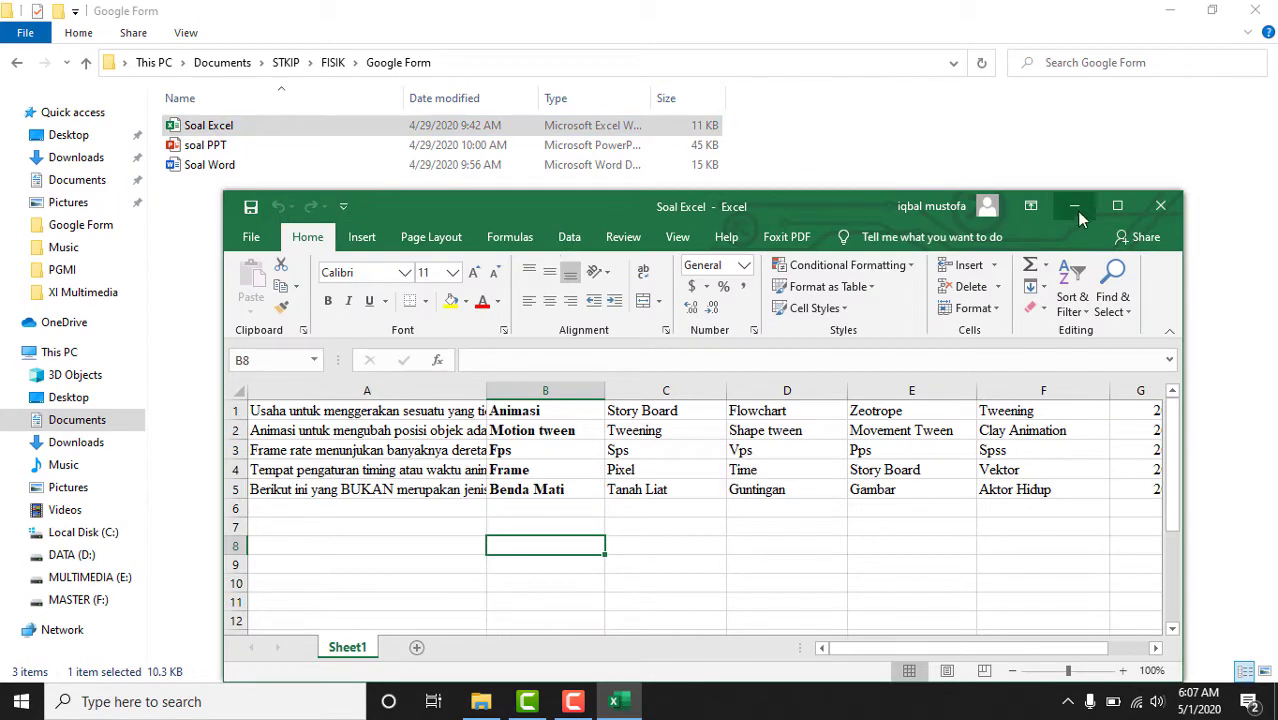
Examine how the Soal Excel worksheet lays out each question, its answer options and its score across columns A to G.
click(1117, 205)
click(366, 426)
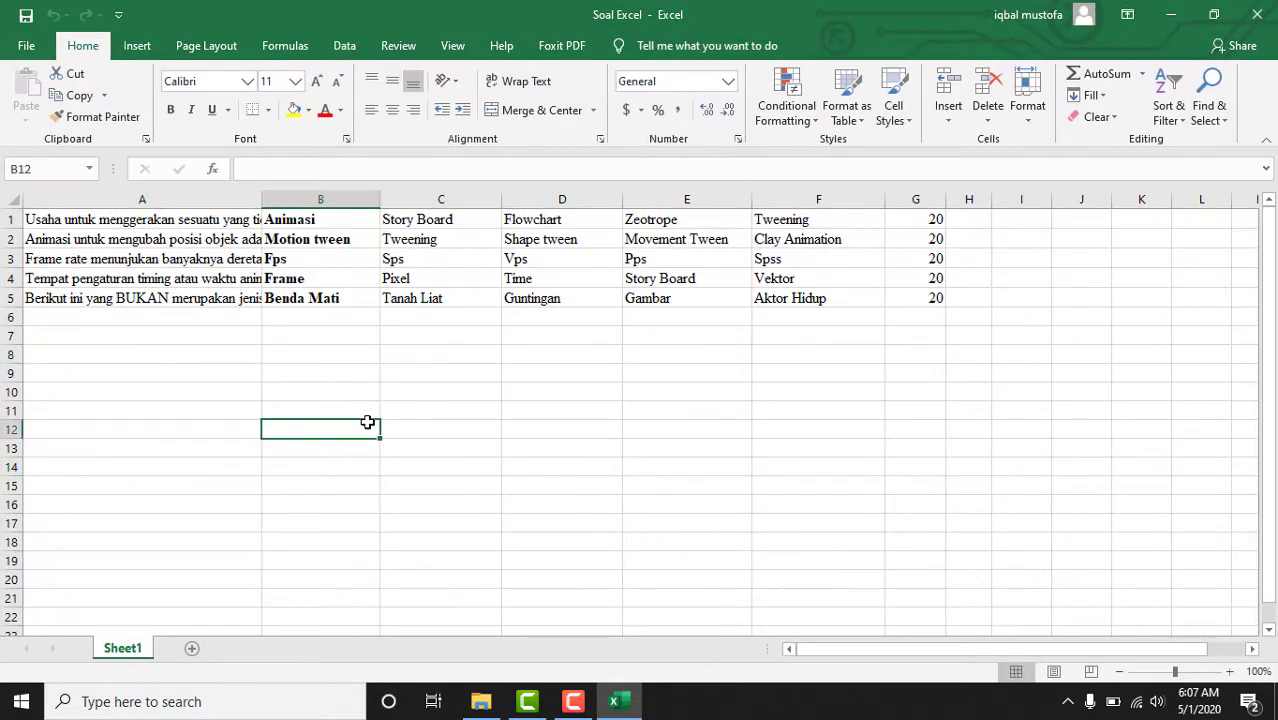
click(111, 222)
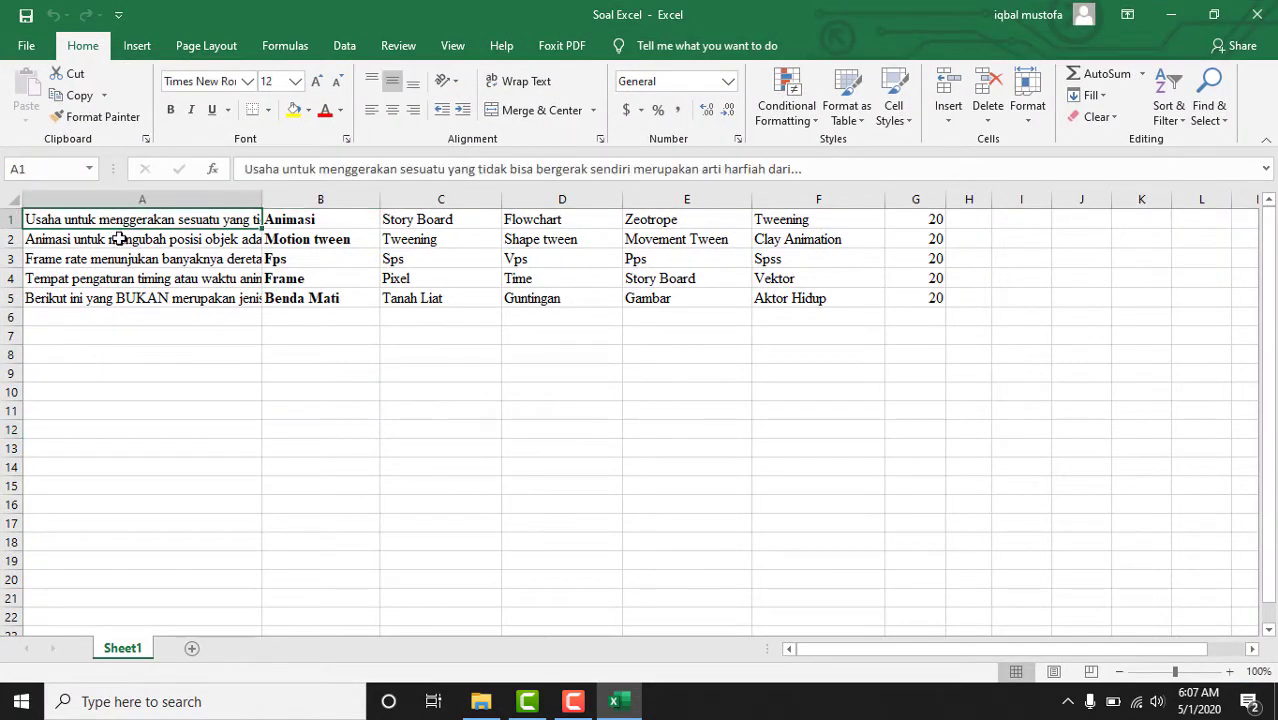
click(290, 222)
click(418, 219)
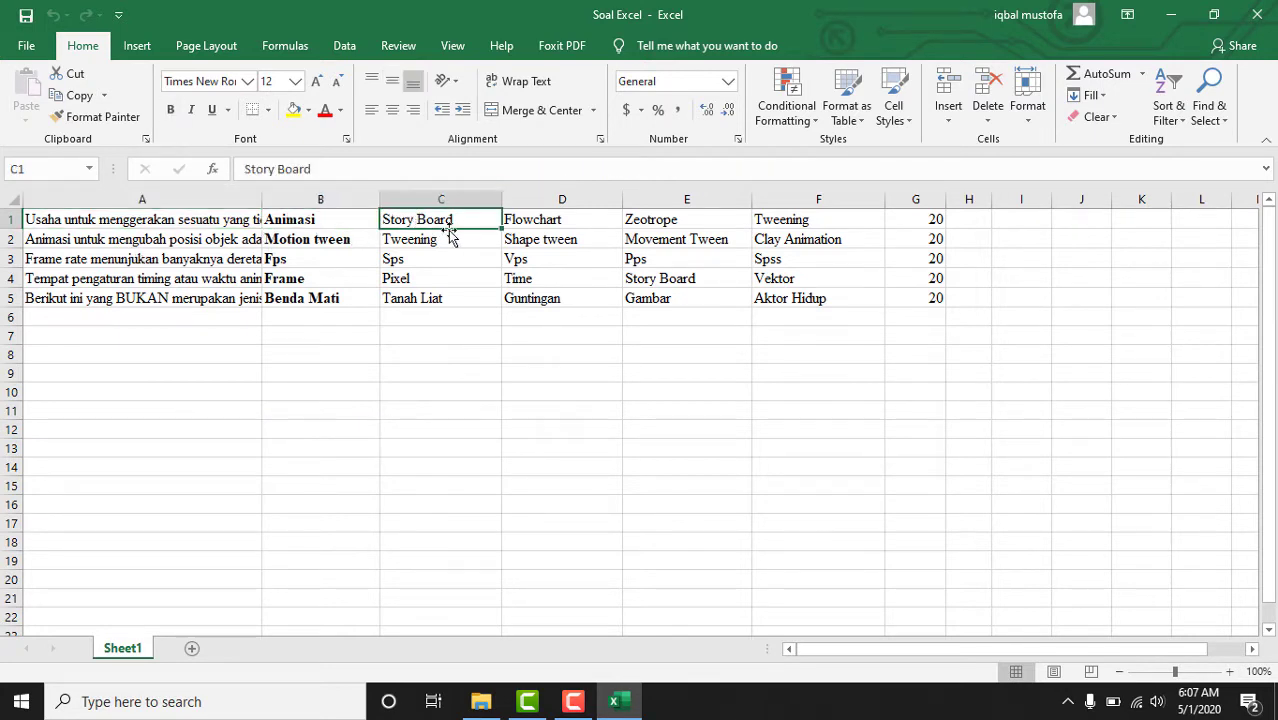
click(556, 220)
click(656, 222)
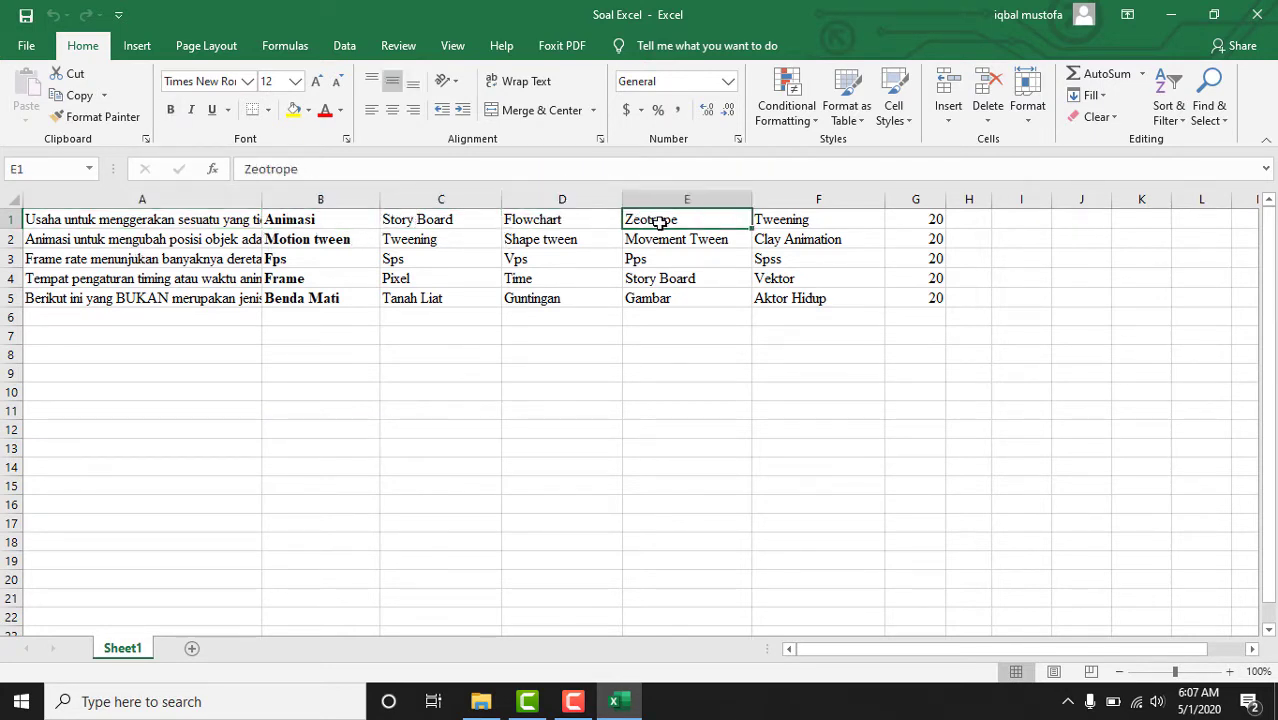
click(792, 221)
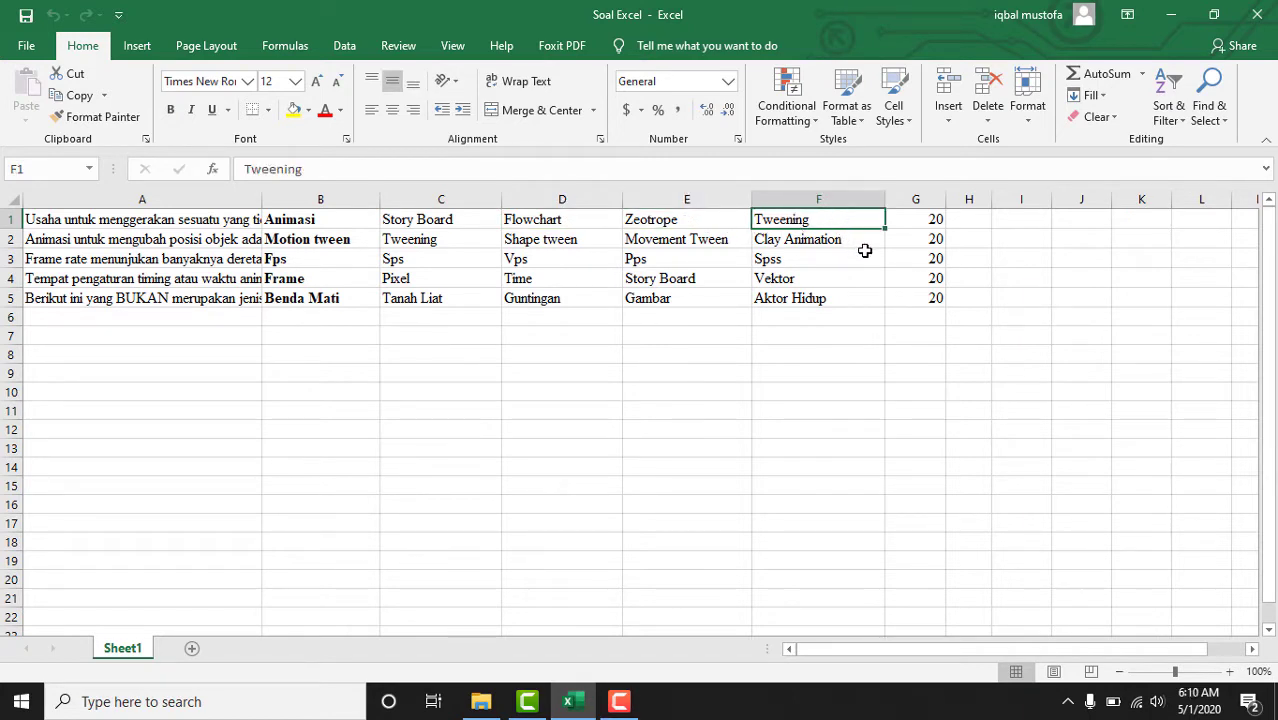
click(927, 221)
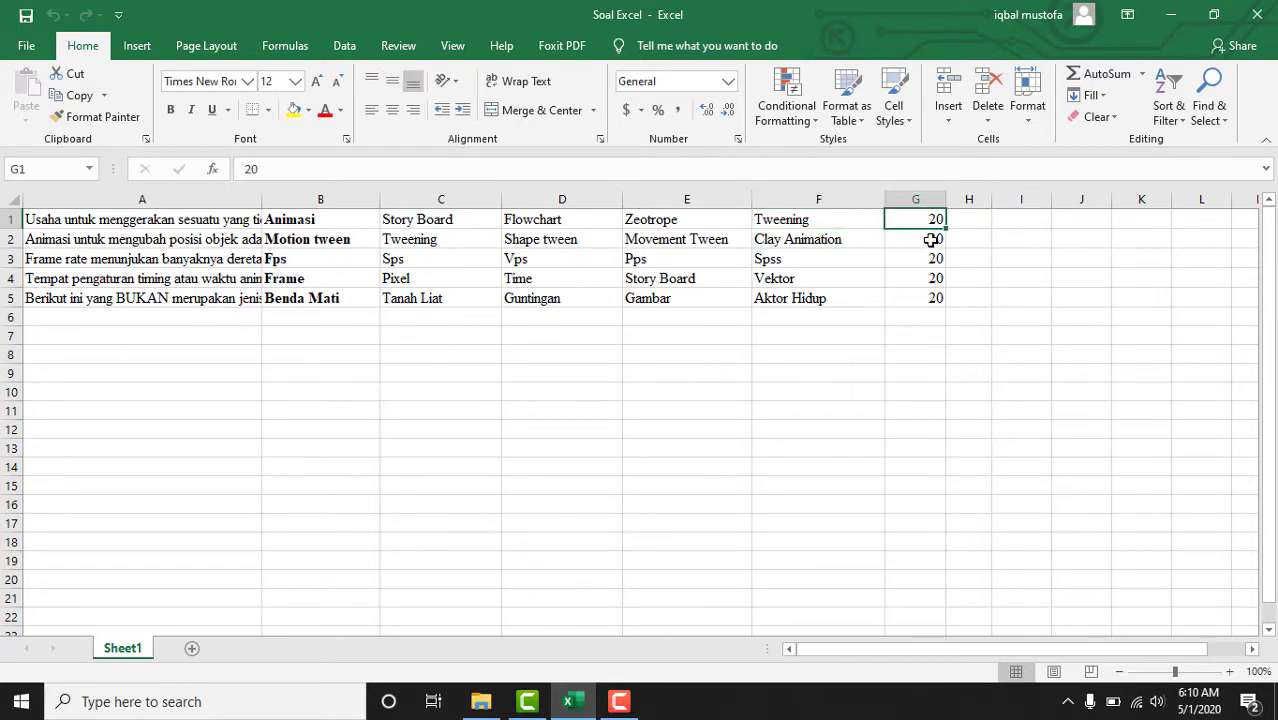
click(930, 240)
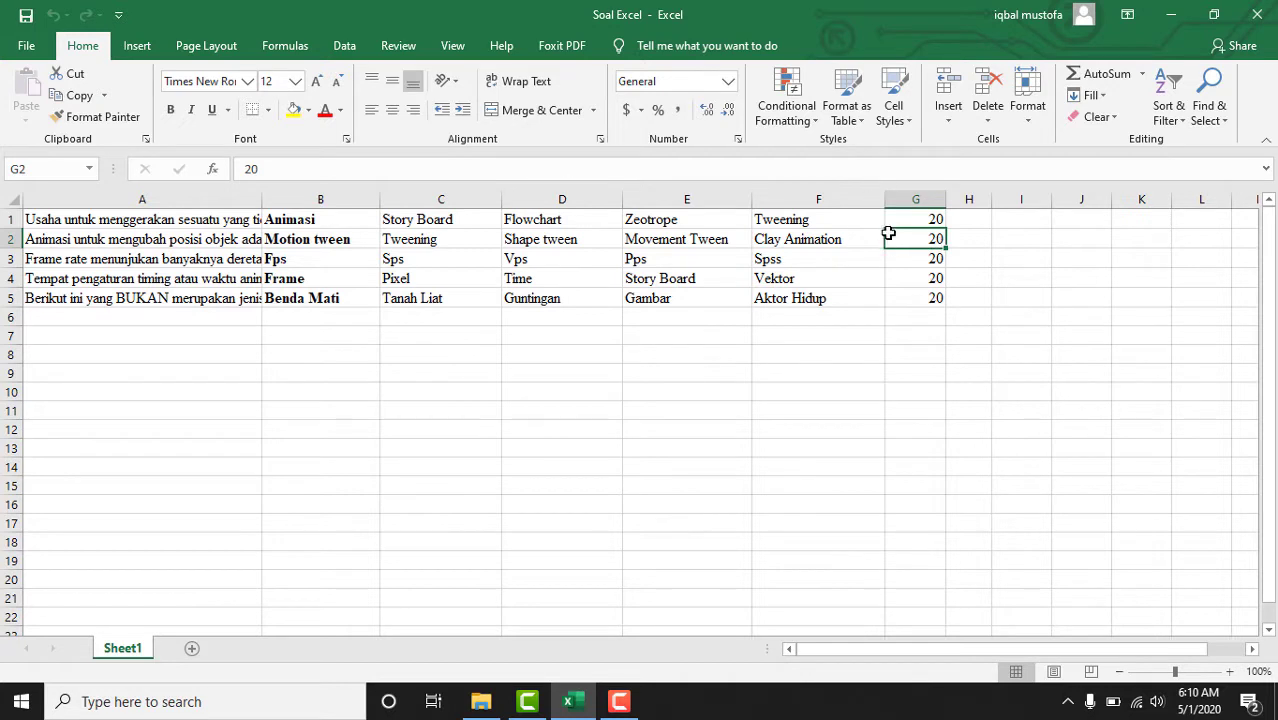
click(908, 220)
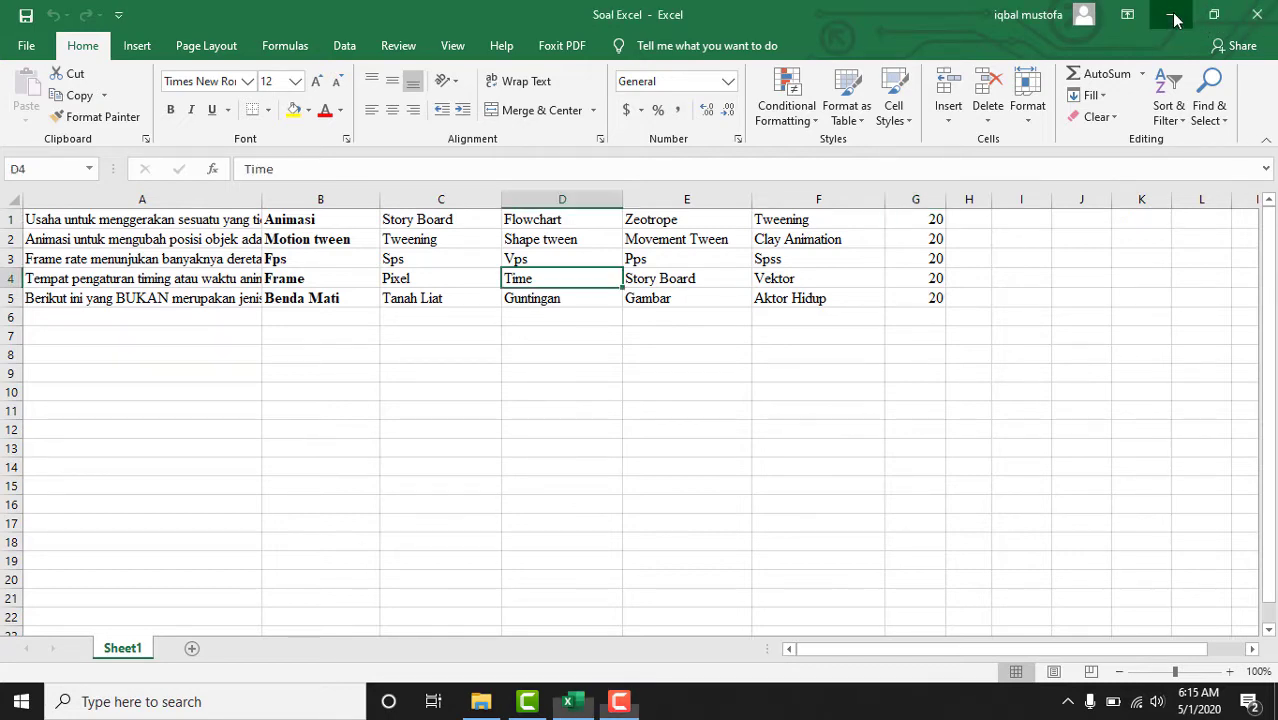
click(1170, 14)
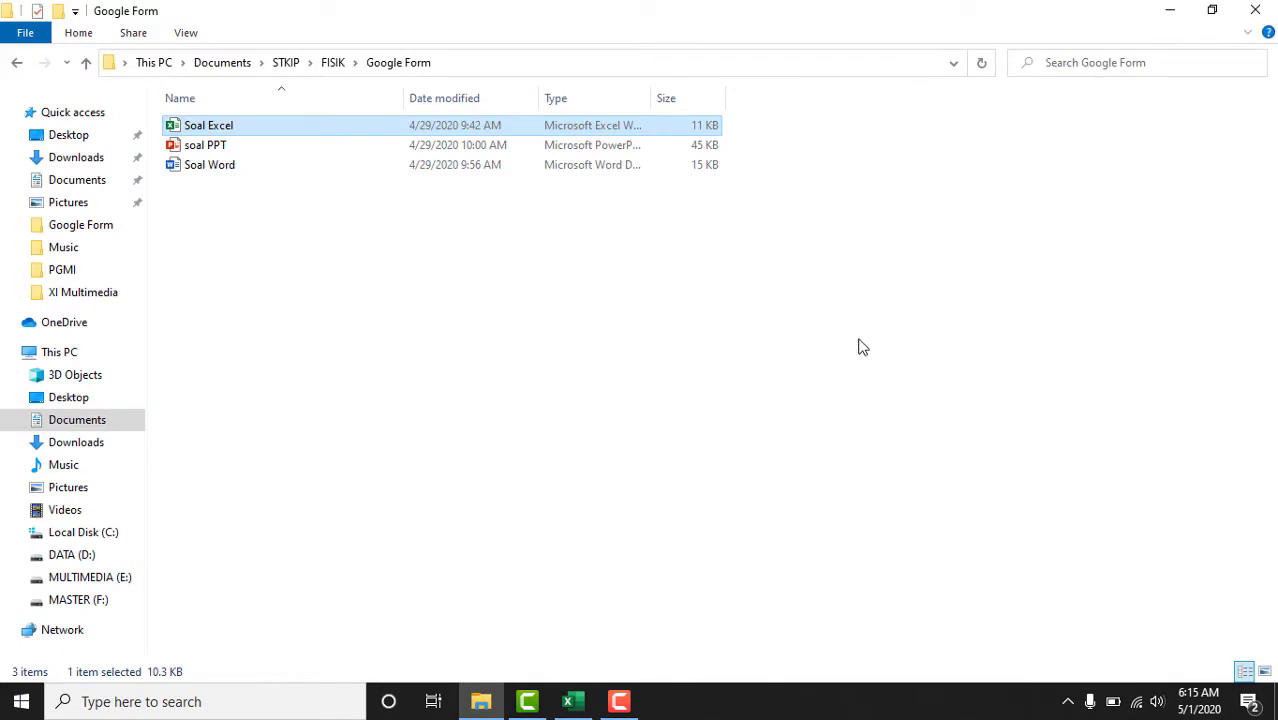
Open the Soal Word document and examine how the first question and its answer options are laid out.
click(391, 170)
double_click(388, 166)
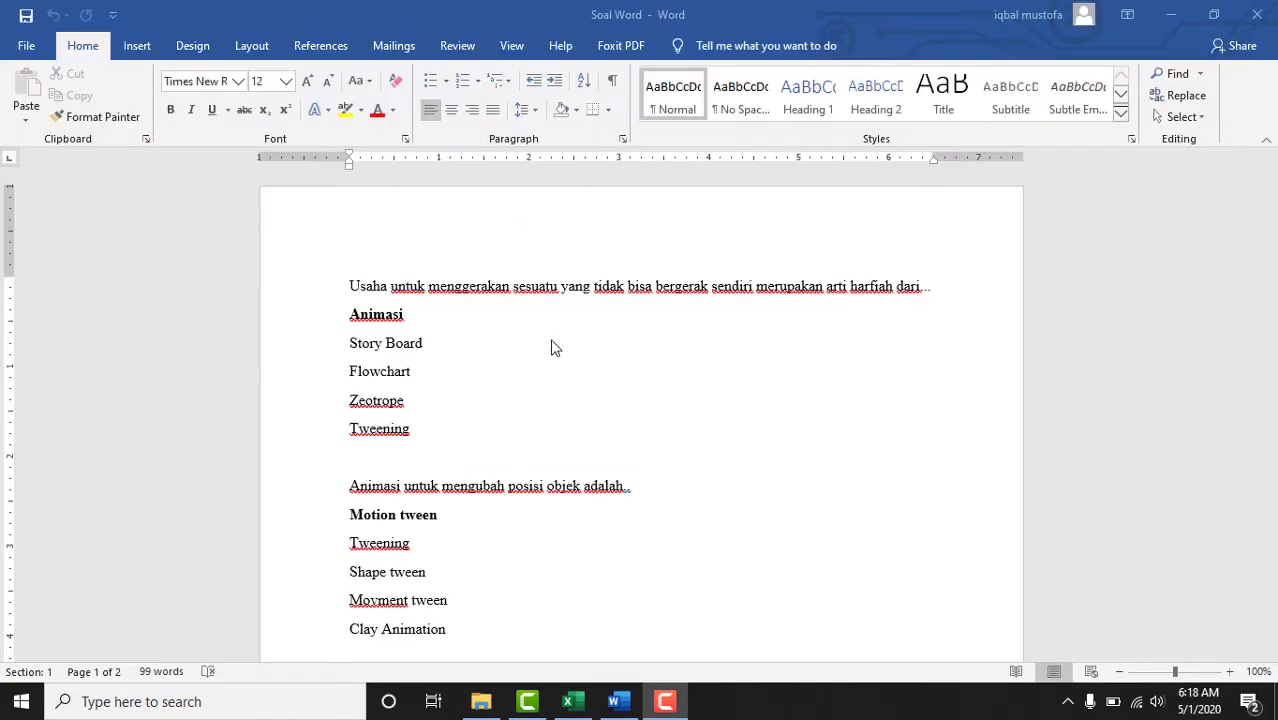
scroll(545, 365, down, 4)
scroll(540, 368, up, 3)
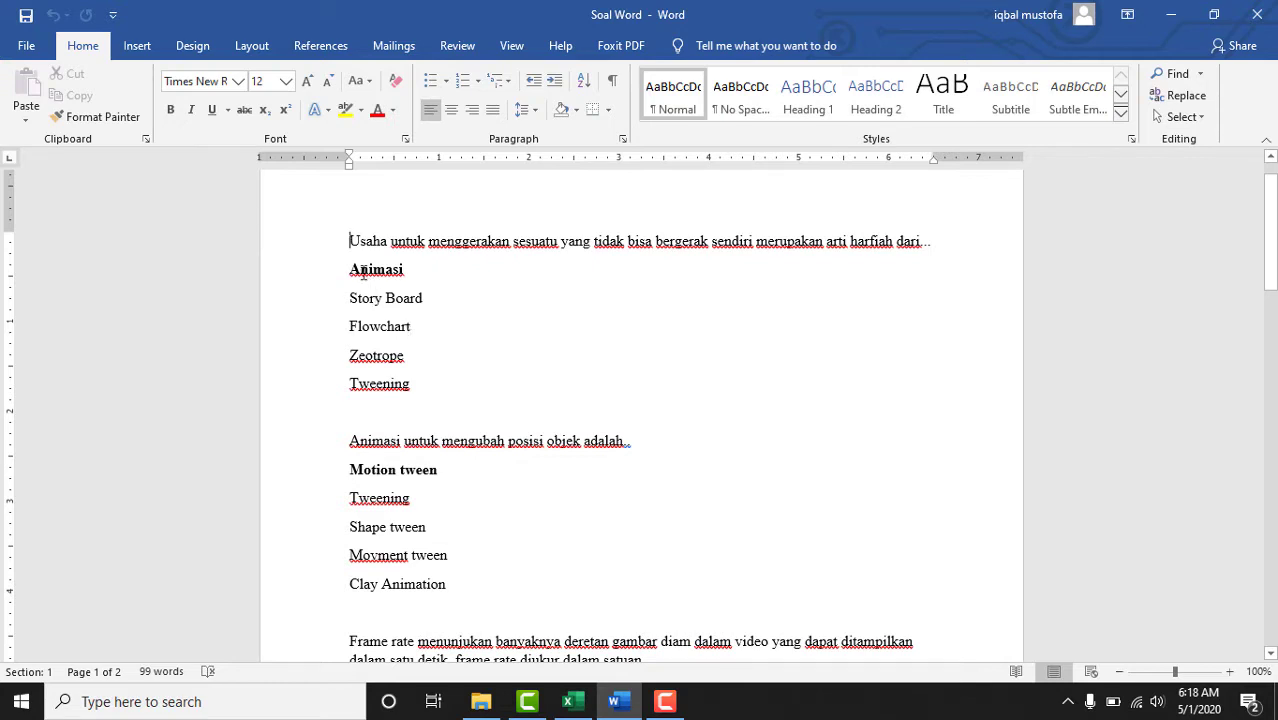
drag(349, 243, 959, 242)
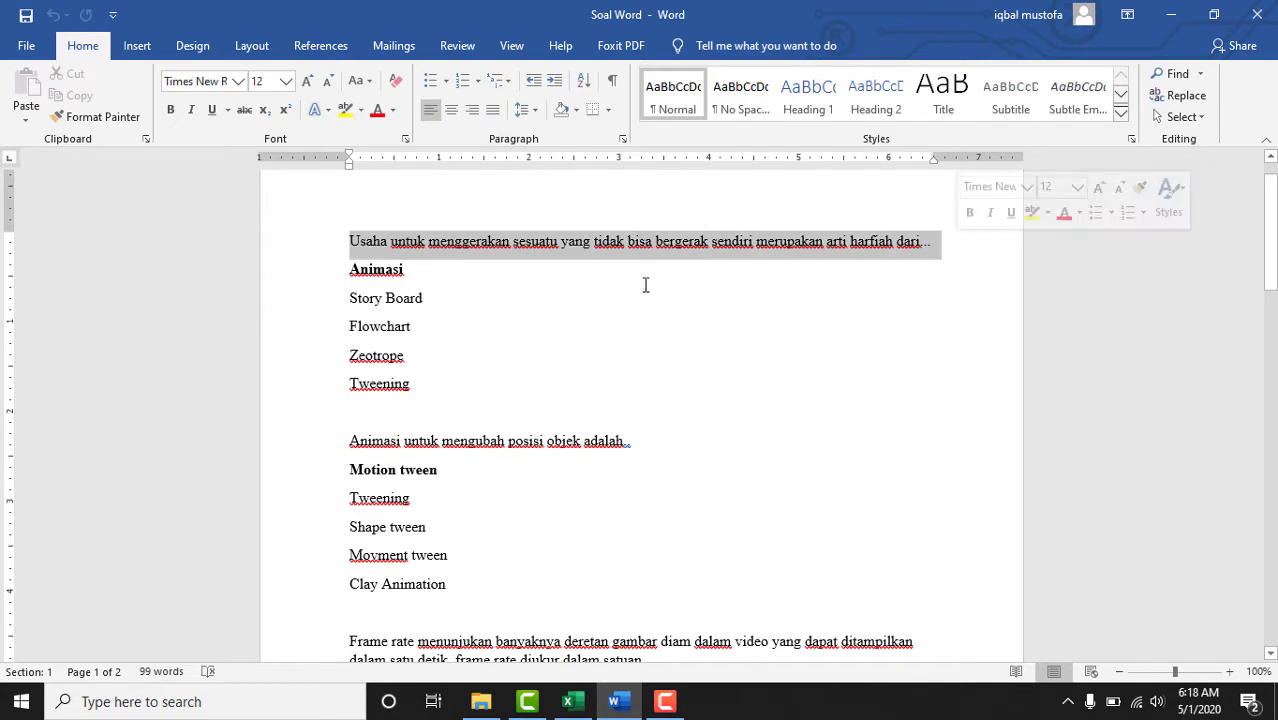
click(354, 270)
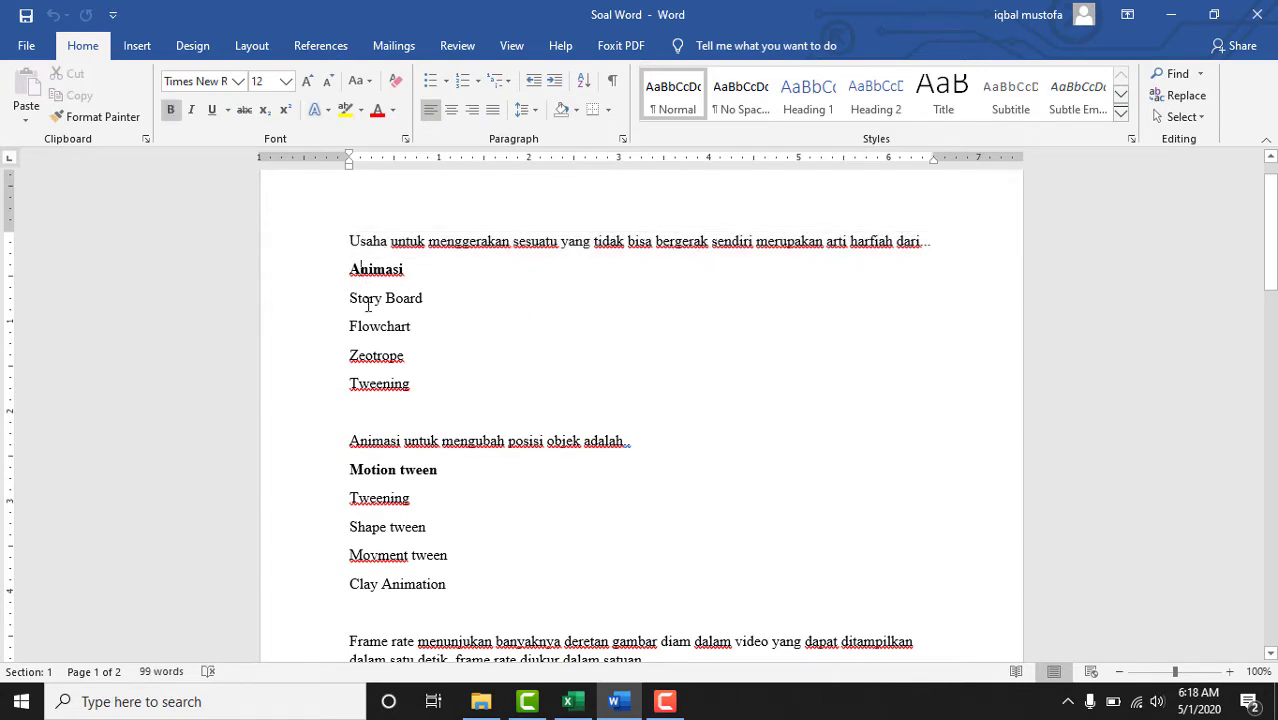
click(368, 299)
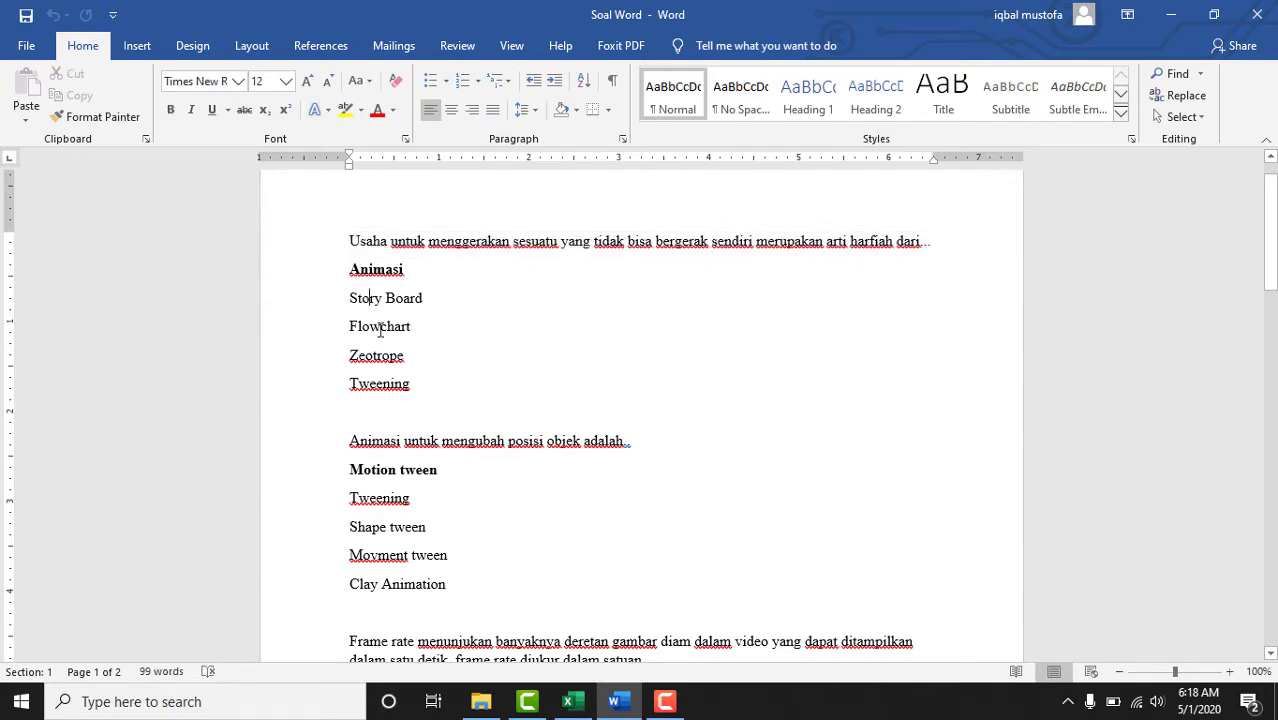
click(380, 358)
text(1)
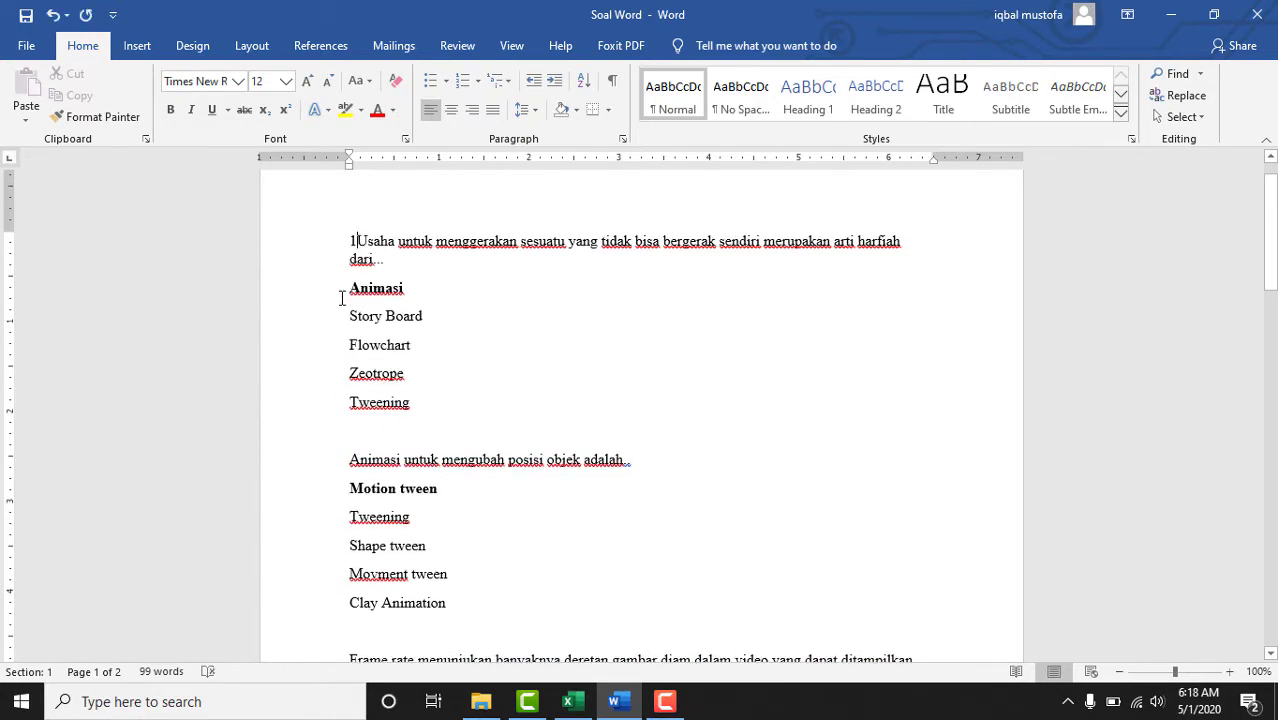
text(.)
key(BackSpace)
key(BackSpace)
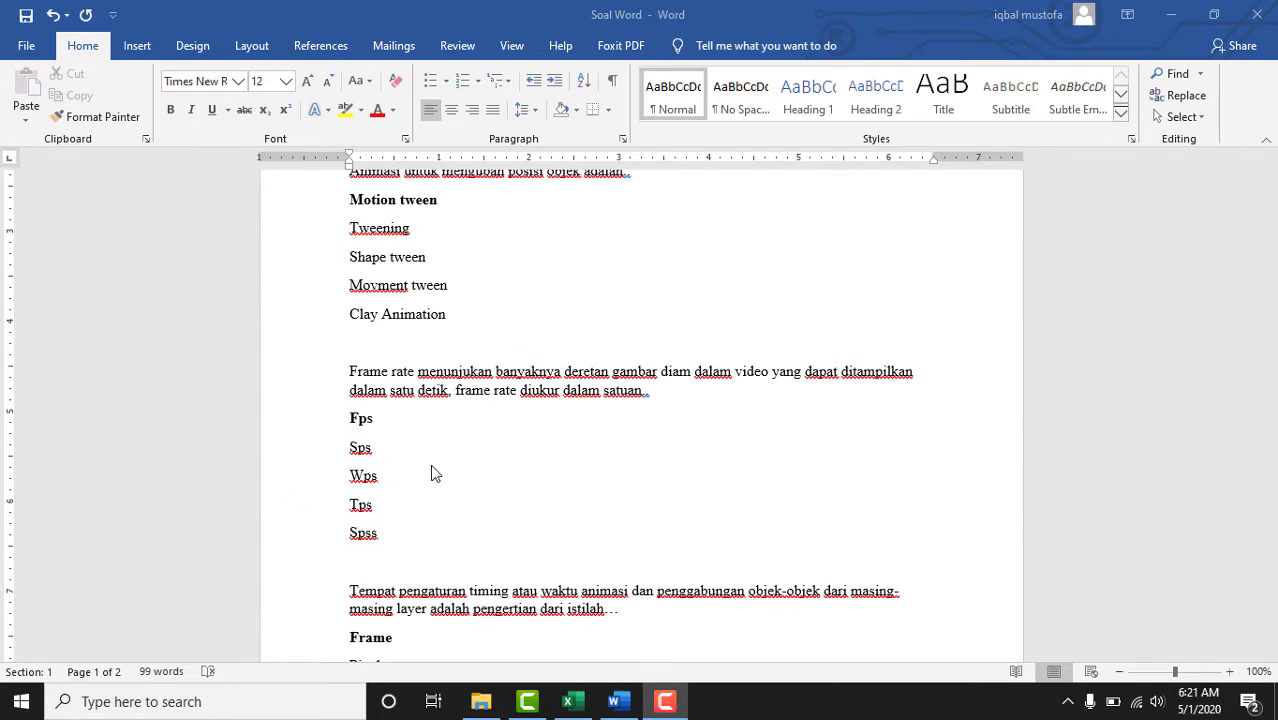
Review the remaining questions in the Soal Word document and put its window away.
scroll(421, 472, down, 3)
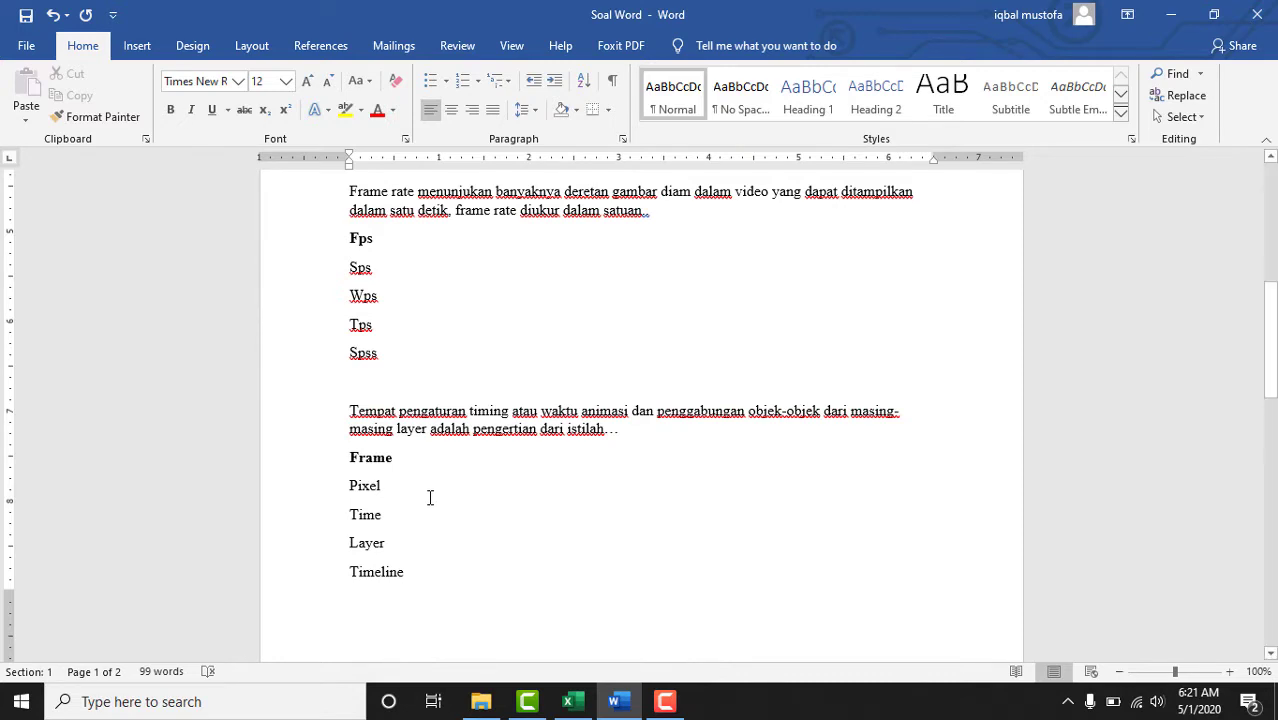
scroll(430, 498, down, 3)
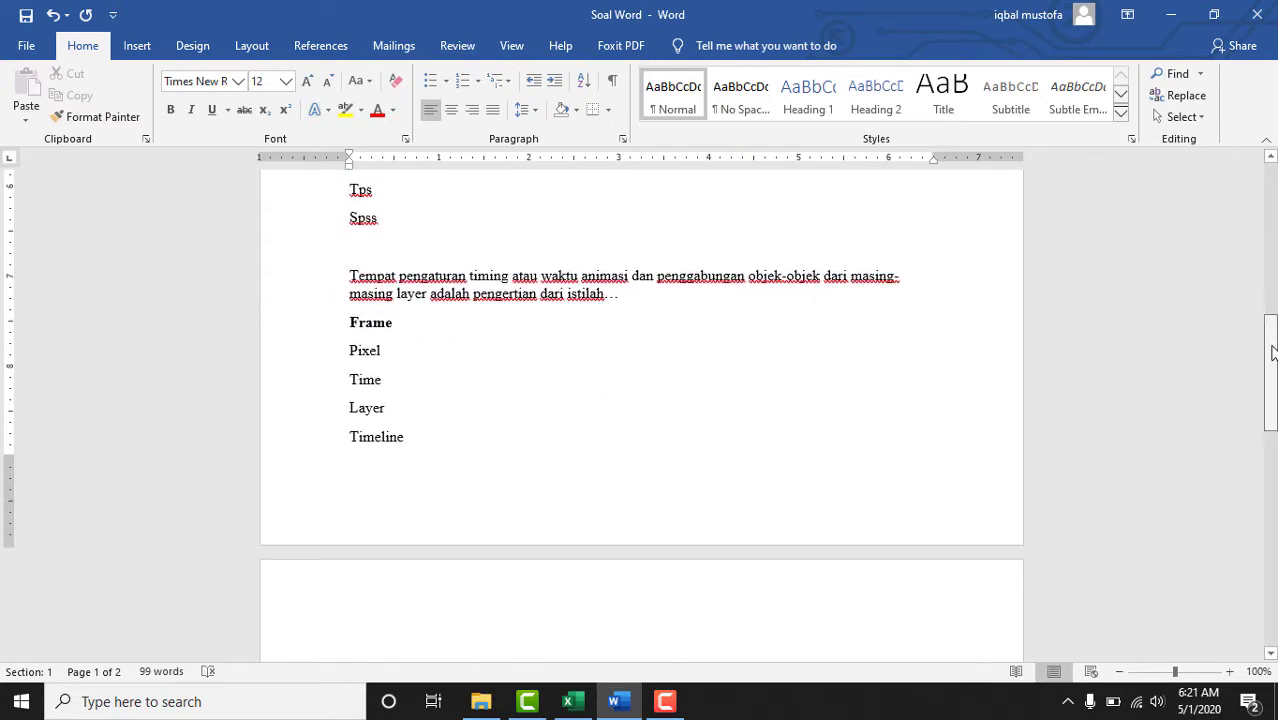
drag(1271, 342, 1271, 178)
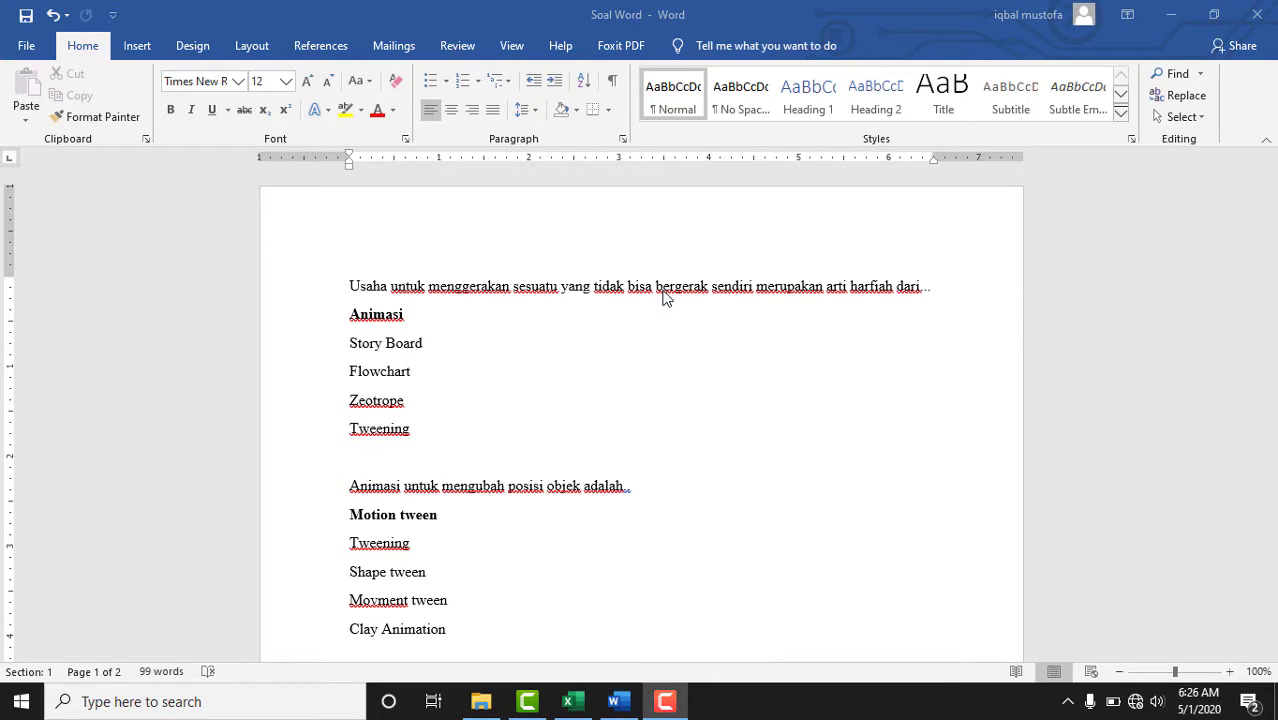
click(1170, 14)
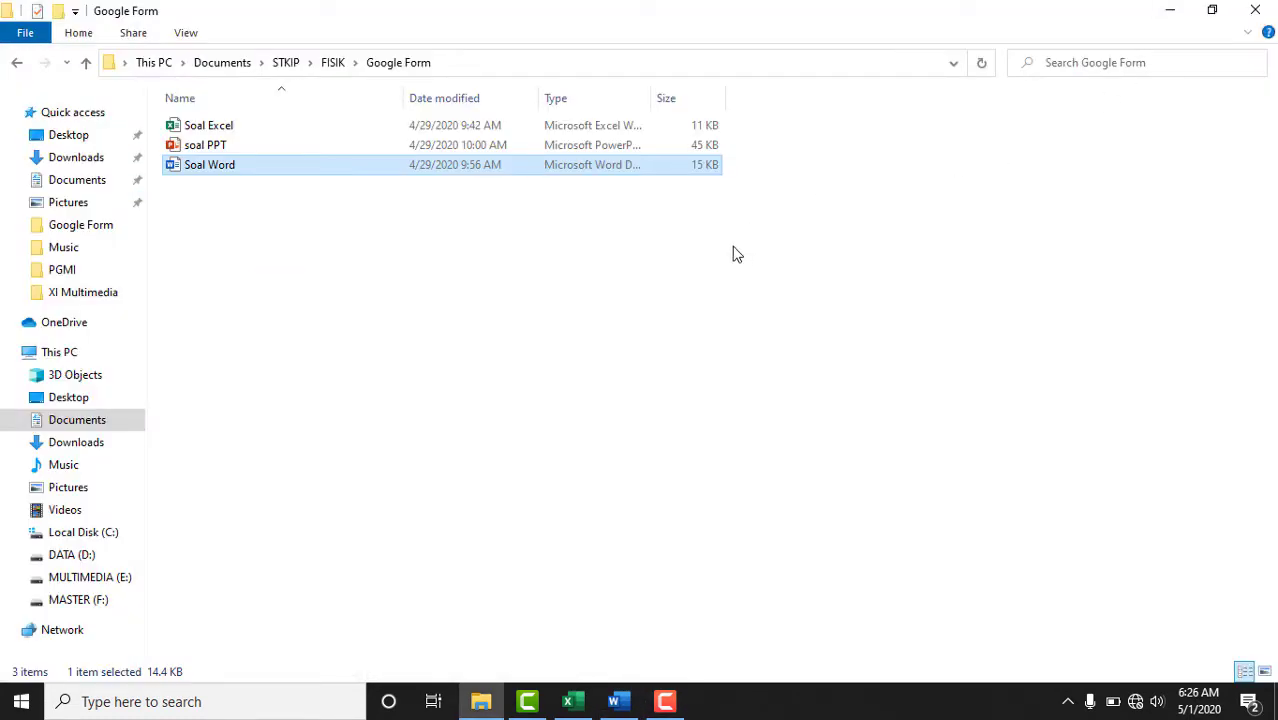
Open the soal PPT presentation and examine the question and answer options on each of slides 1 to 5.
double_click(572, 152)
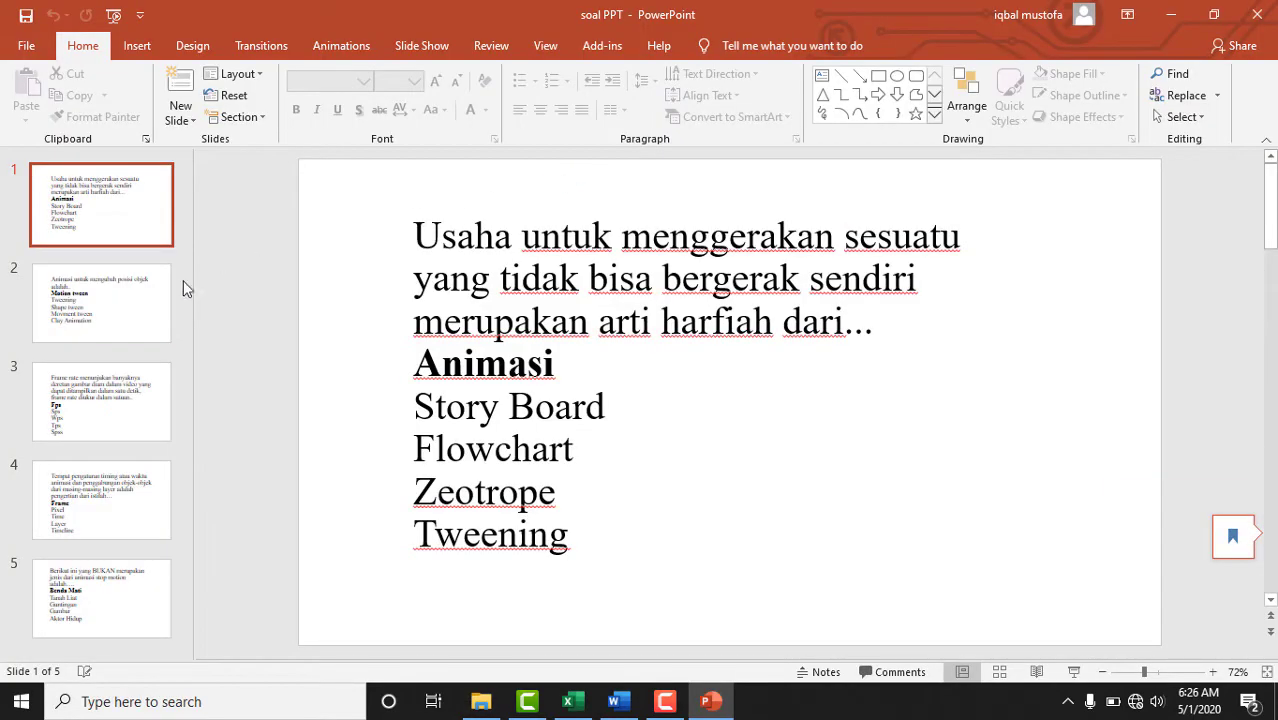
click(121, 220)
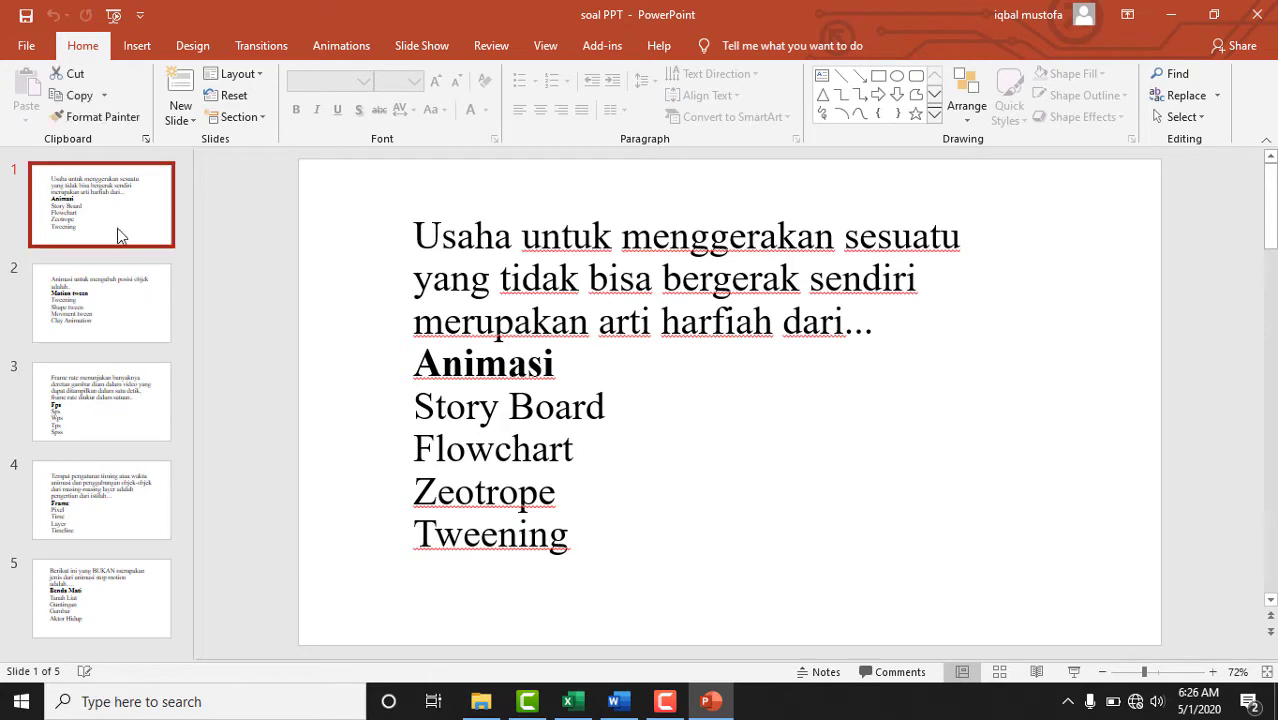
click(117, 315)
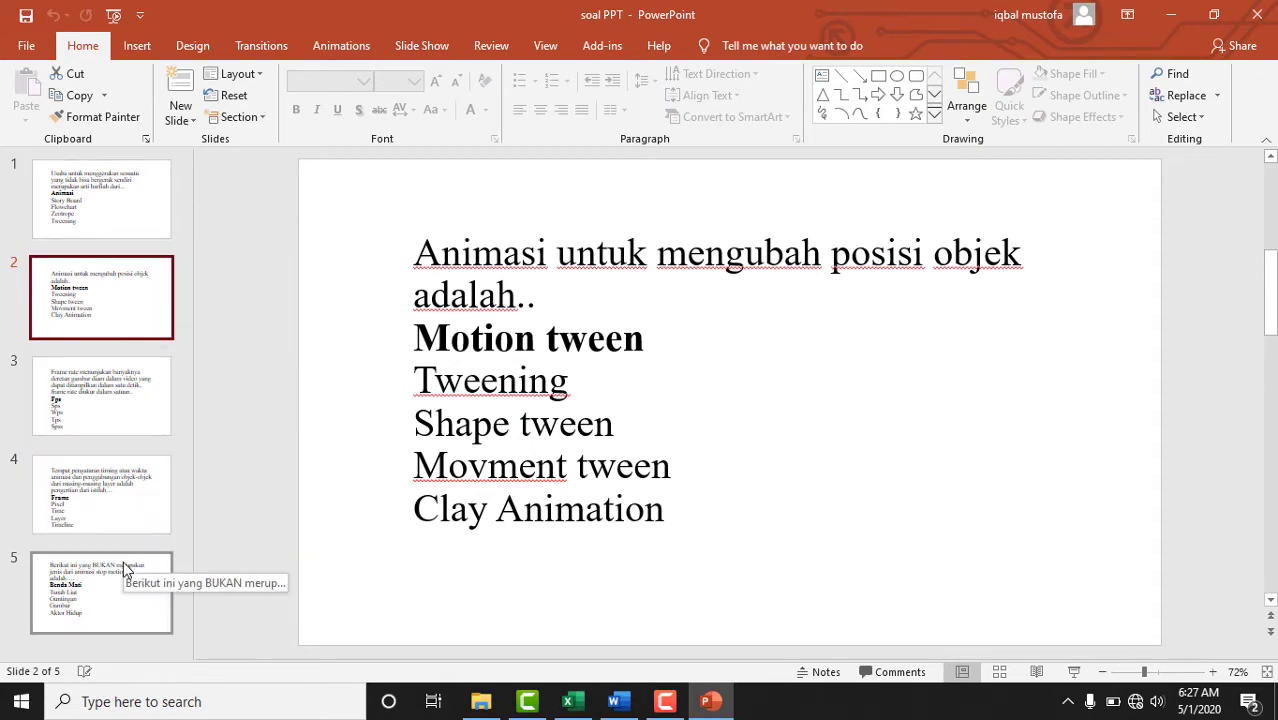
click(124, 601)
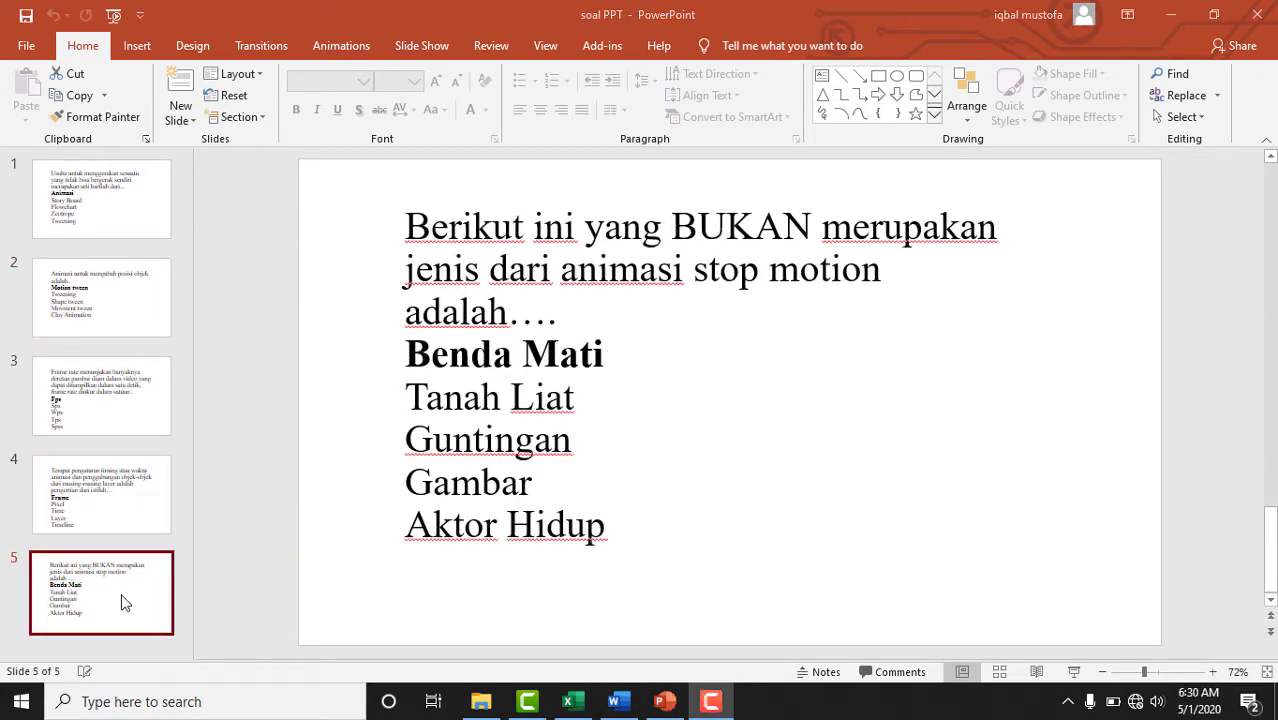
scroll(122, 585, up, 1)
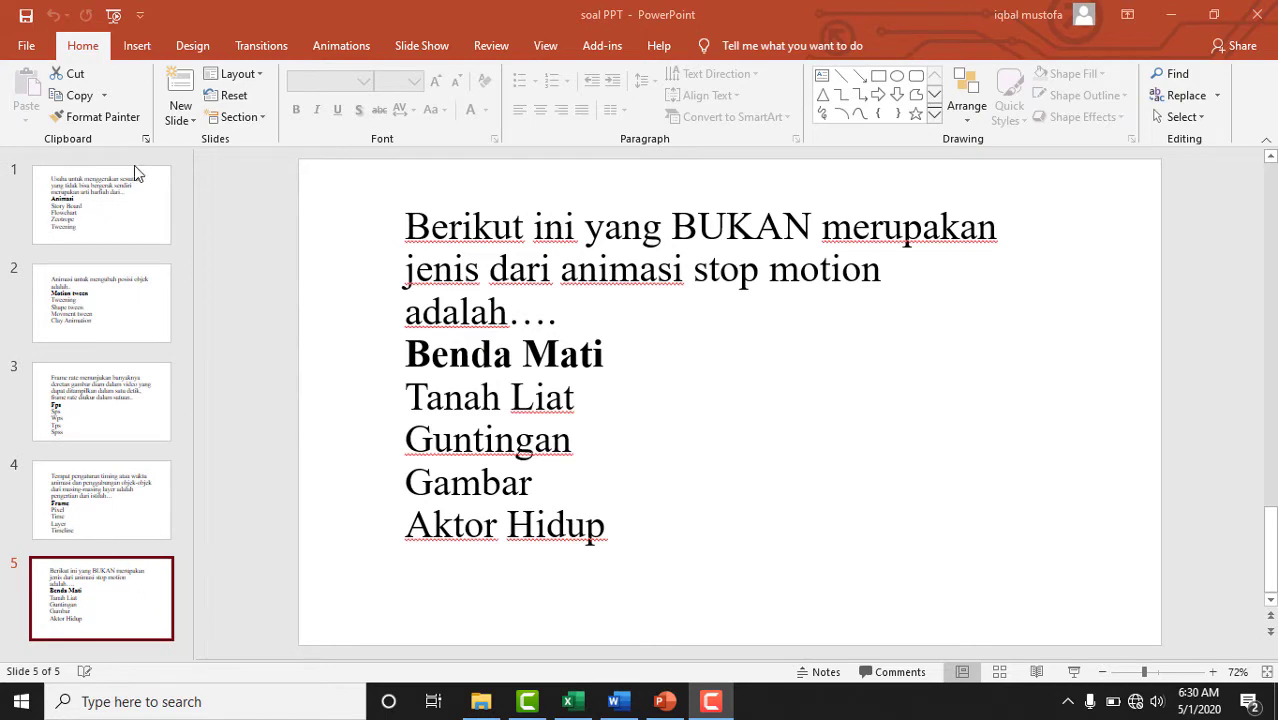
click(110, 290)
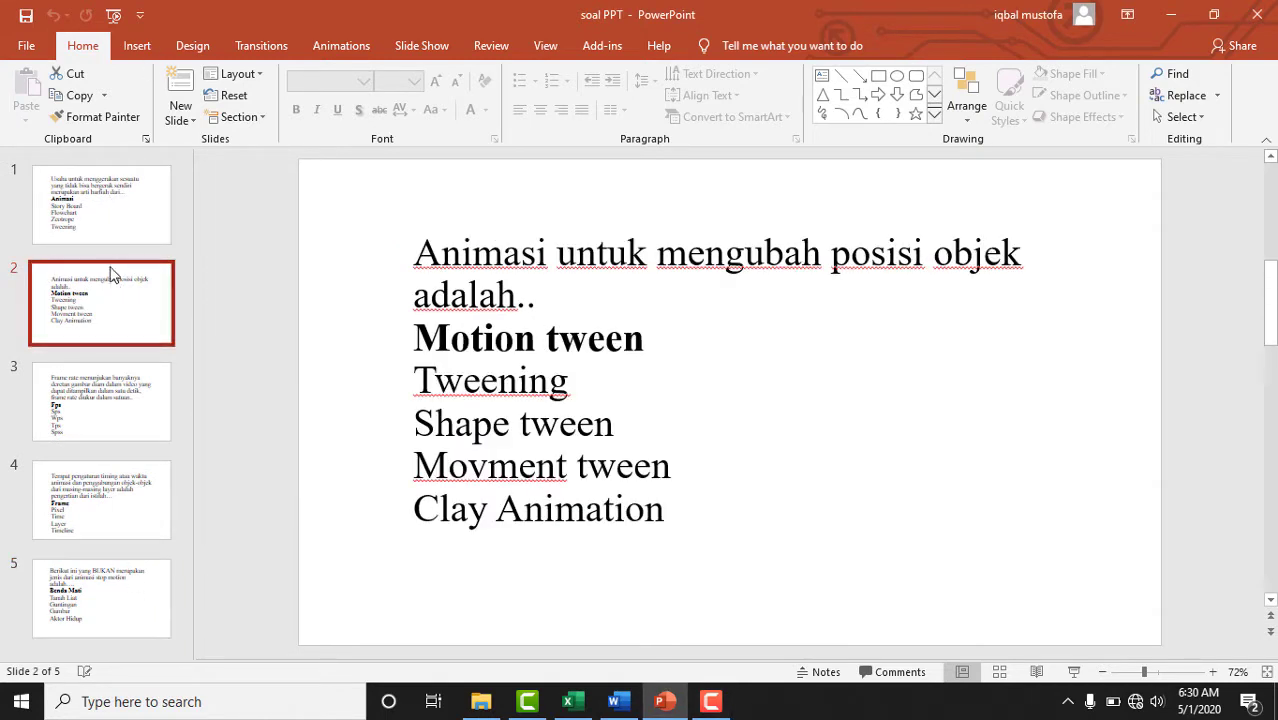
click(109, 193)
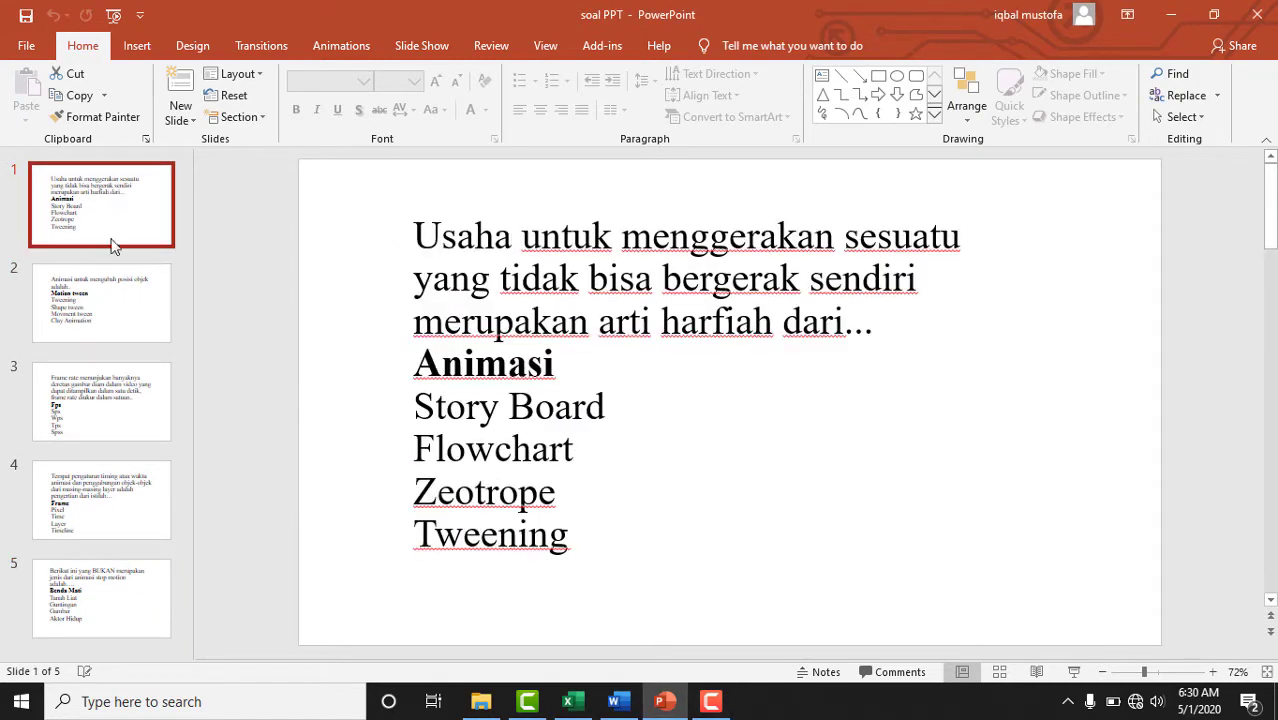
click(128, 298)
click(109, 410)
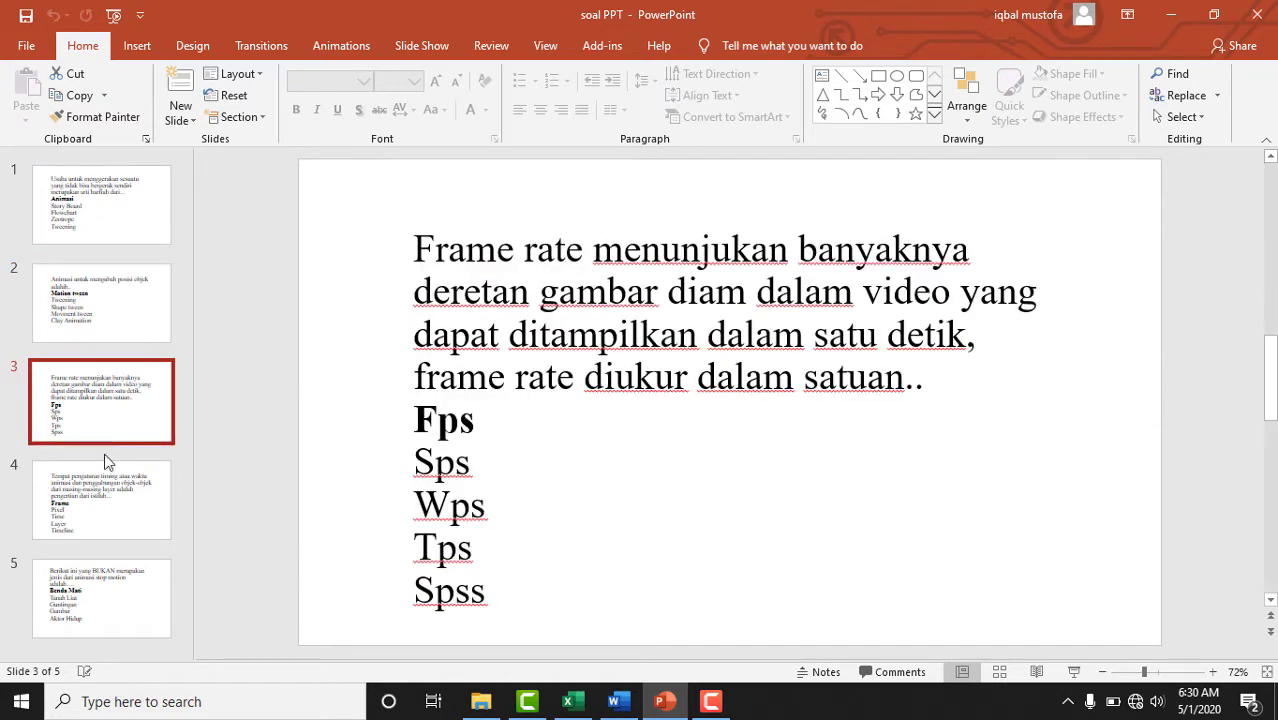
click(89, 495)
click(89, 612)
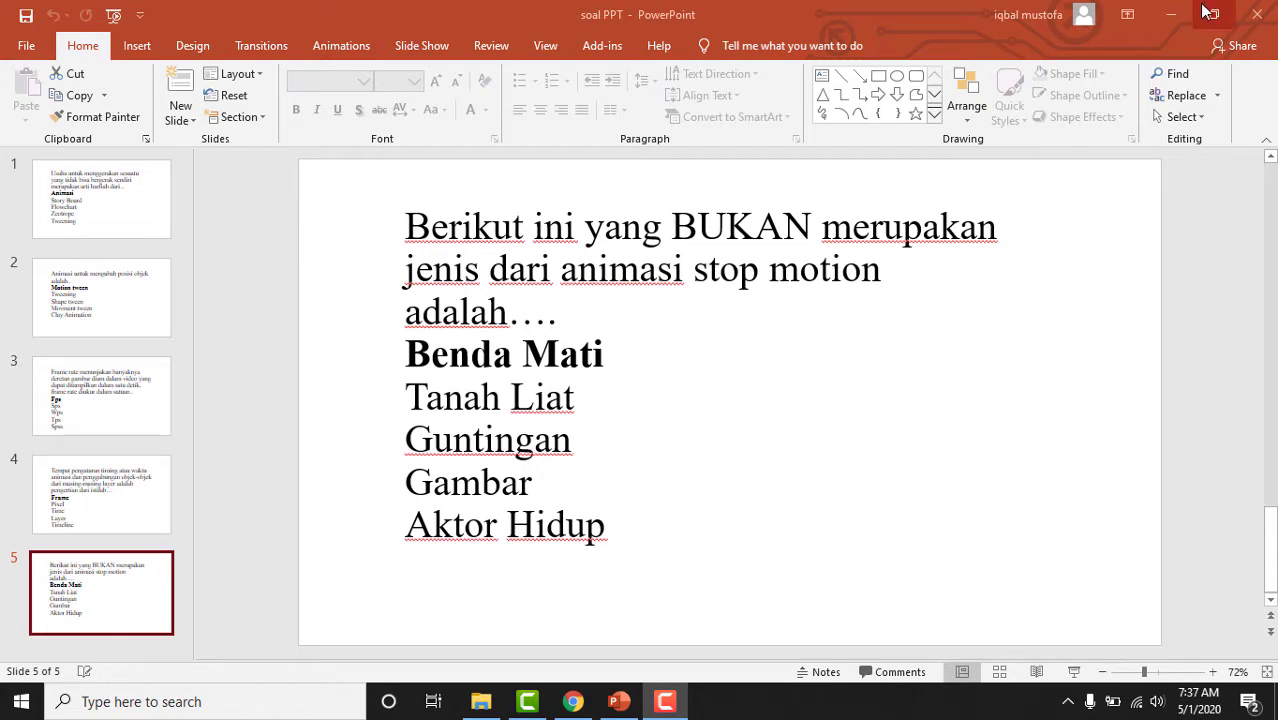
click(1172, 14)
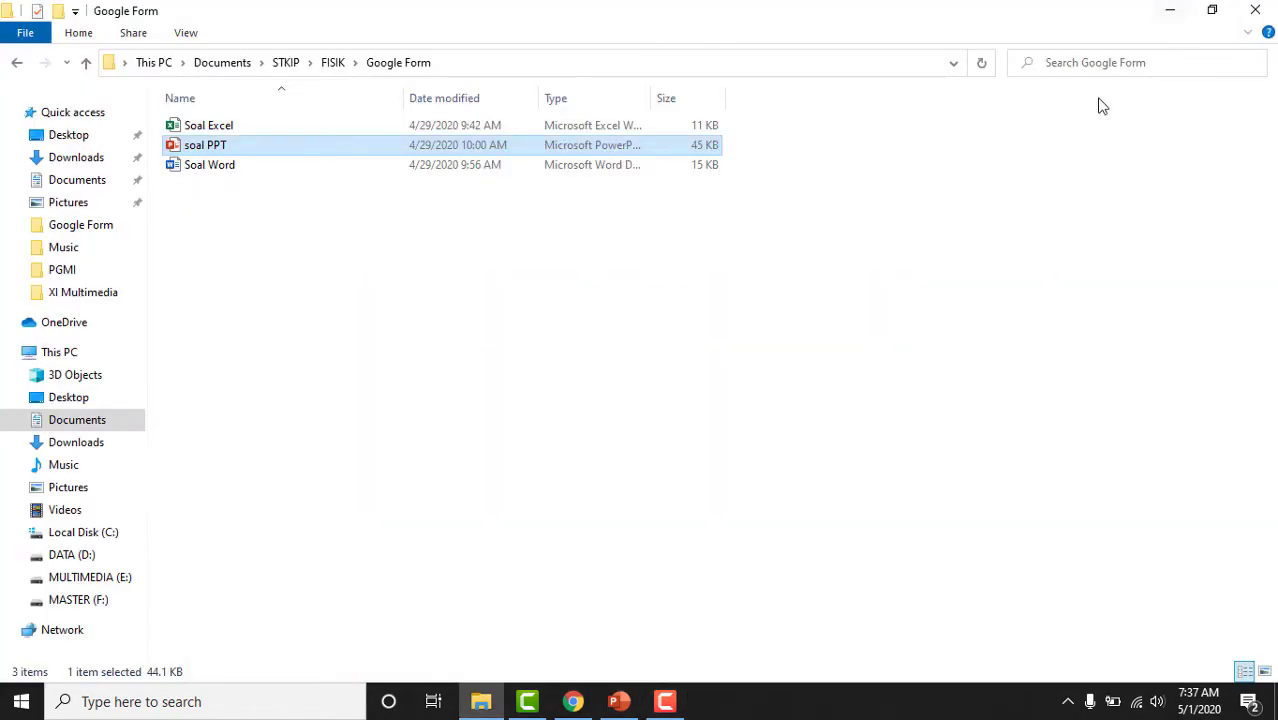
Switch to Chrome and create a blank spreadsheet in Google Sheets.
click(281, 121)
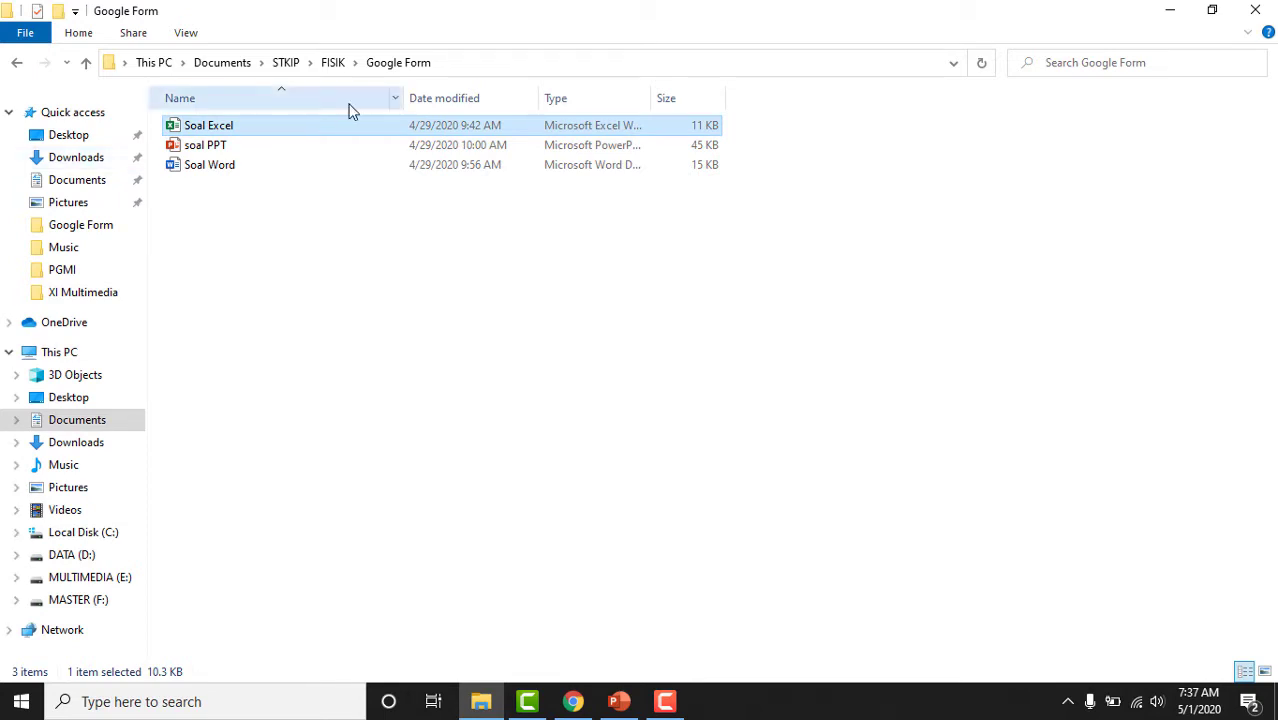
click(251, 145)
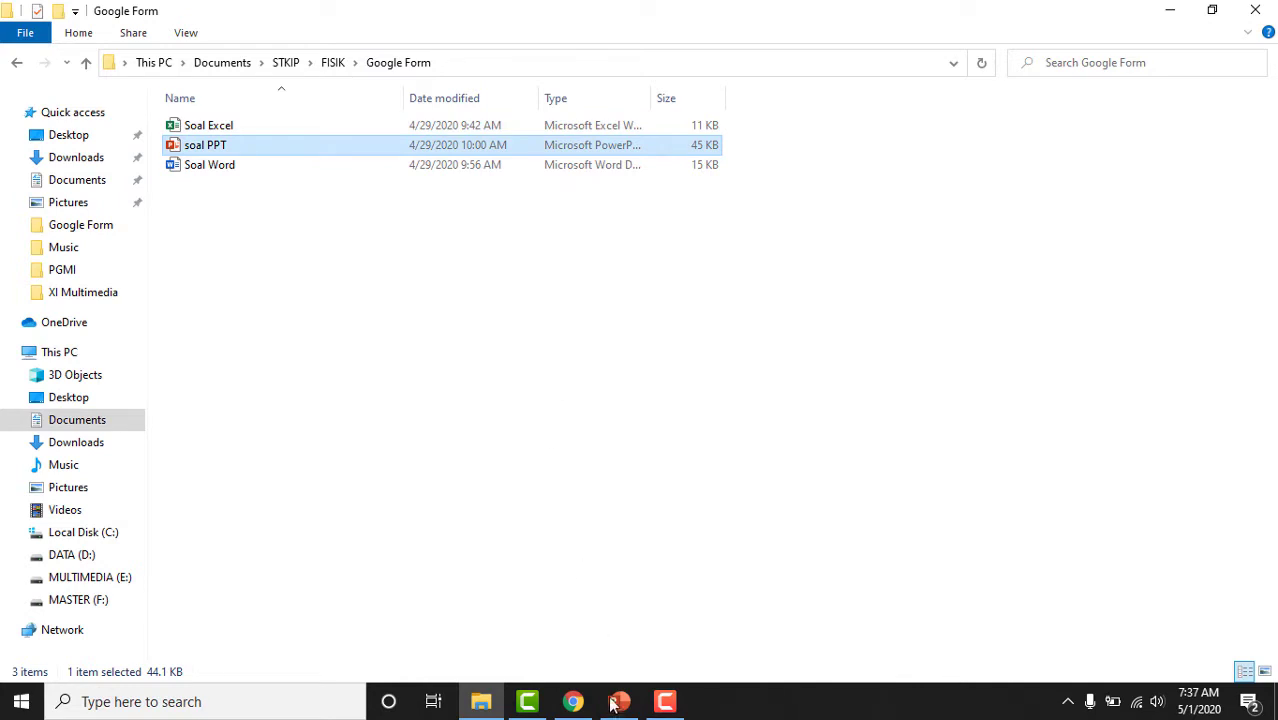
click(573, 702)
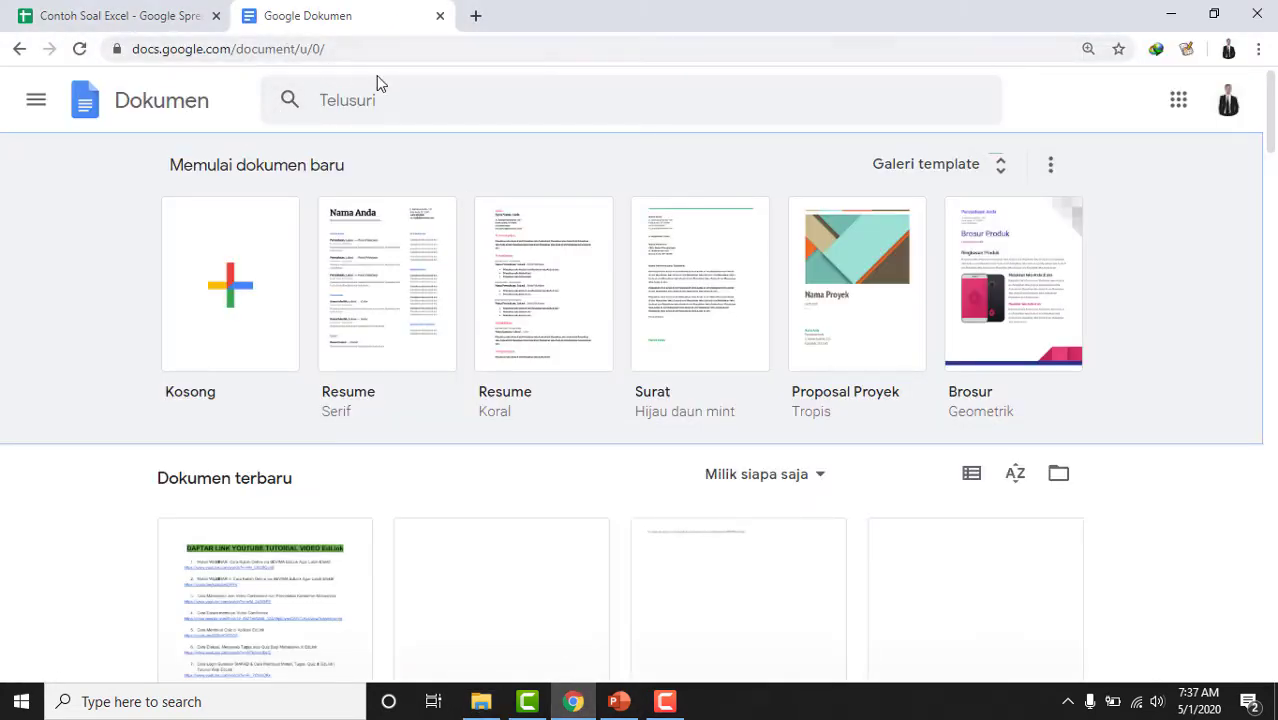
click(376, 42)
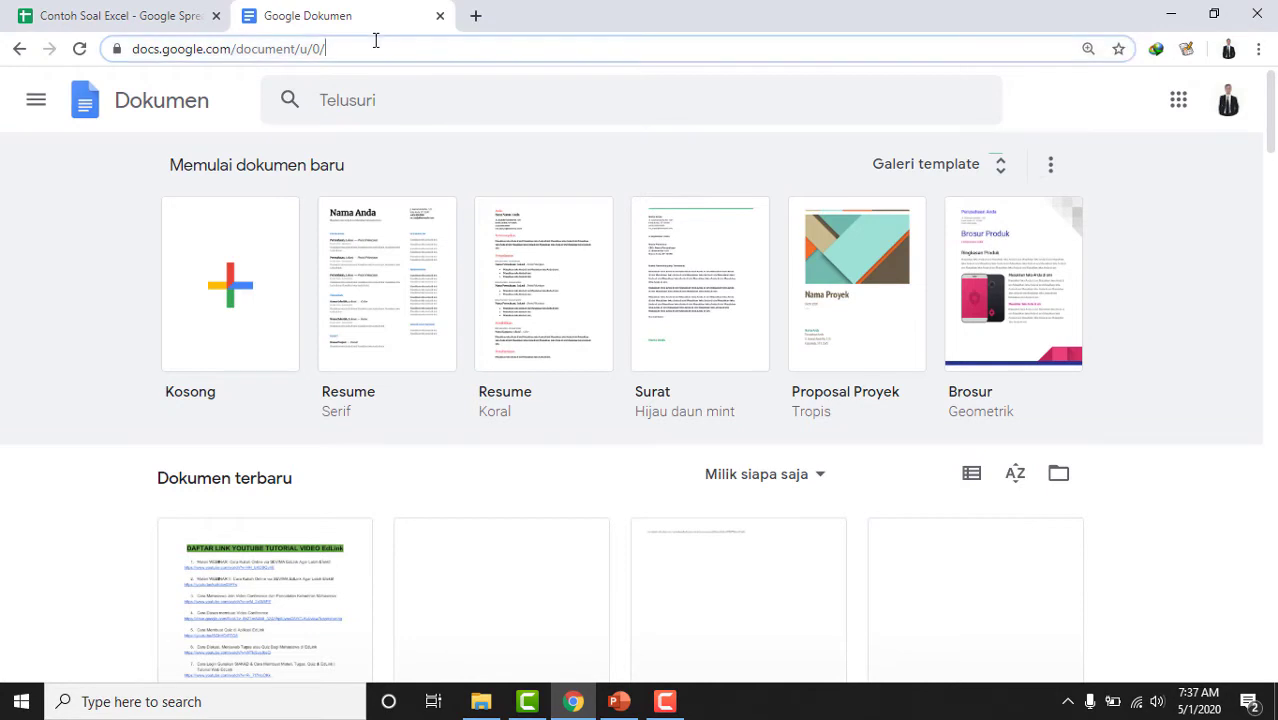
click(36, 100)
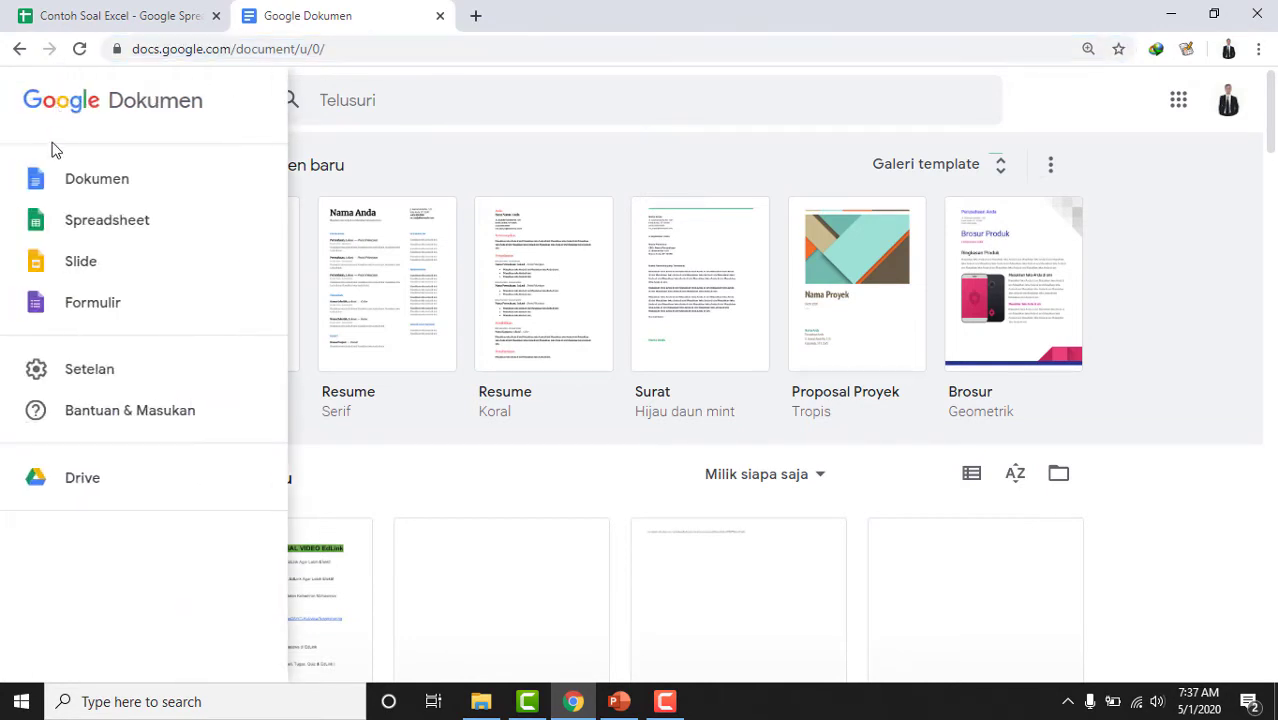
click(64, 218)
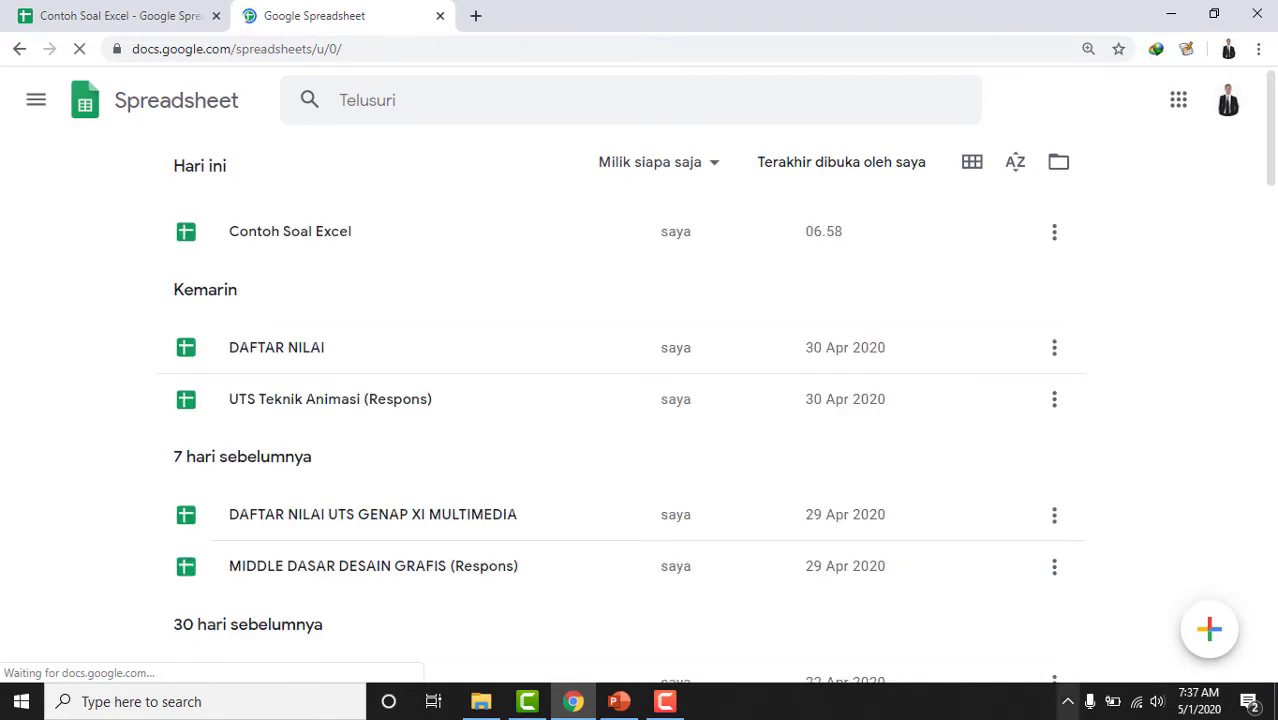
click(1230, 634)
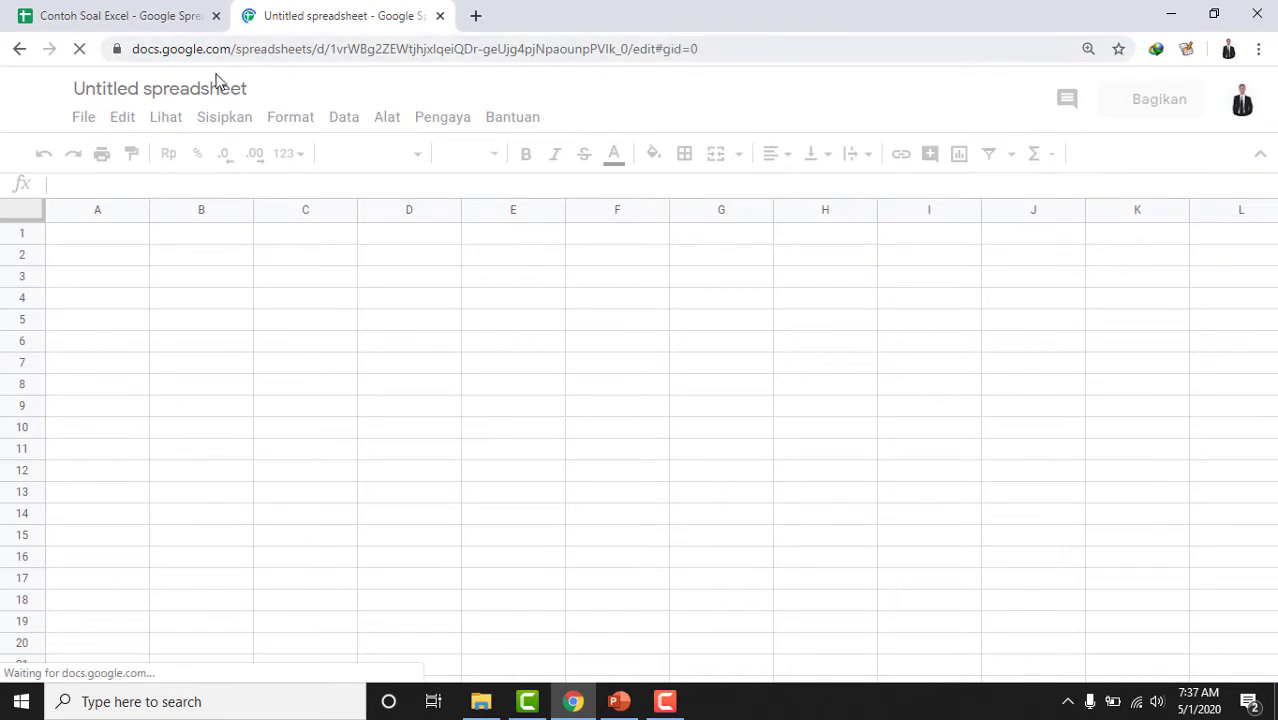
Import Soal Excel.xlsx from the computer into the blank spreadsheet, using the Timpa spreadsheet option to replace its contents.
click(84, 117)
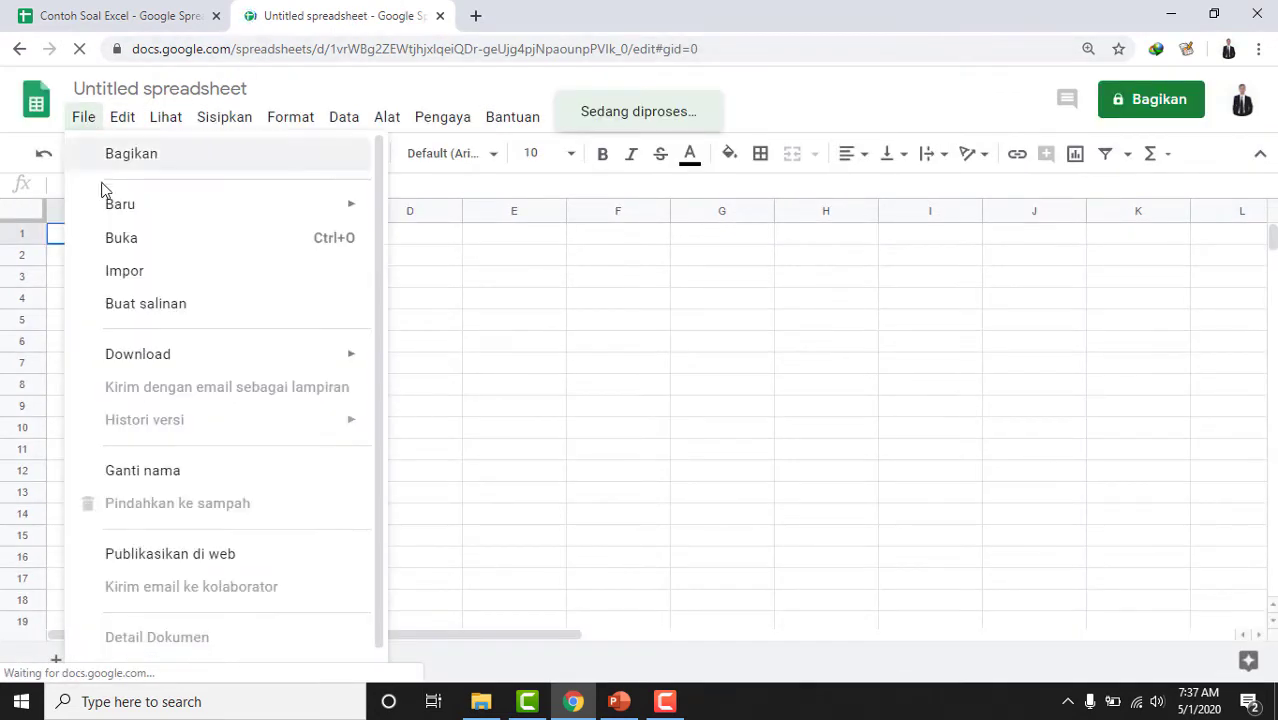
click(155, 273)
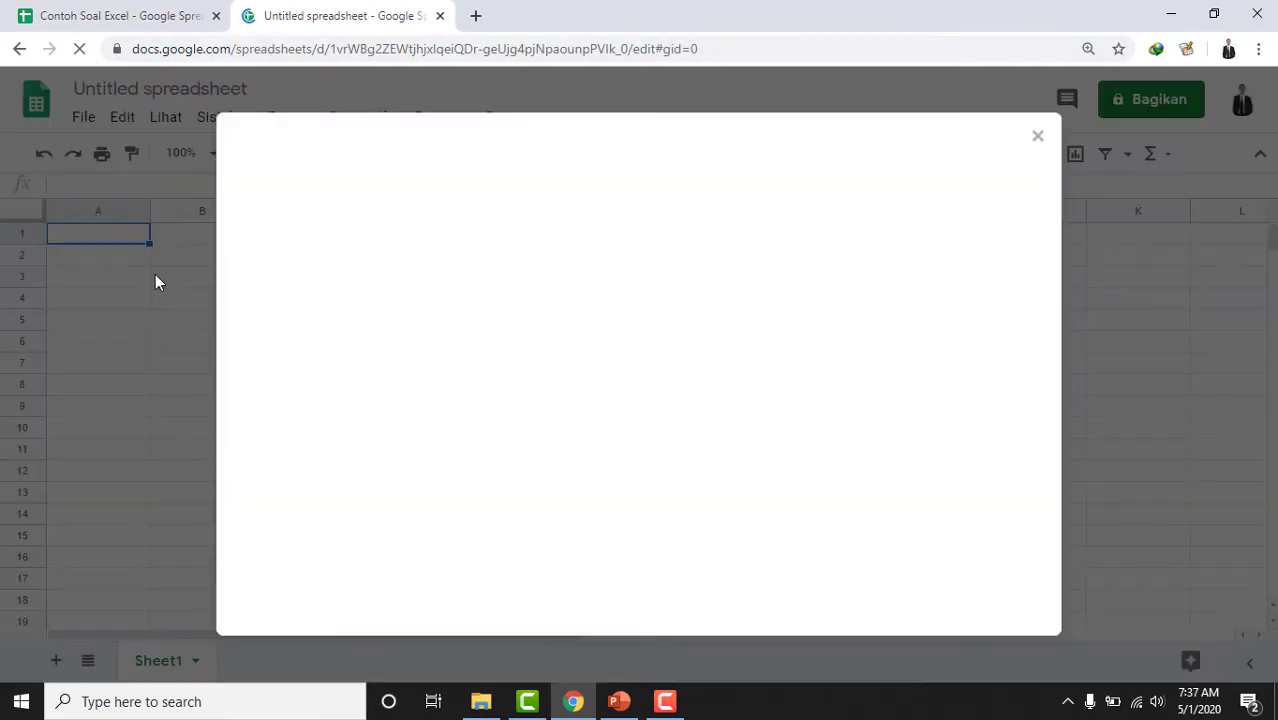
click(658, 198)
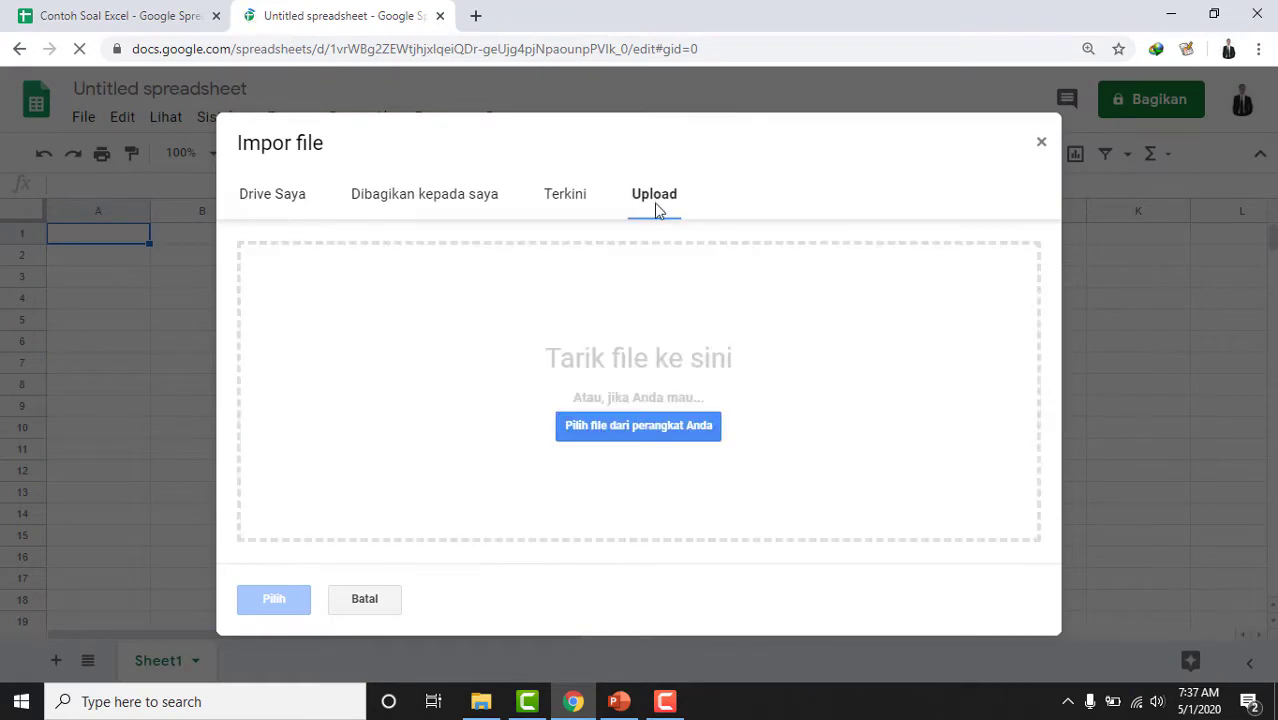
click(632, 426)
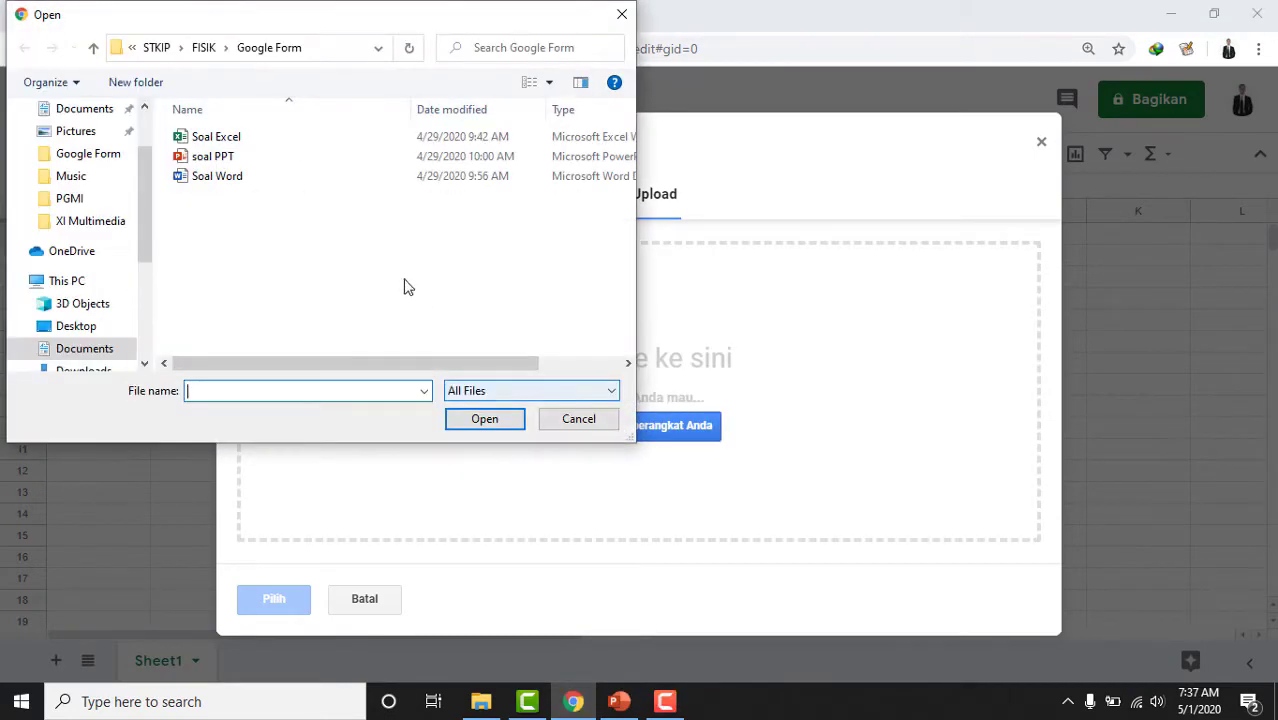
click(264, 143)
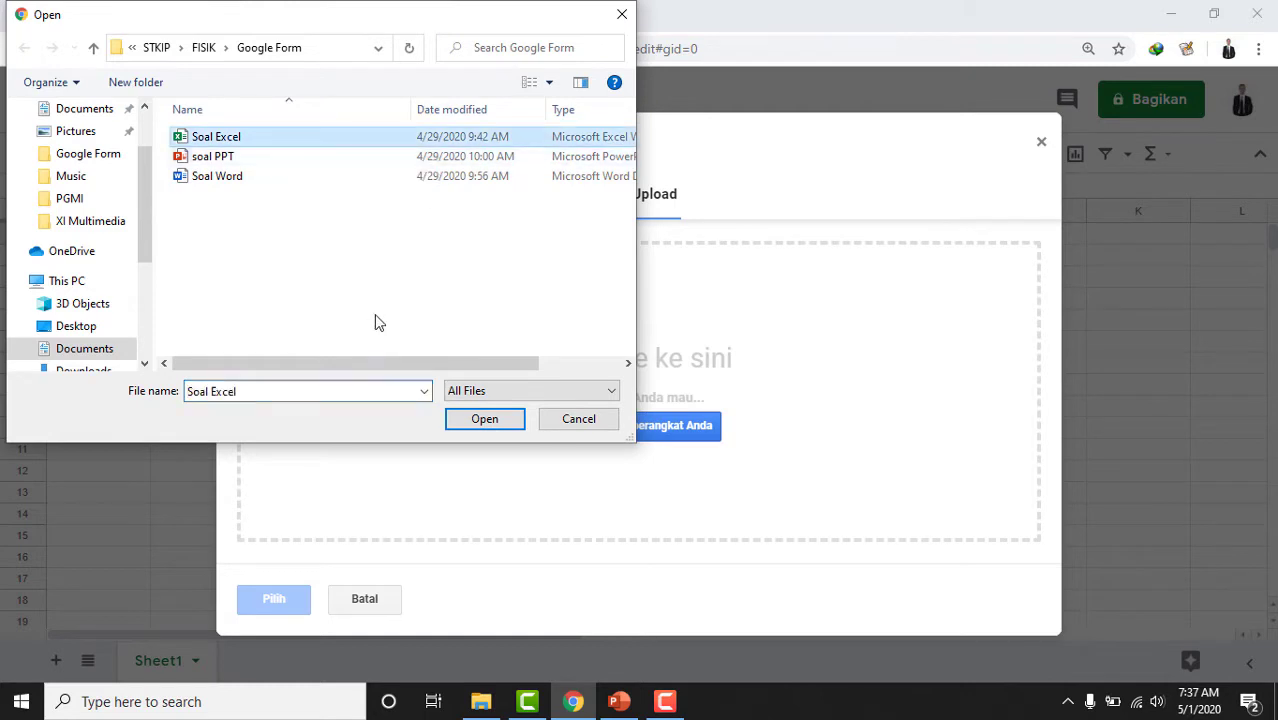
click(485, 420)
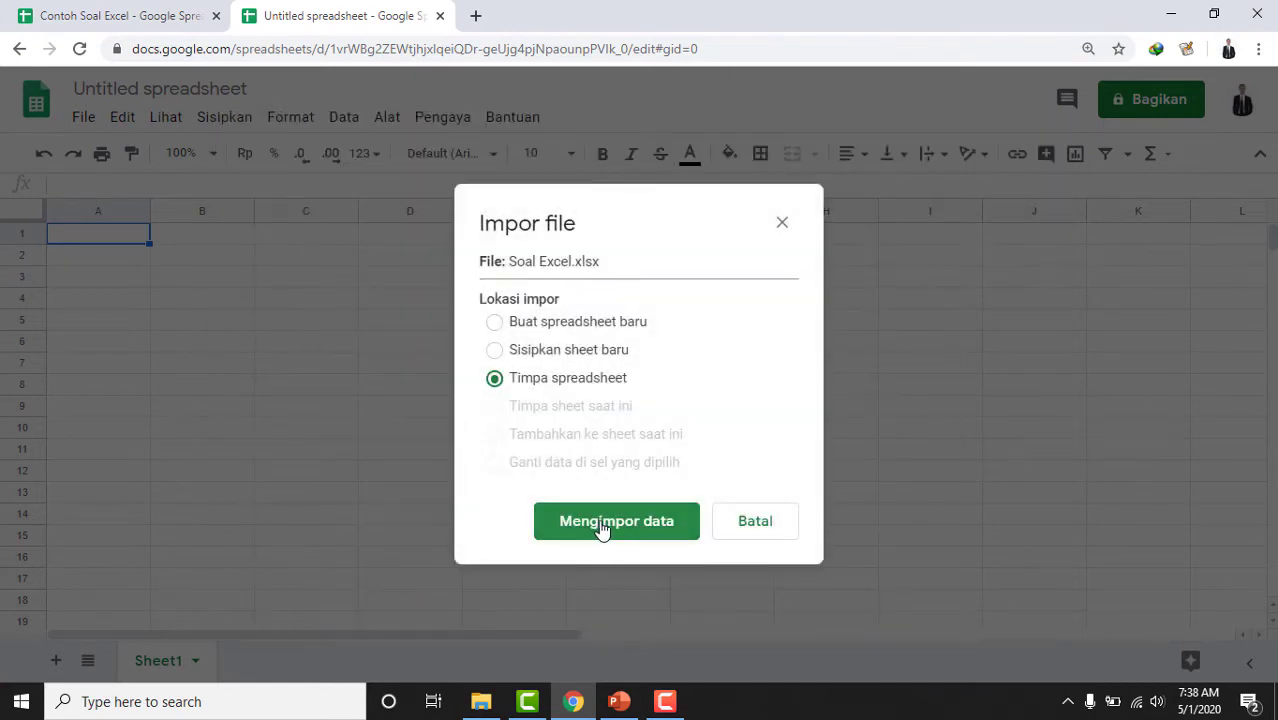
click(601, 530)
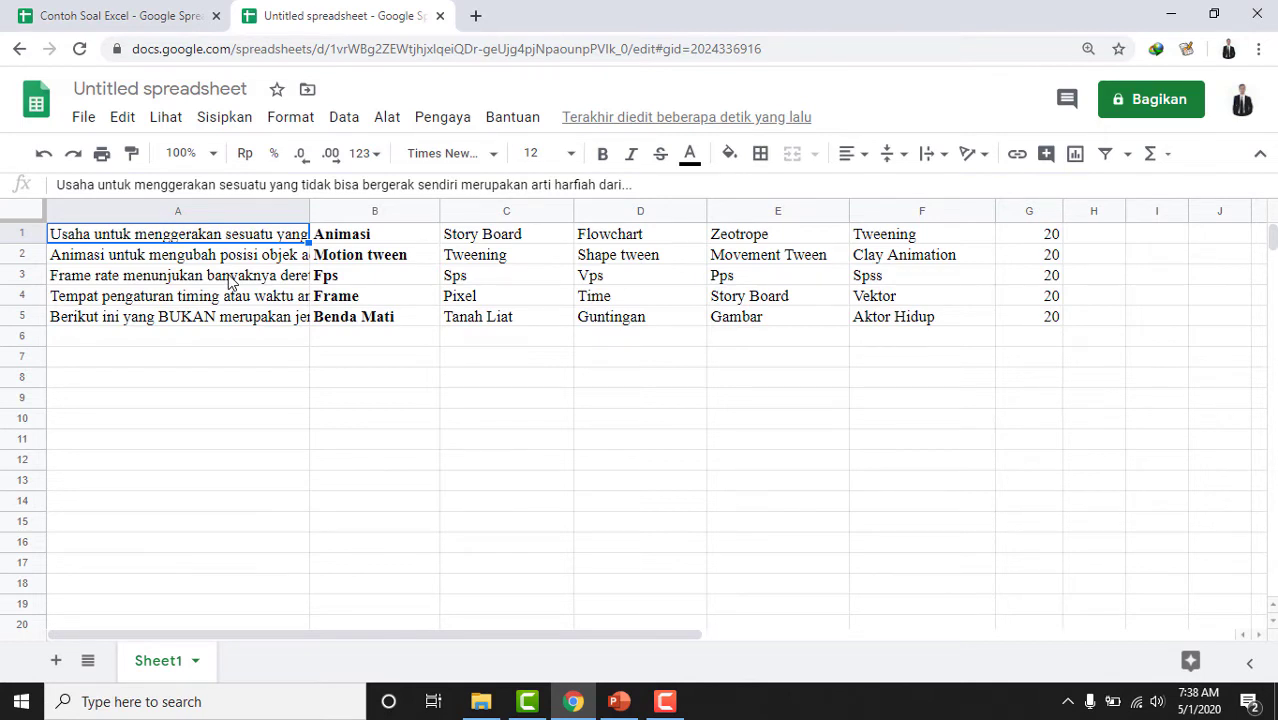
Rename the imported spreadsheet as "Contoh soal Excel".
click(308, 297)
click(424, 298)
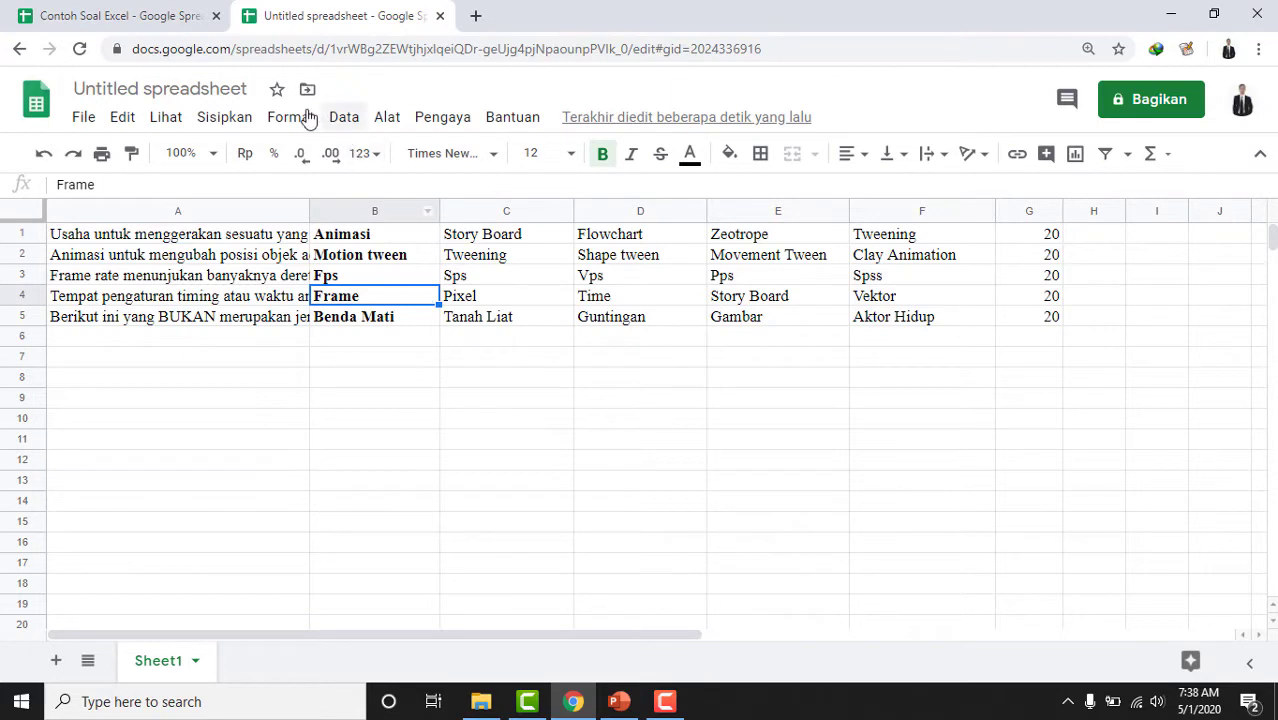
click(247, 89)
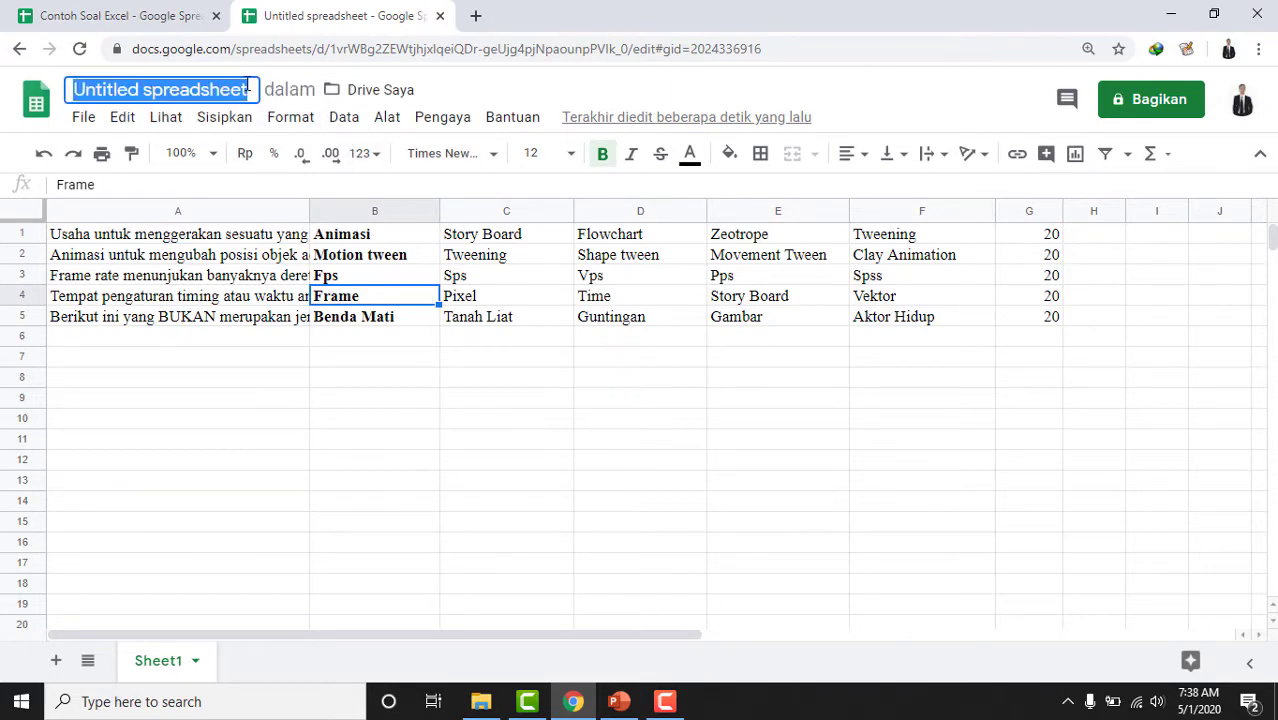
text(Cont)
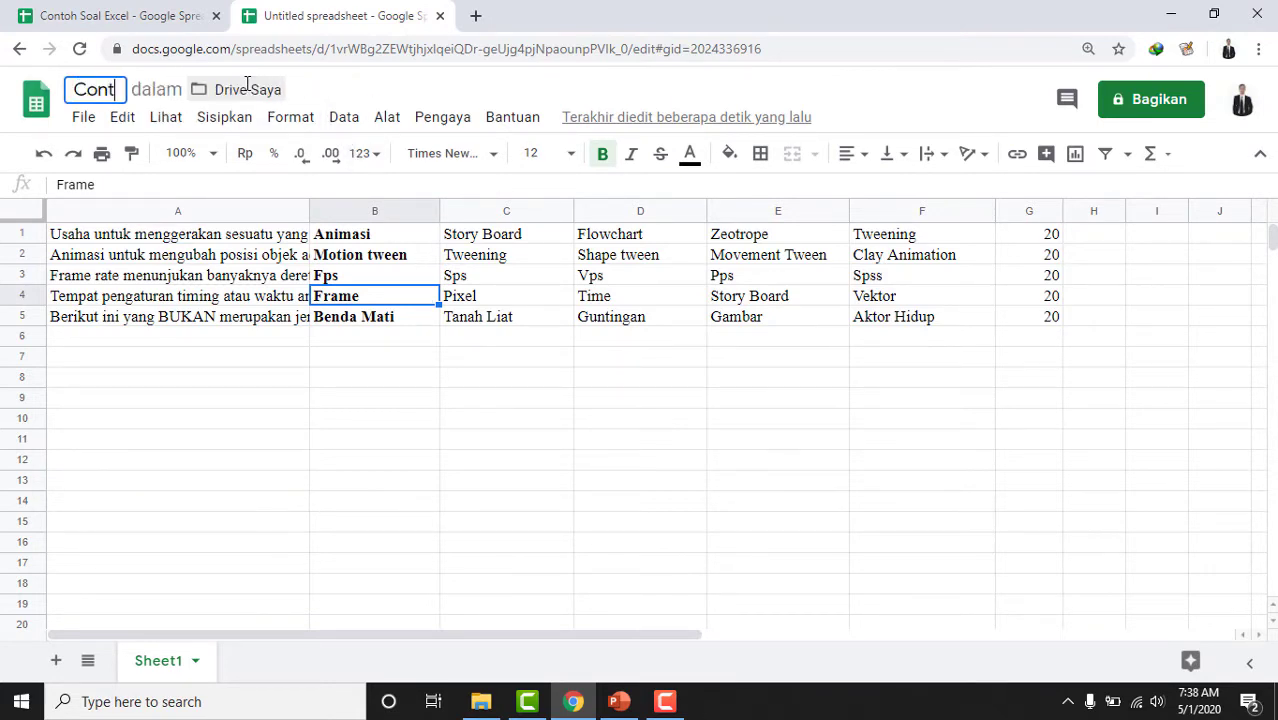
text(oh soa)
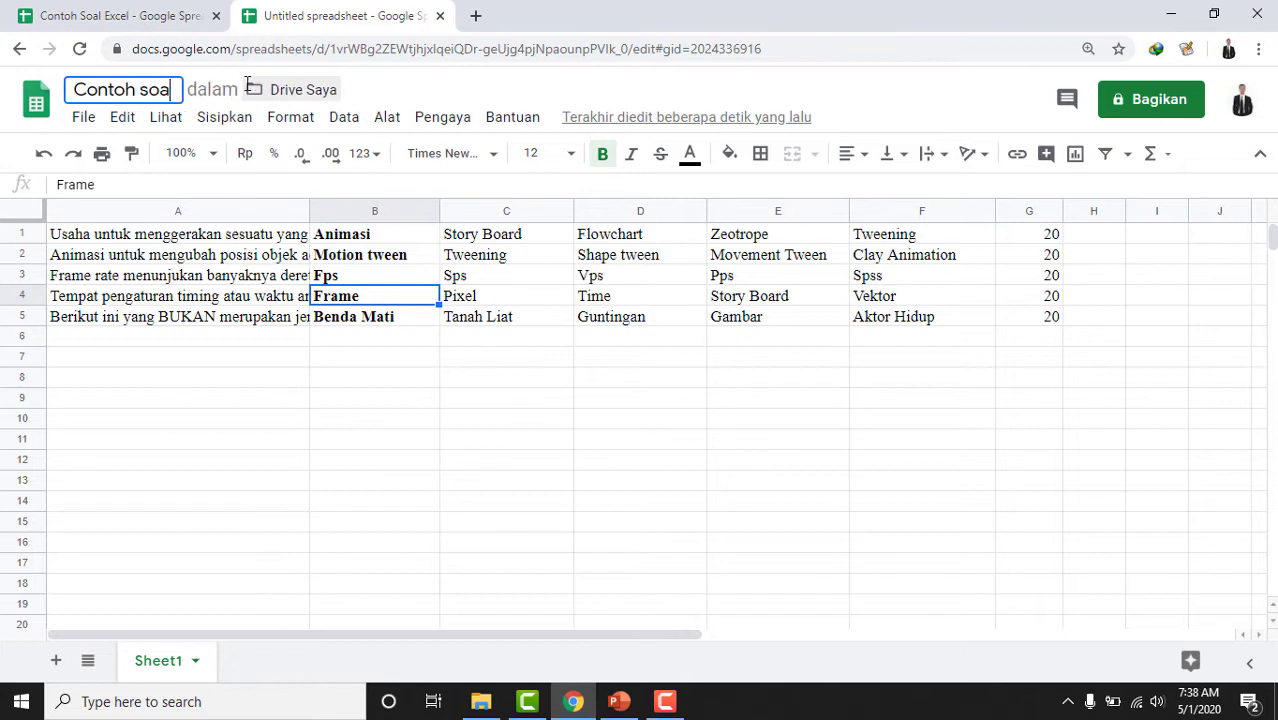
text(l Excel)
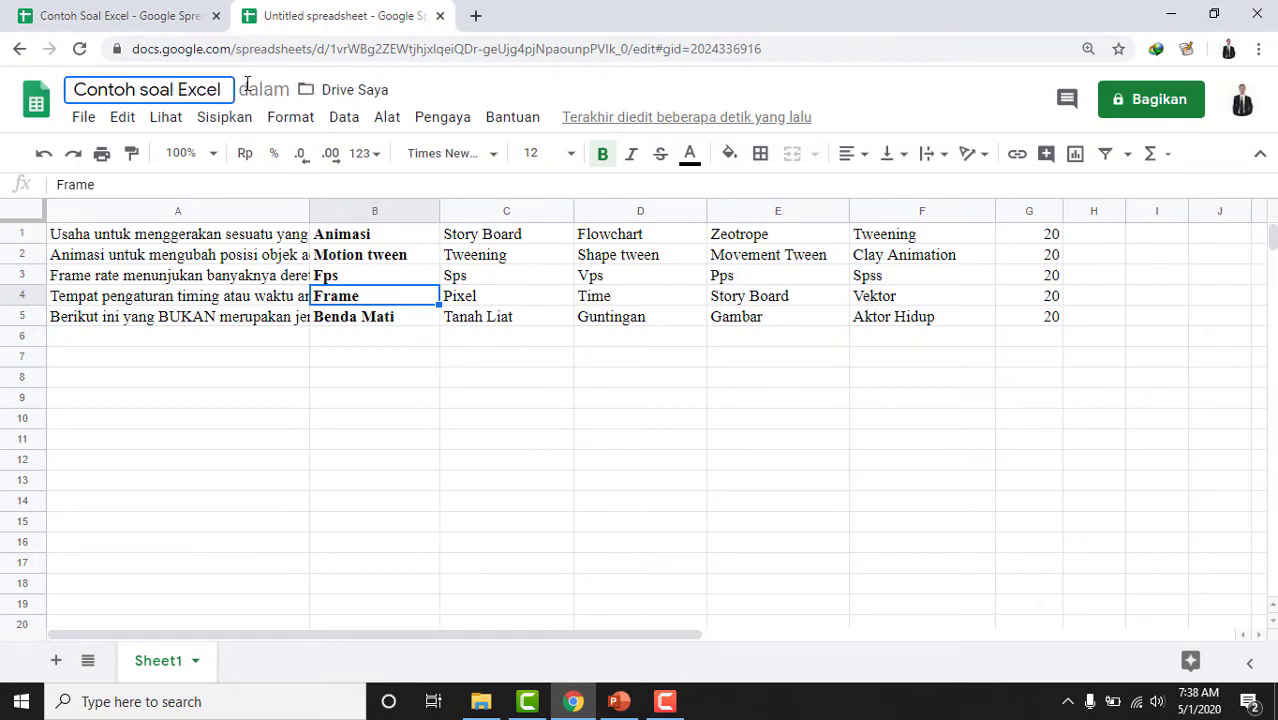
key(Return)
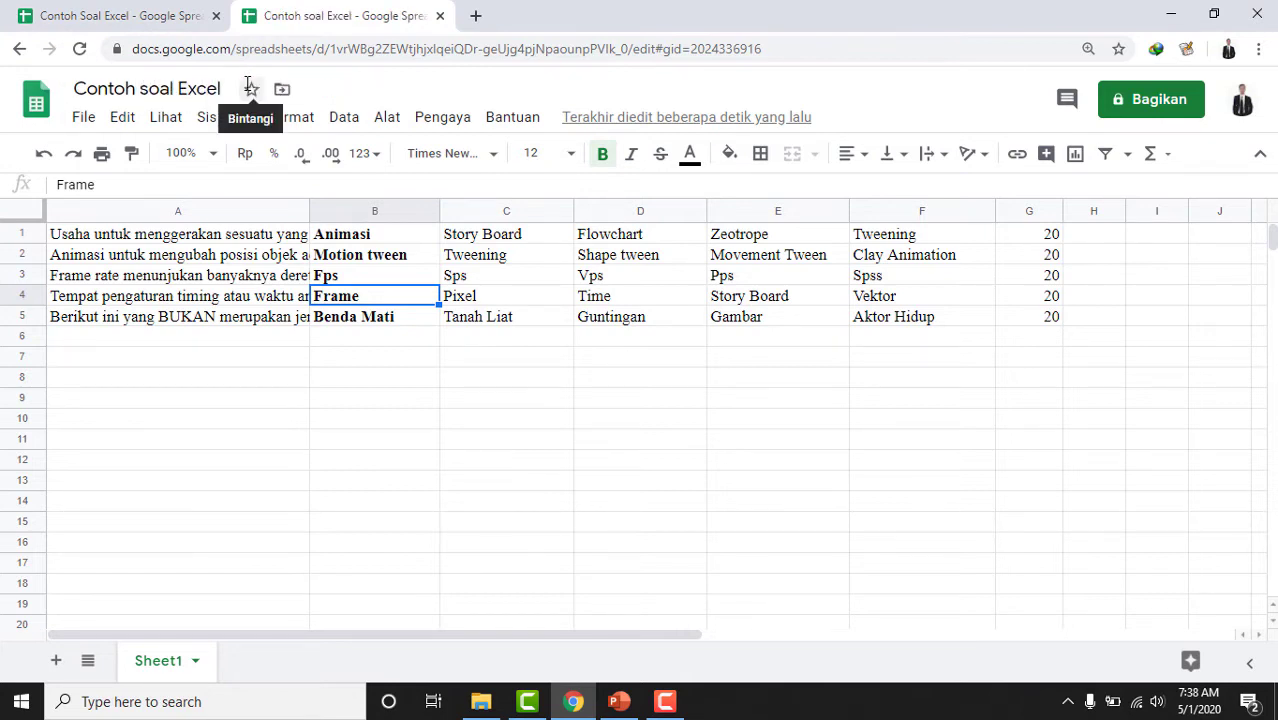
click(757, 463)
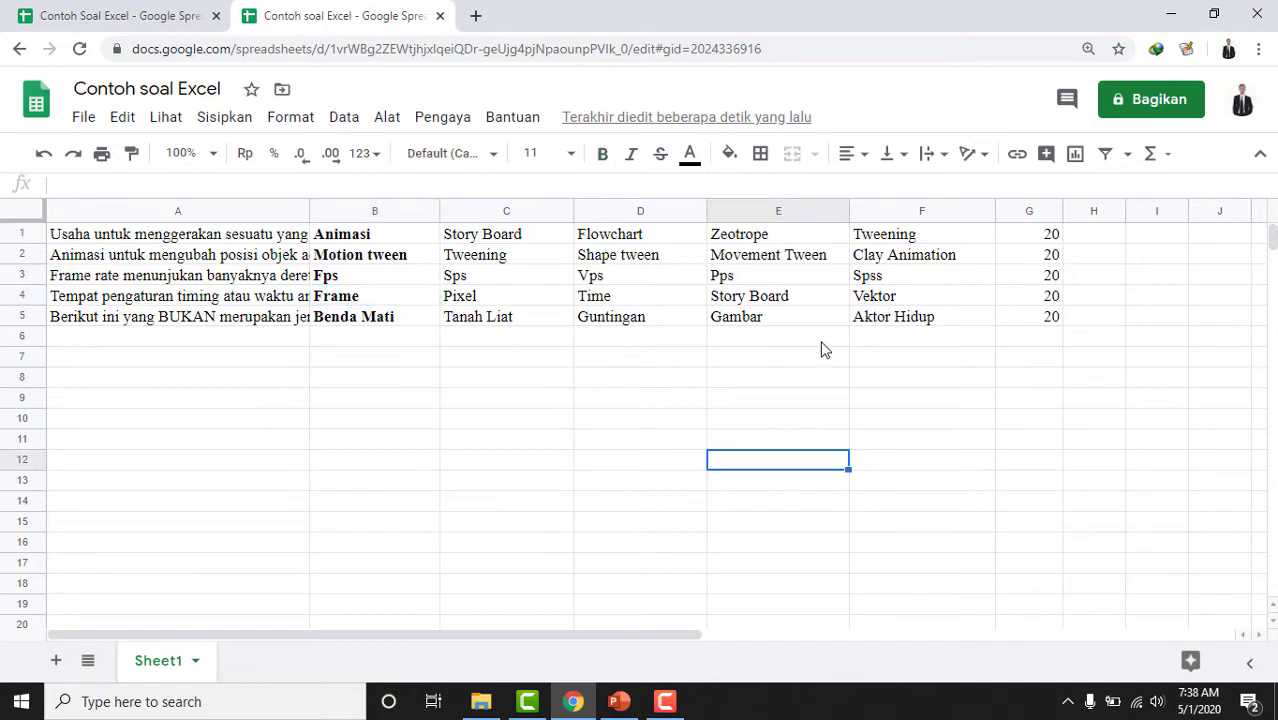
click(768, 316)
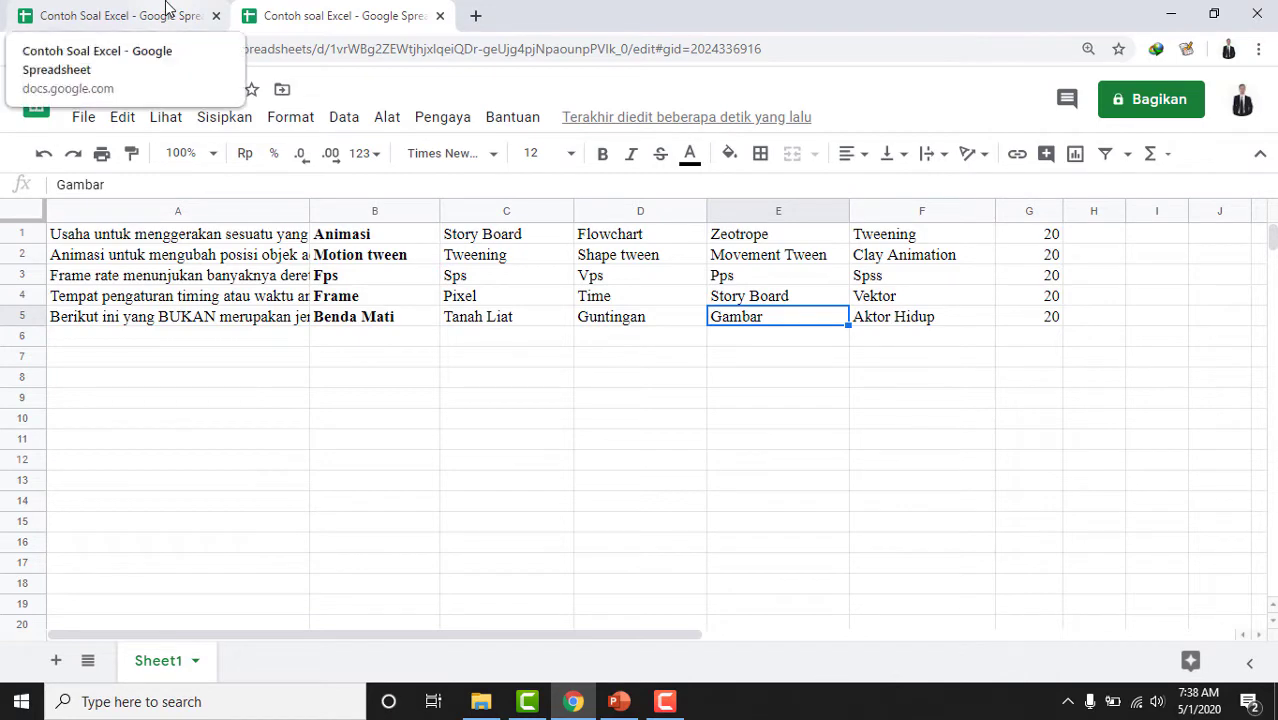
Create a blank Google Docs document in a new browser tab and copy the entire text of the Soal Word document into it.
click(478, 17)
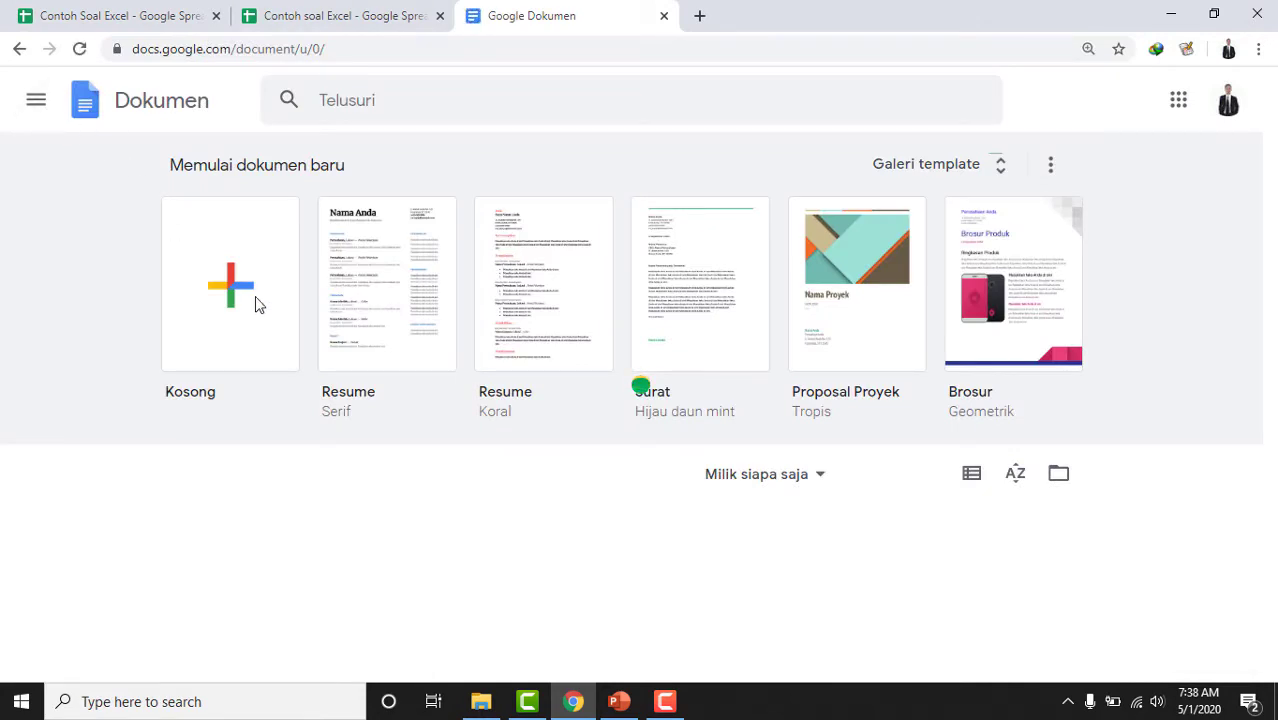
click(264, 298)
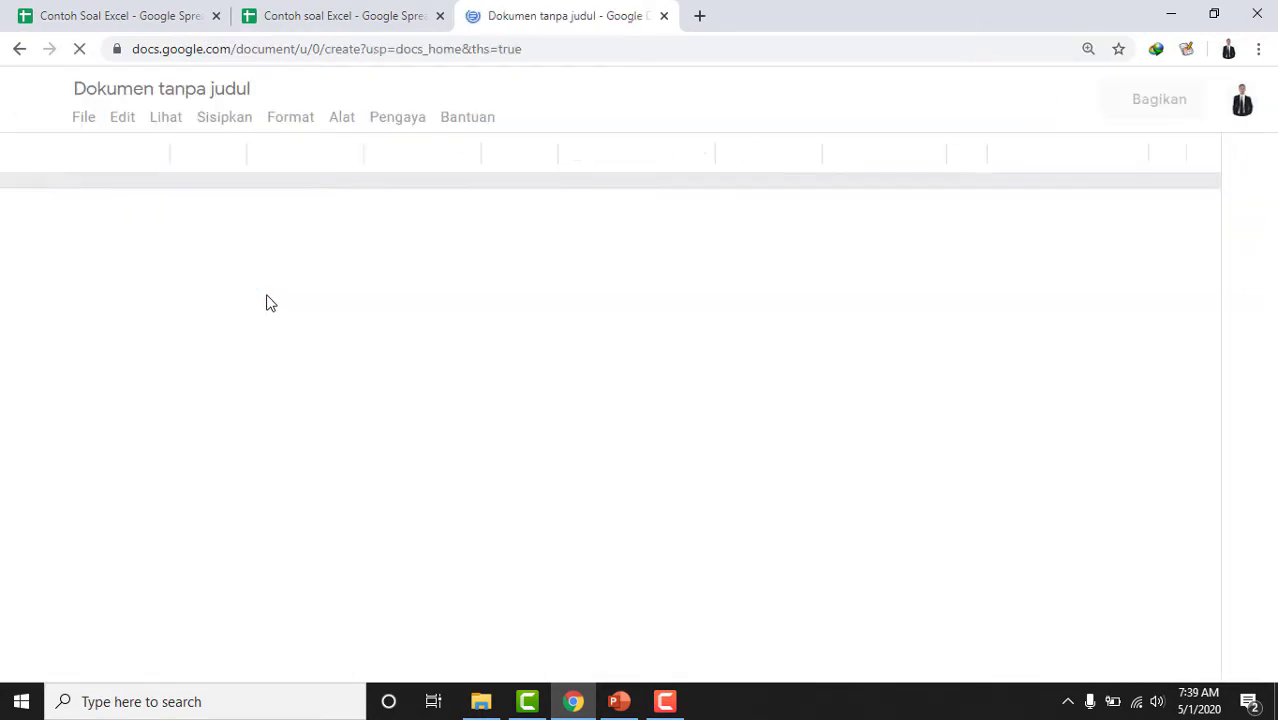
click(481, 701)
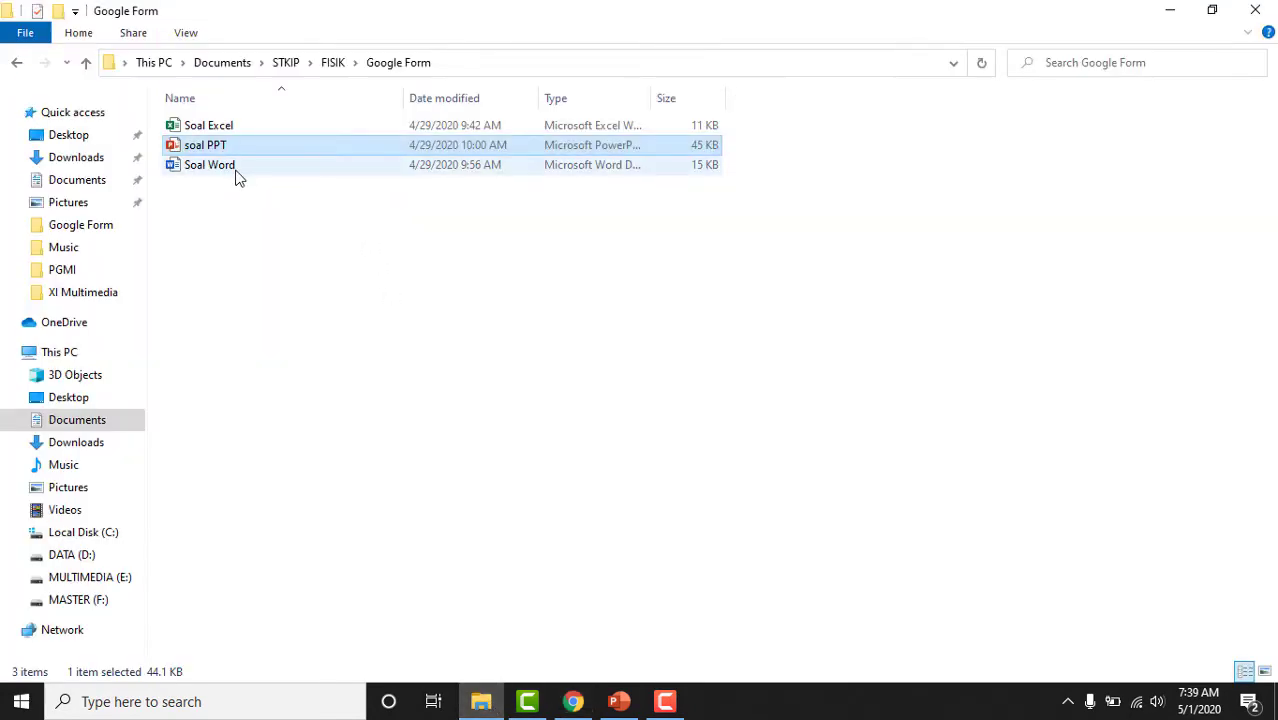
click(238, 170)
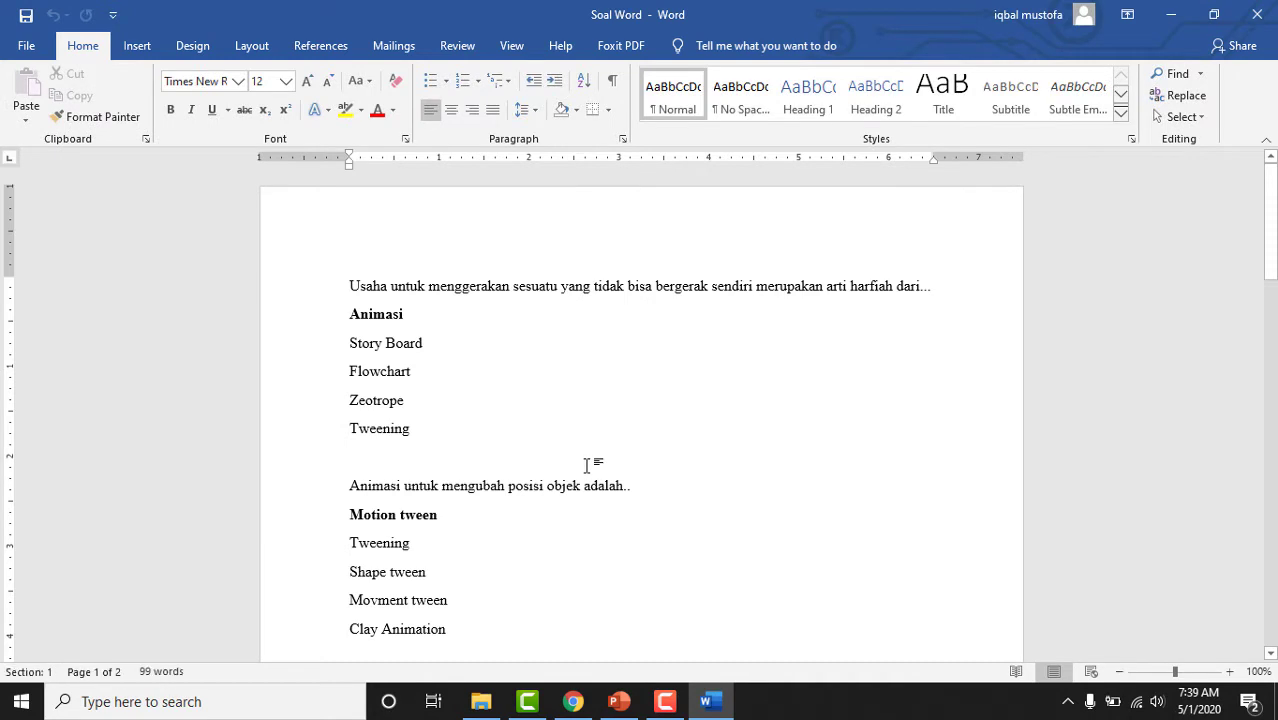
key(ctrl+a)
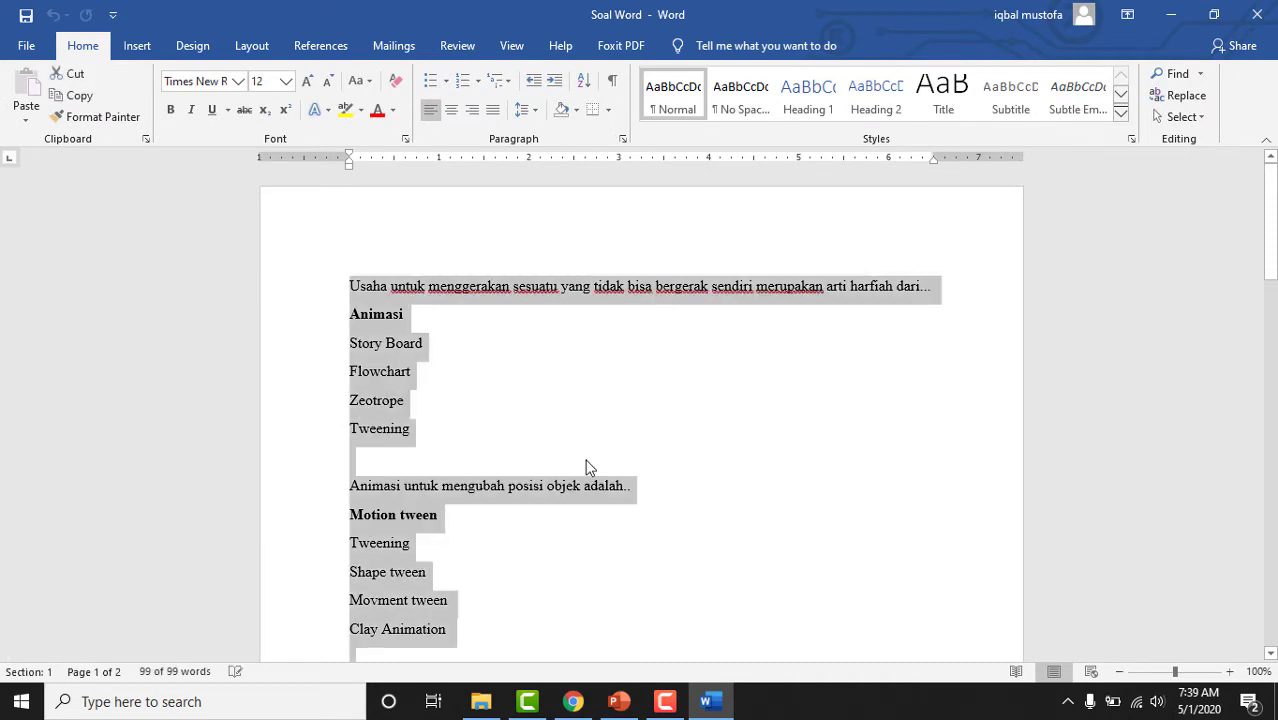
key(ctrl+c)
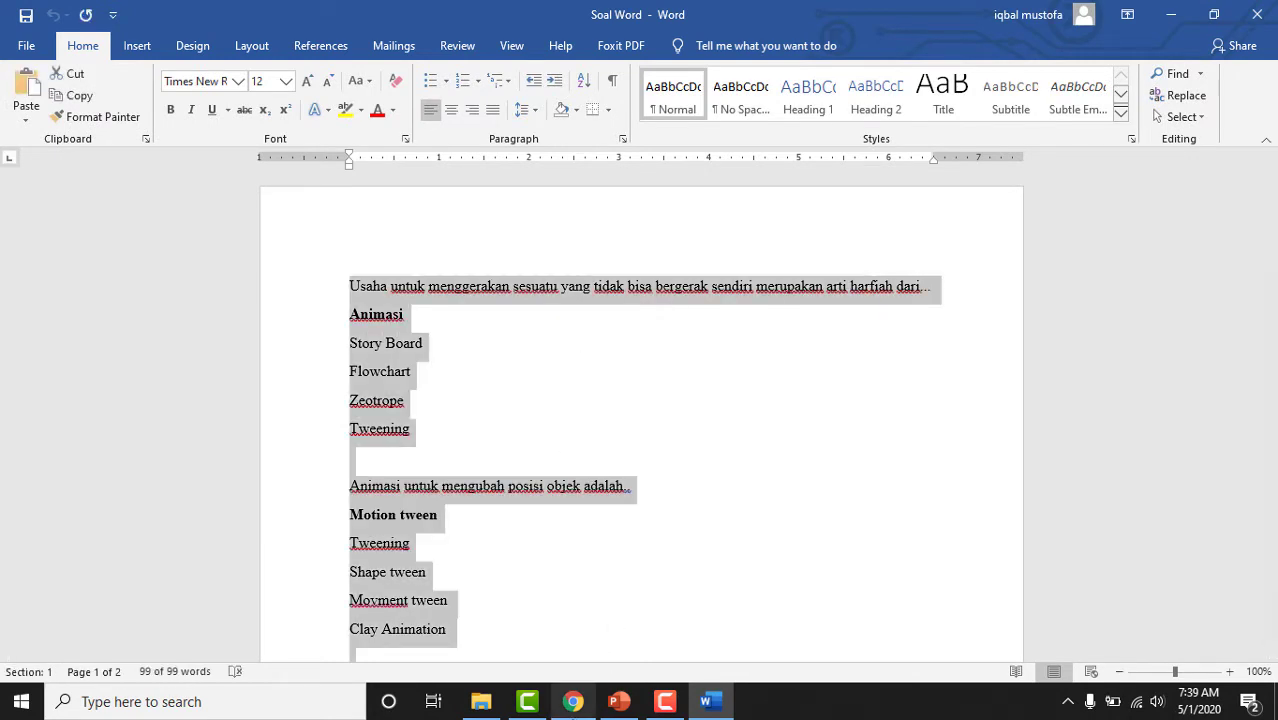
click(573, 701)
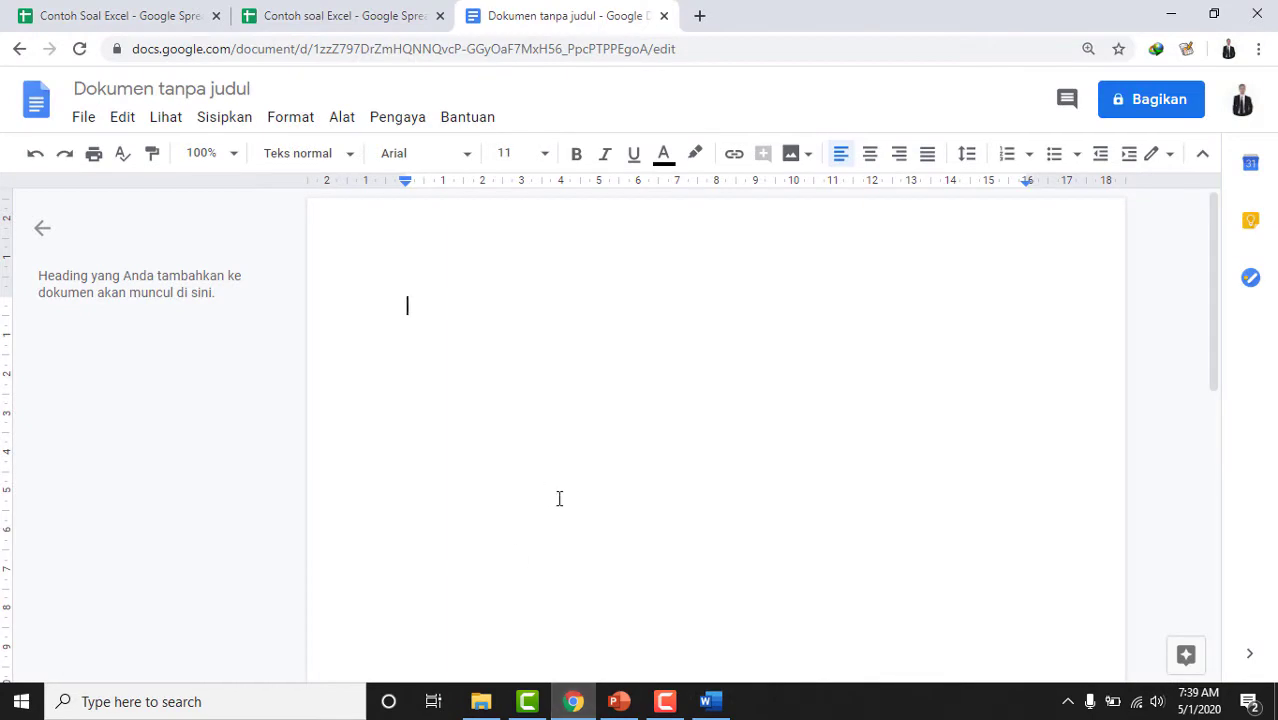
key(ctrl+v)
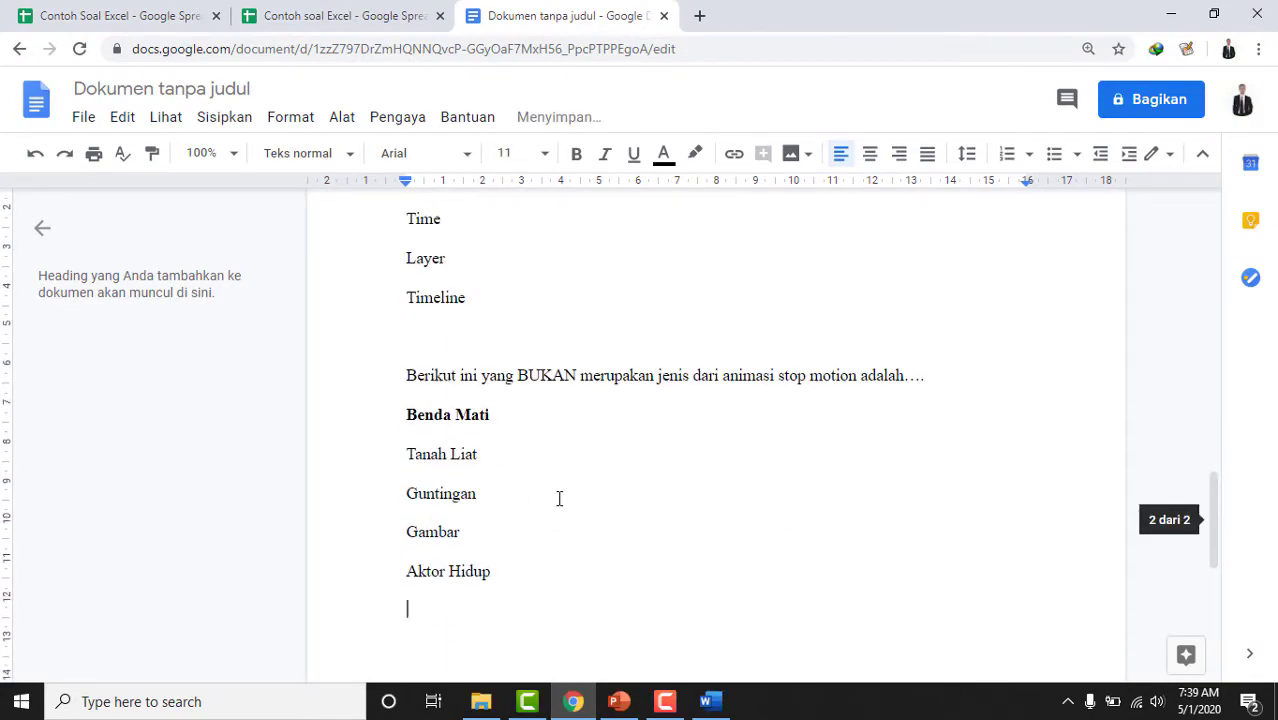
Rename the Google Docs document as "Contoh soal Word".
scroll(685, 517, up, 3)
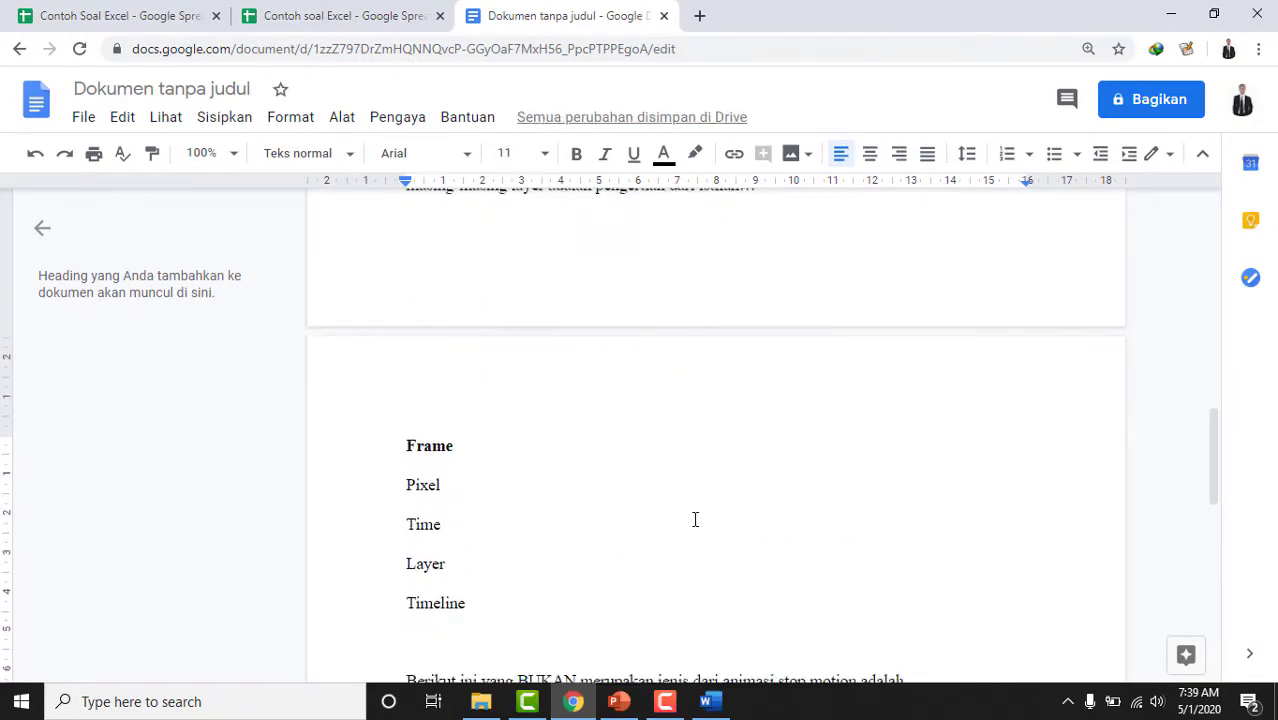
scroll(695, 519, down, 3)
scroll(696, 513, up, 4)
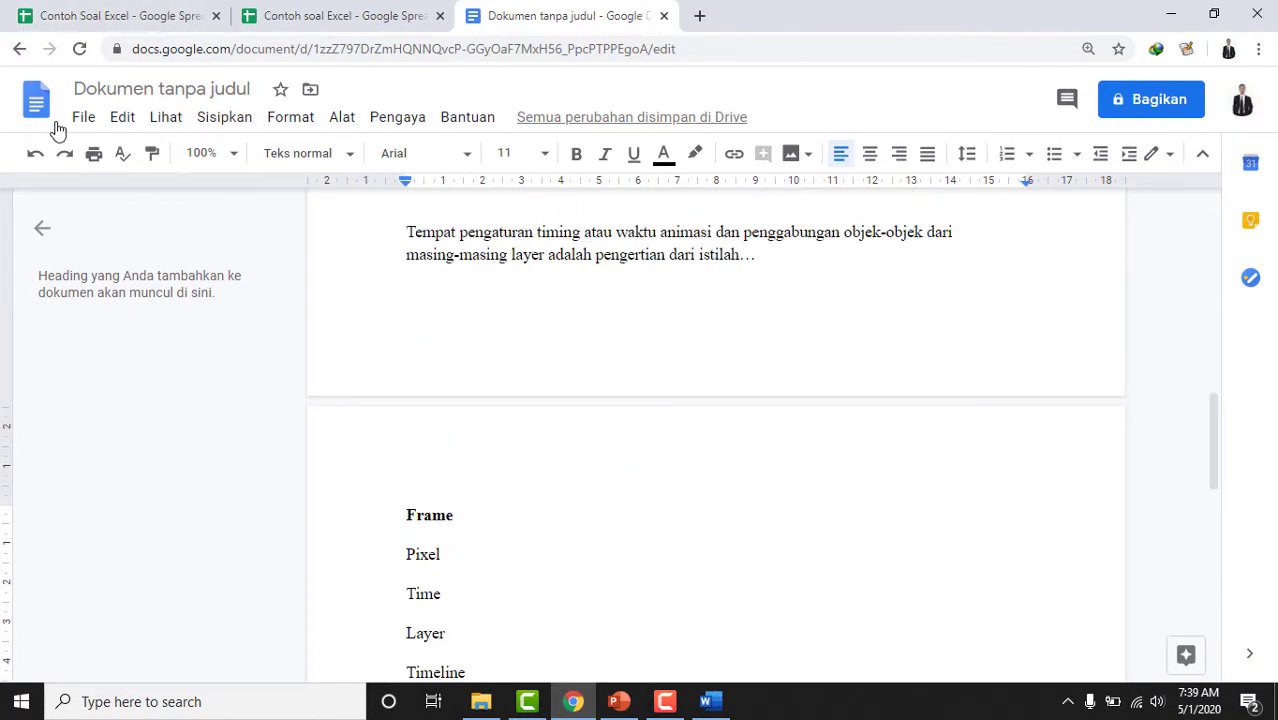
click(248, 92)
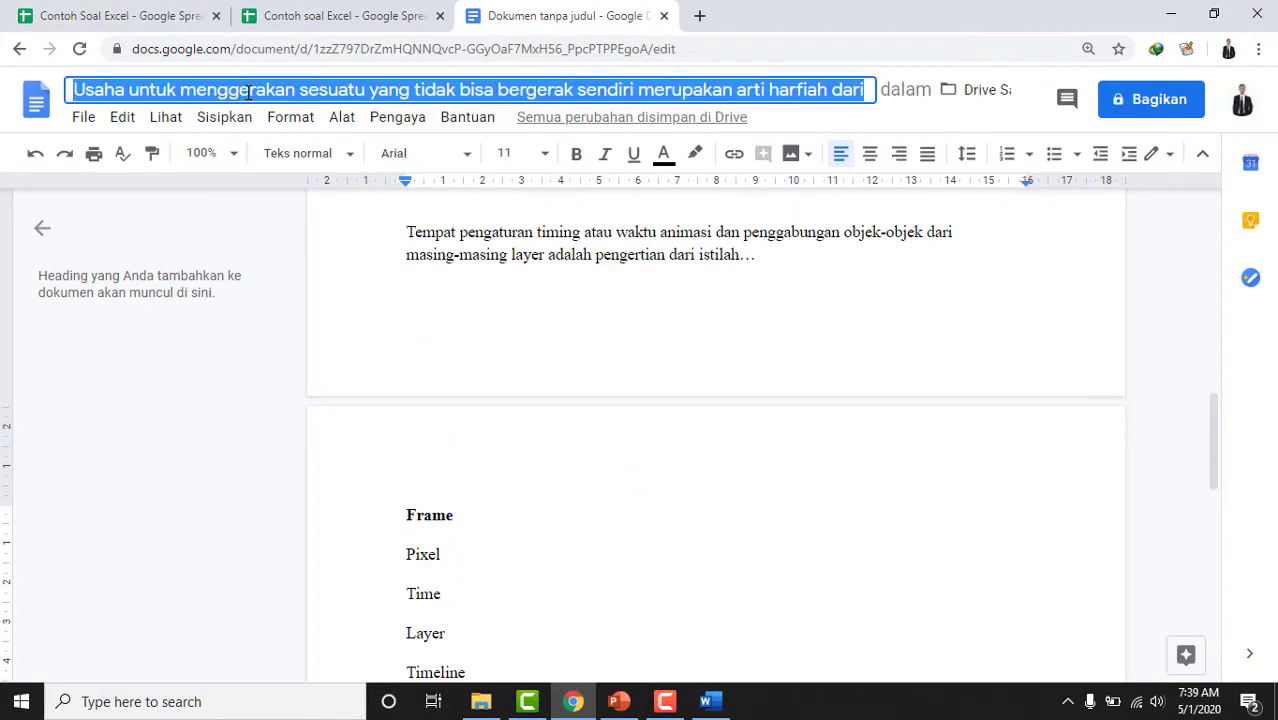
text(Cont)
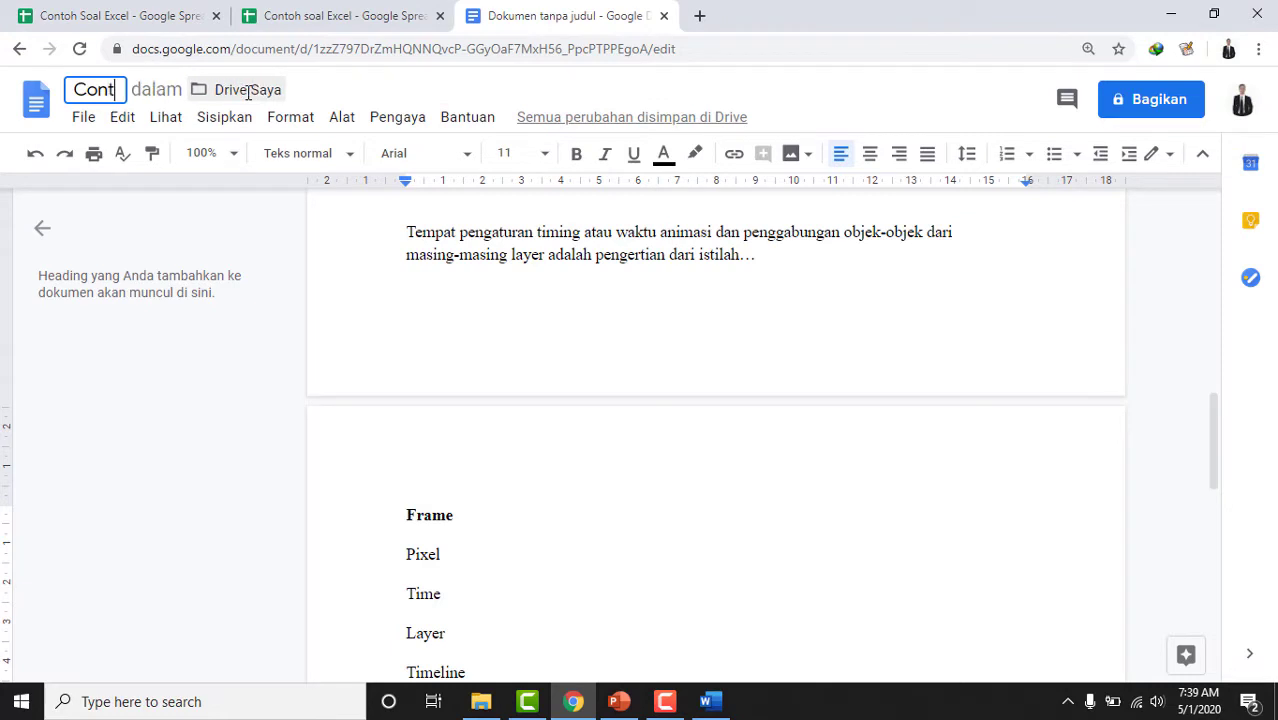
text(oh so)
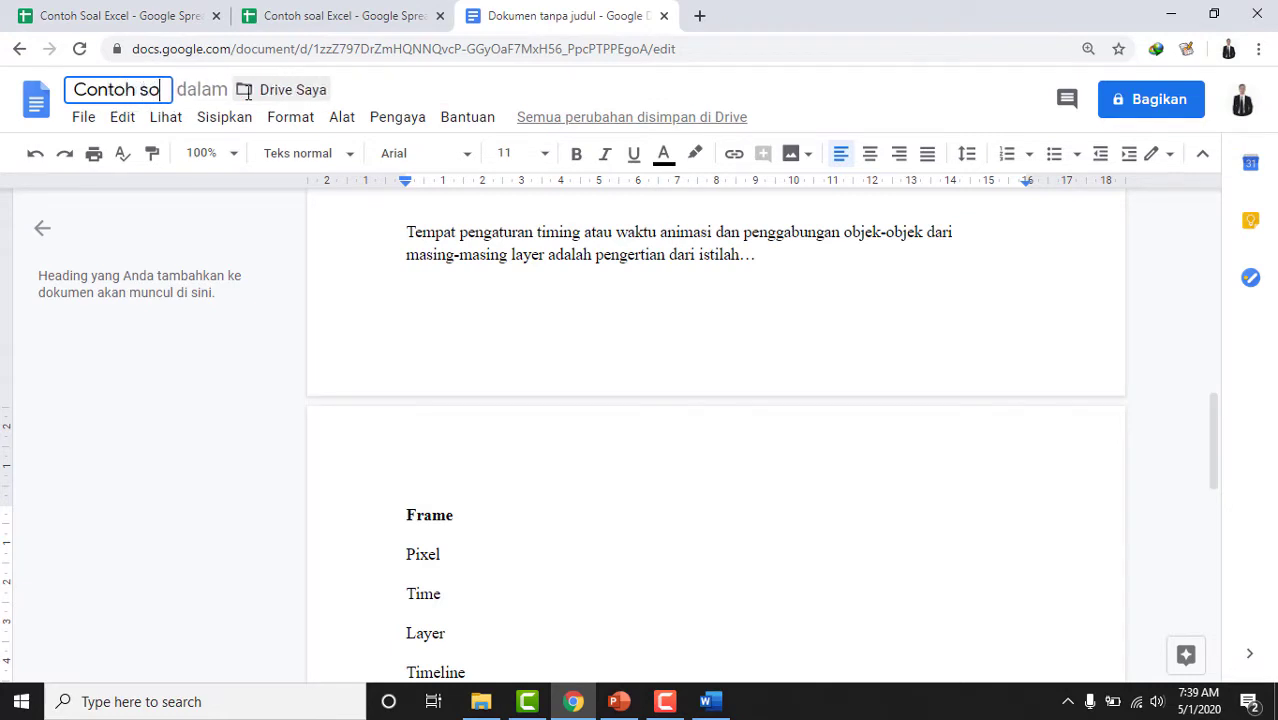
text(al Word)
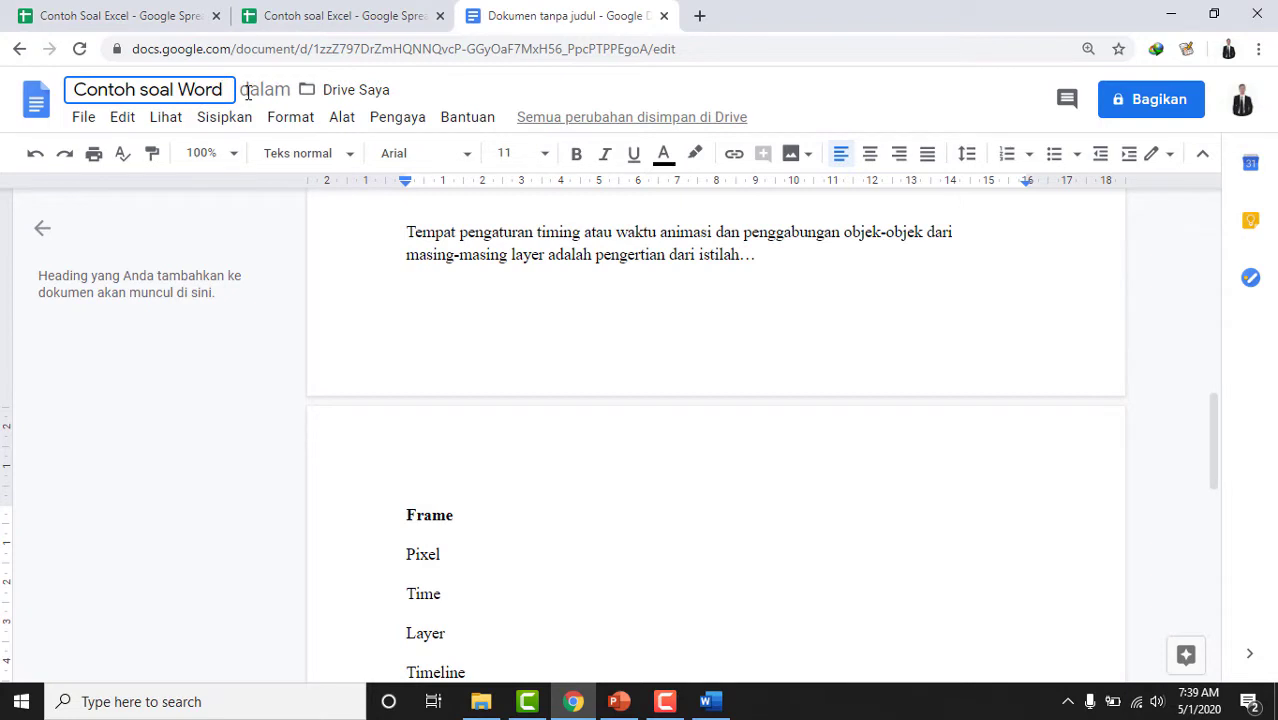
key(Return)
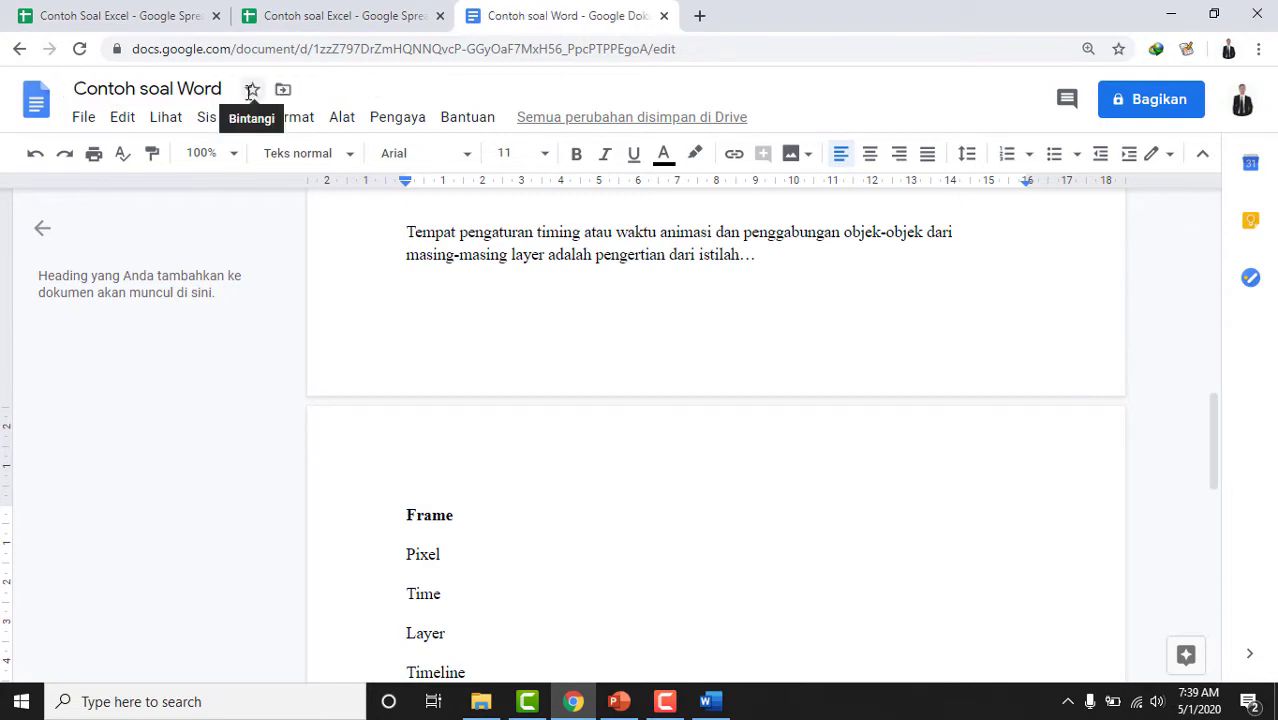
Create a blank Google Slides presentation in a new browser tab.
click(699, 15)
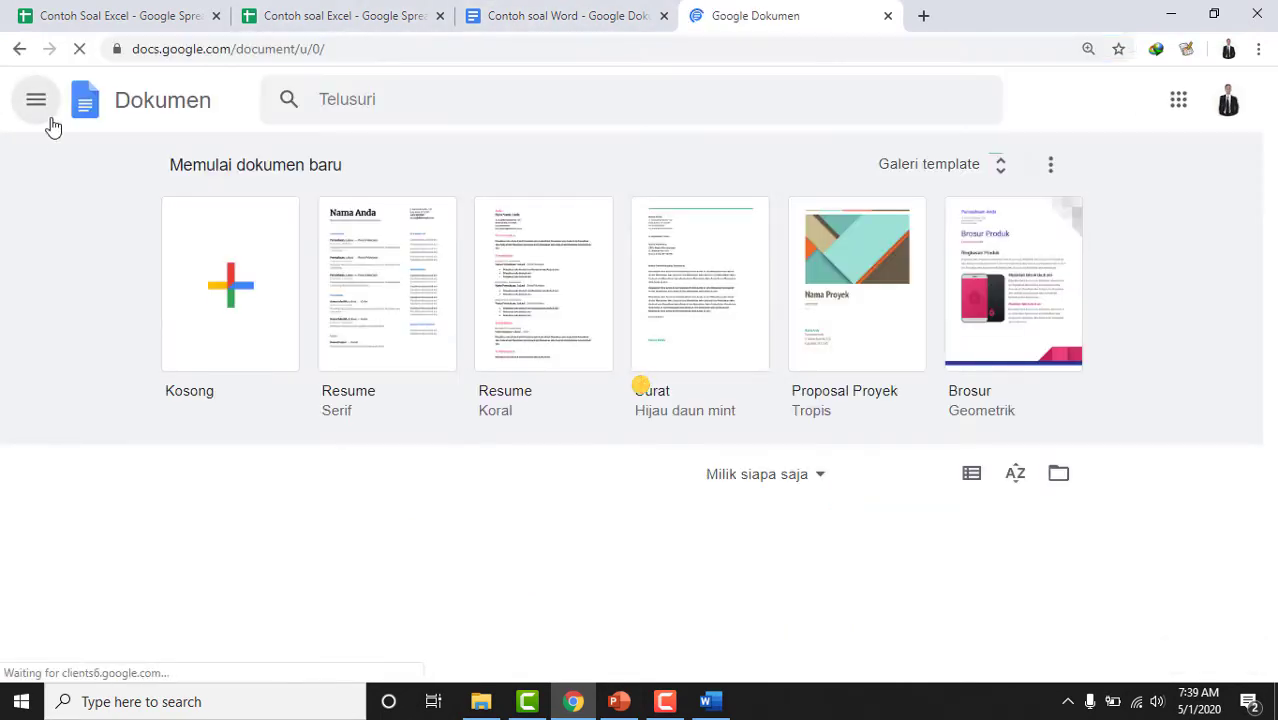
click(44, 112)
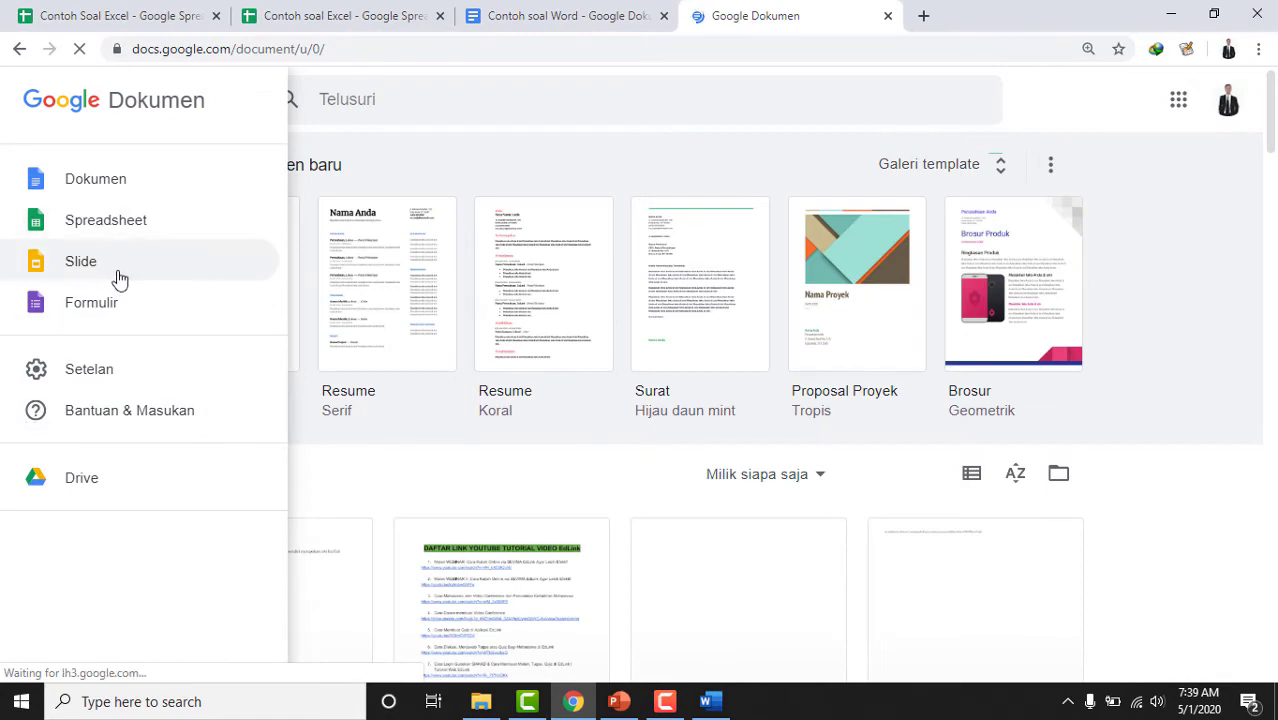
click(120, 274)
click(236, 266)
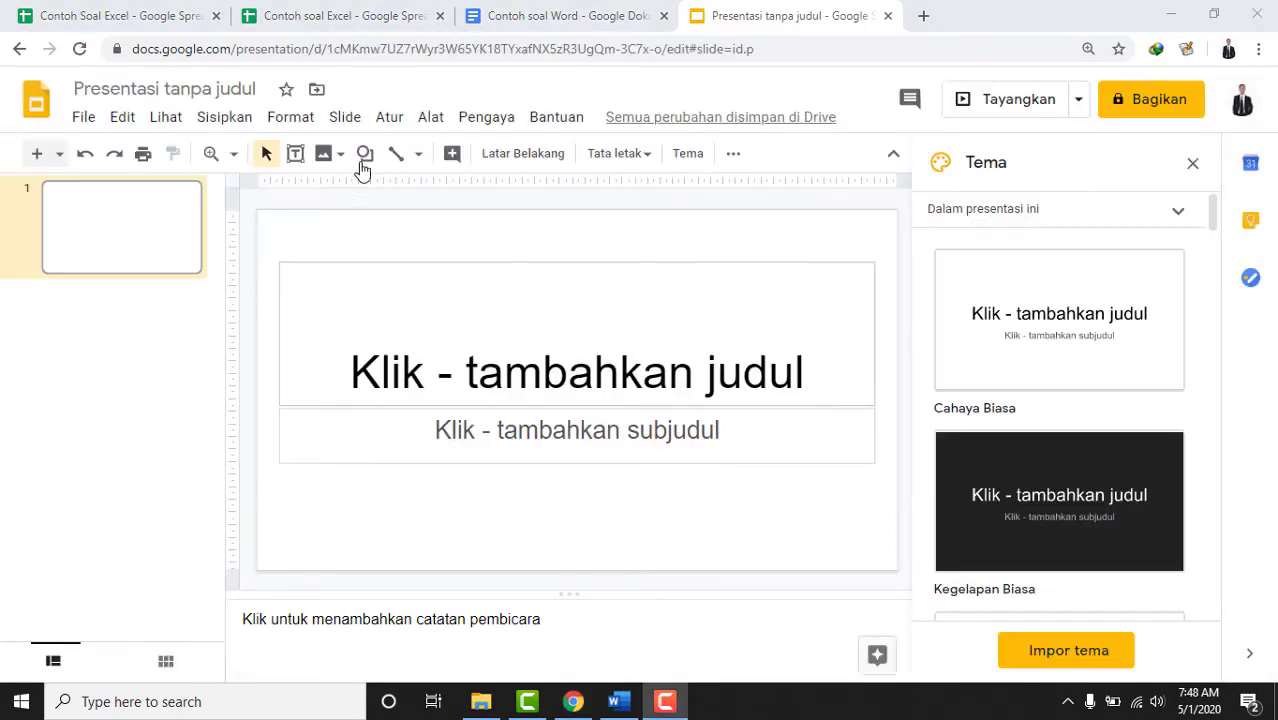
Upload the soal PPT file from the Google Form folder on the computer as the source for importing slides.
click(86, 118)
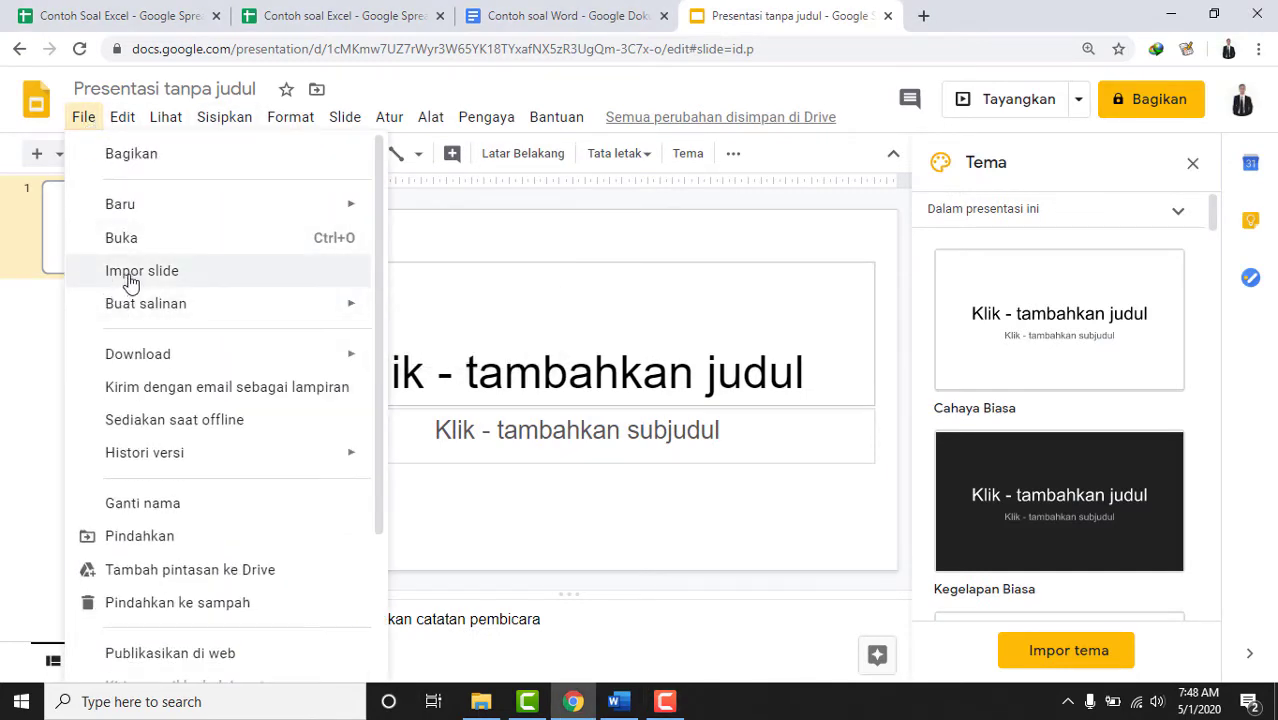
click(118, 271)
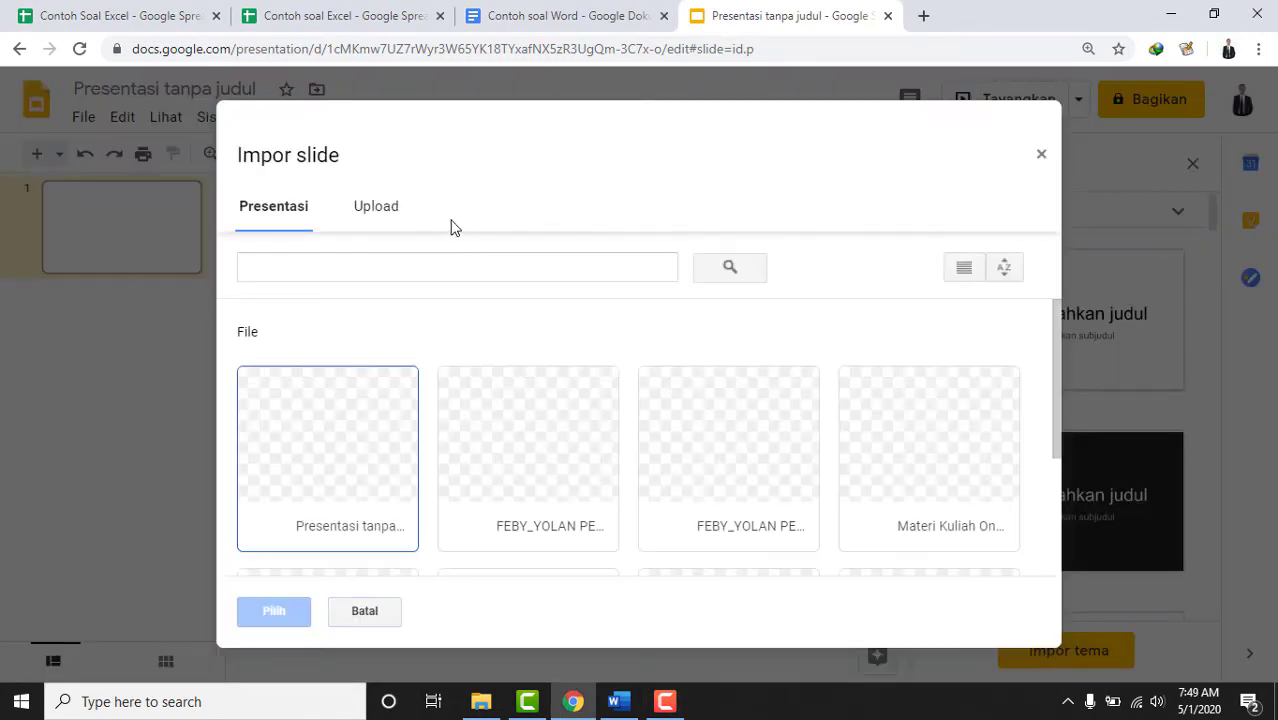
click(388, 208)
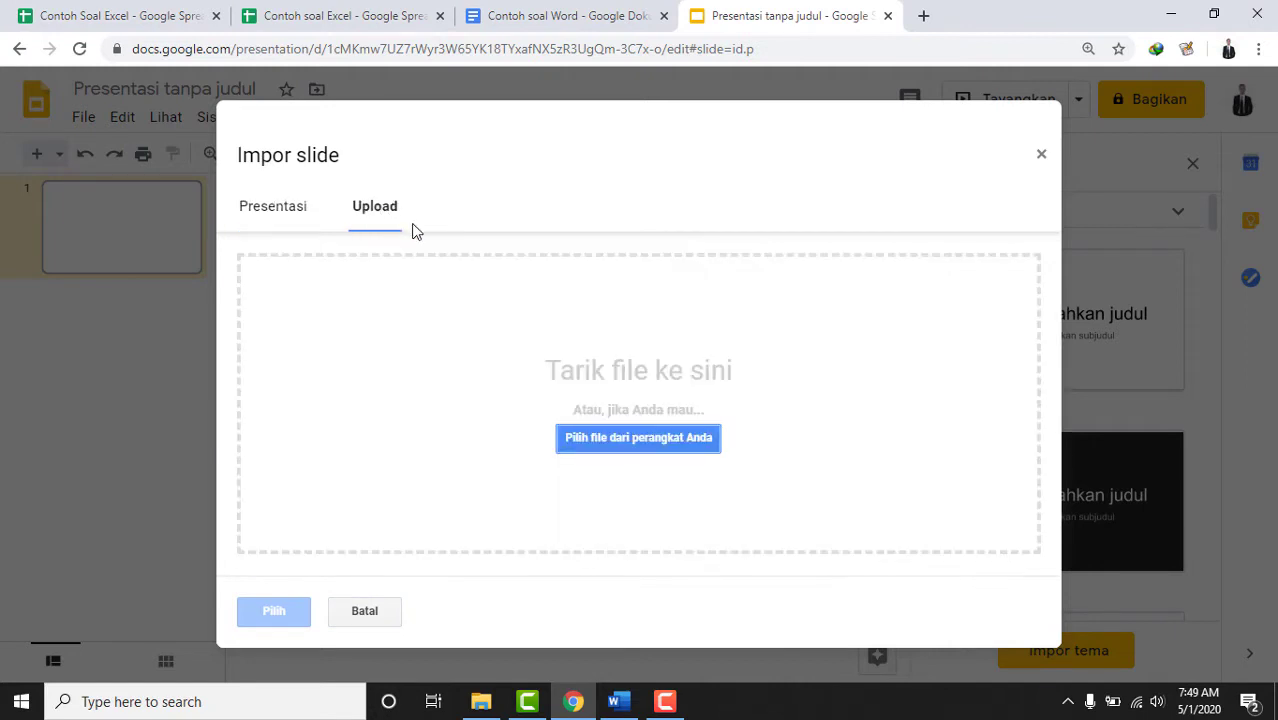
click(617, 440)
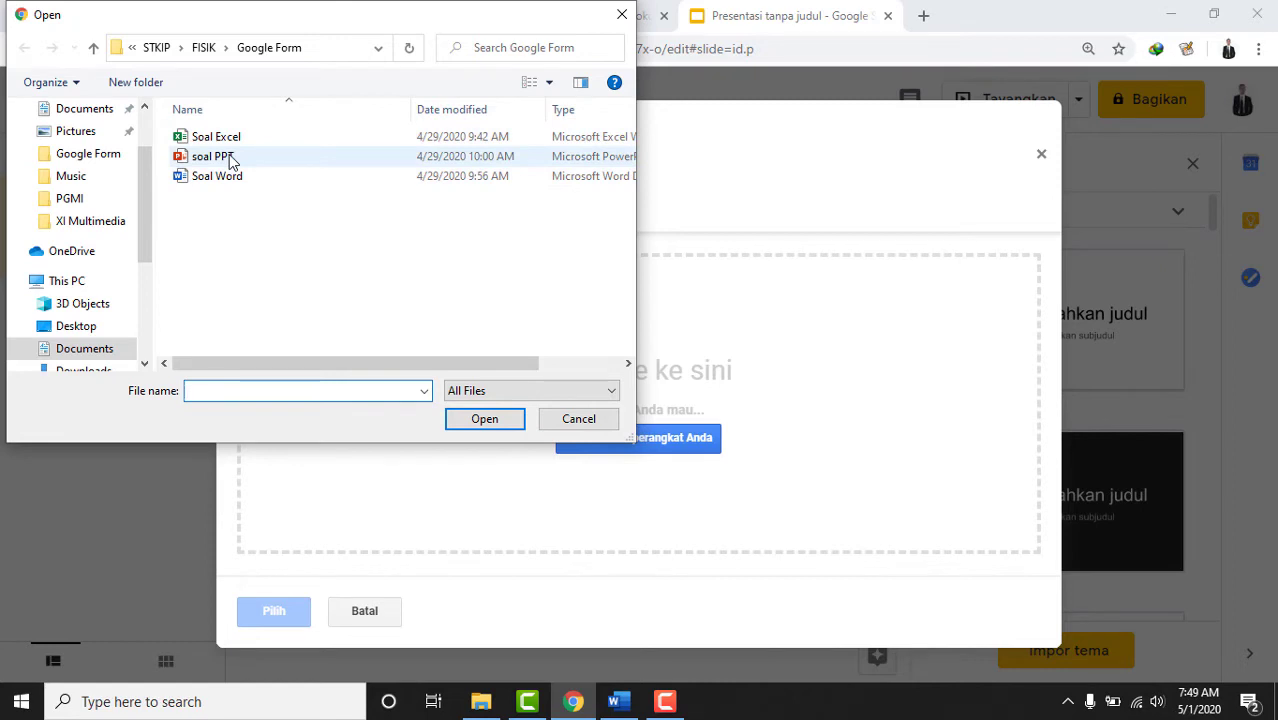
double_click(228, 159)
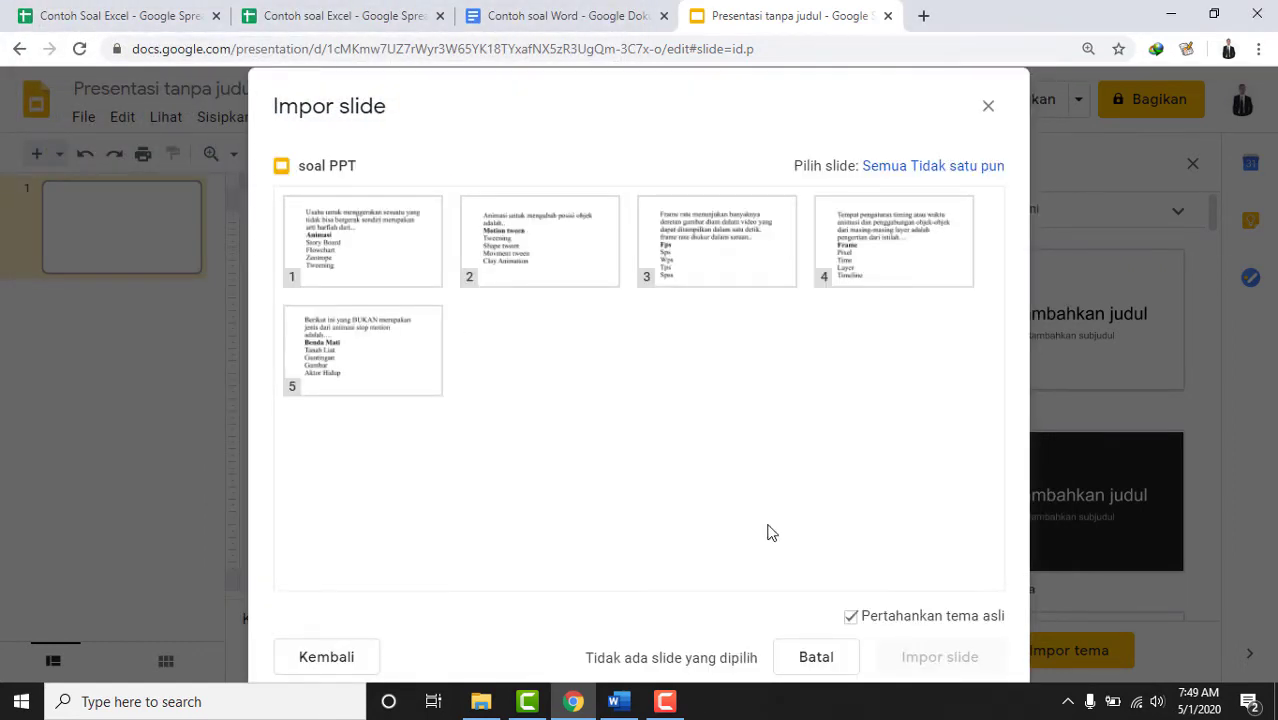
Import all five soal PPT slides into the presentation with the original theme kept, and check the second and third slides.
click(340, 272)
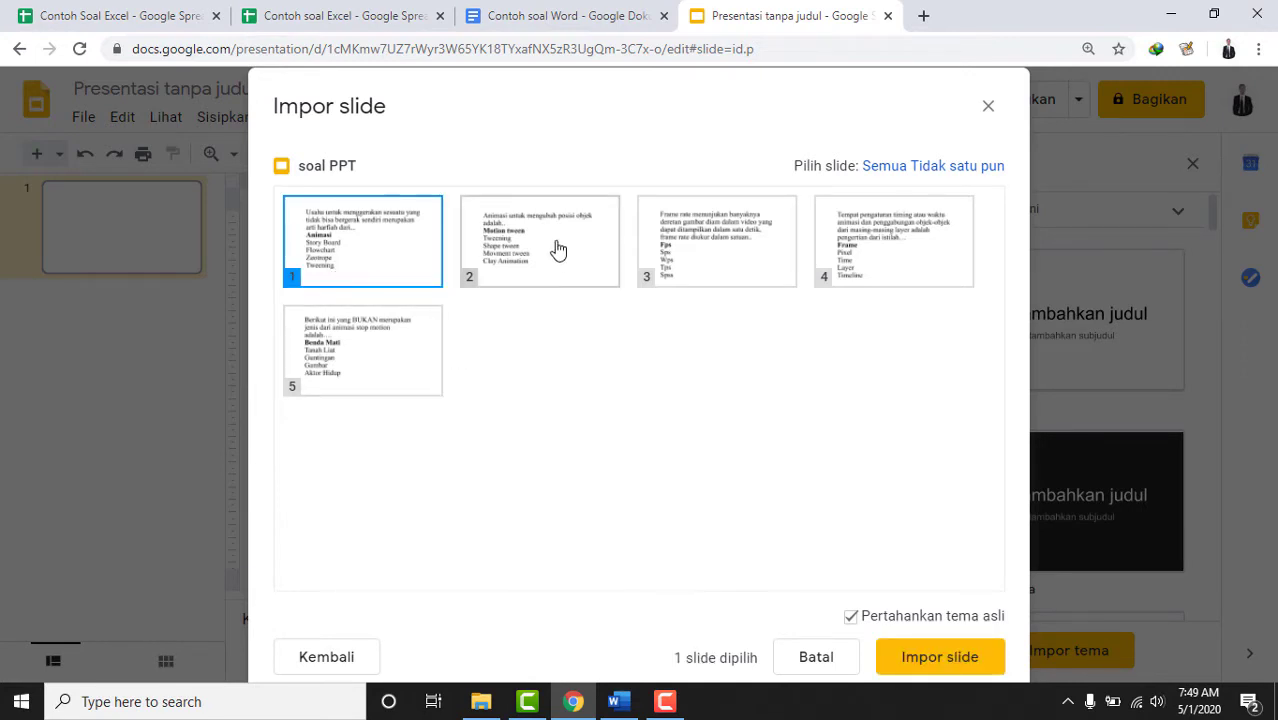
click(590, 260)
click(693, 268)
click(885, 265)
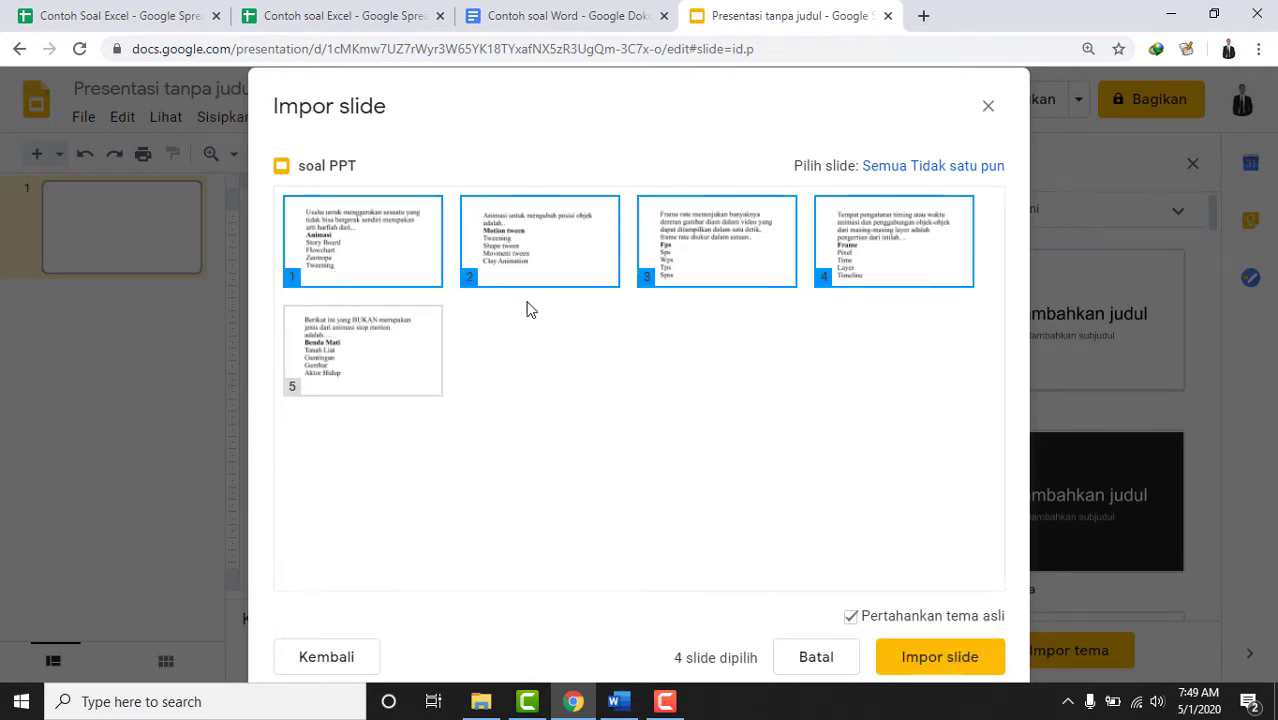
click(338, 364)
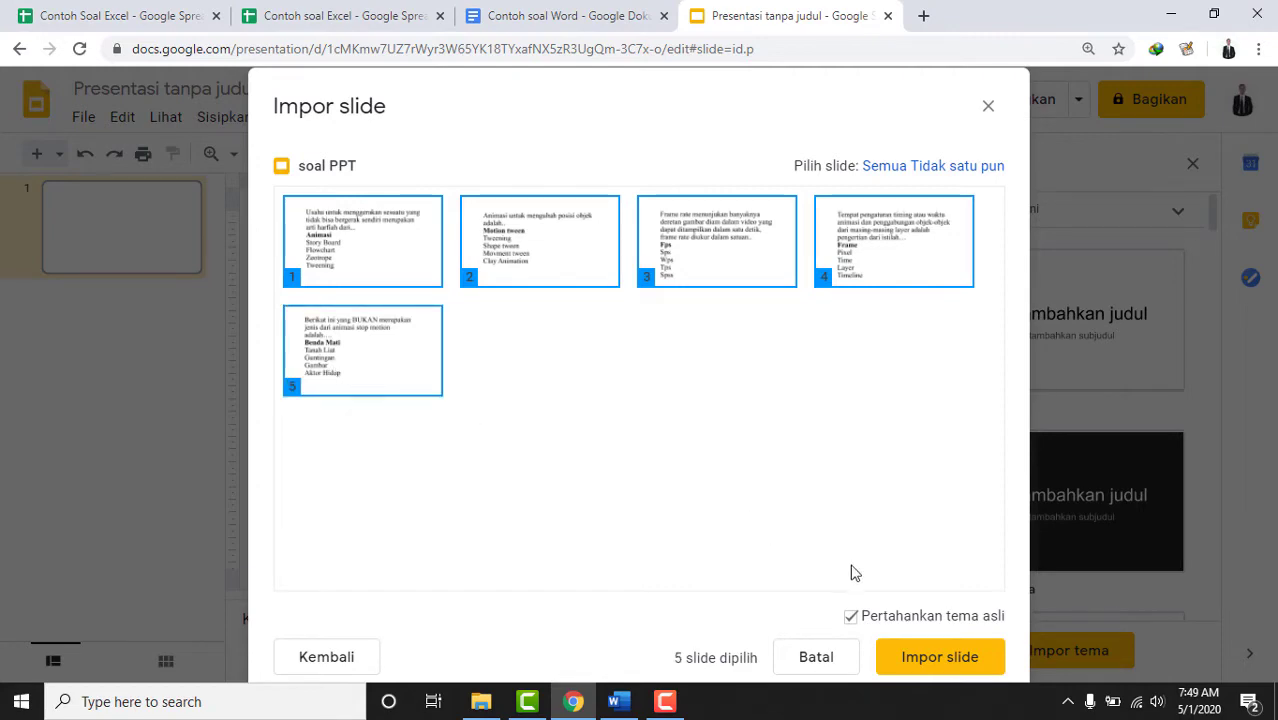
click(944, 662)
click(152, 368)
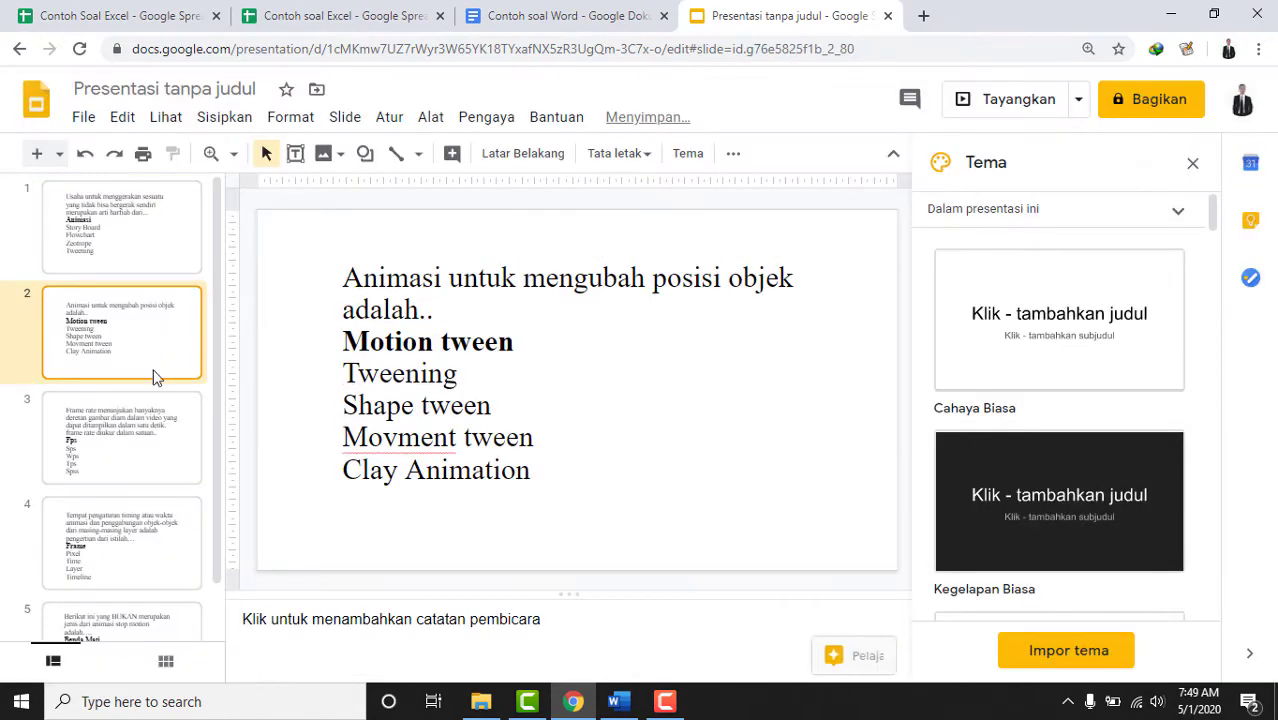
click(137, 432)
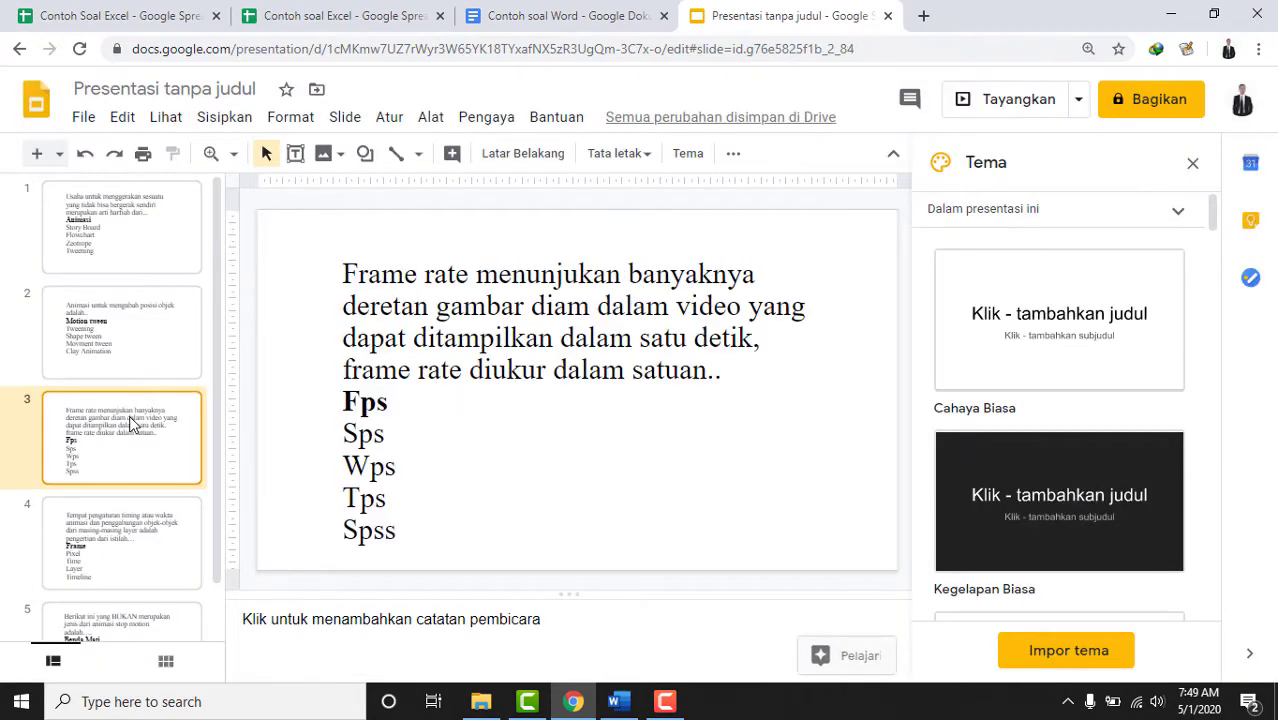
Rename the presentation as "Contoh soal PPT".
click(230, 88)
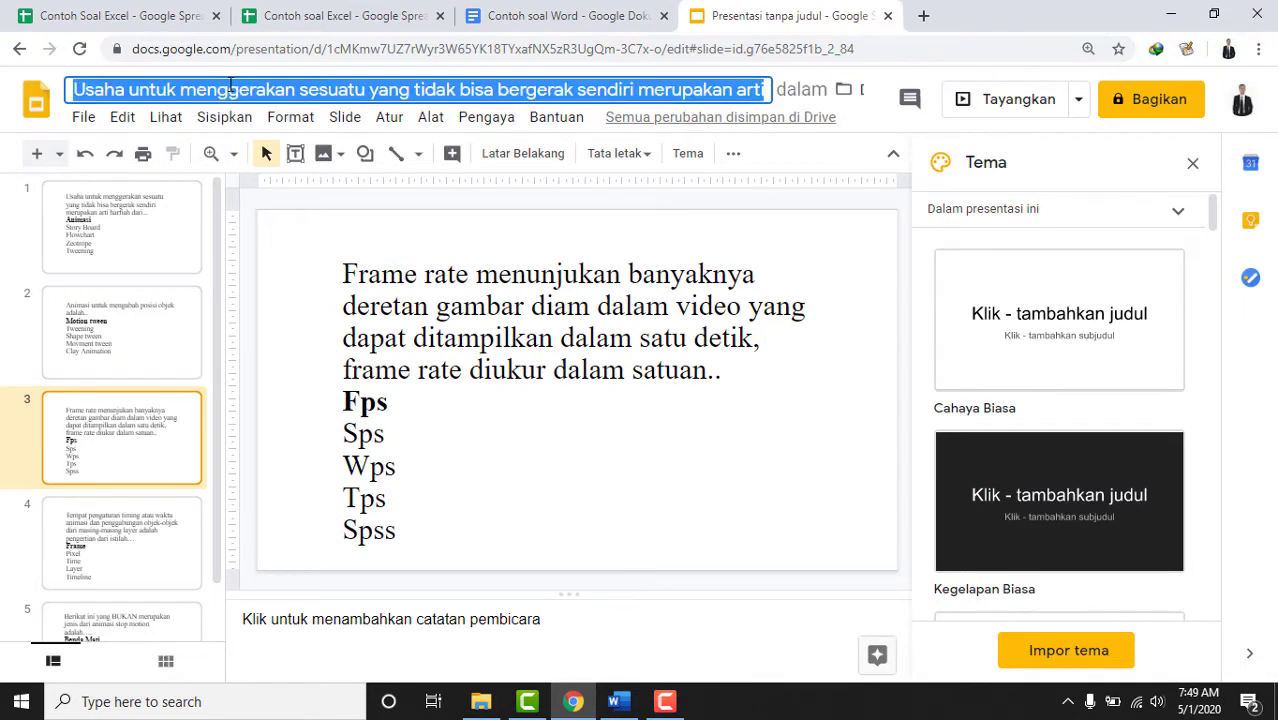
text(Con)
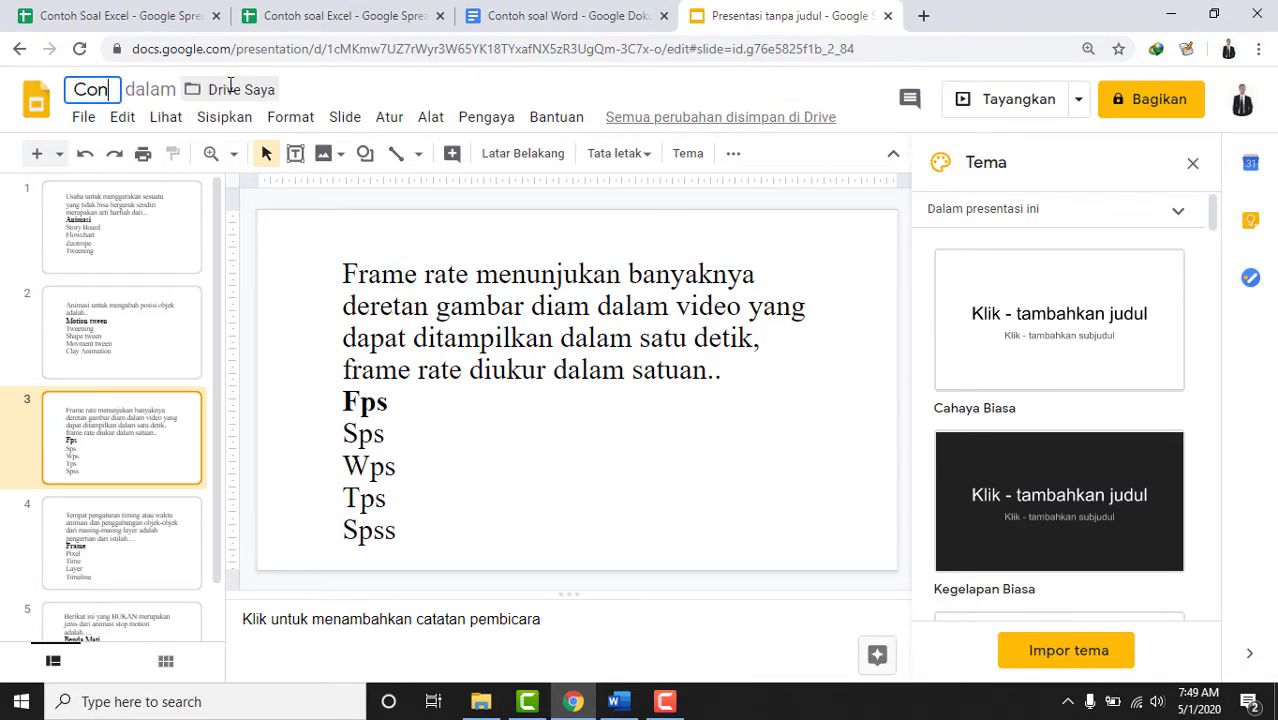
text(toh soal)
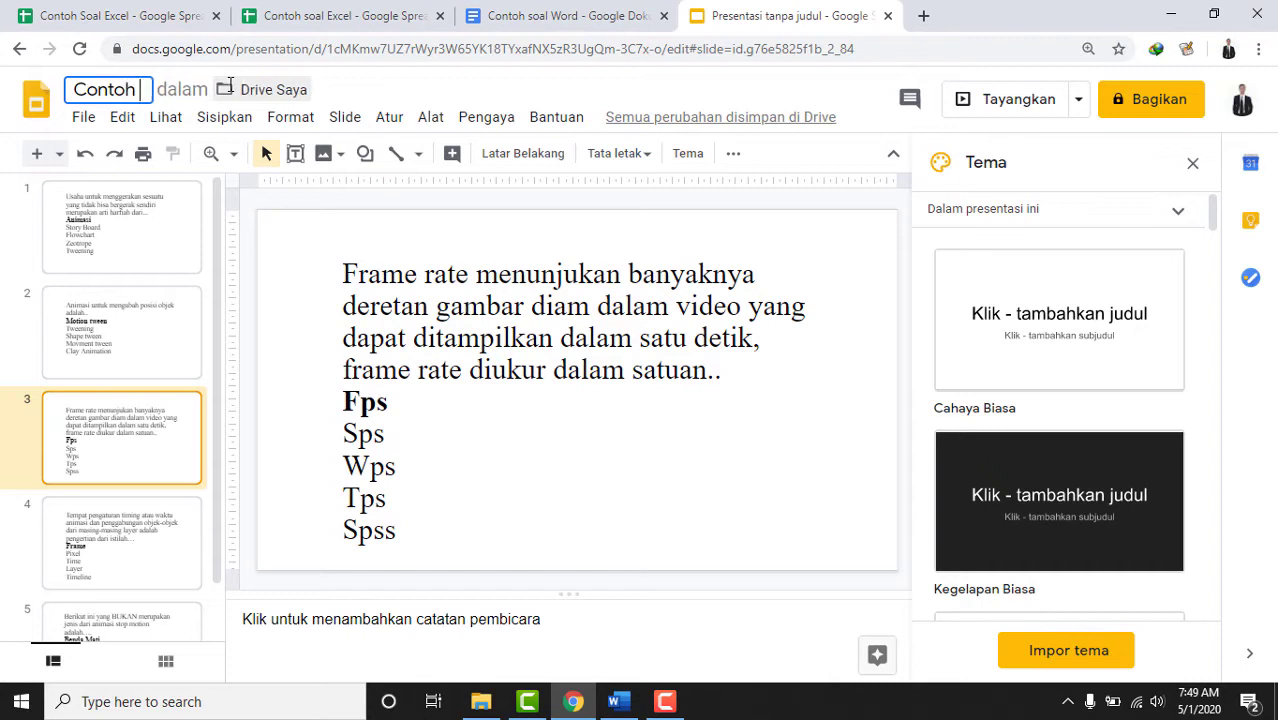
text( PPT)
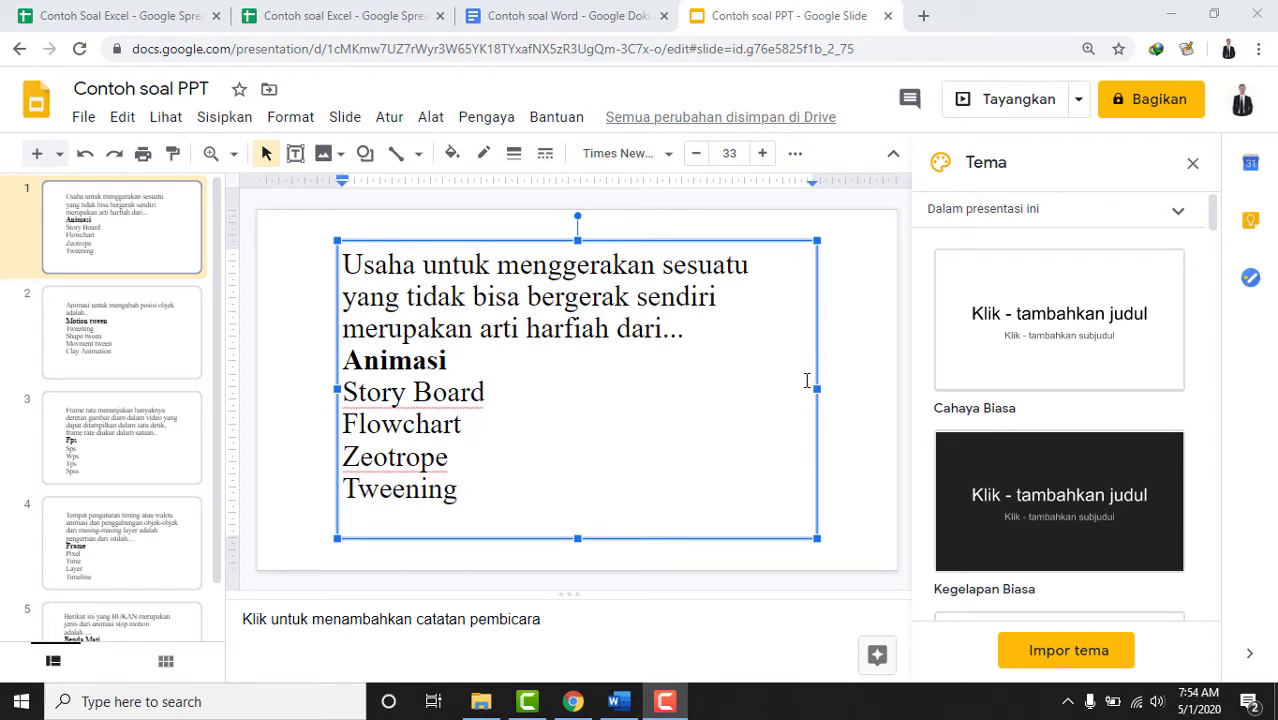
Close the Contoh soal PPT, Contoh soal Word and newly imported Contoh soal Excel files, keeping the earlier Contoh Soal Excel spreadsheet open.
click(887, 15)
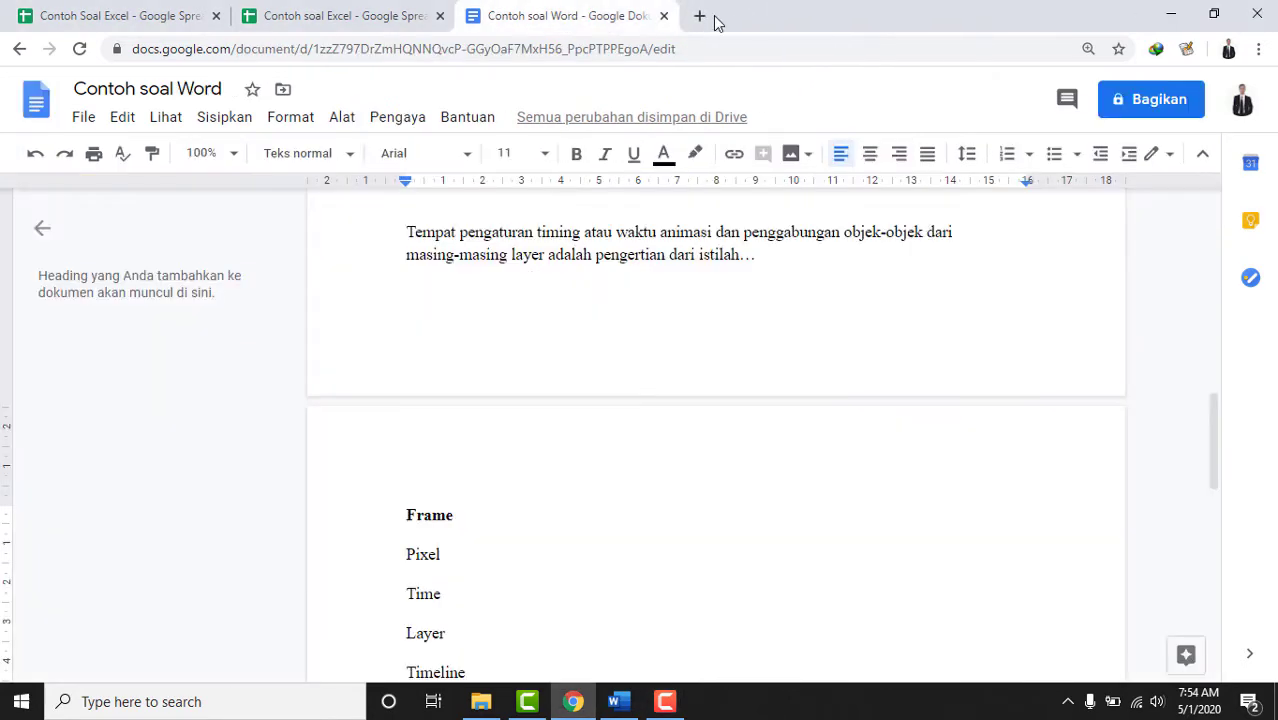
click(664, 16)
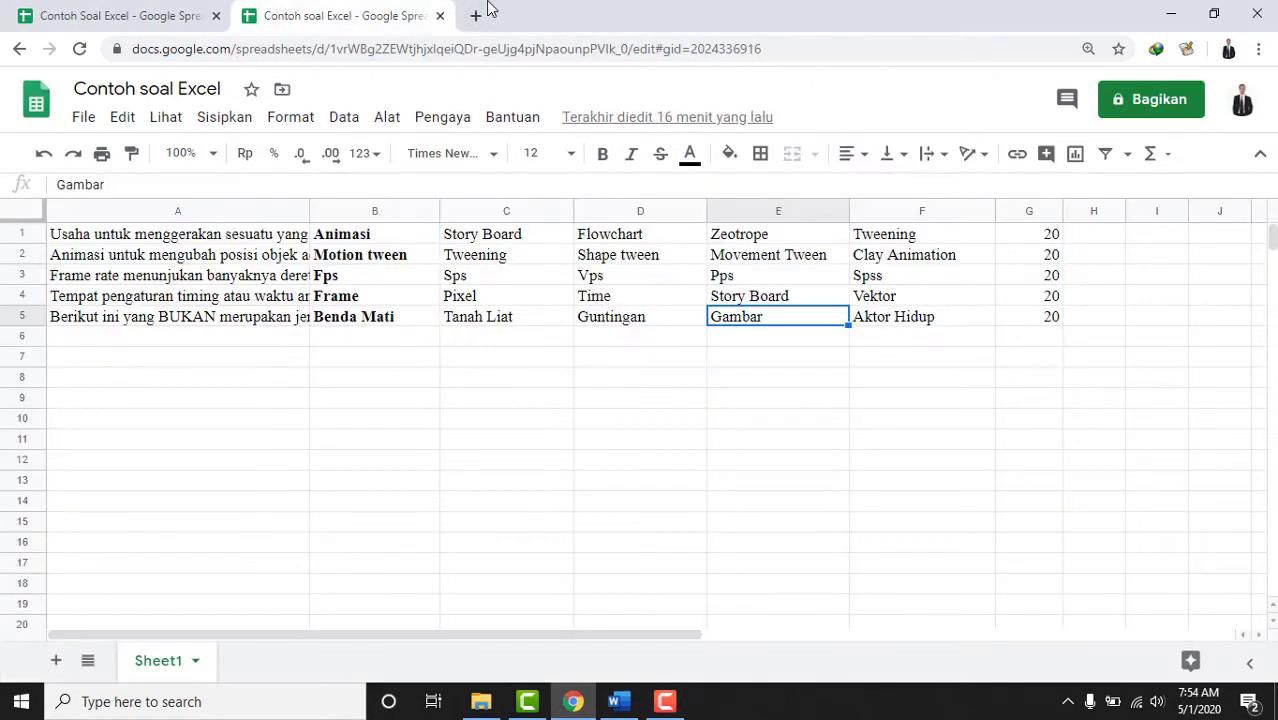
click(440, 16)
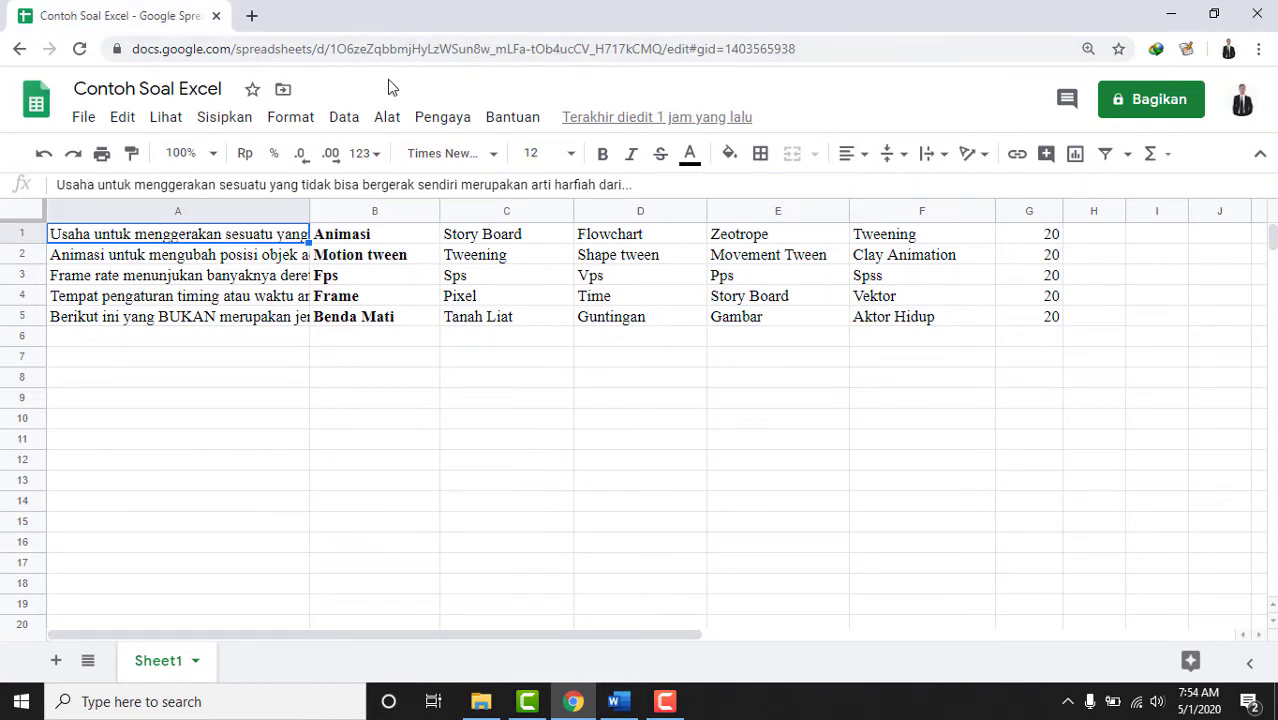
Create a blank form in Google Forms in a new browser tab.
click(256, 16)
click(428, 448)
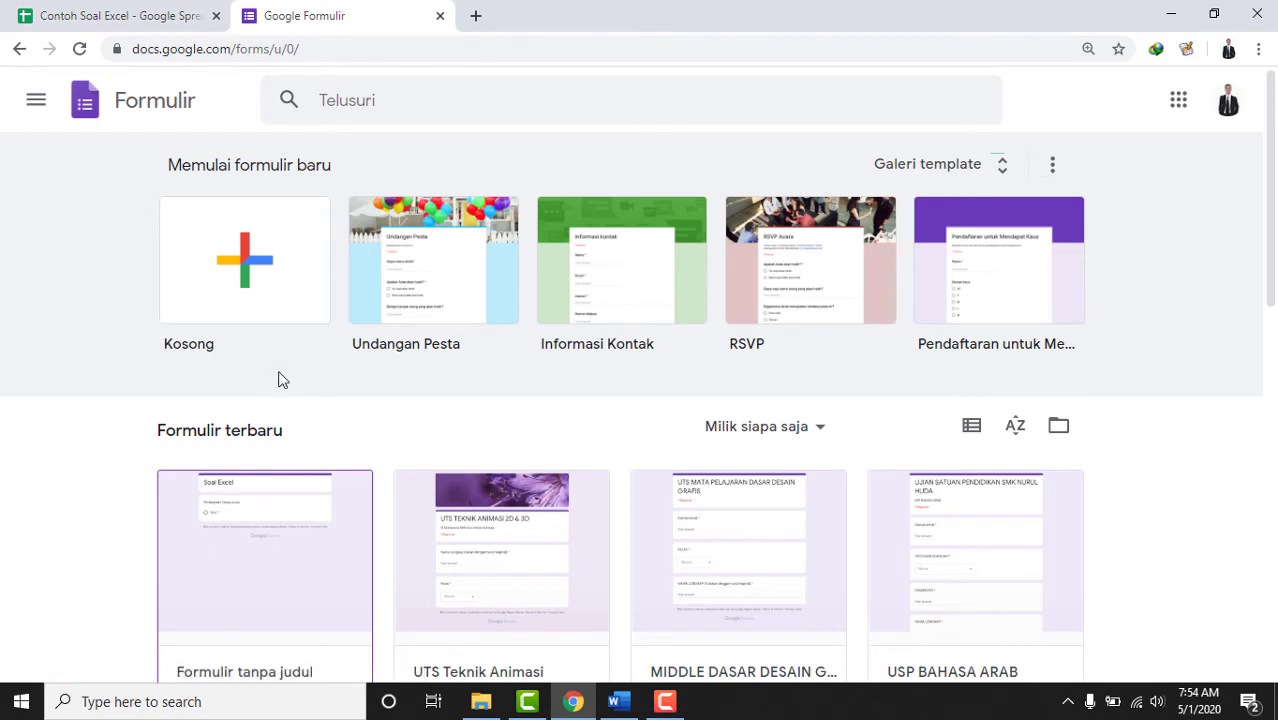
click(277, 253)
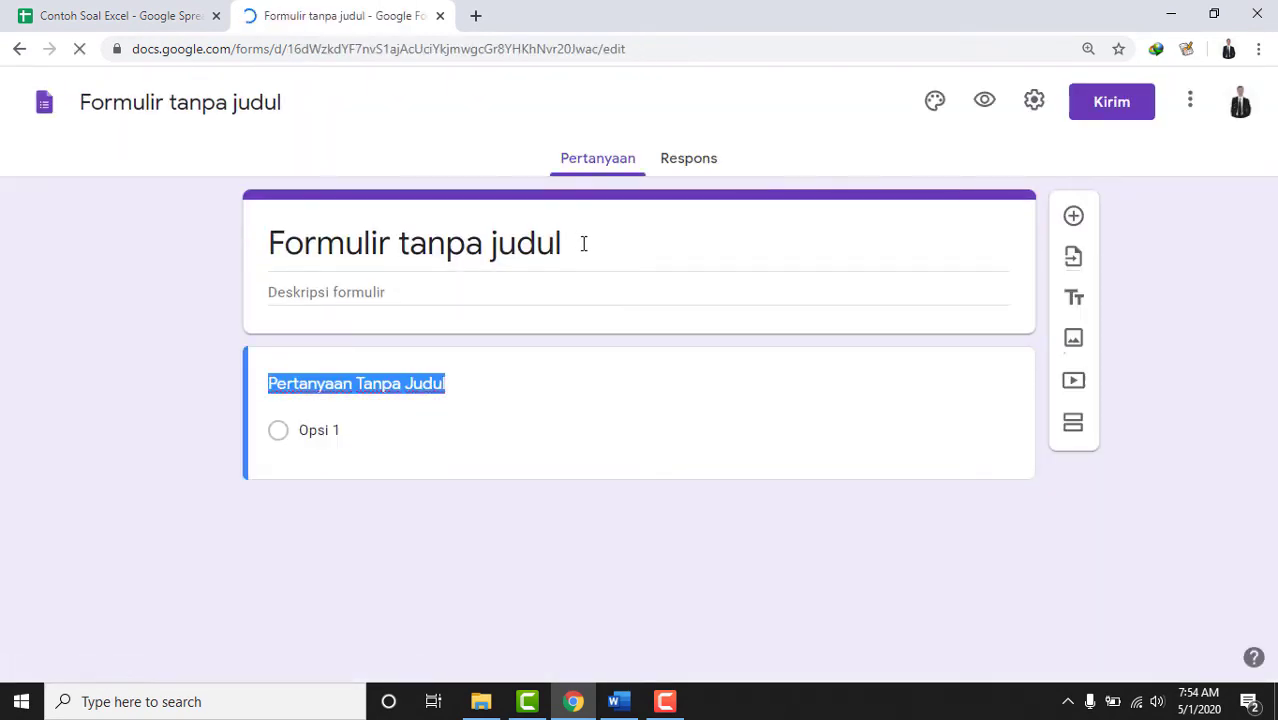
Set the form's title to "Contoh Soal Excel".
click(601, 243)
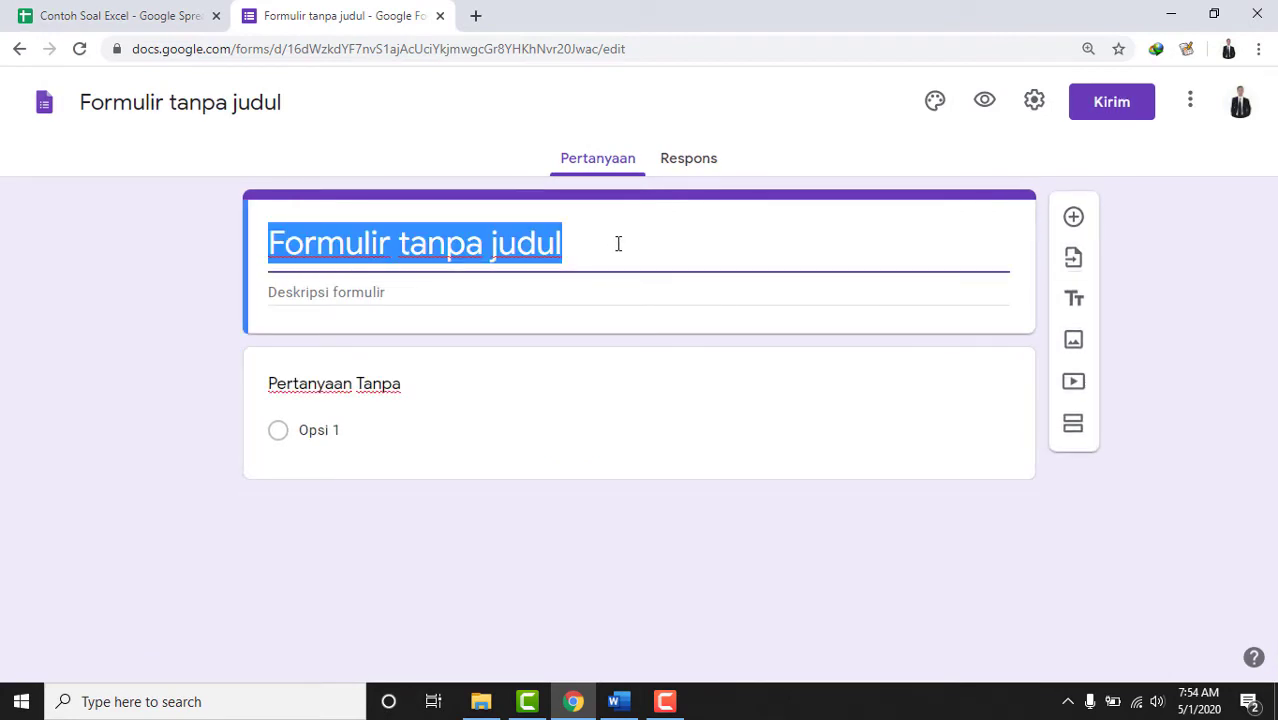
text(Conto)
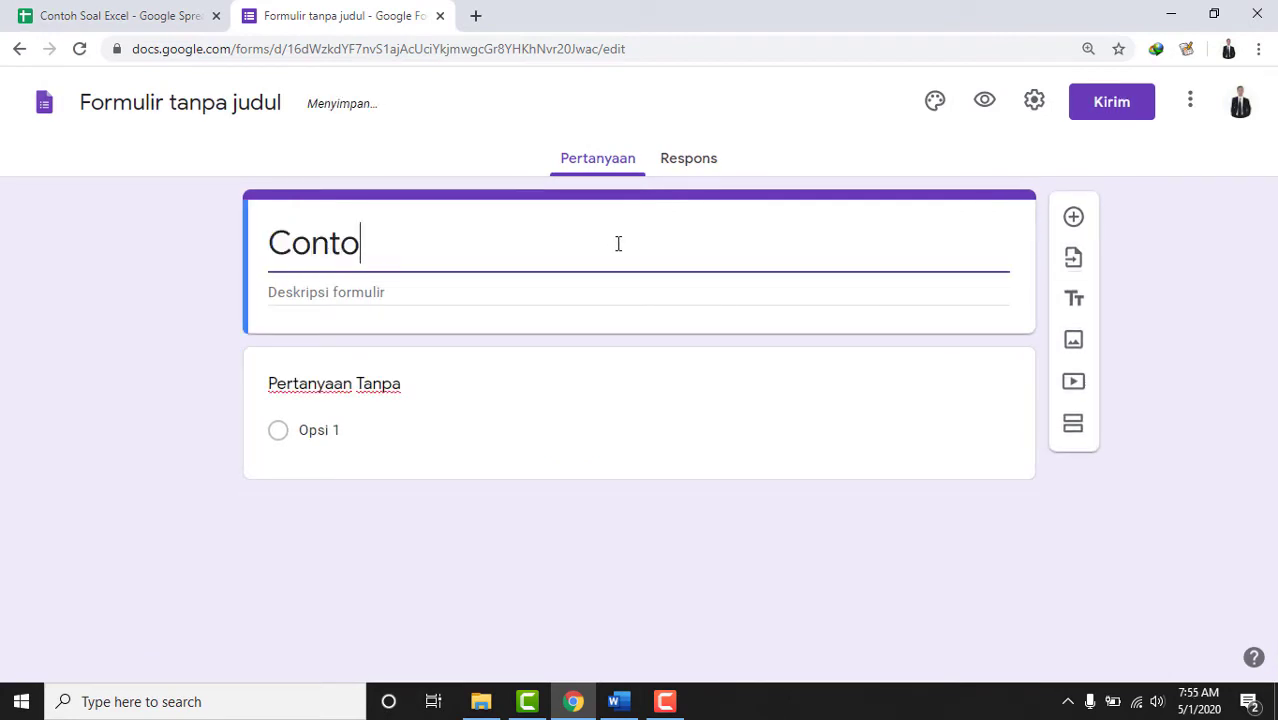
text(h Soal)
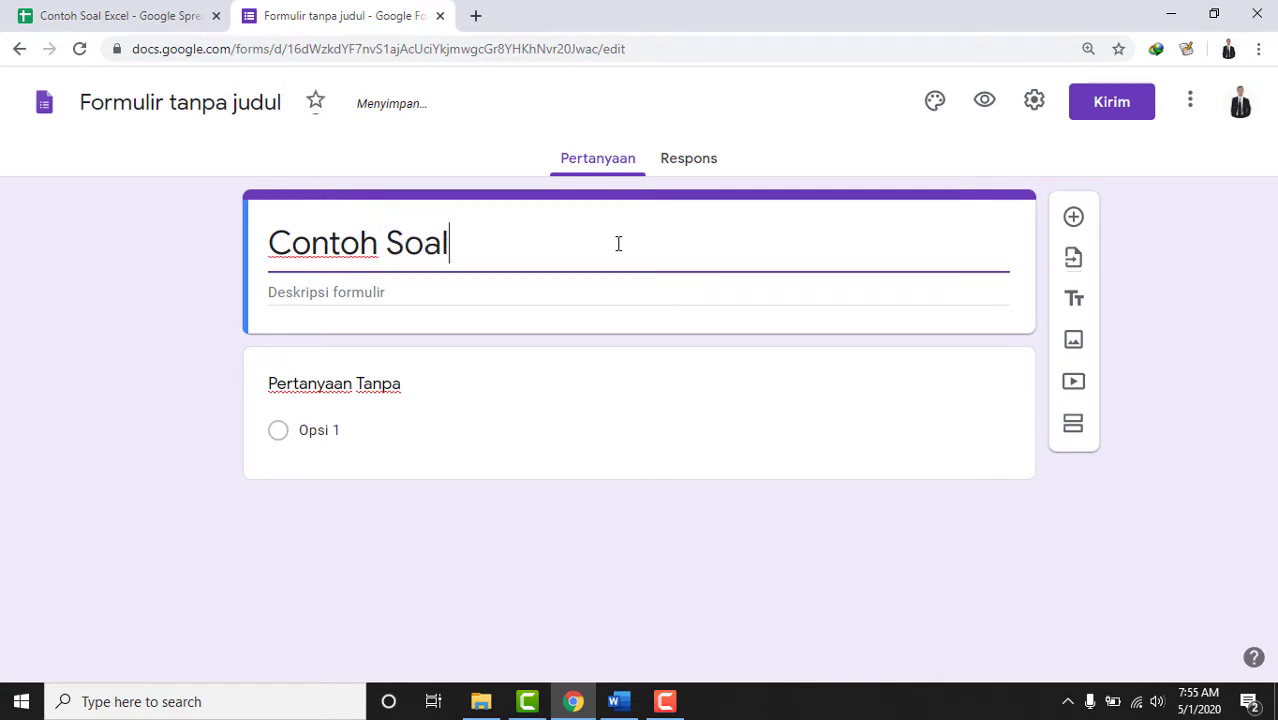
text( Excel)
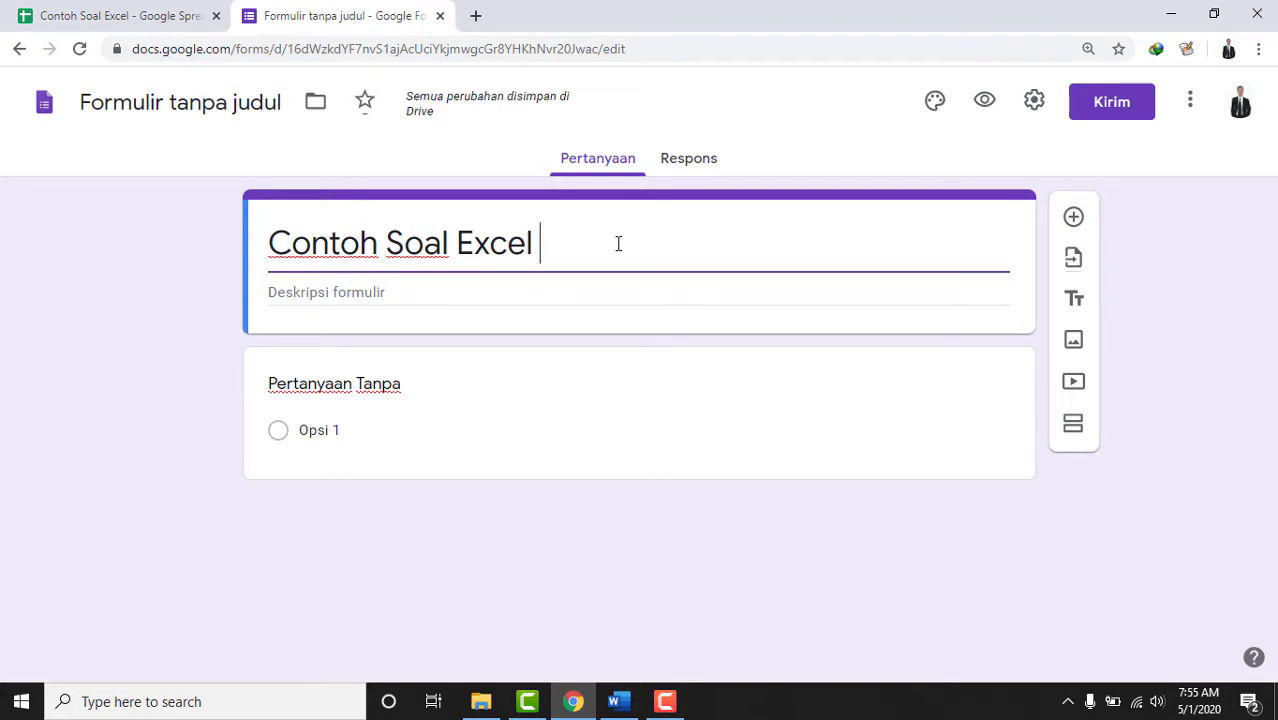
click(671, 114)
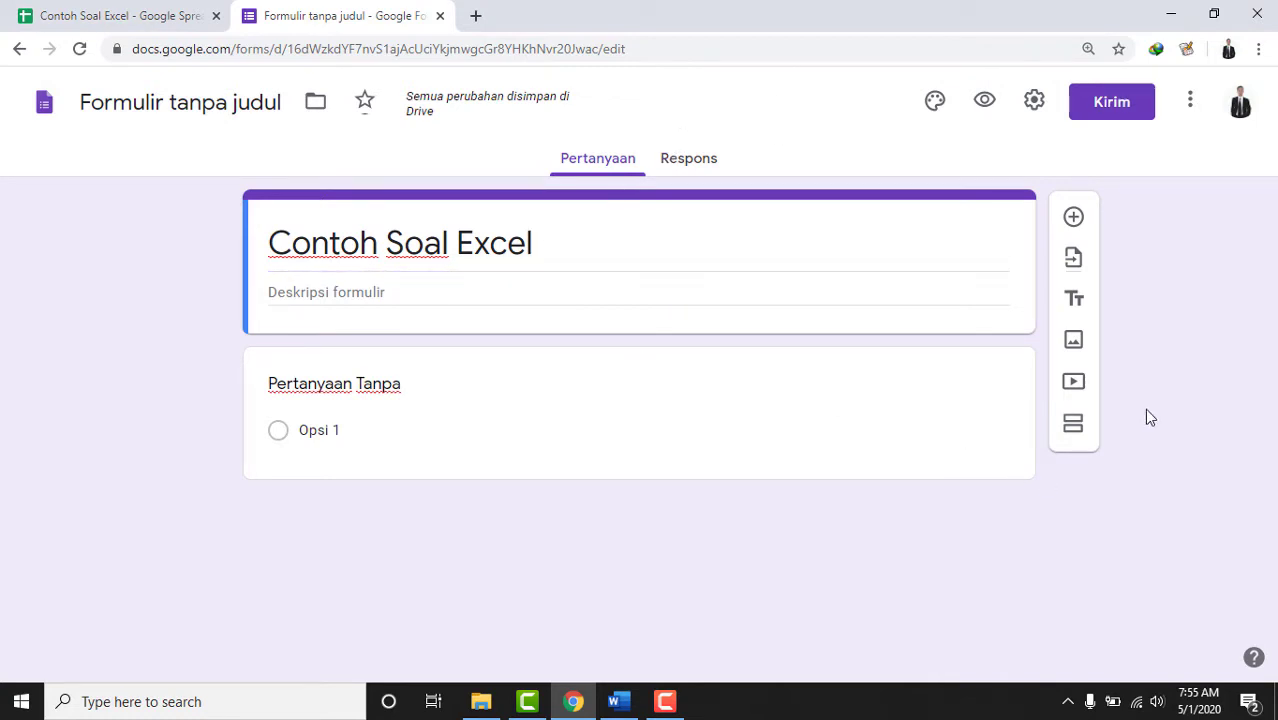
Open the add-on marketplace from the form and search it for "Form Builder".
click(1199, 106)
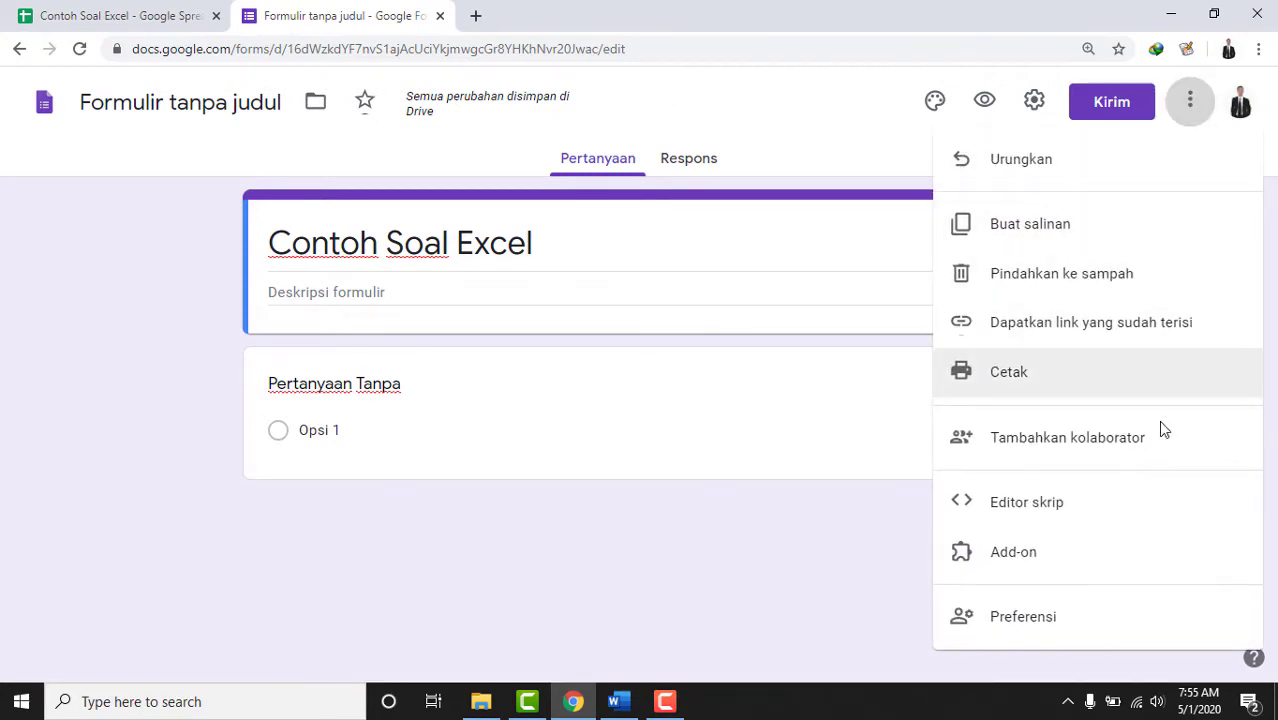
click(1131, 571)
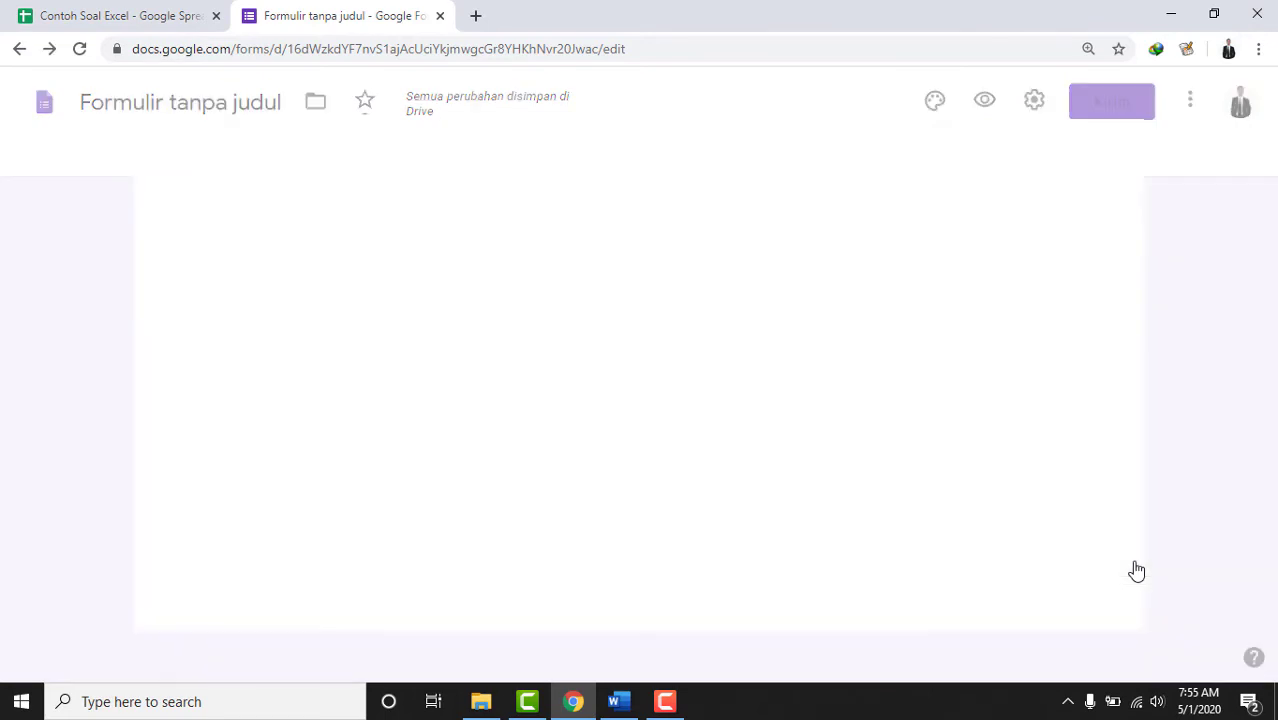
click(755, 162)
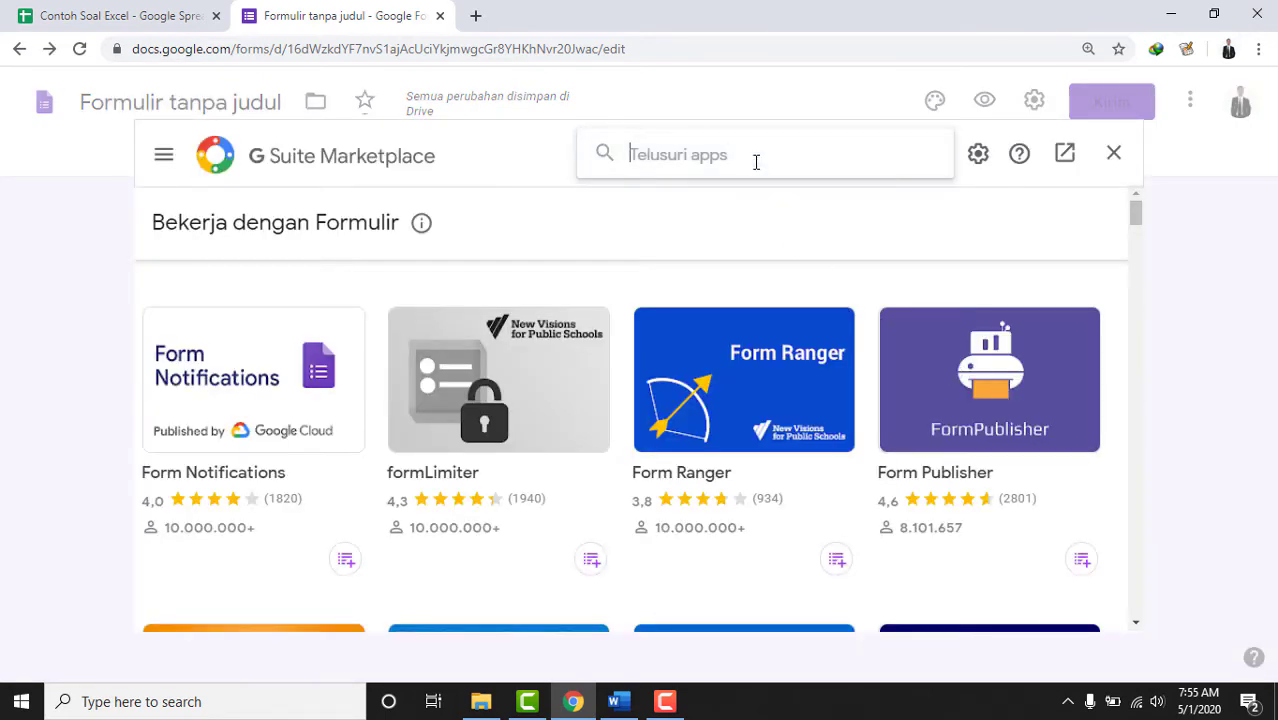
text(Fo)
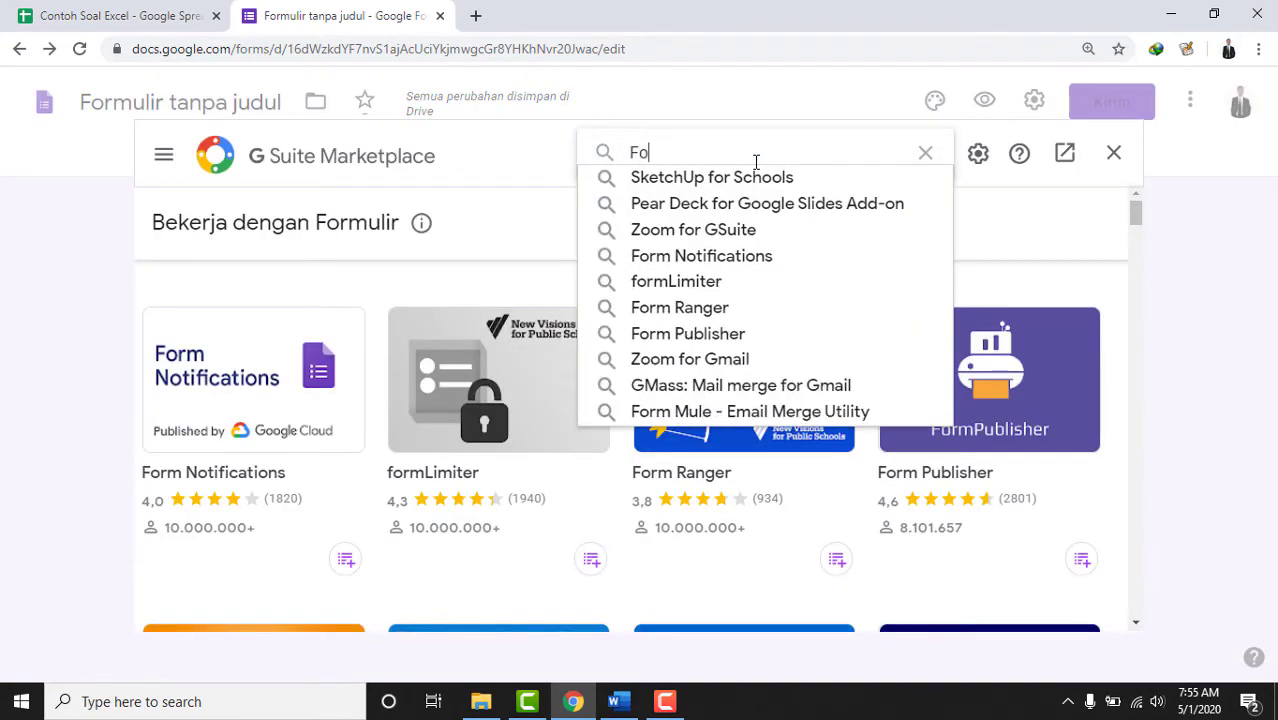
text(rm Builder)
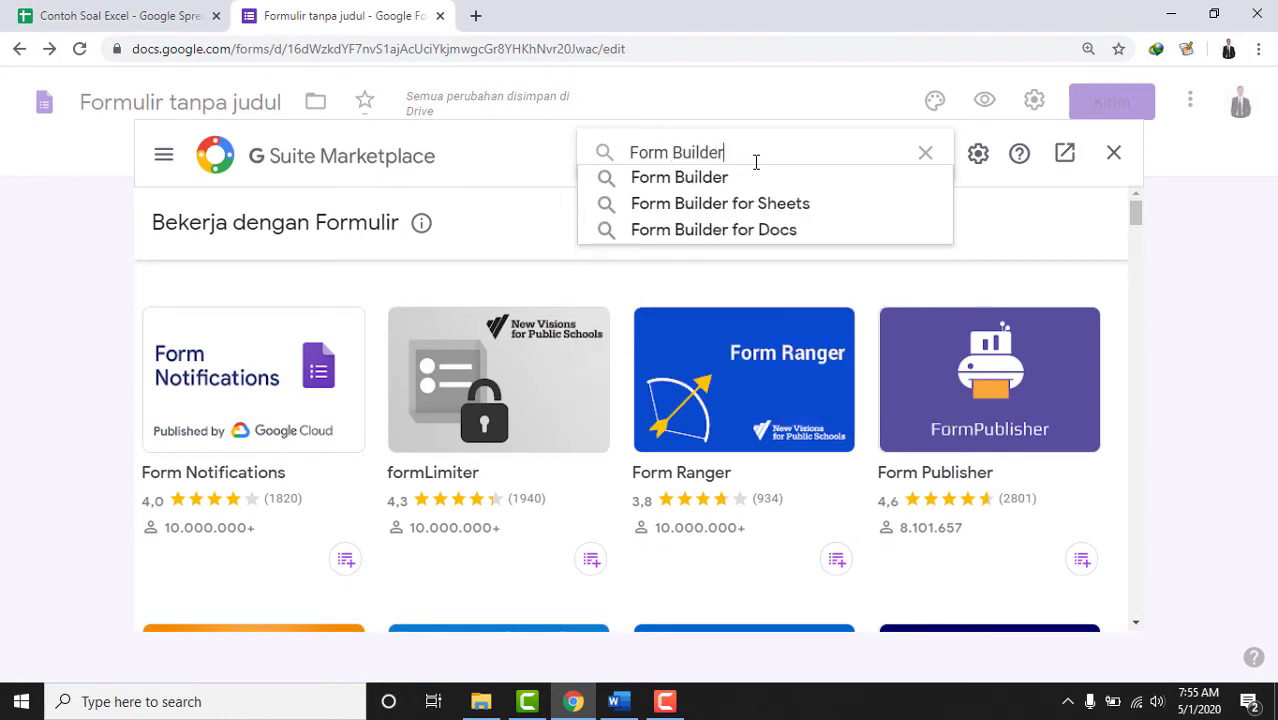
key(Return)
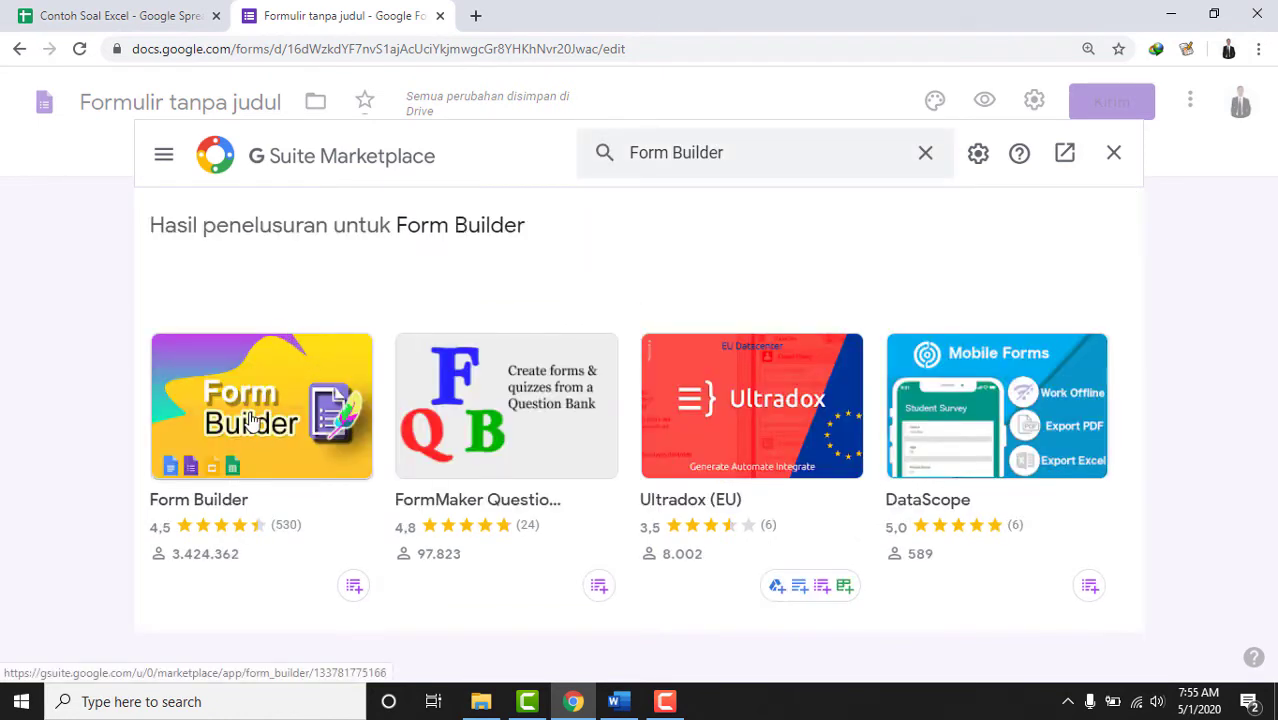
Install the Form Builder add-on, granting it access to the signed-in Google account, and close the marketplace.
click(252, 420)
click(631, 376)
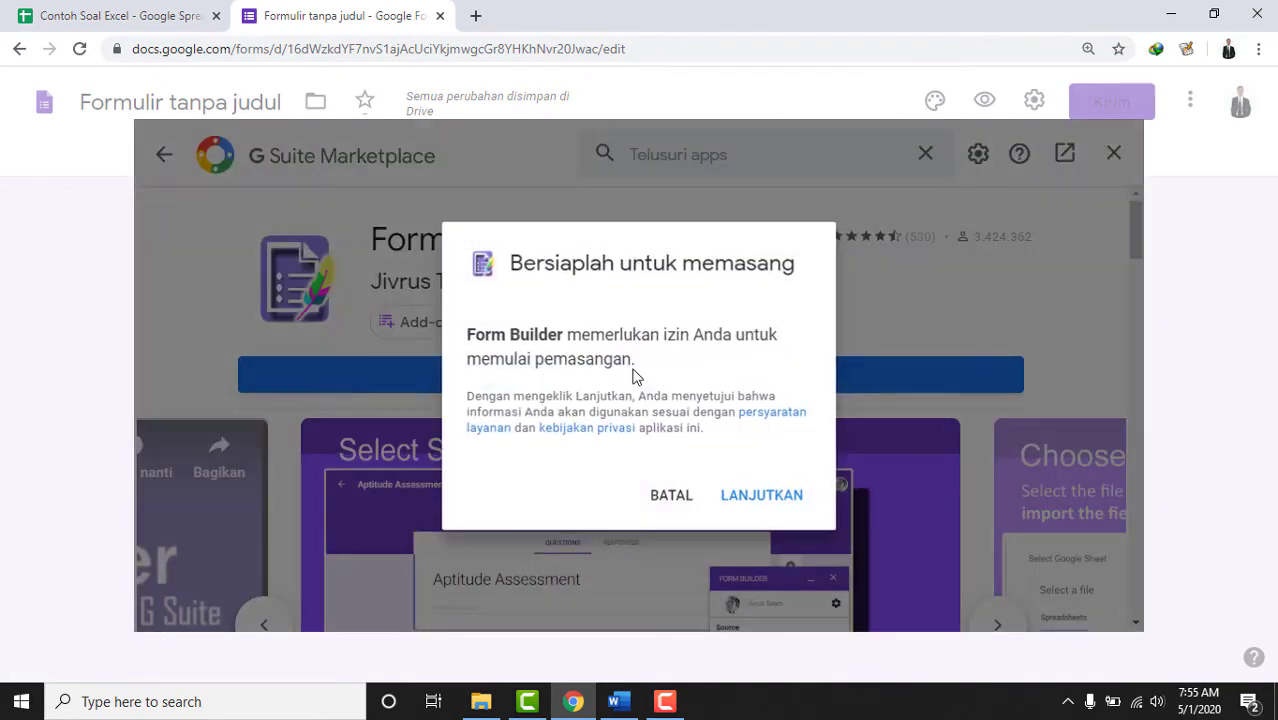
click(748, 508)
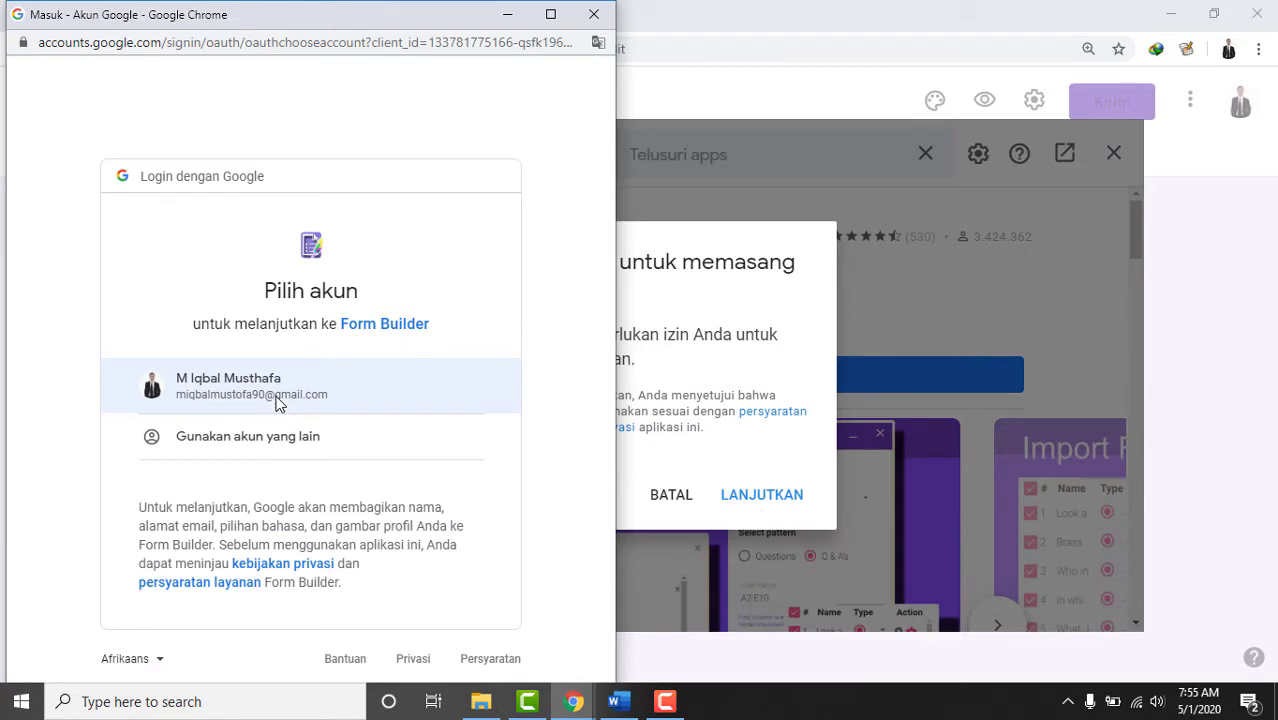
click(278, 400)
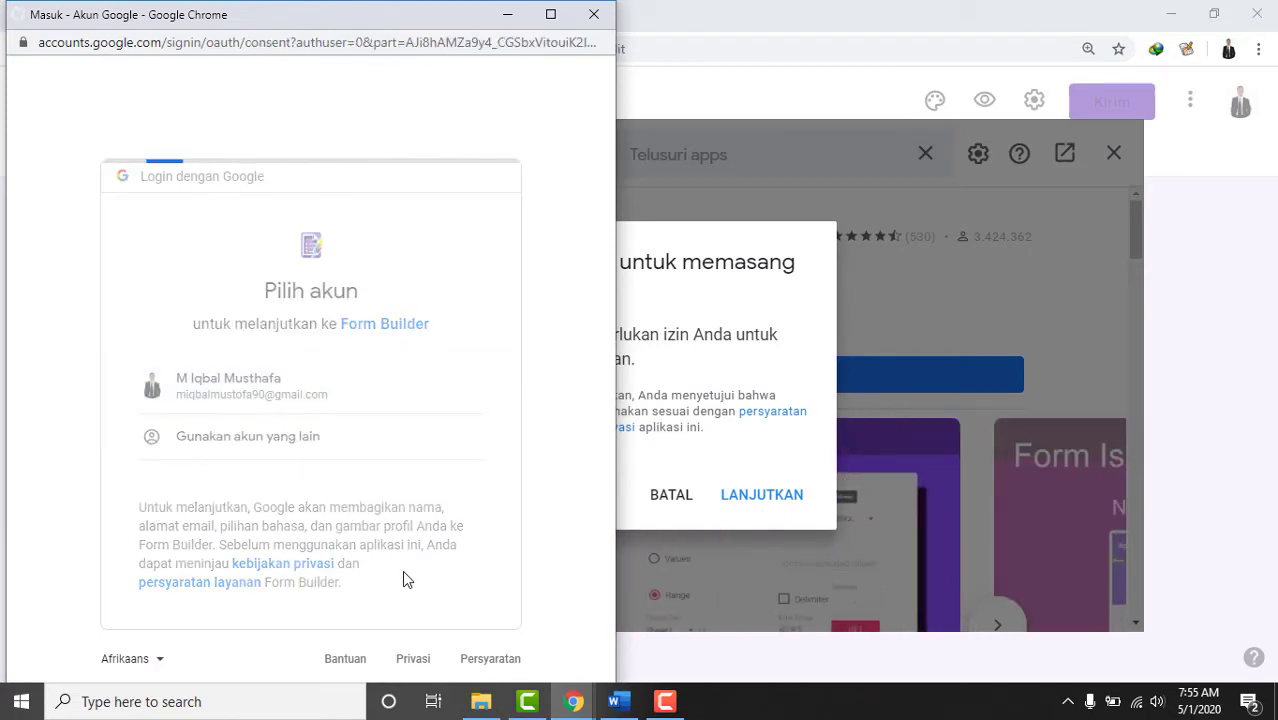
scroll(395, 485, down, 1)
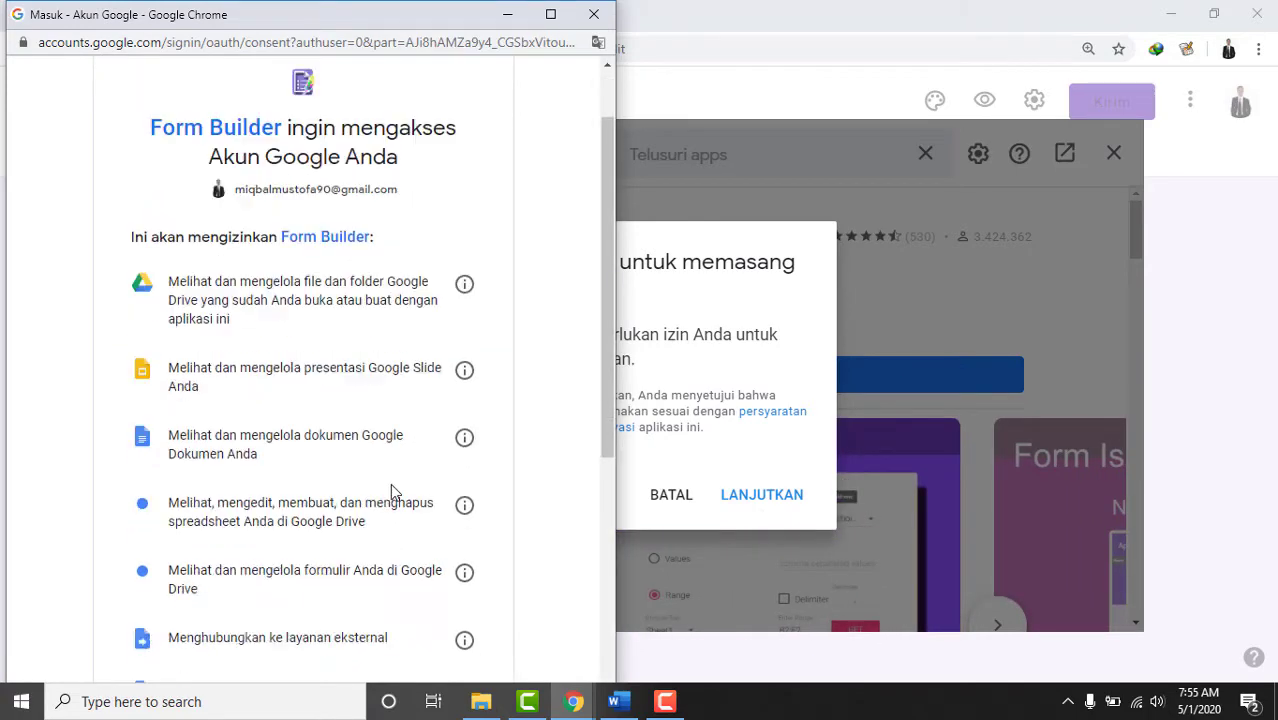
scroll(390, 483, down, 5)
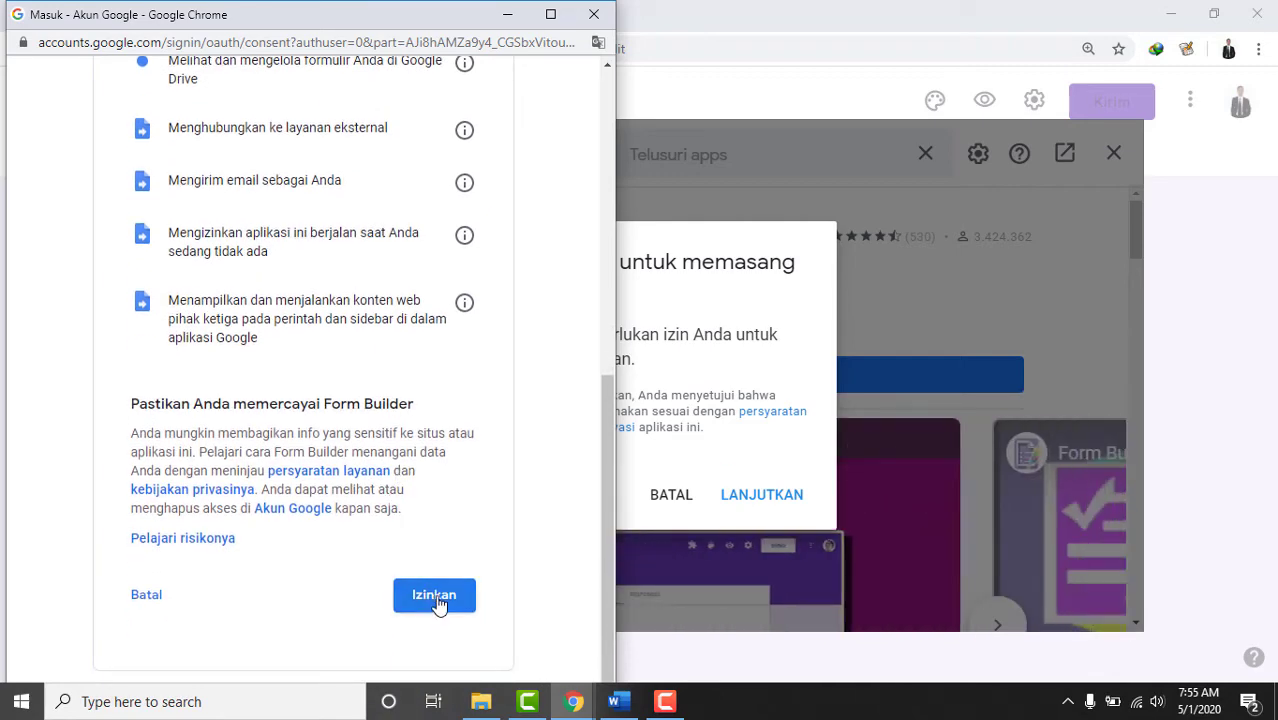
click(436, 598)
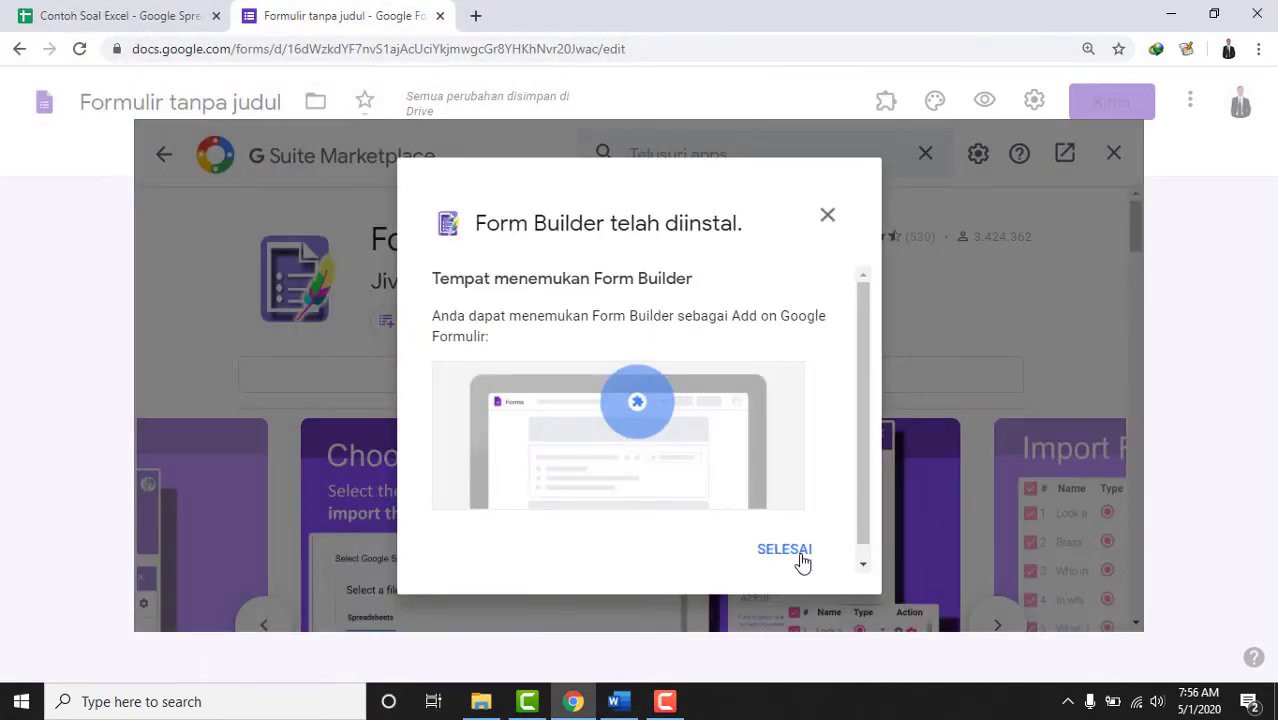
click(800, 560)
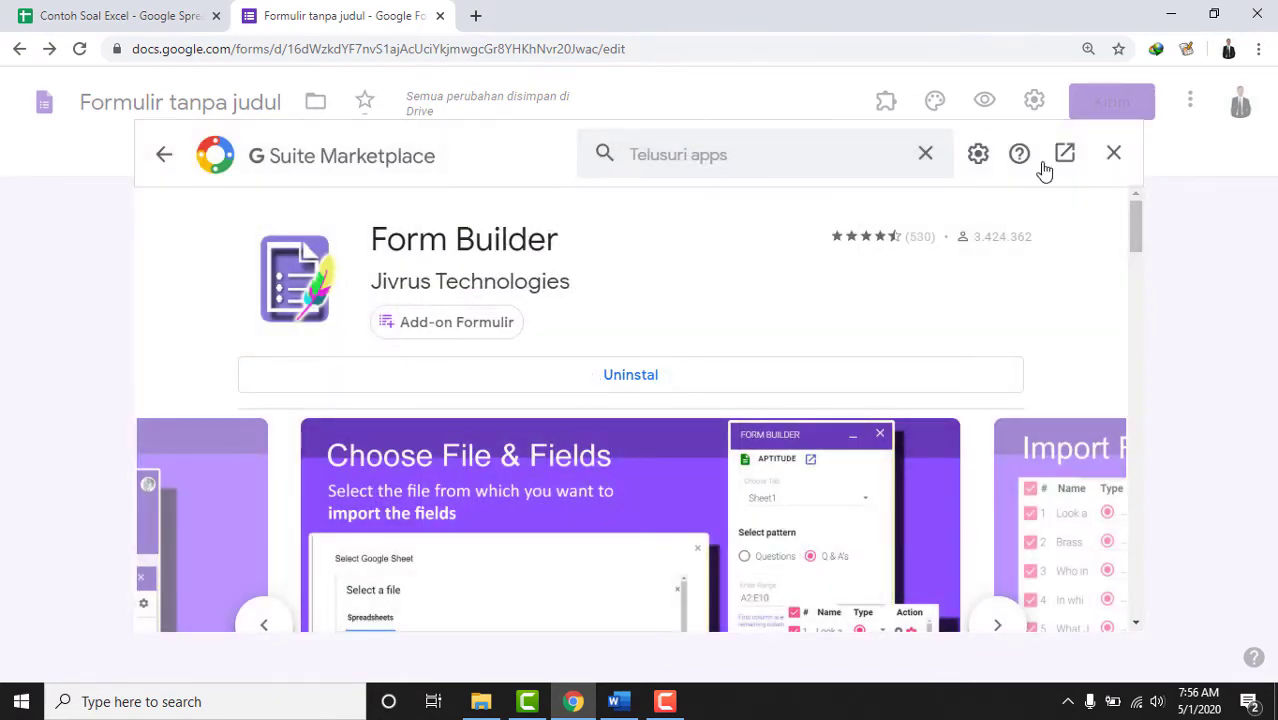
click(164, 155)
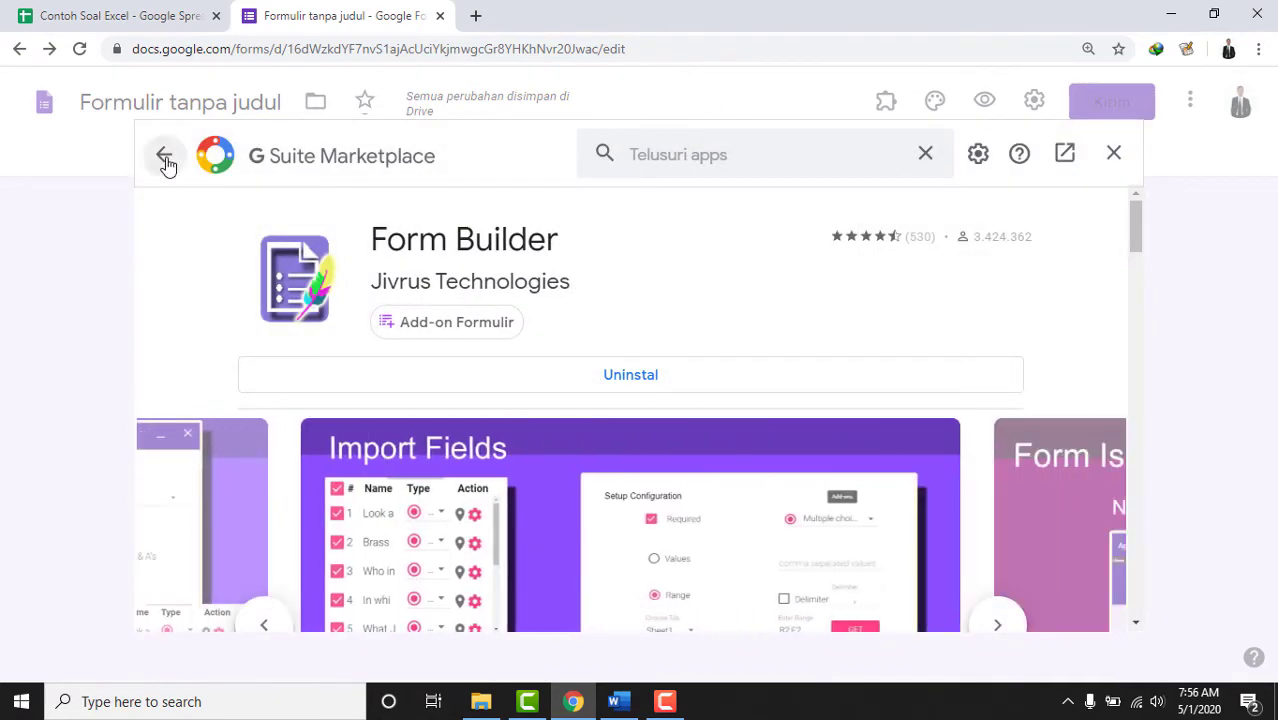
click(1114, 153)
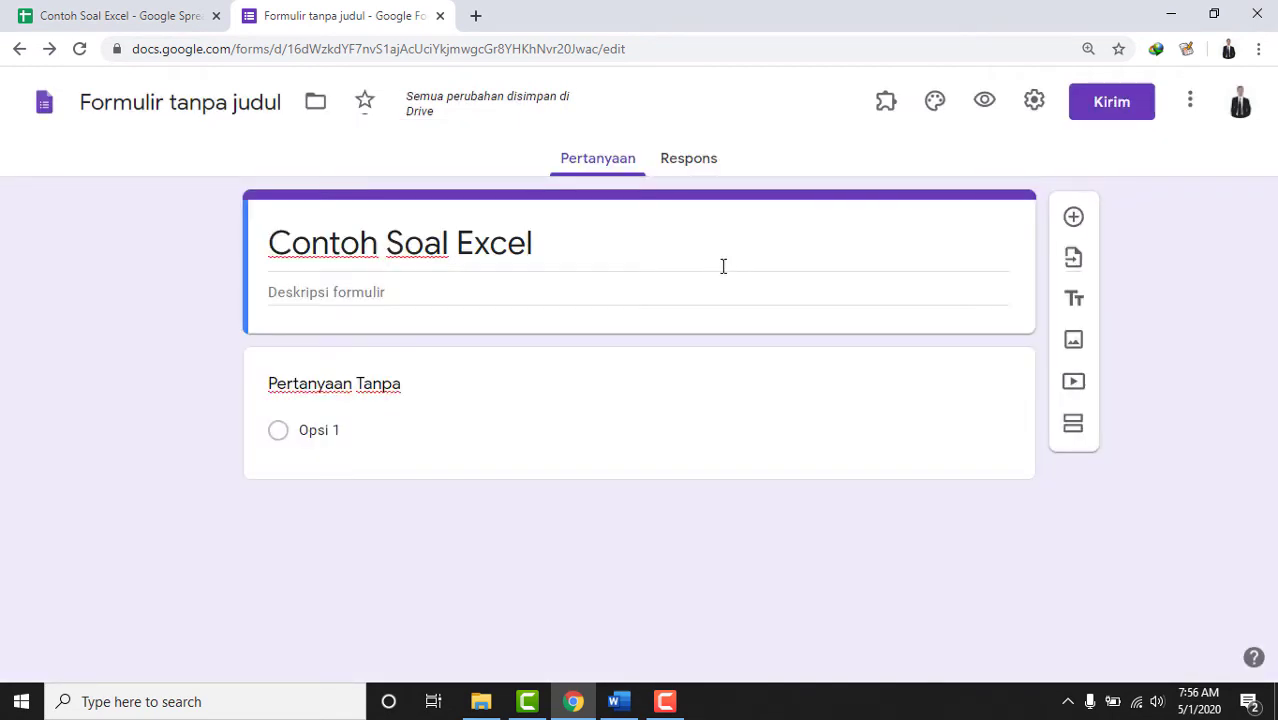
Start the Form Builder add-on in the Contoh Soal Excel form.
click(888, 104)
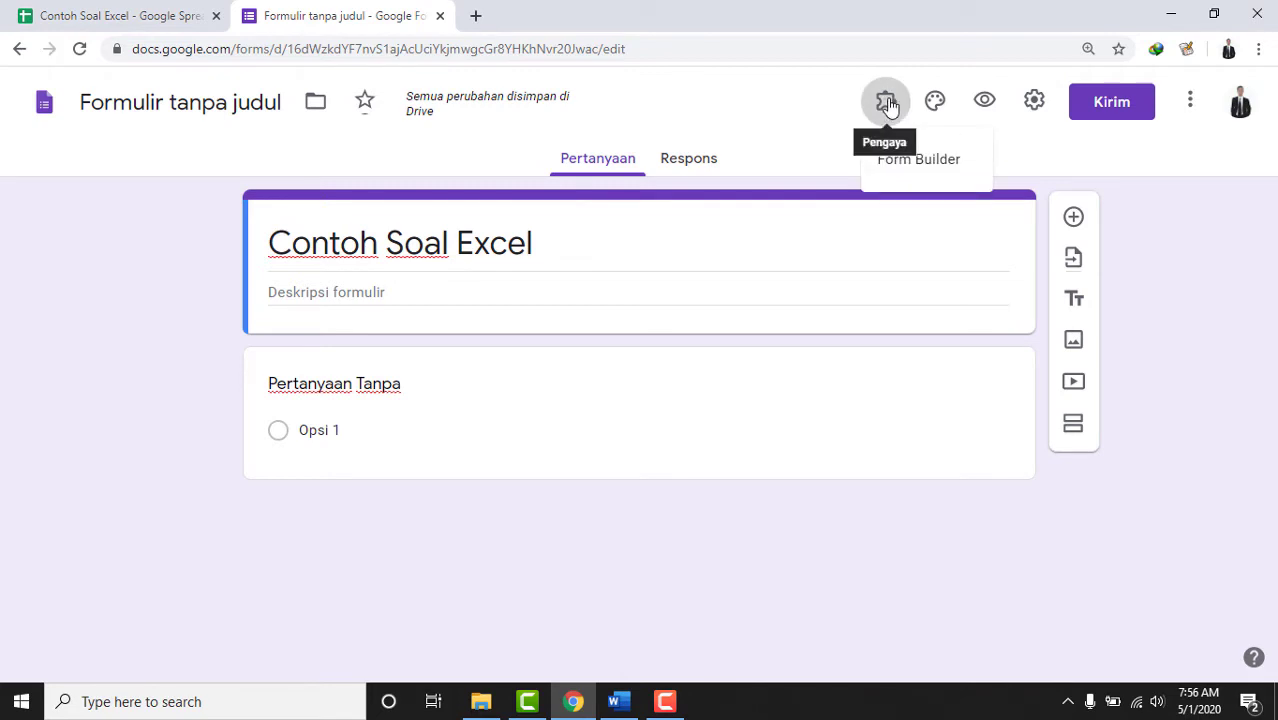
click(920, 162)
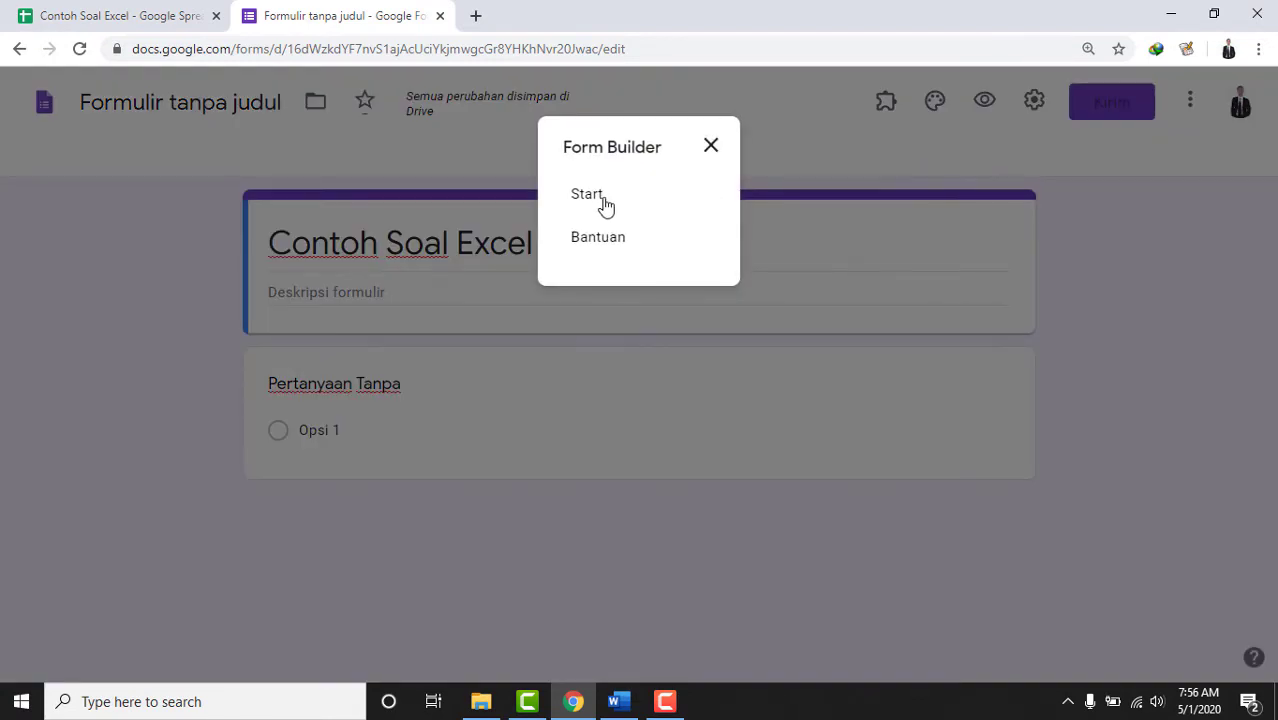
click(603, 200)
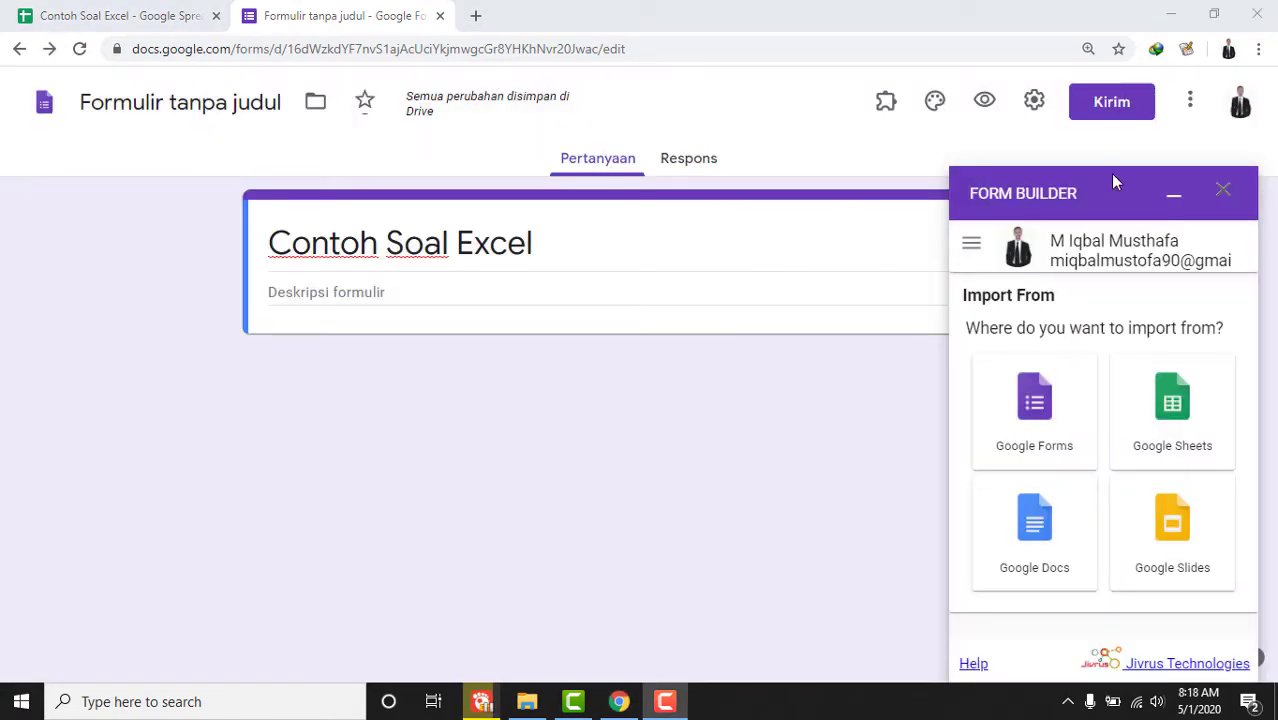
click(1105, 182)
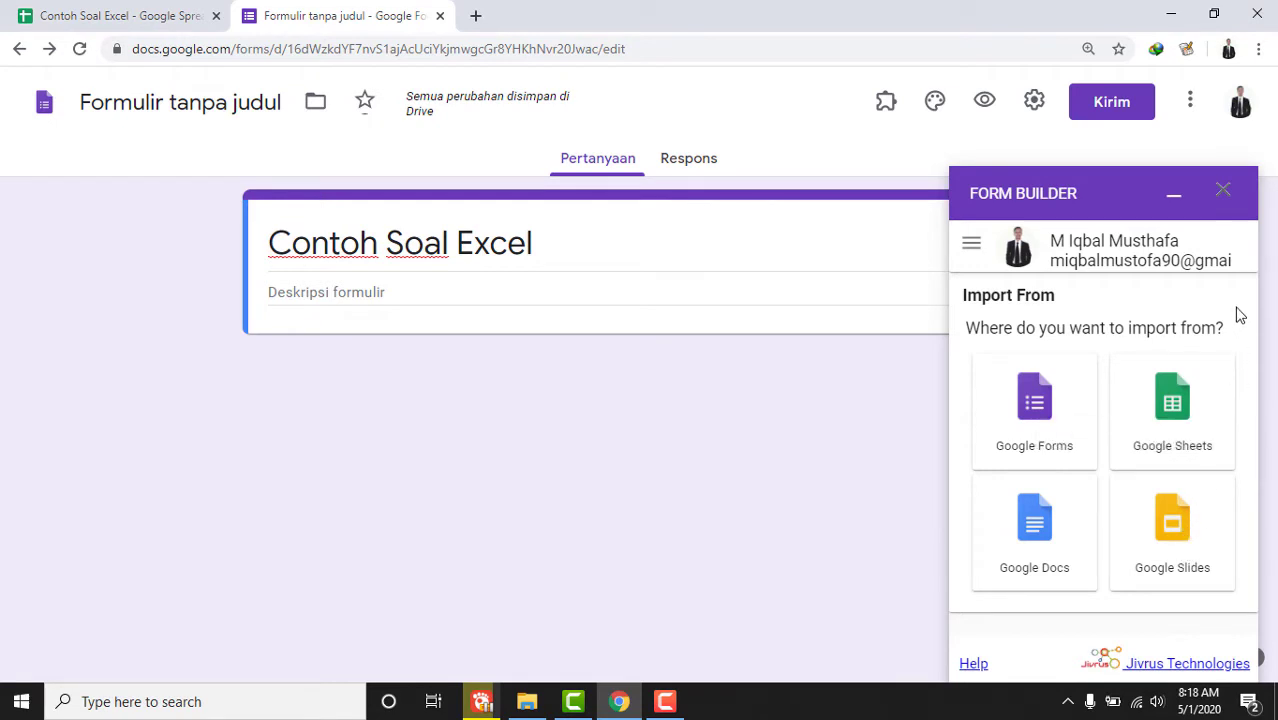
Choose Google Sheets as the import source and select the "Contoh soal Excel" spreadsheet.
click(1210, 446)
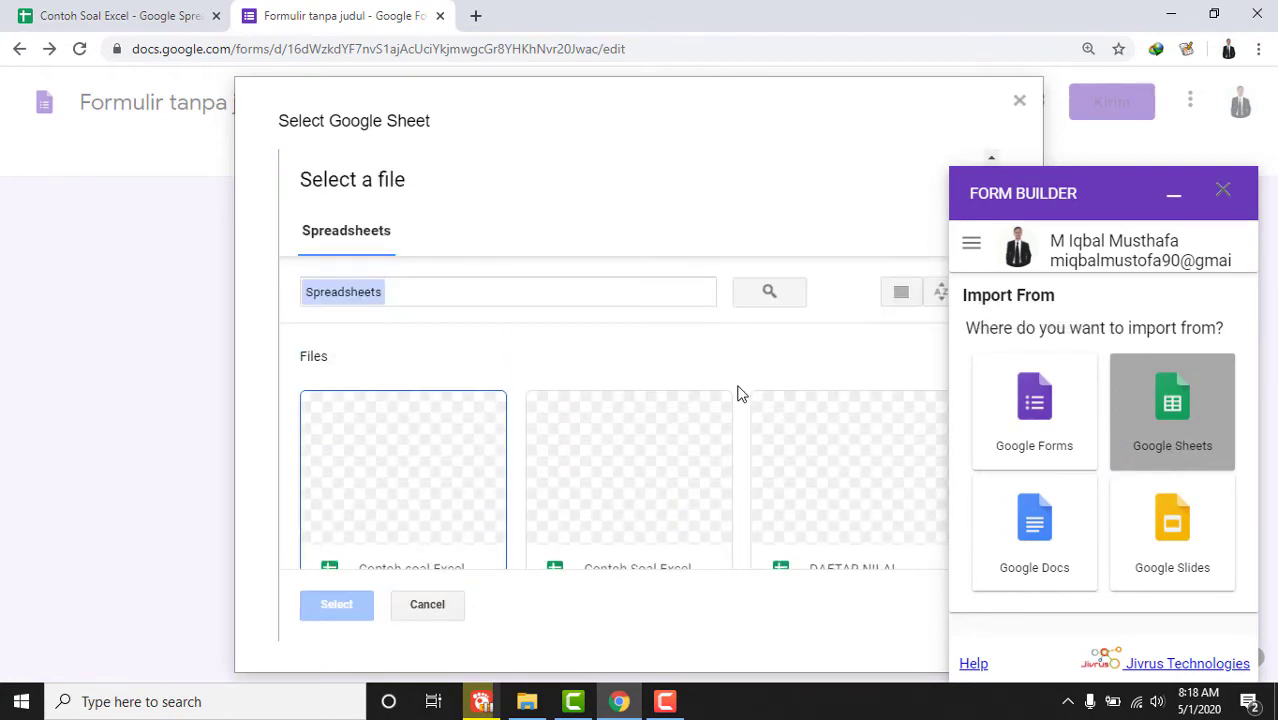
scroll(754, 409, down, 1)
scroll(753, 391, up, 1)
scroll(742, 437, down, 2)
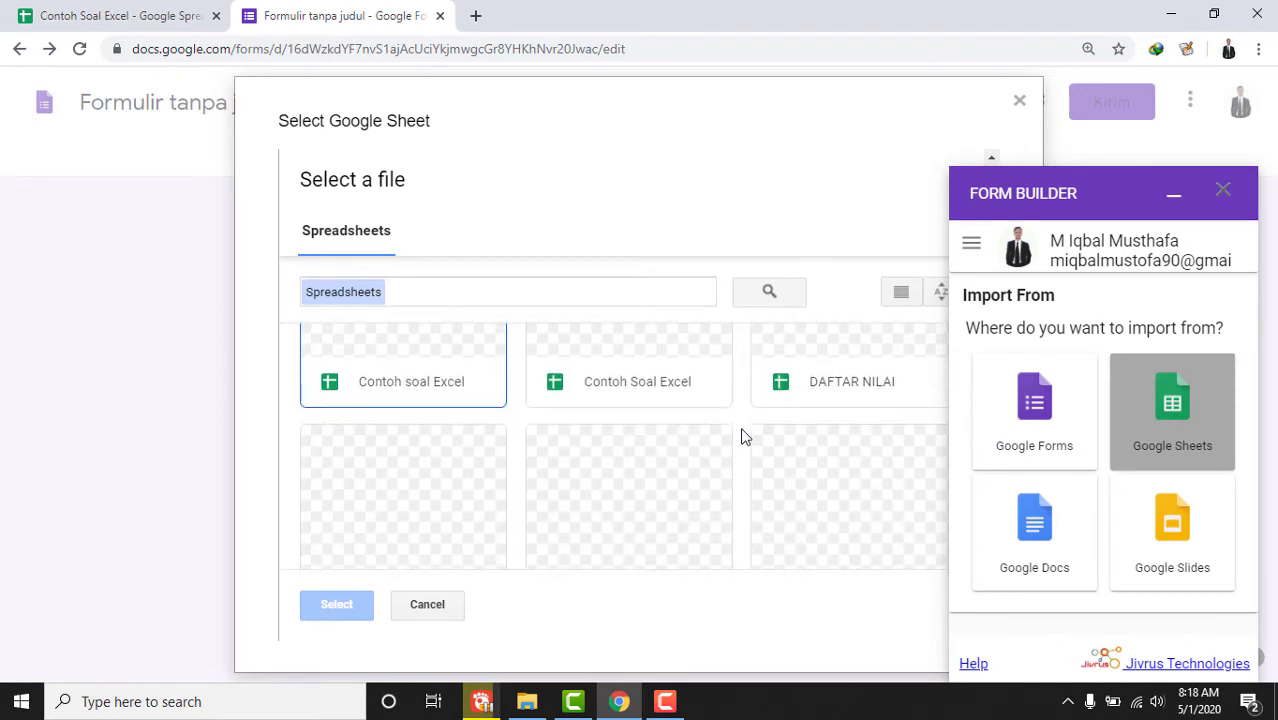
click(457, 380)
scroll(495, 390, up, 2)
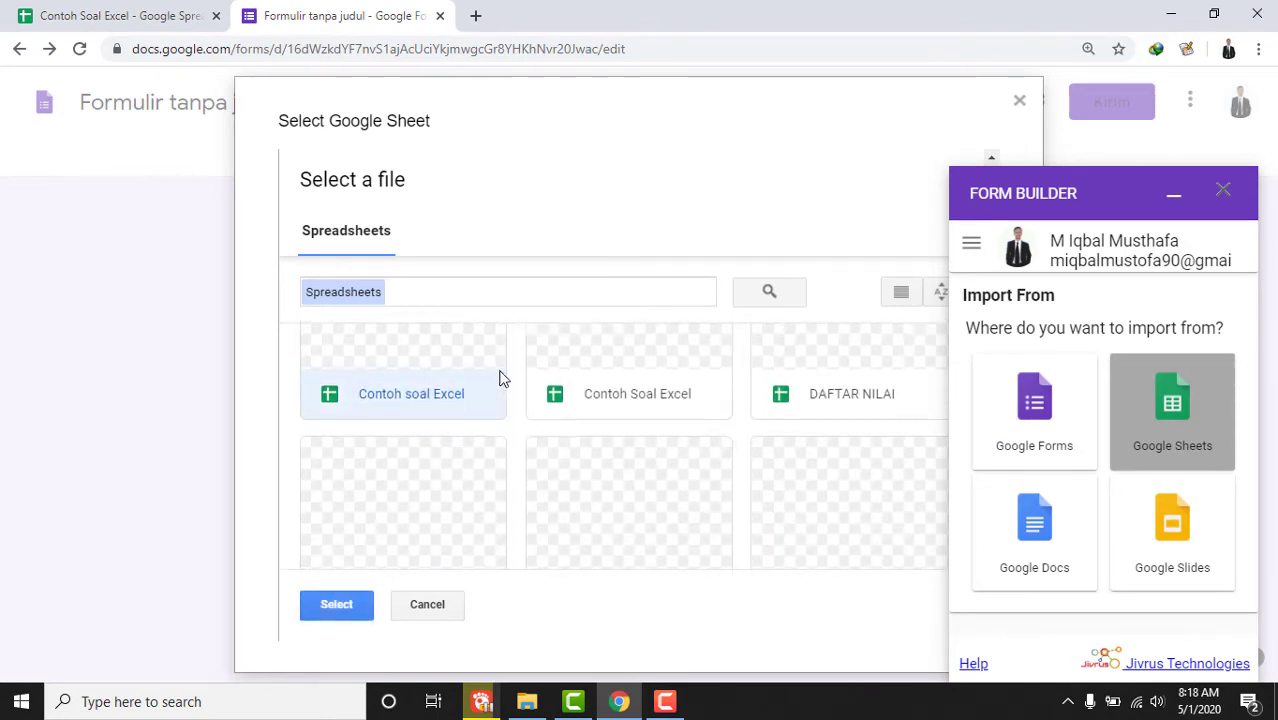
scroll(483, 430, down, 1)
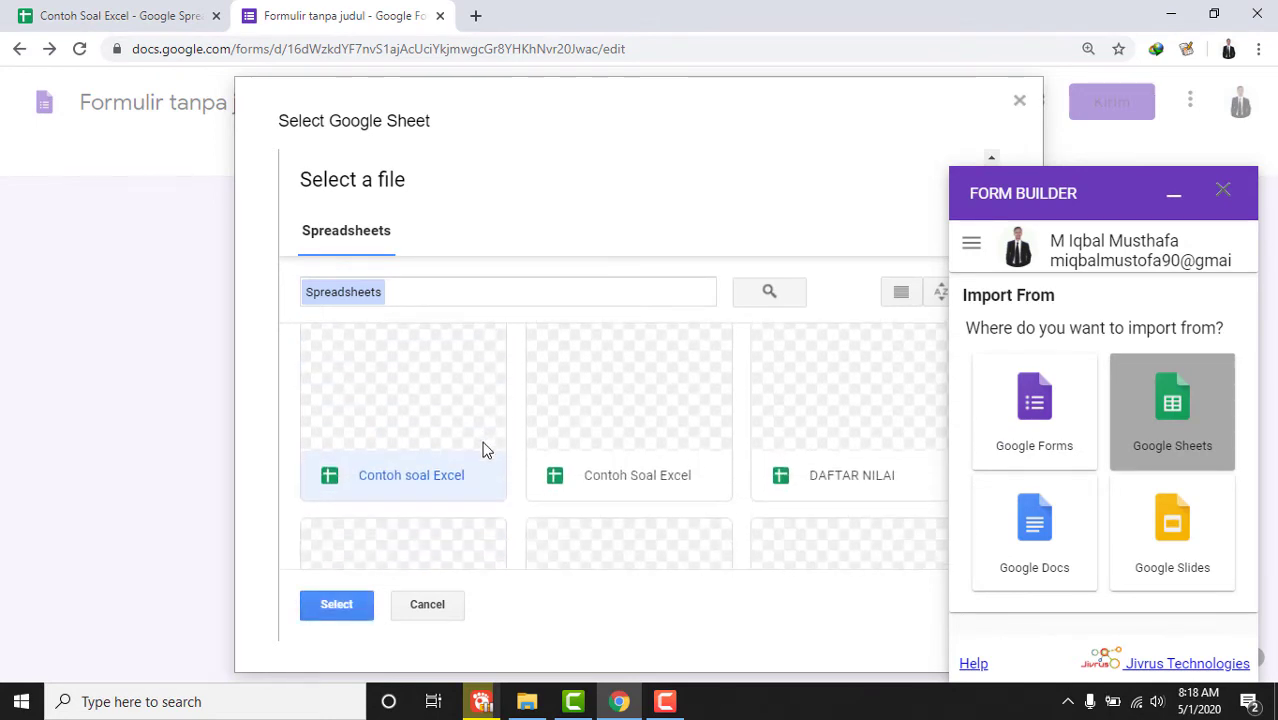
click(337, 604)
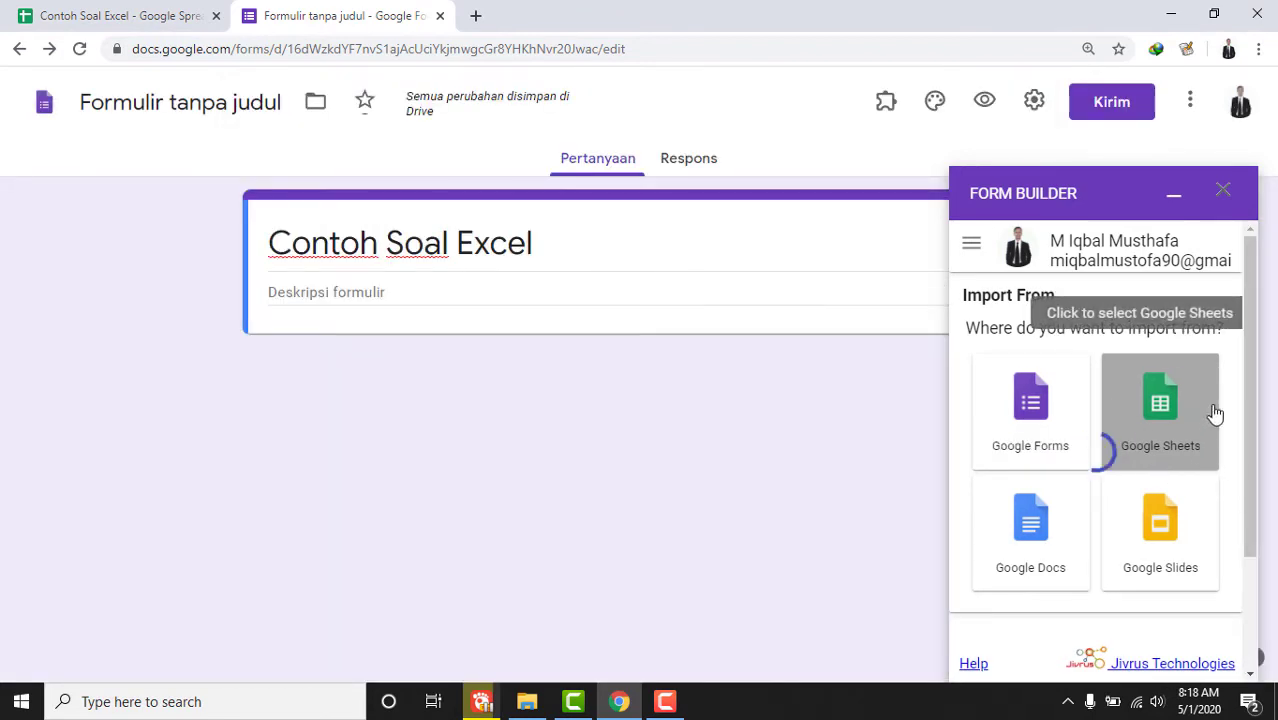
Choose Sheet1 as the spreadsheet tab to import from in Form Builder.
scroll(1210, 440, down, 2)
scroll(1195, 460, up, 2)
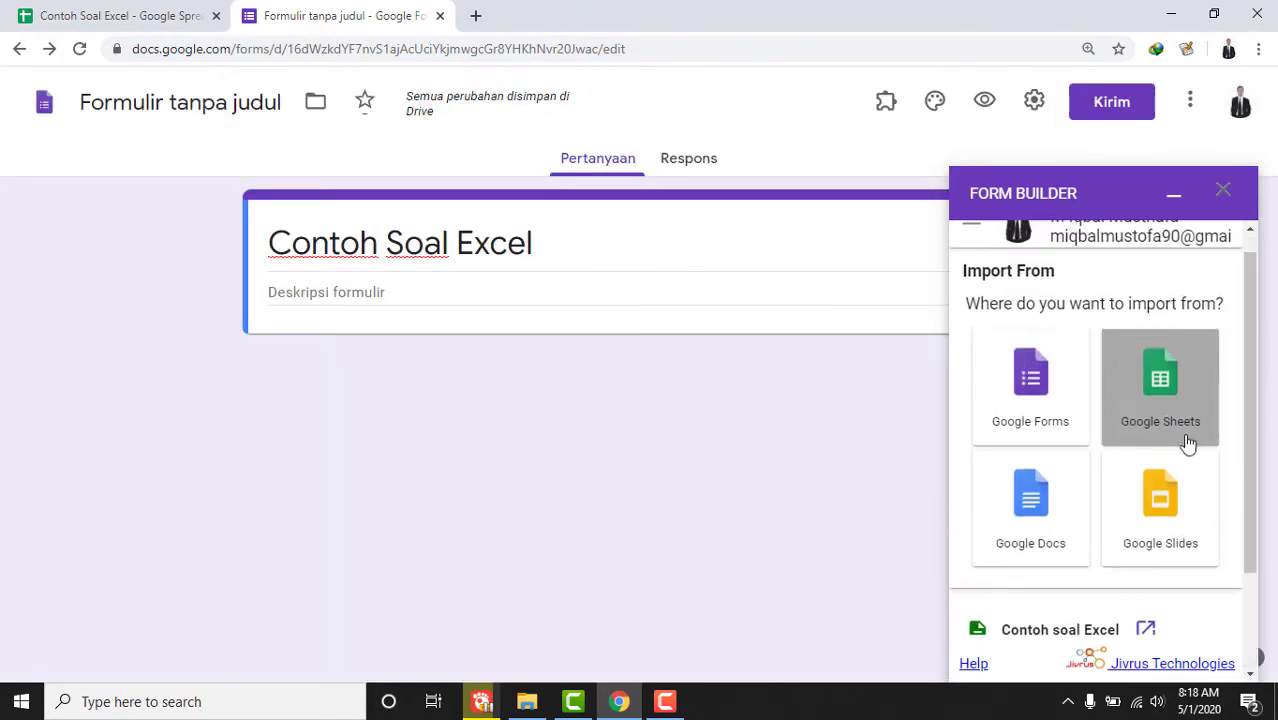
scroll(1180, 455, down, 2)
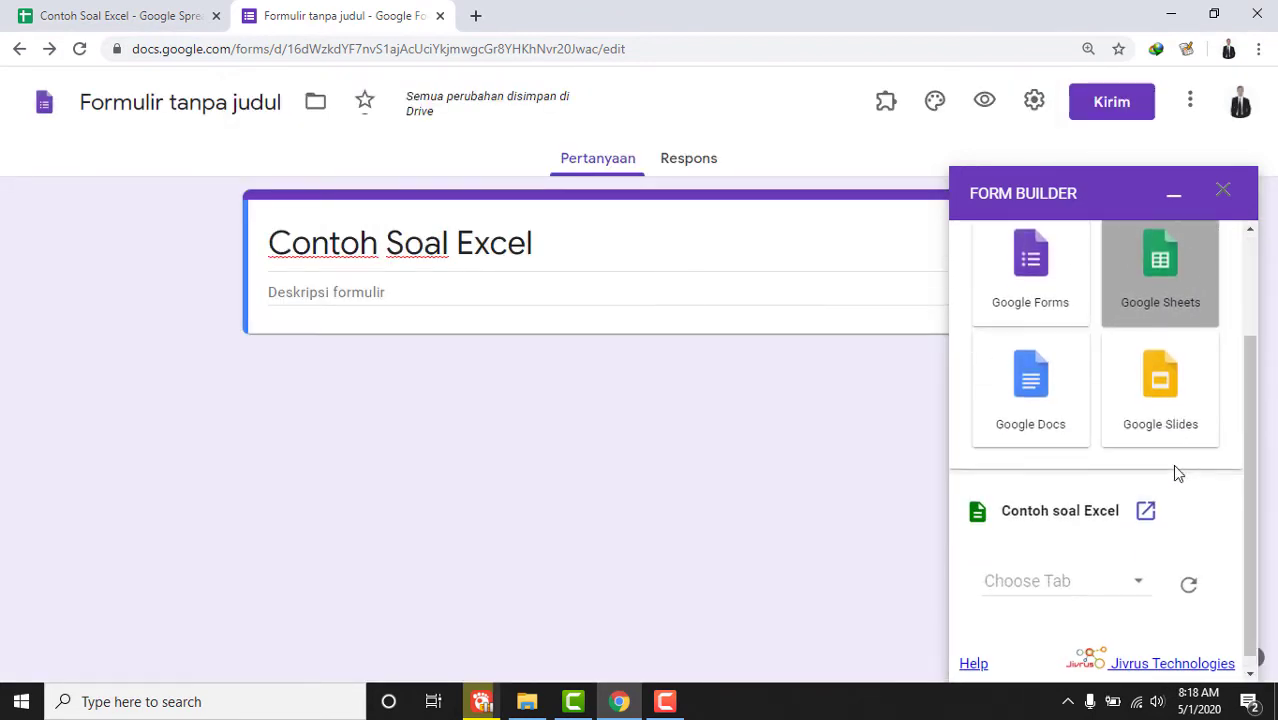
click(1142, 570)
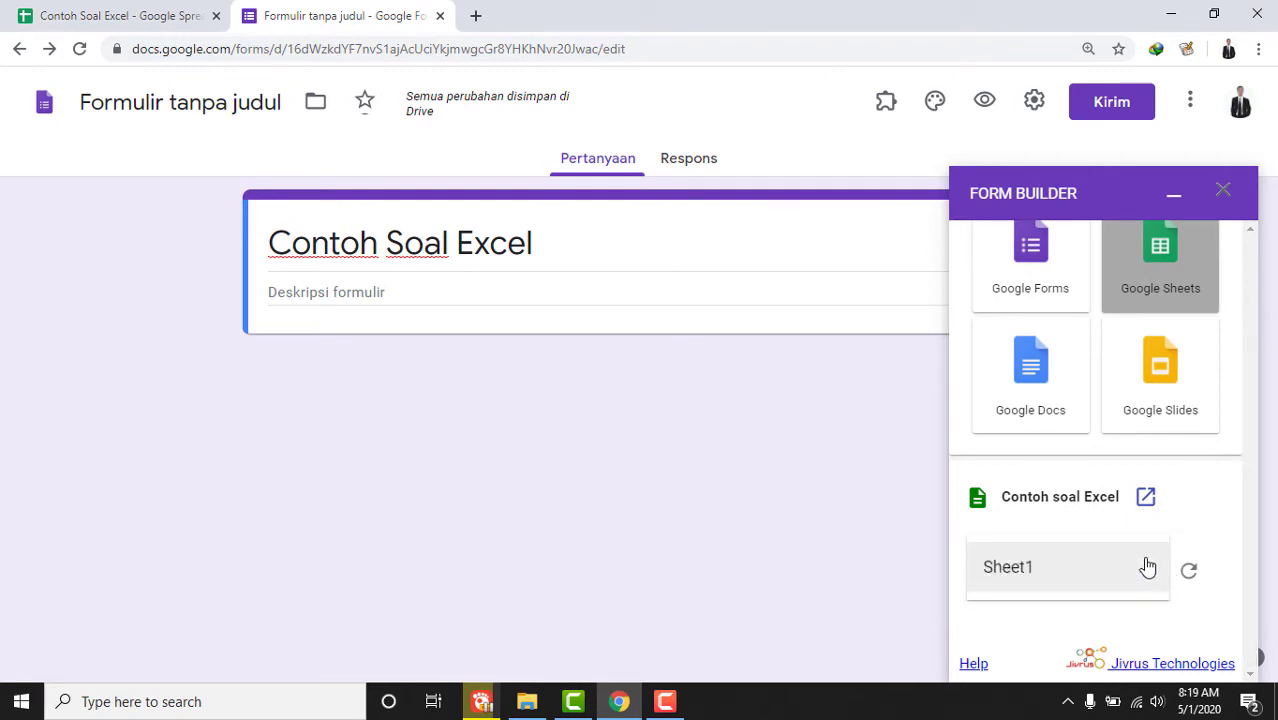
click(1146, 573)
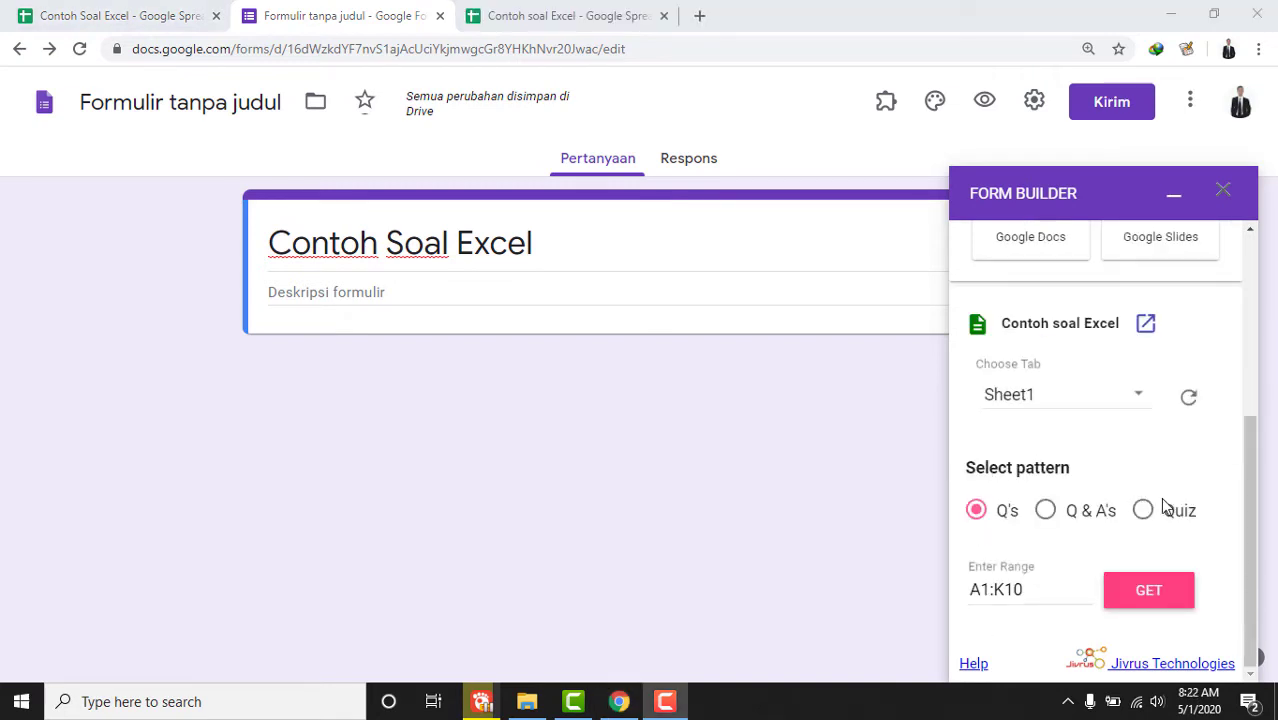
Set the import pattern to Quiz and bring its column assignments into view.
click(1158, 514)
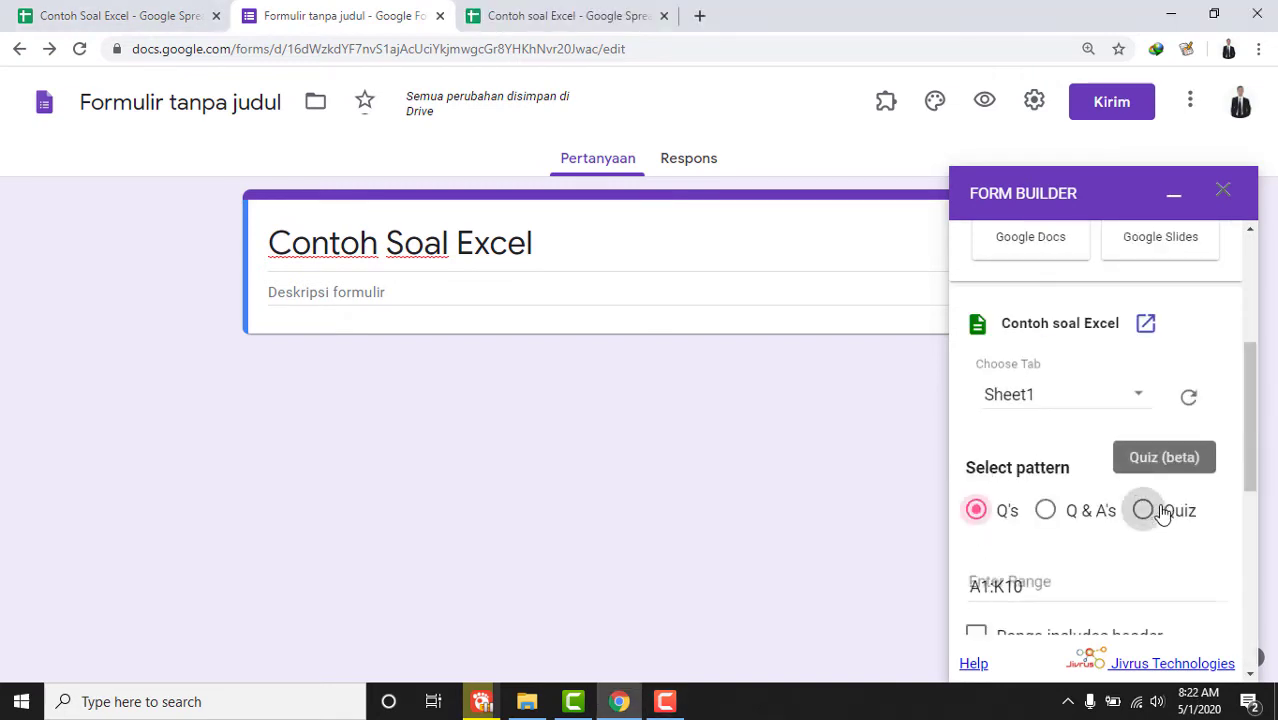
scroll(1169, 507, down, 3)
scroll(1173, 449, up, 2)
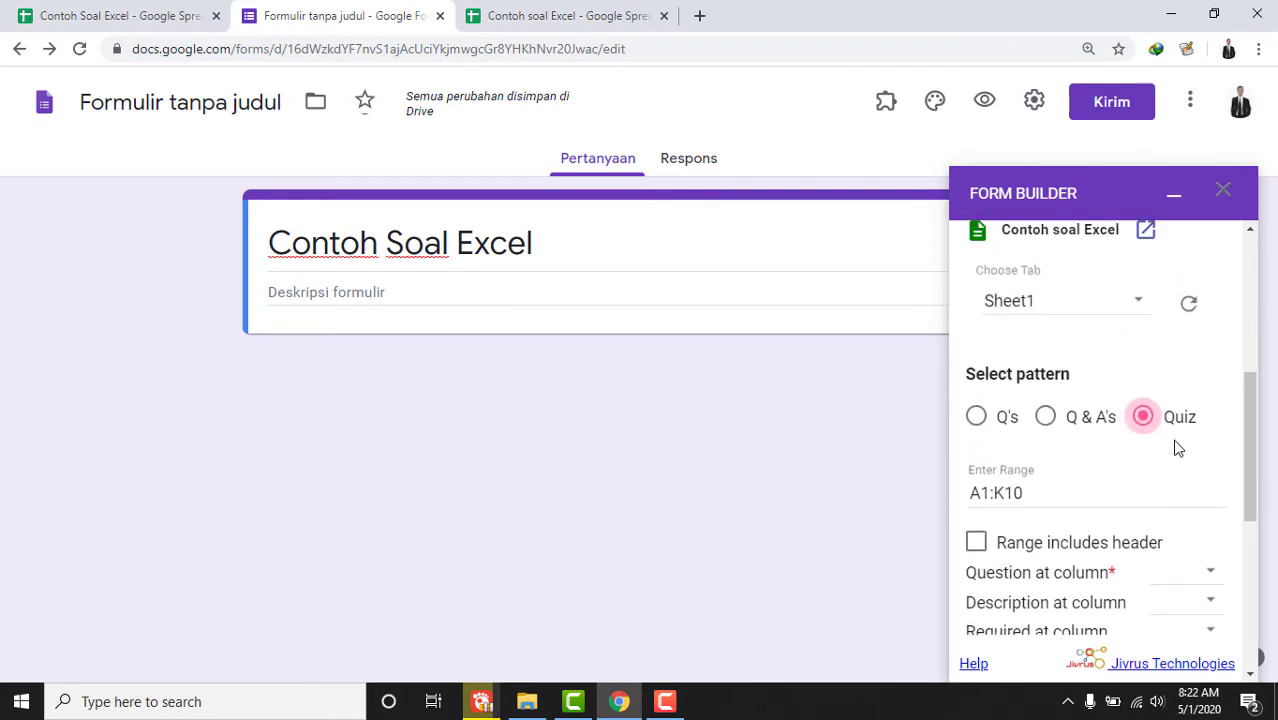
scroll(1176, 465, down, 1)
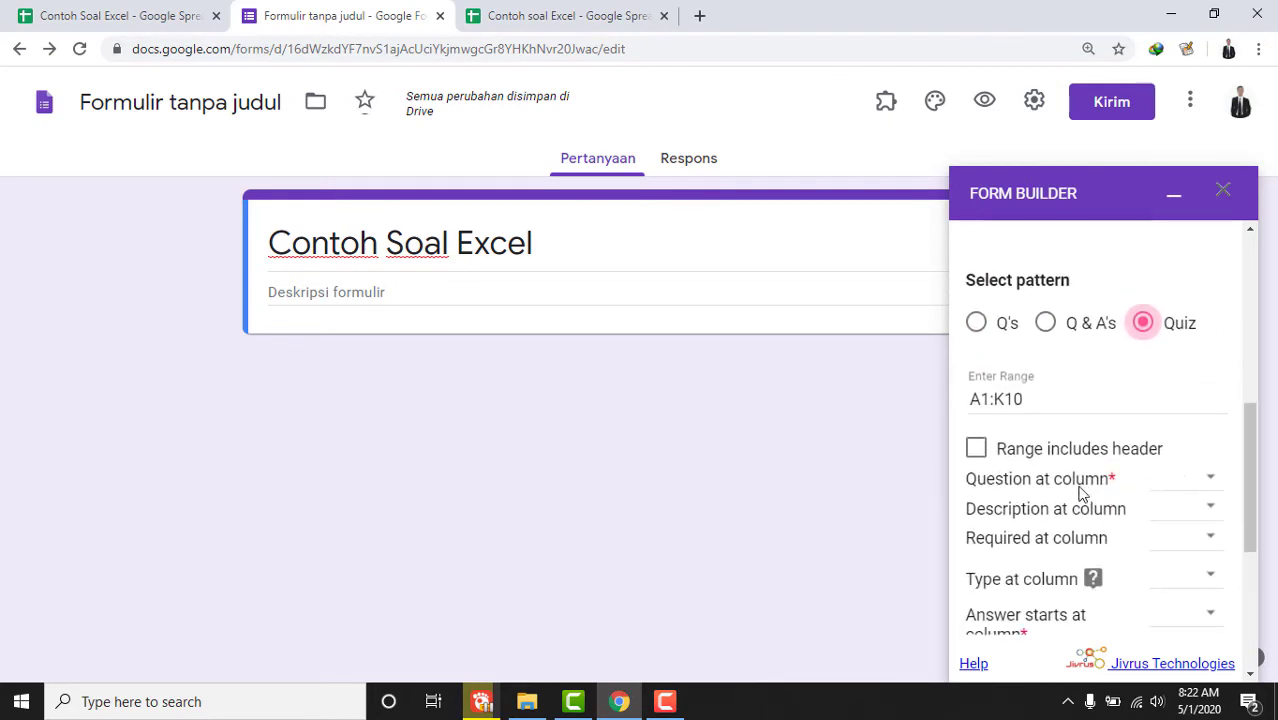
Check the Contoh soal Excel spreadsheet for the question column, selecting the questions in A1:A5.
click(1211, 479)
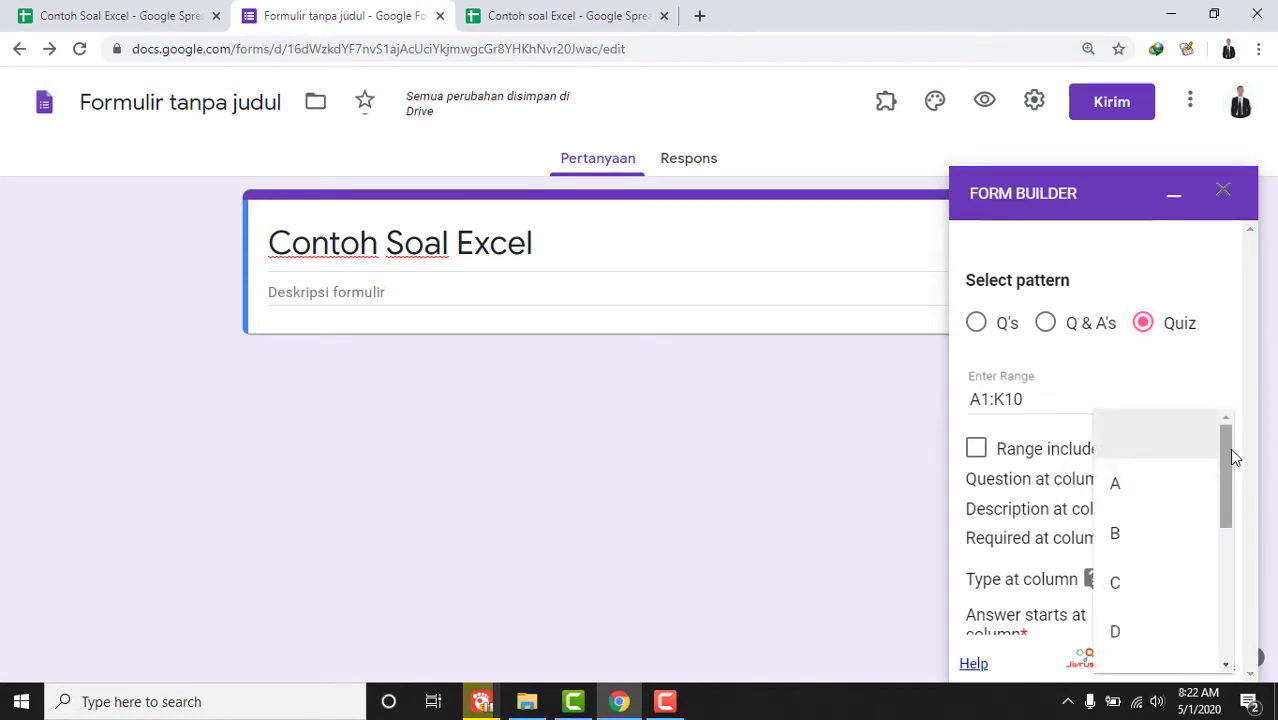
click(1207, 391)
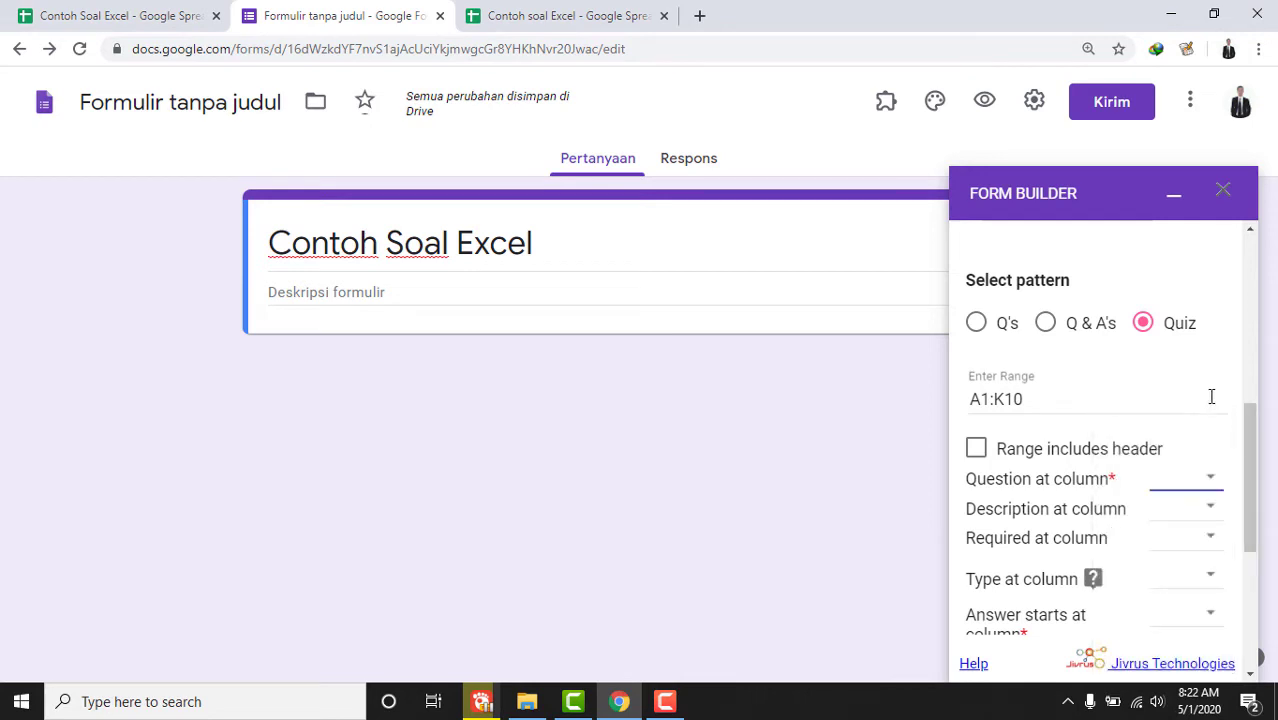
click(565, 15)
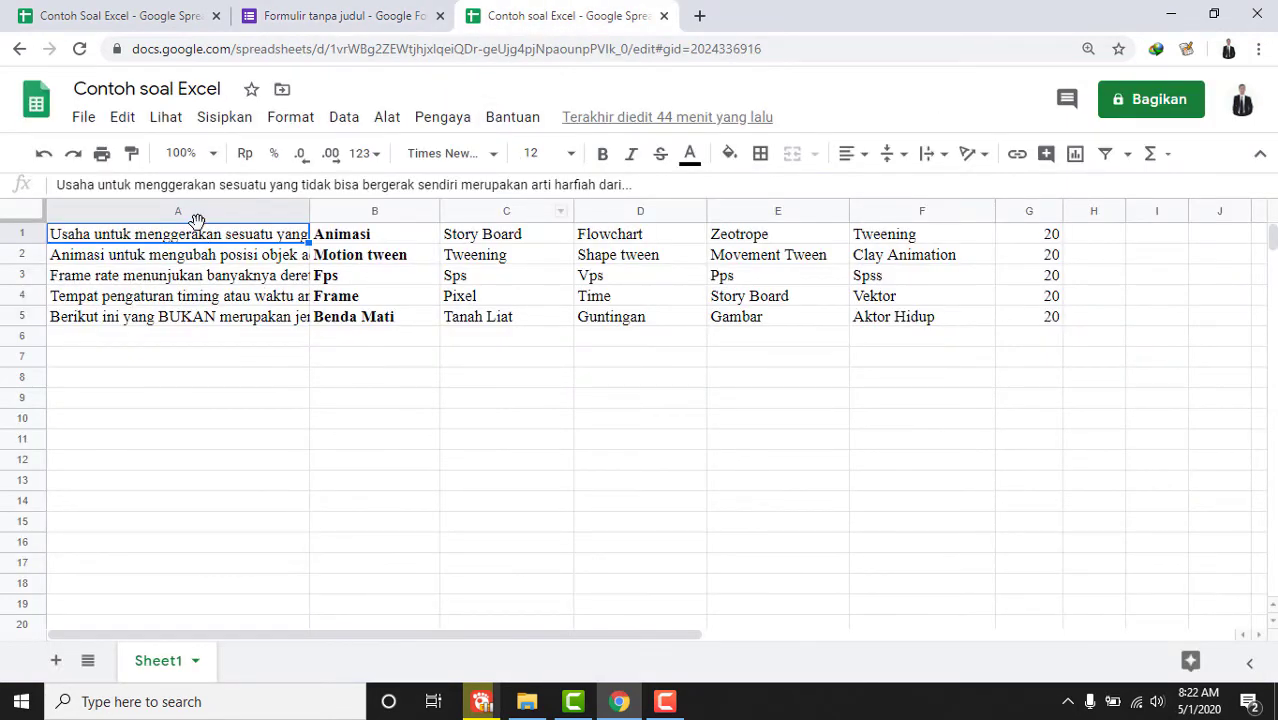
drag(203, 237, 210, 296)
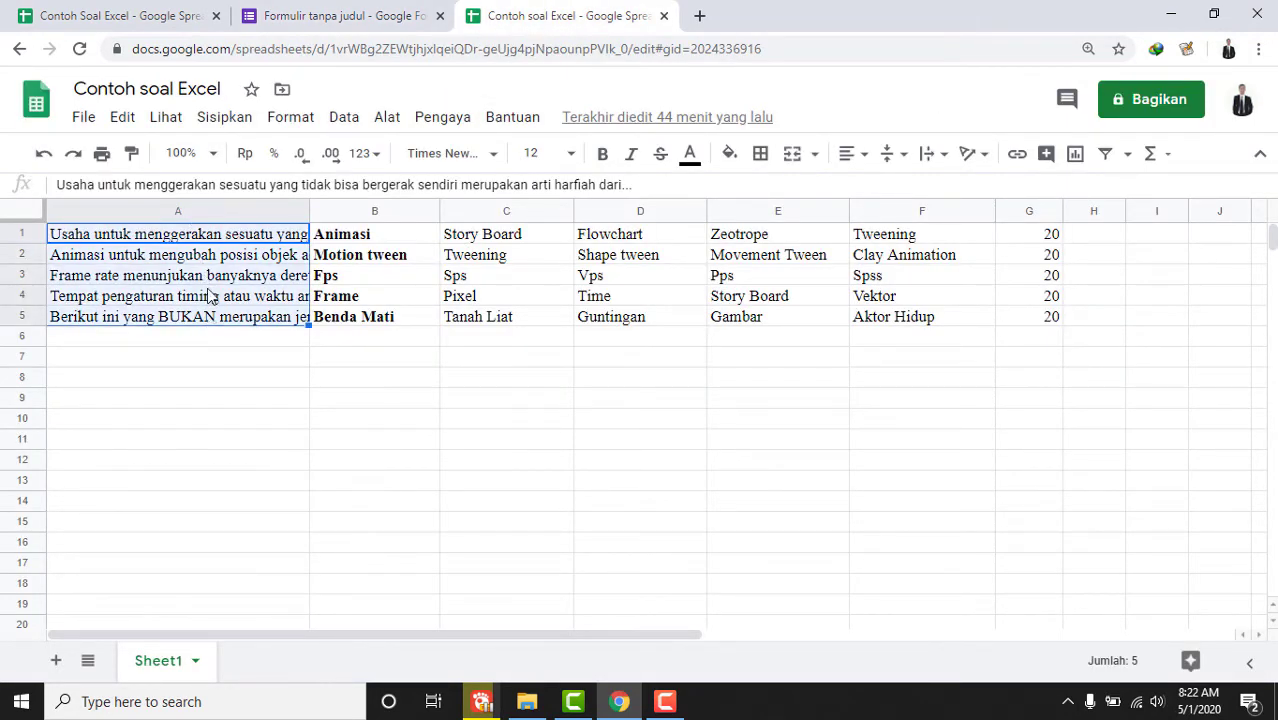
Check column A of the Contoh soal Excel spreadsheet and set the question column to A in Form Builder.
click(210, 208)
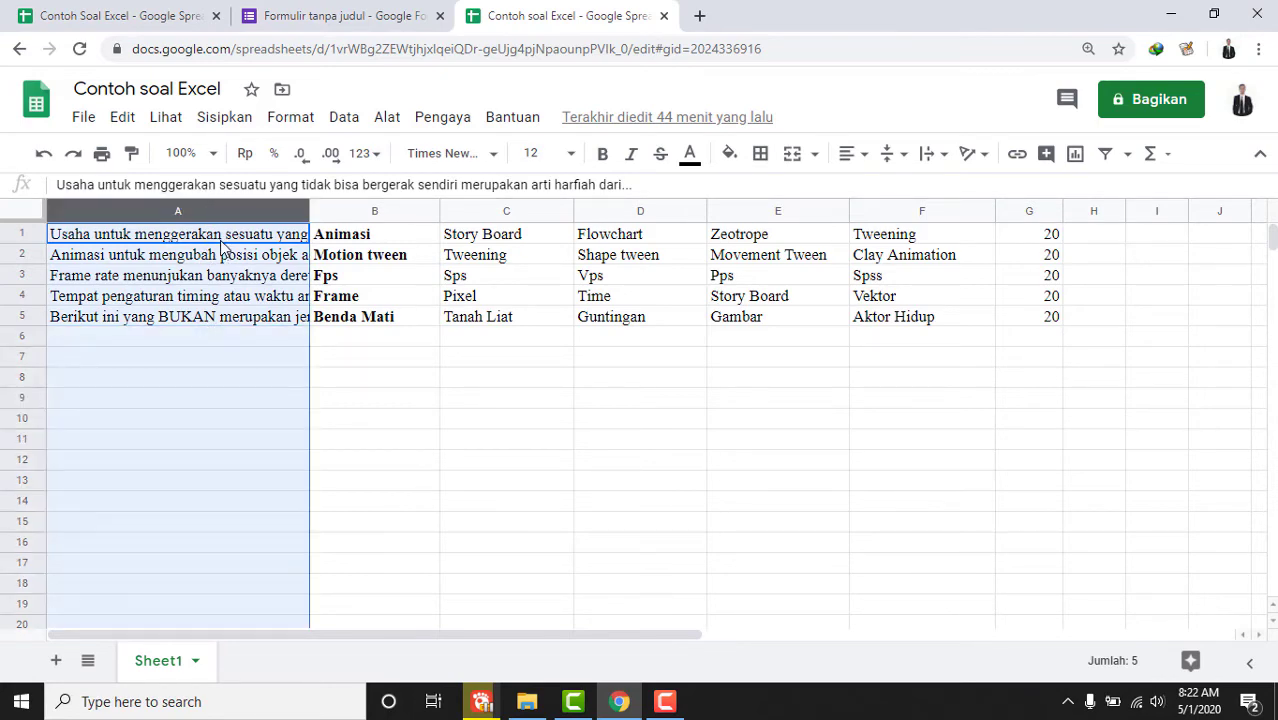
click(222, 242)
click(405, 15)
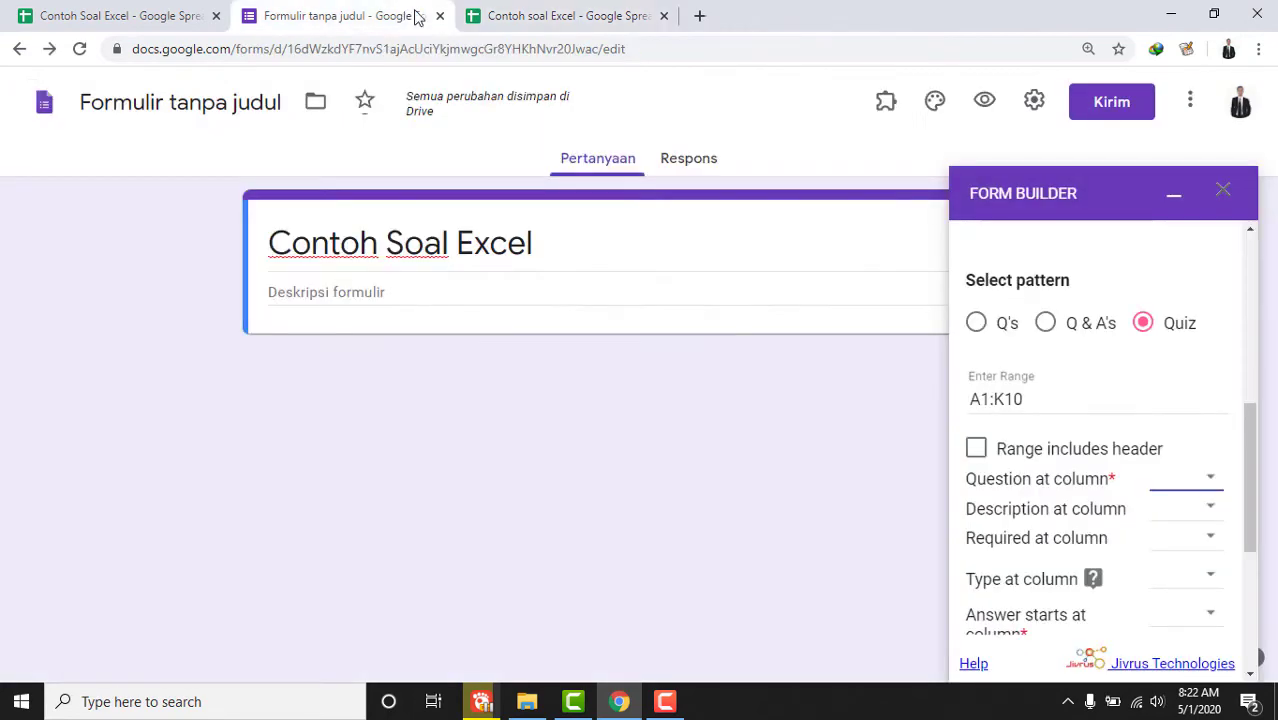
click(1212, 488)
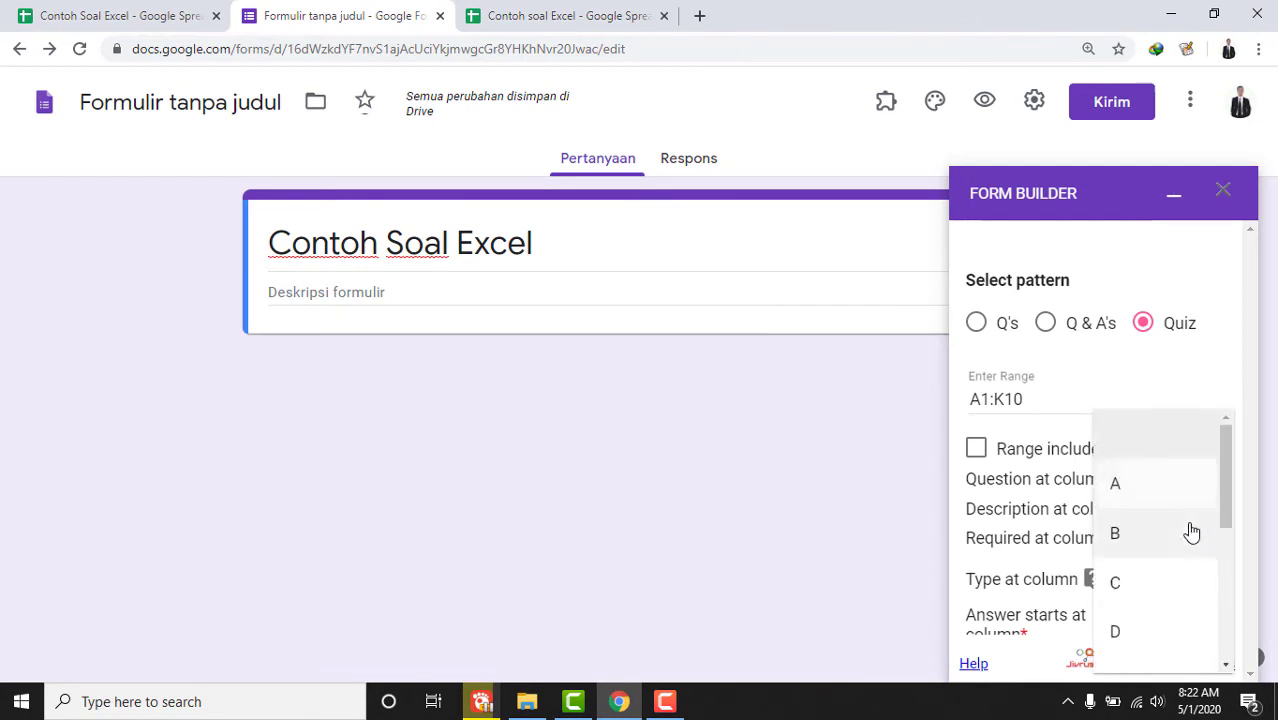
click(1153, 494)
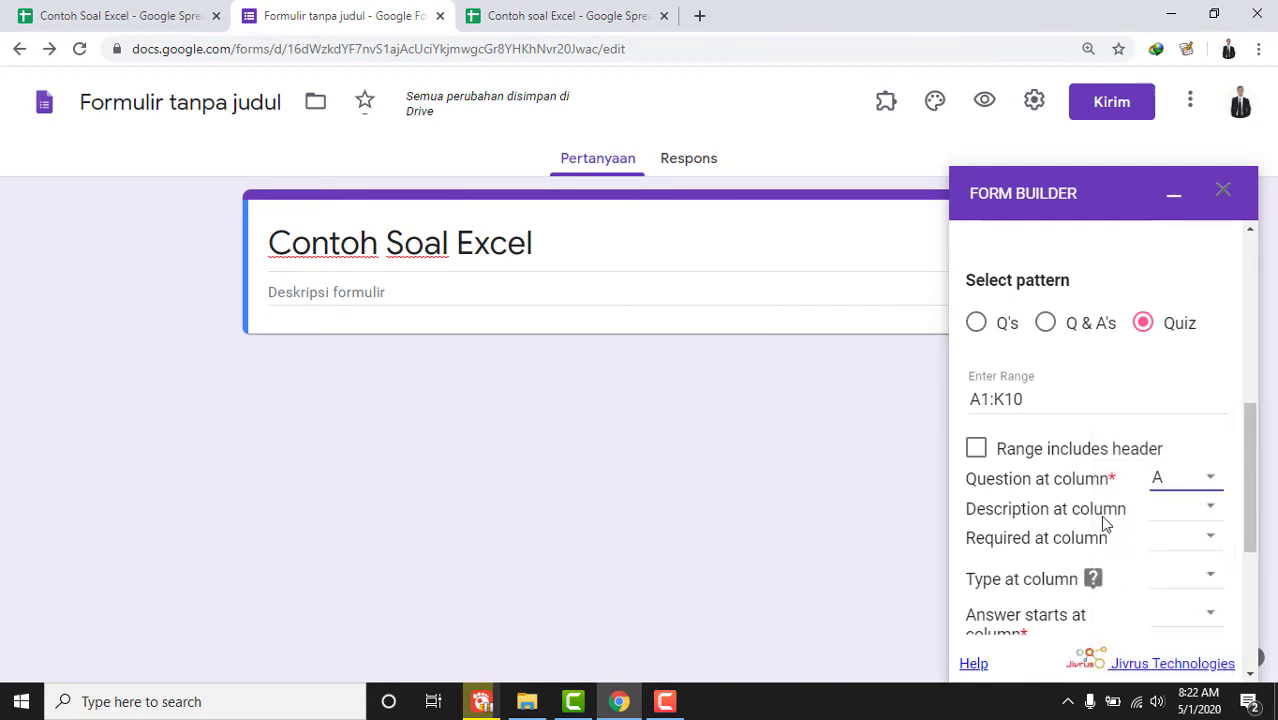
Check the Contoh soal Excel spreadsheet for the first and last answer columns, selecting columns B and F.
scroll(1135, 510, down, 1)
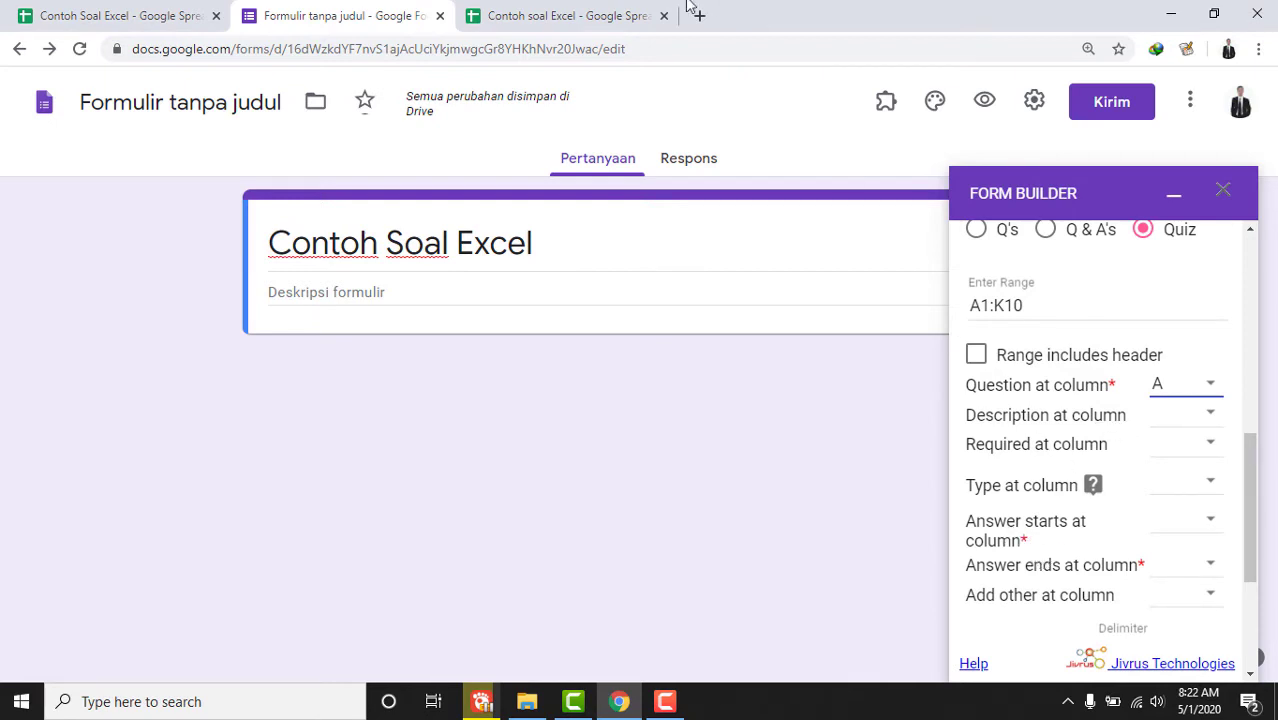
click(579, 15)
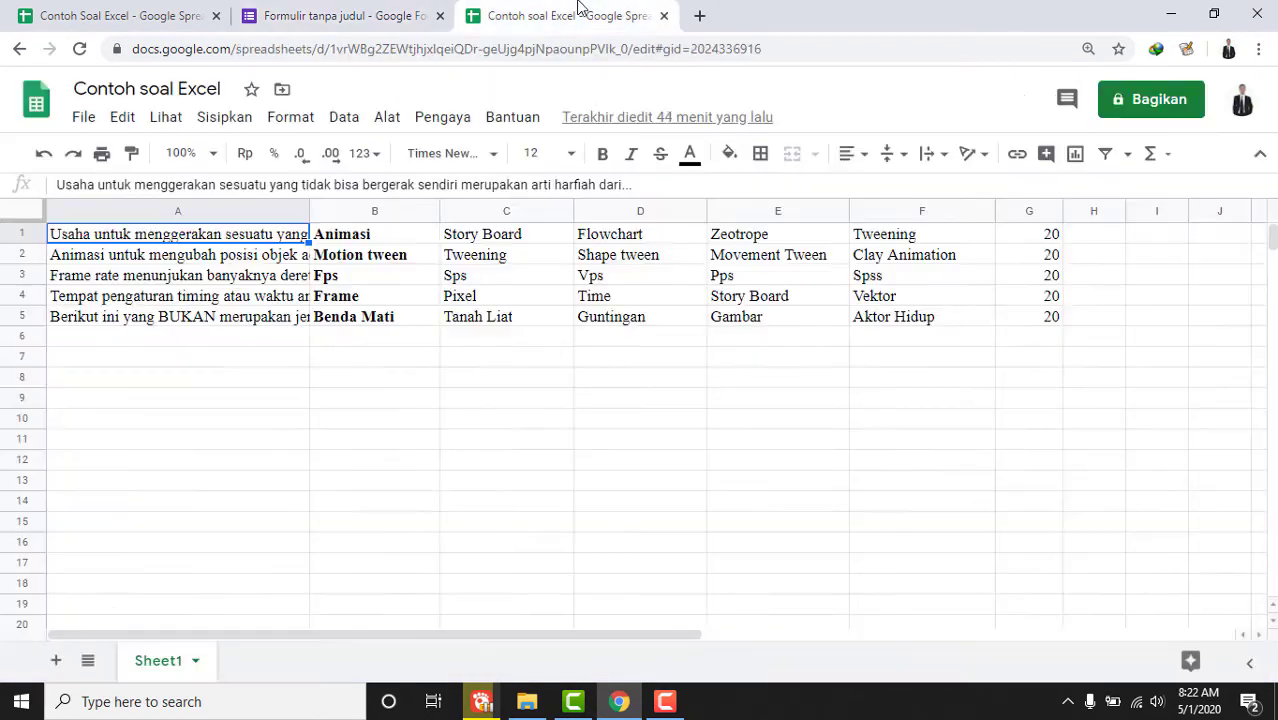
click(384, 235)
click(376, 210)
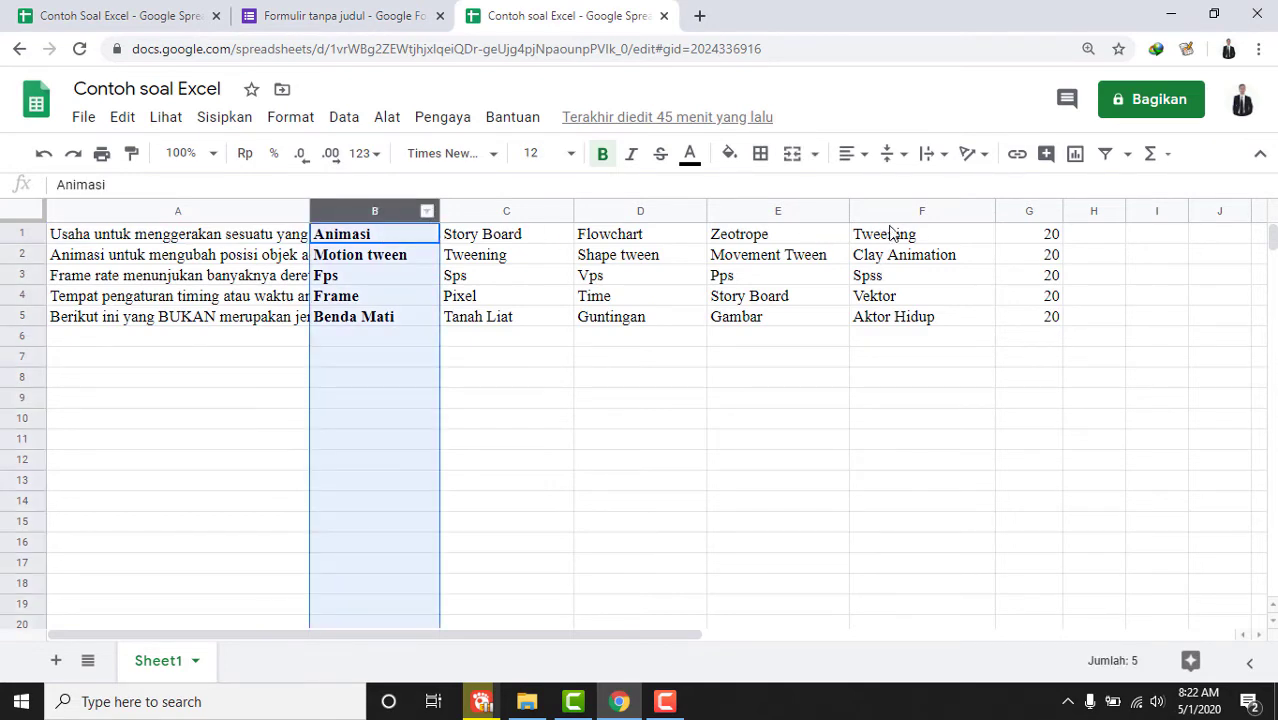
click(923, 238)
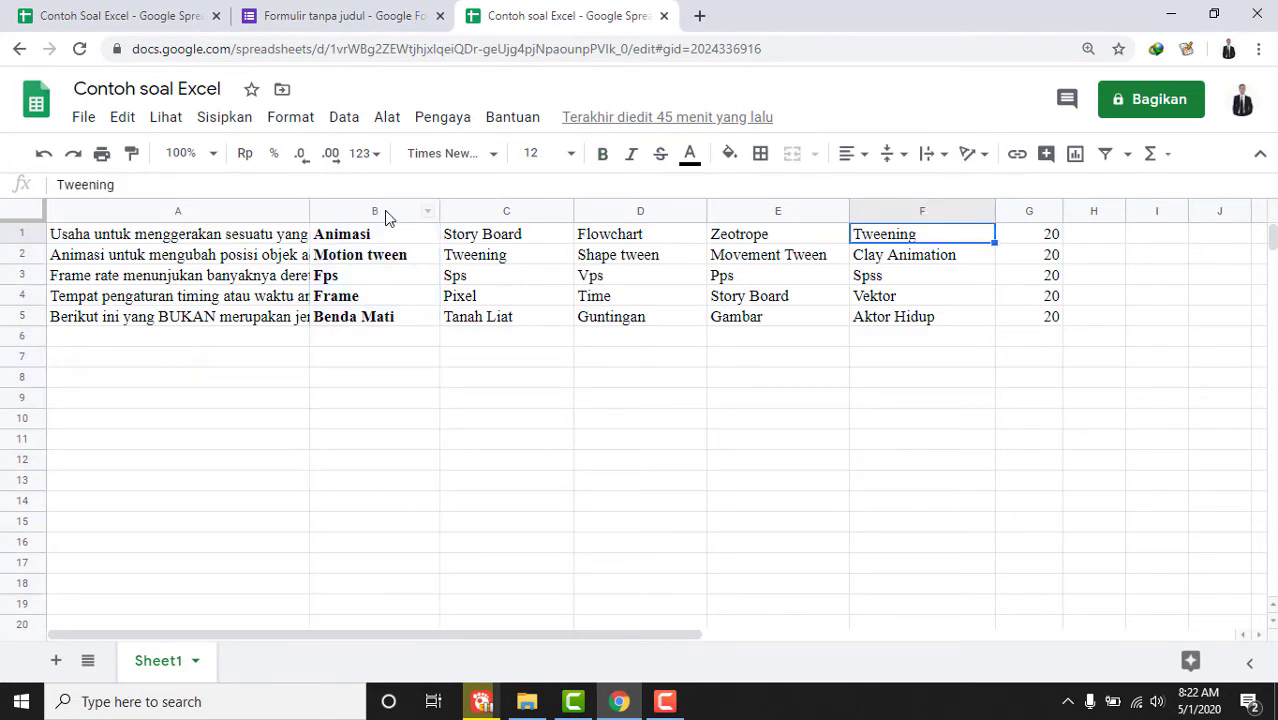
click(385, 212)
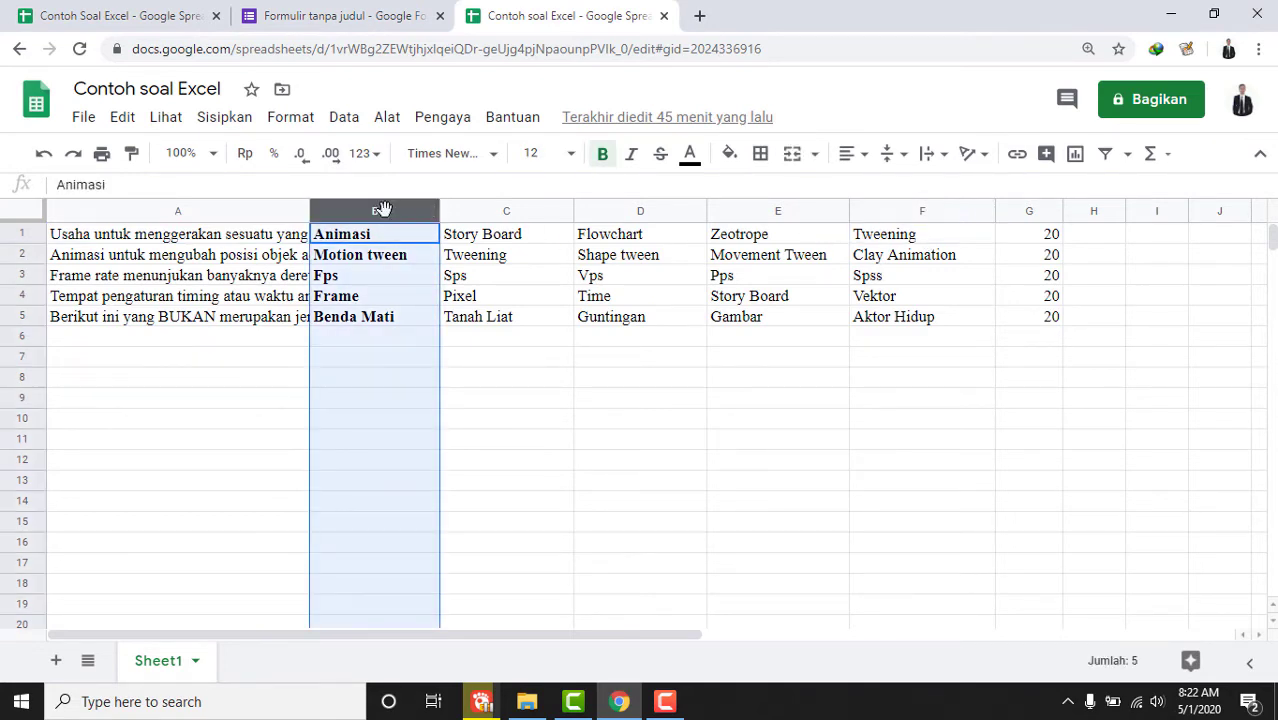
click(921, 211)
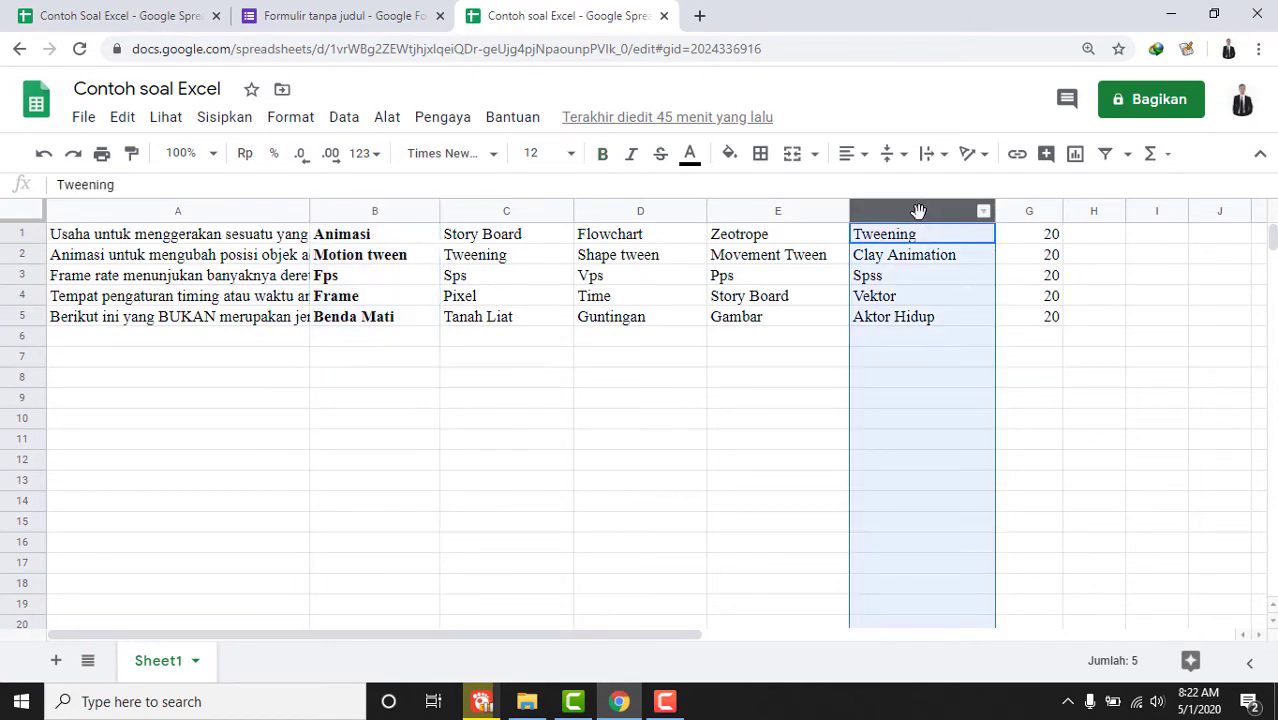
Set the answers to start at column B and end at column F in Form Builder.
click(357, 12)
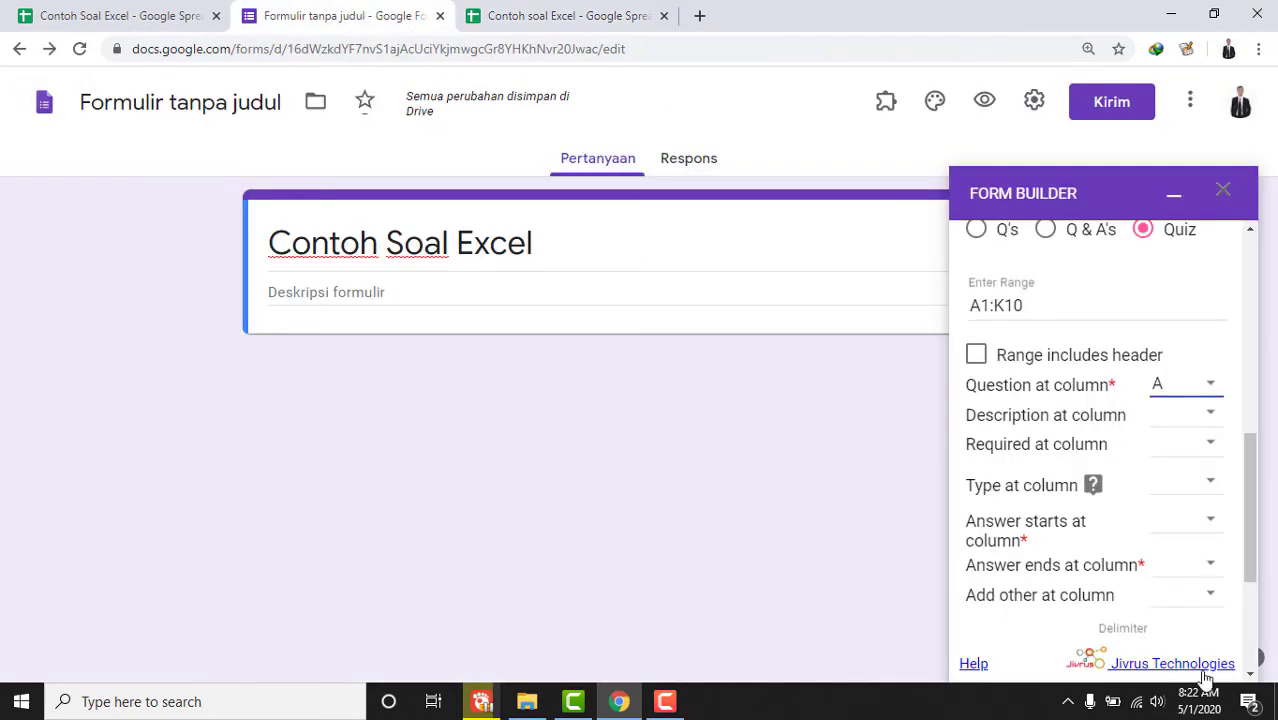
click(1209, 530)
click(1158, 537)
click(1208, 570)
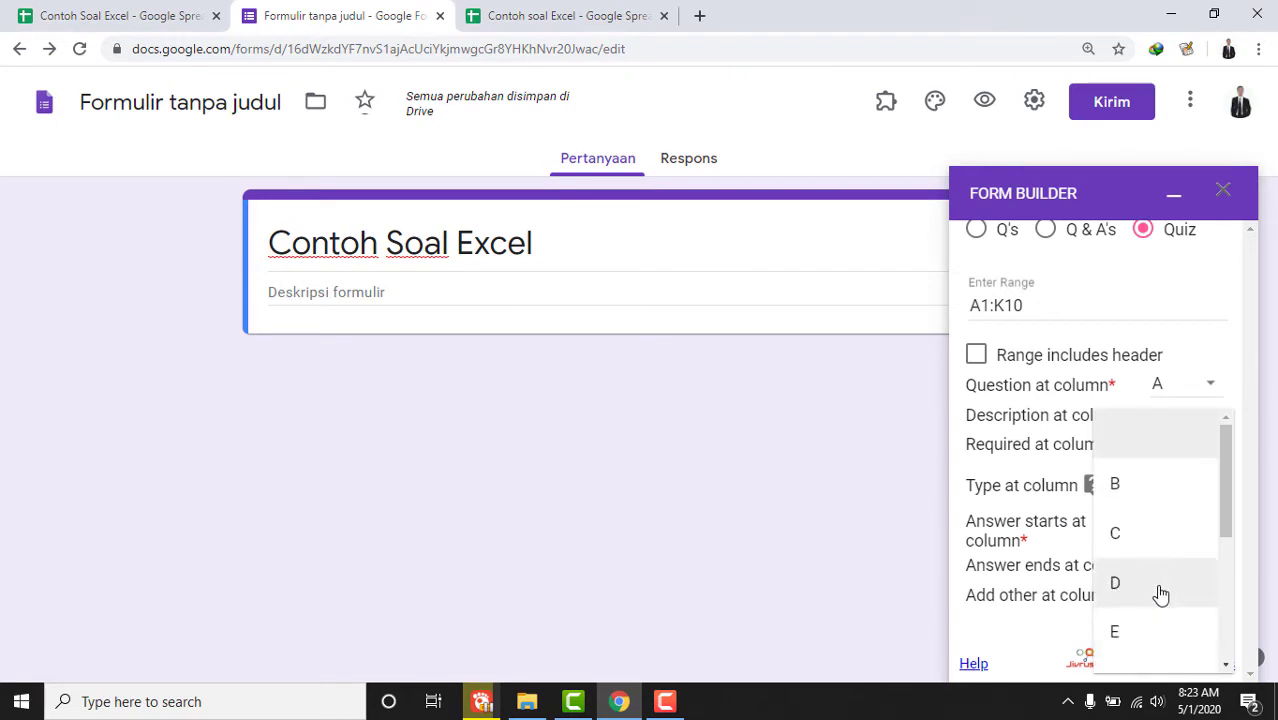
scroll(1172, 606, down, 1)
click(1150, 589)
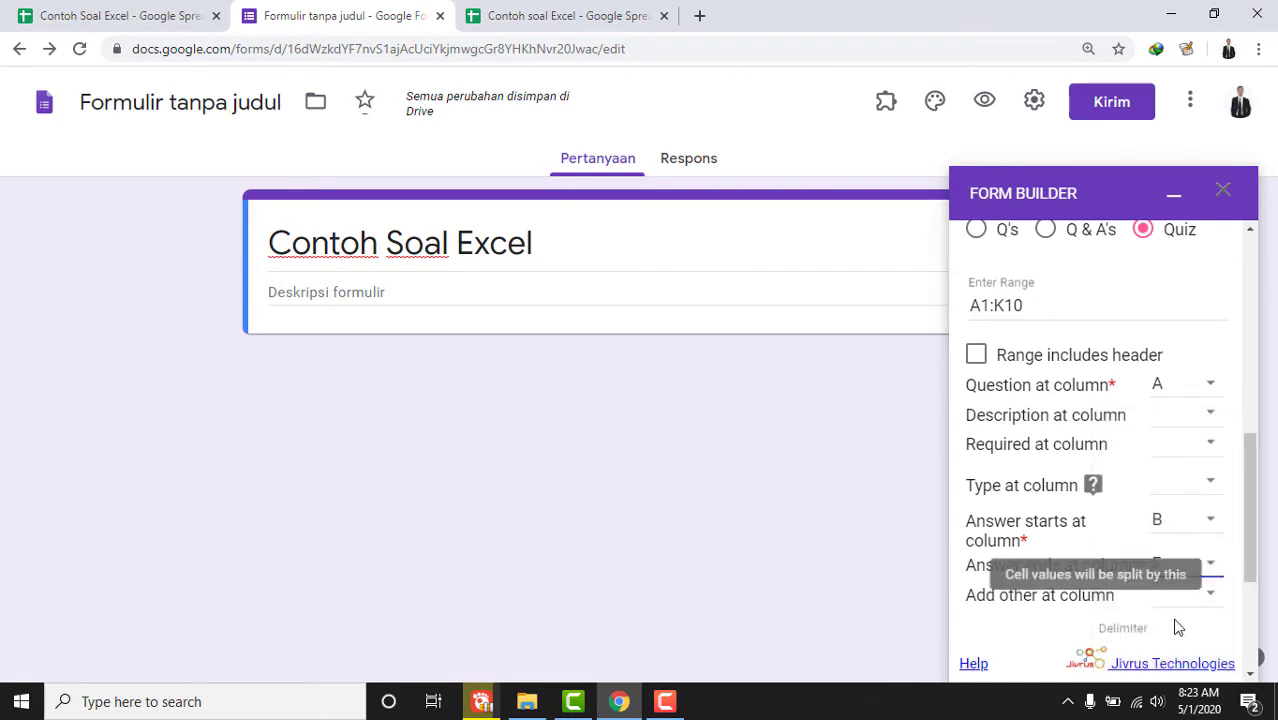
Check the bold answers in B1:B5 of the spreadsheet and set the correct answer column to B in Form Builder.
scroll(1186, 578, down, 1)
scroll(1186, 580, down, 1)
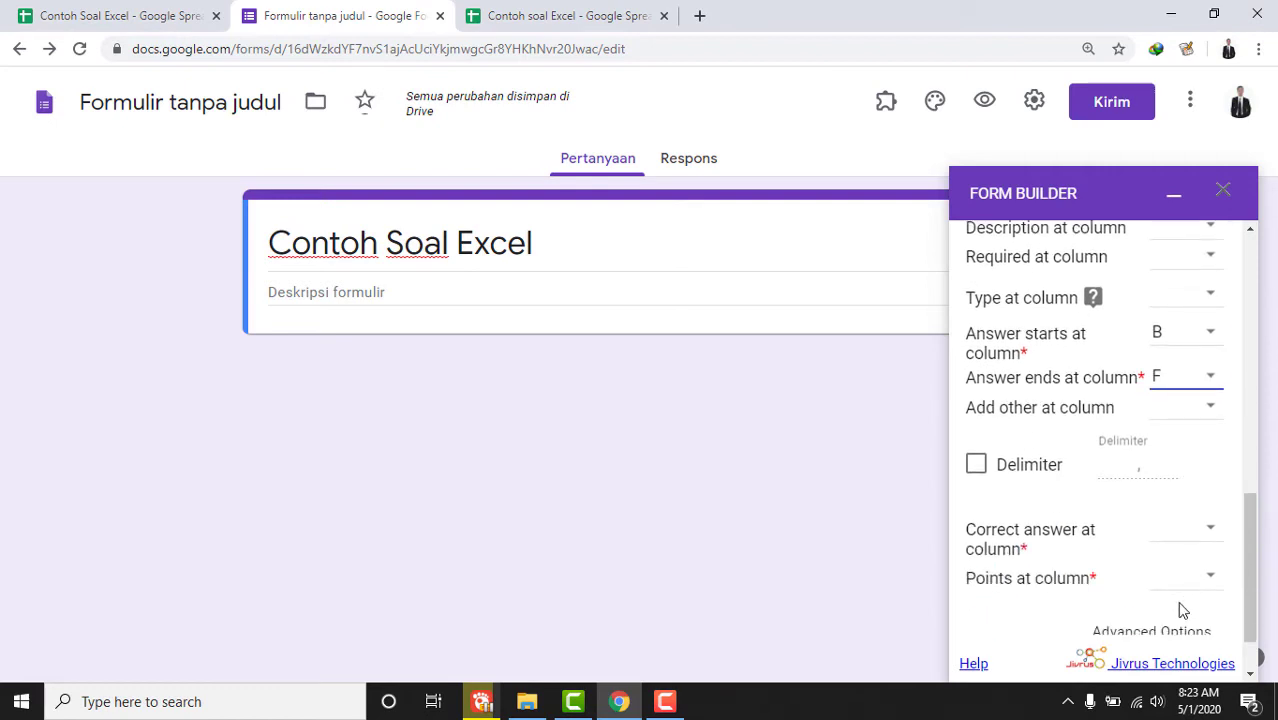
scroll(1160, 570, down, 1)
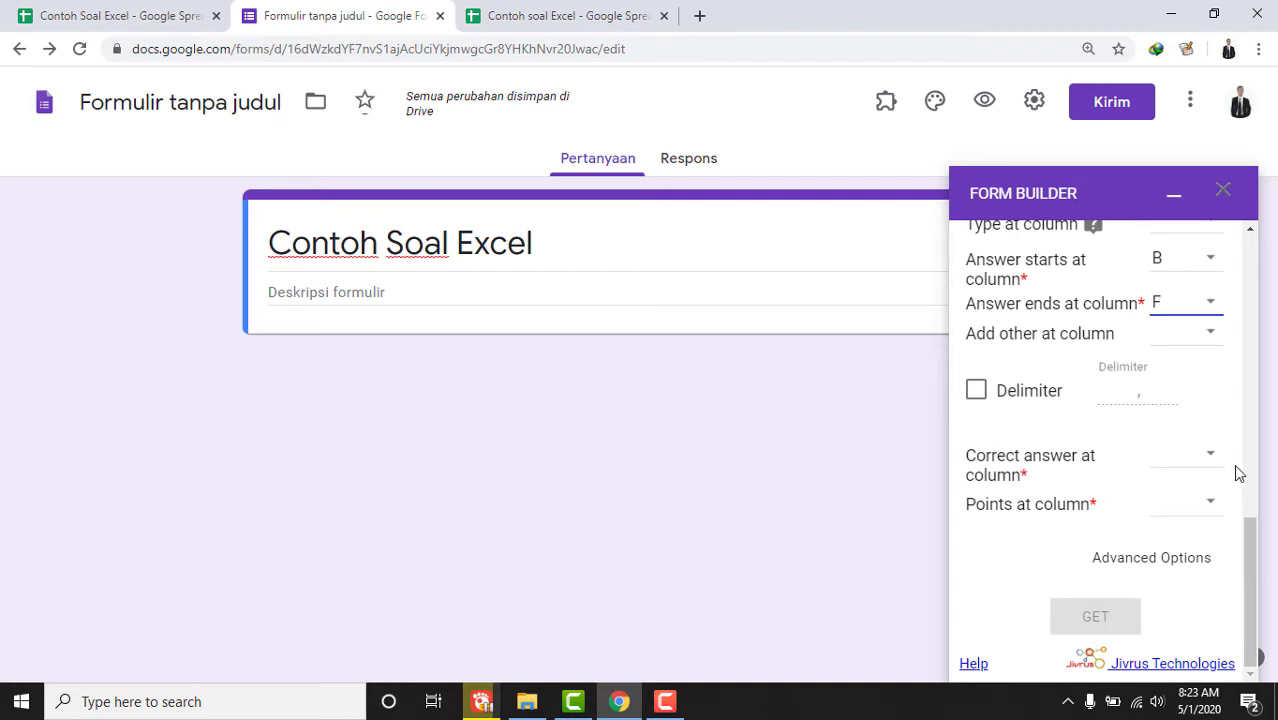
click(549, 12)
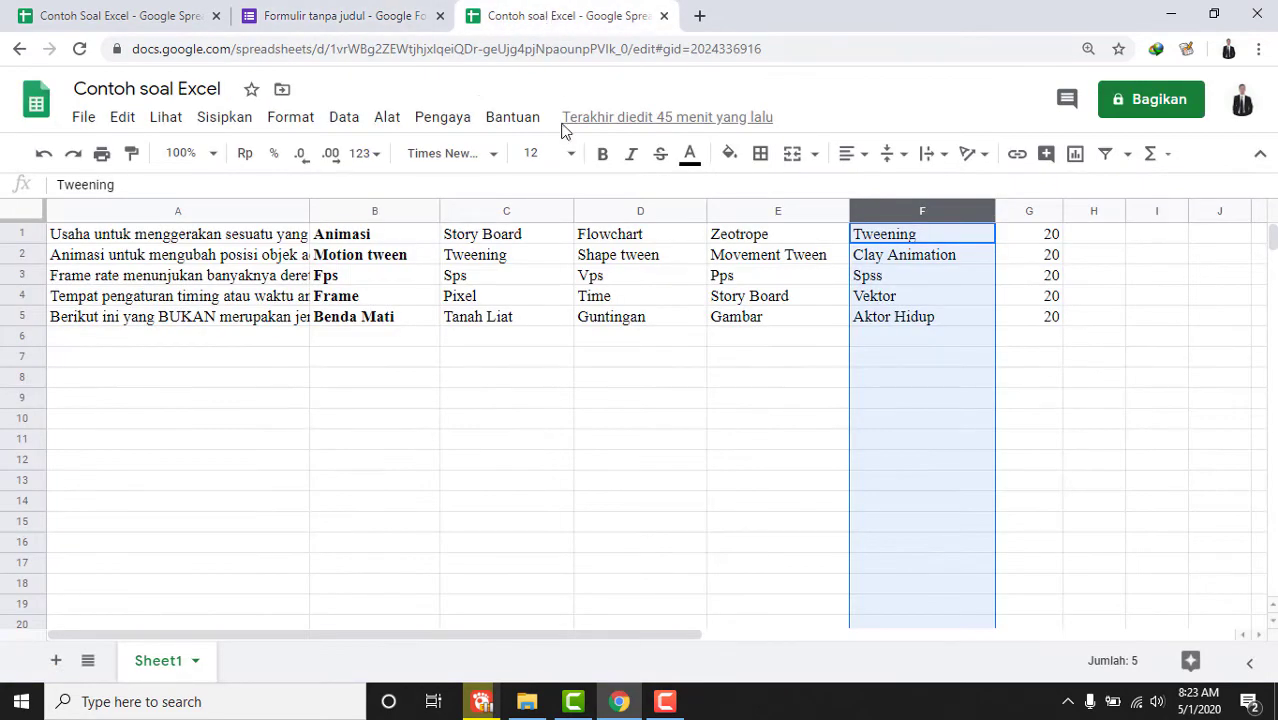
click(603, 256)
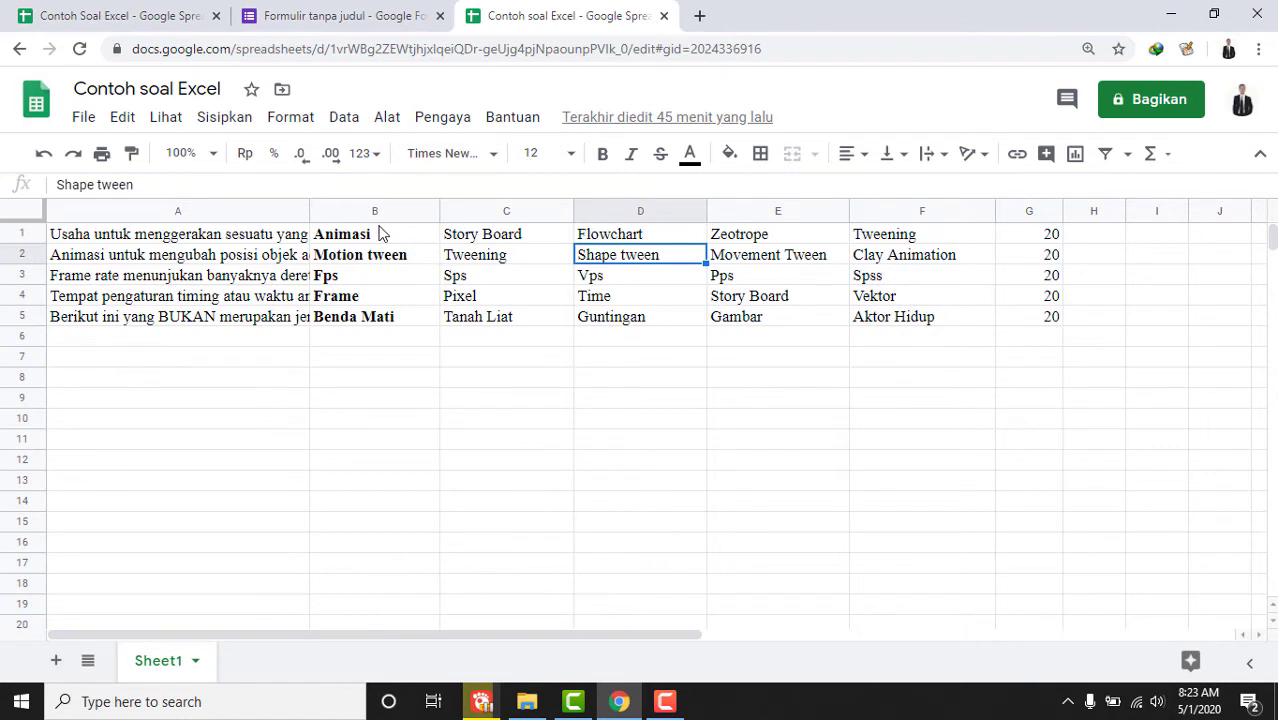
drag(378, 233, 382, 332)
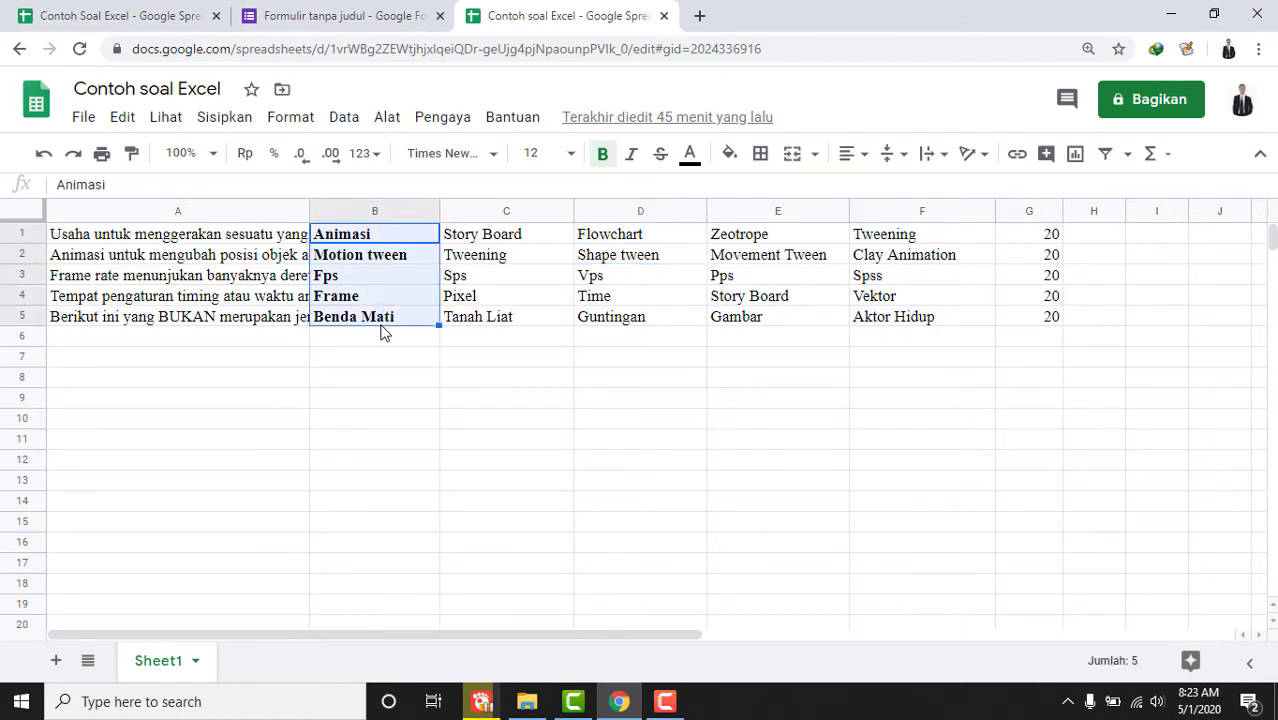
click(383, 216)
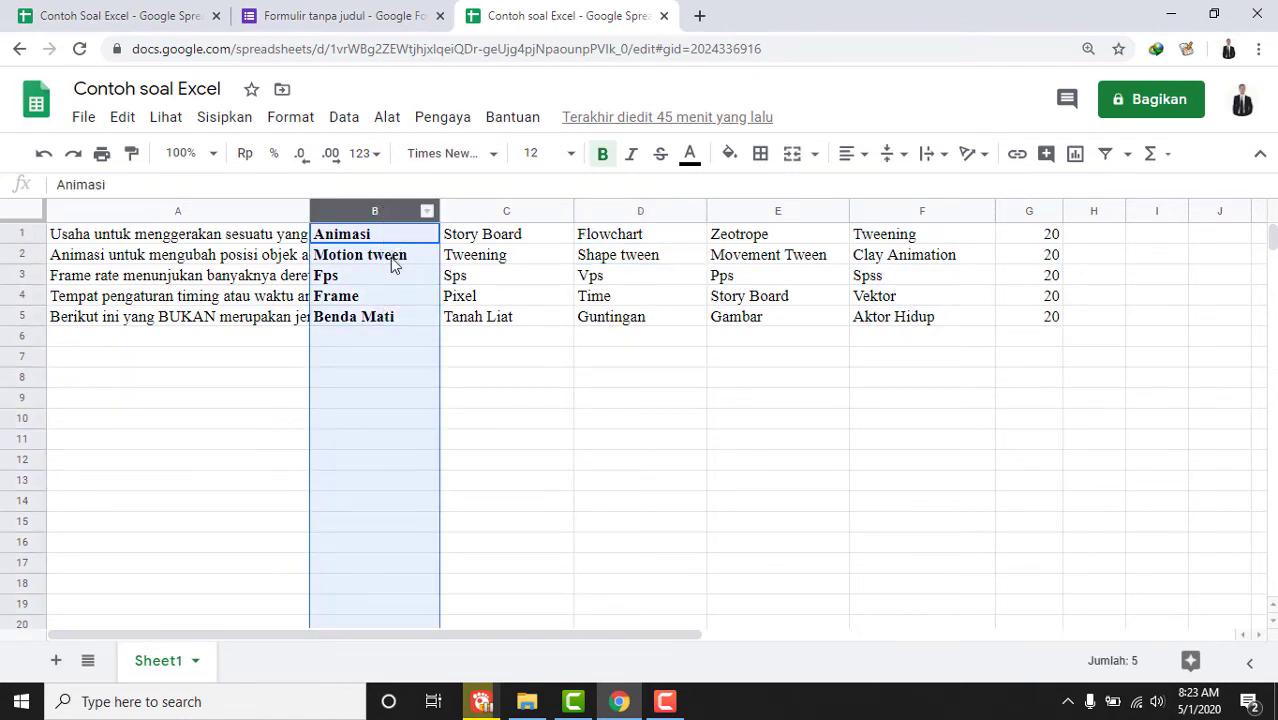
click(300, 10)
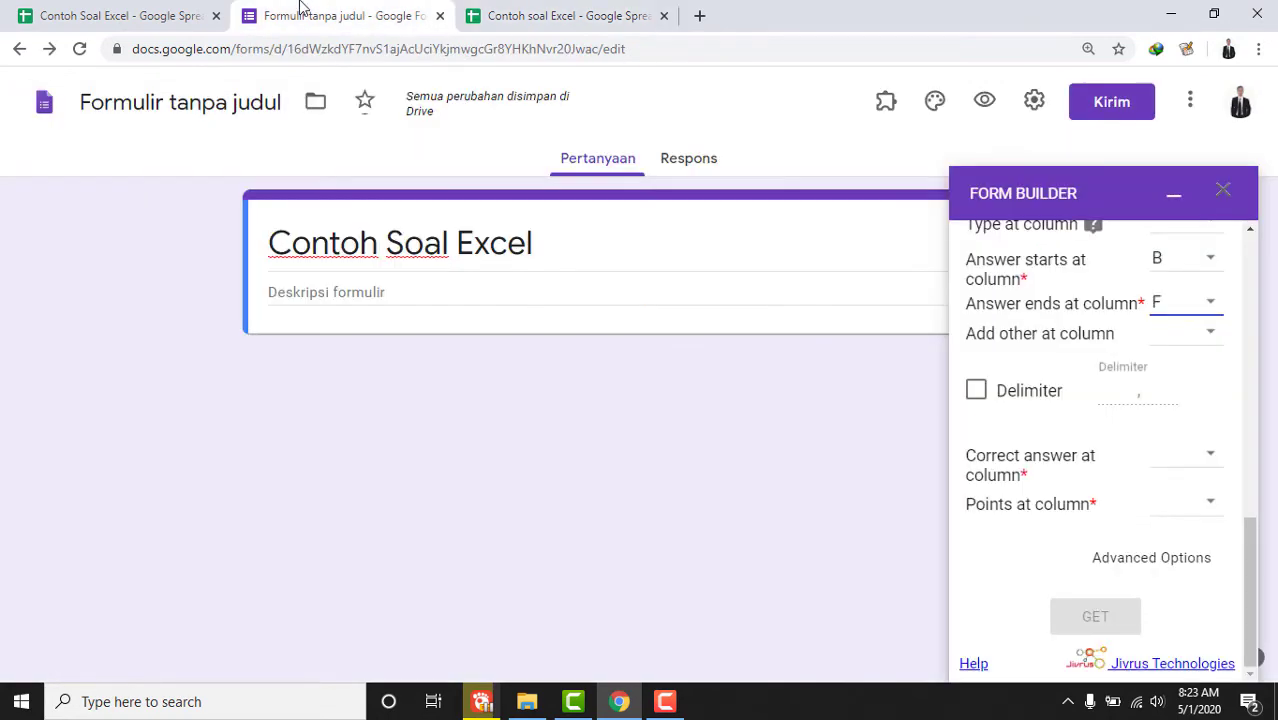
click(1213, 462)
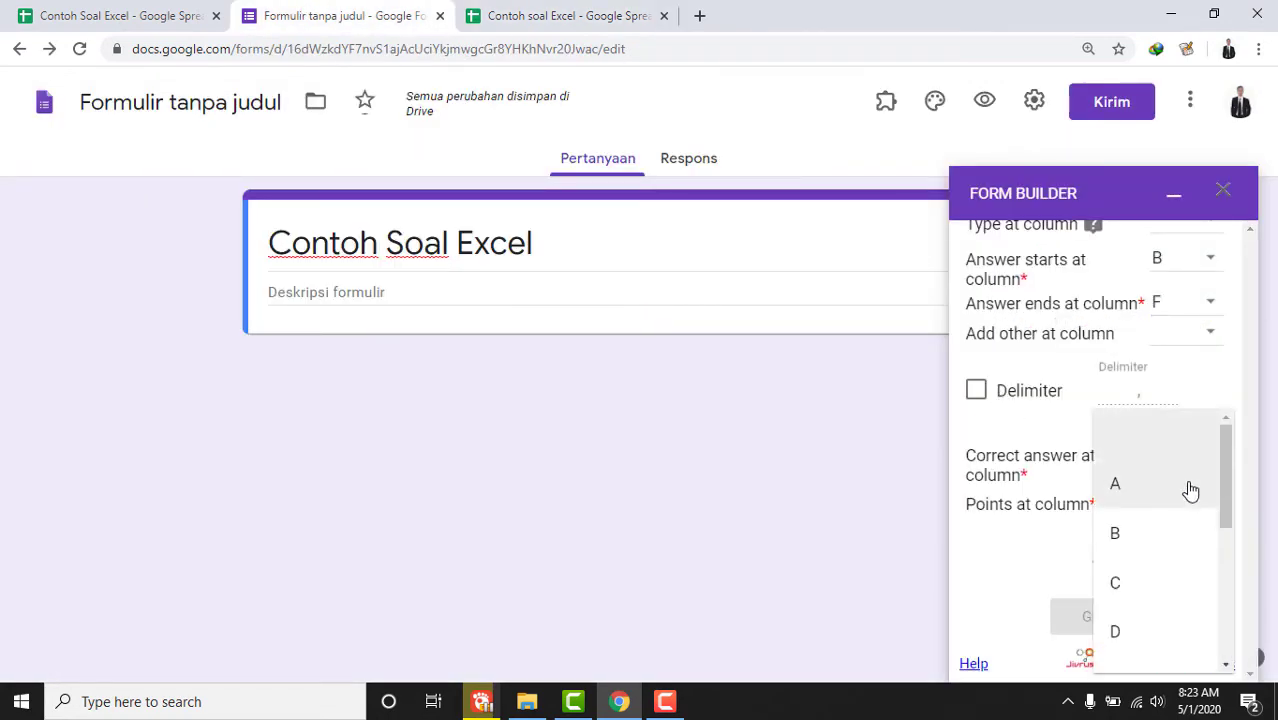
click(1175, 538)
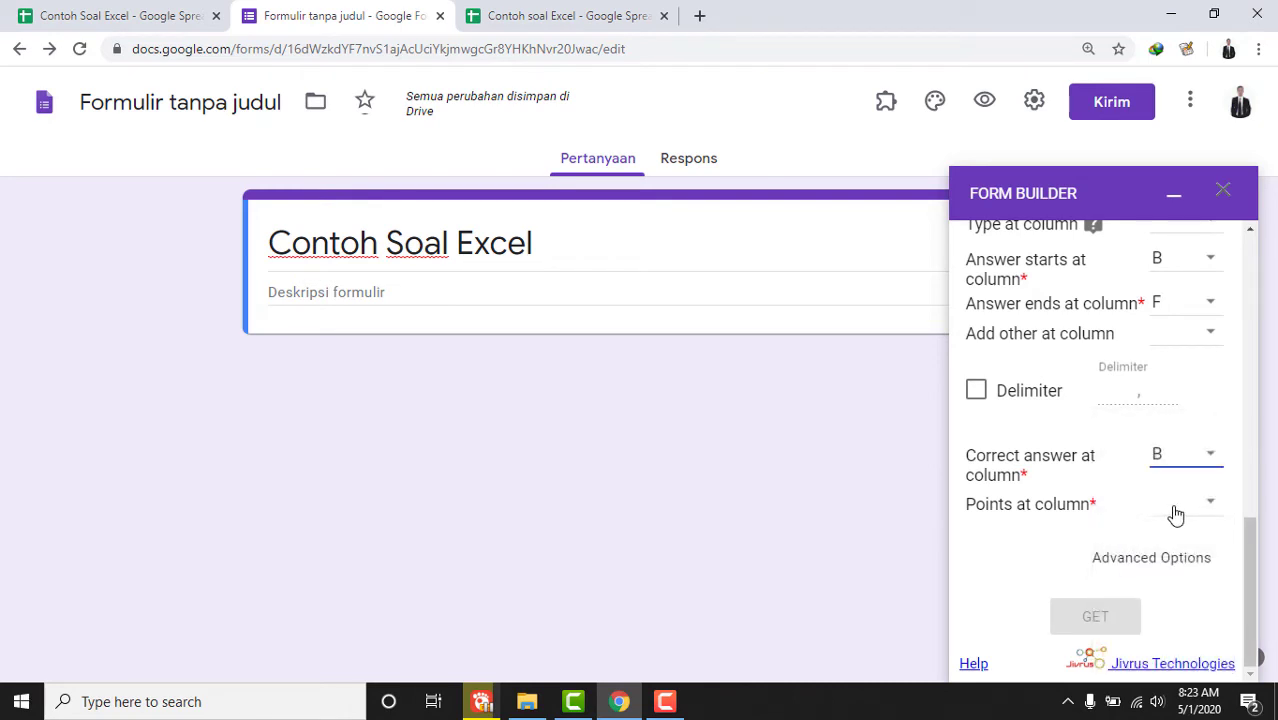
Check the scores in G1:G5 of the spreadsheet and set the points column to G in Form Builder.
click(1175, 514)
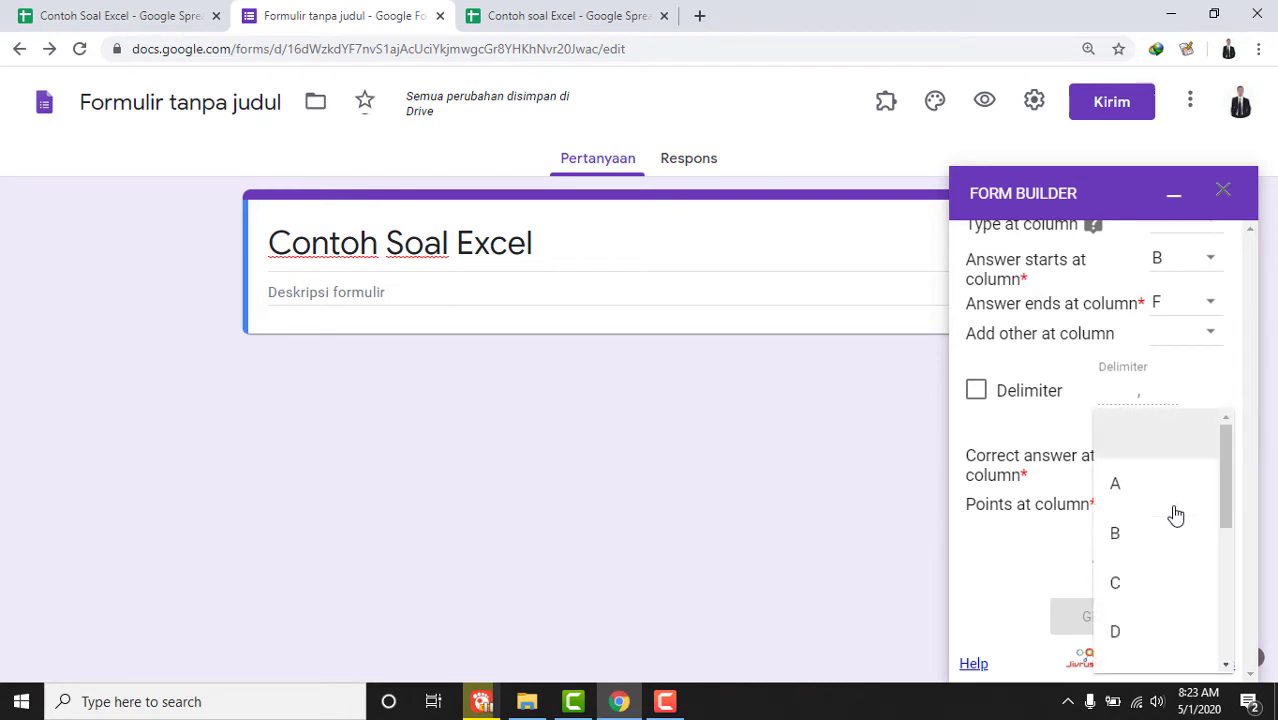
click(1163, 442)
click(545, 14)
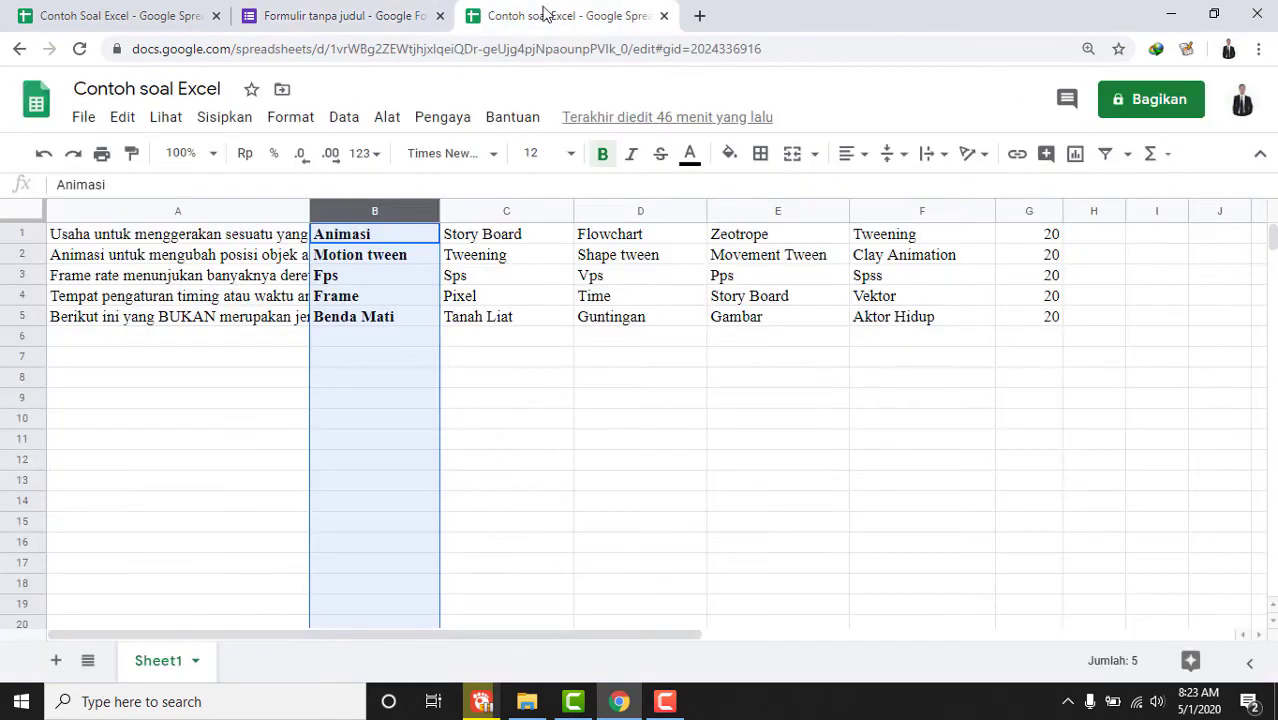
drag(1036, 240, 1046, 318)
click(322, 14)
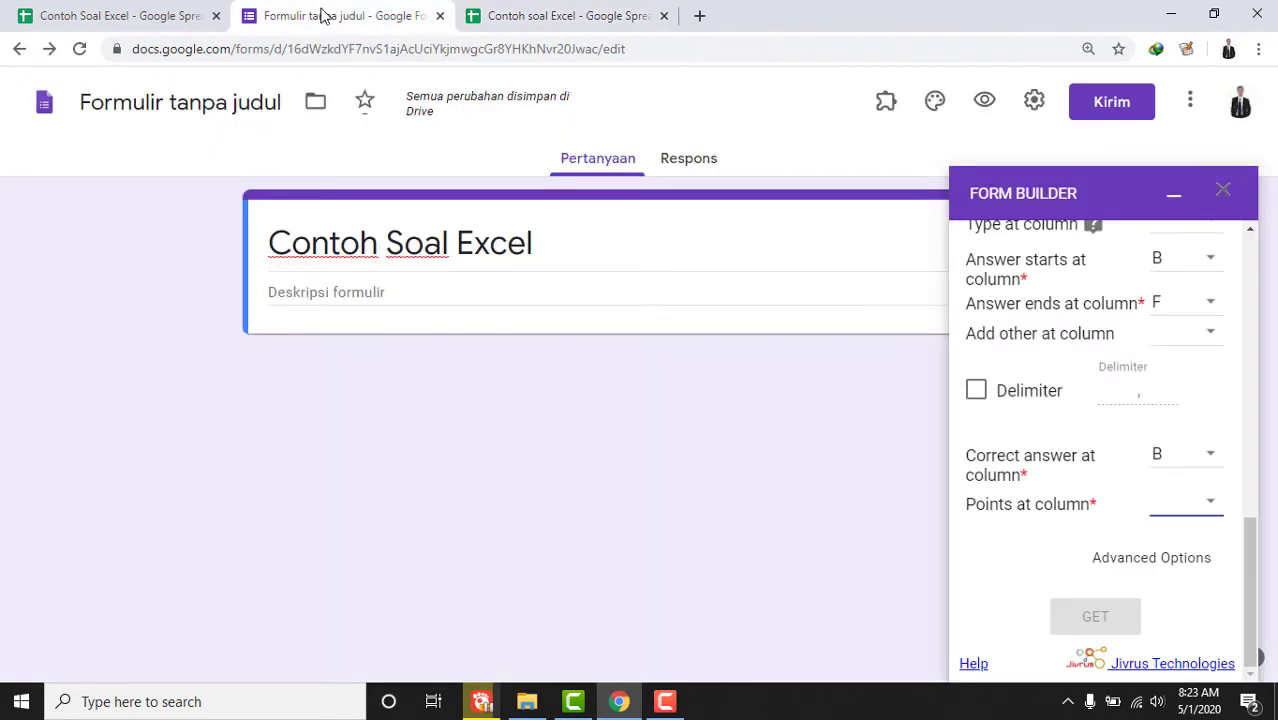
click(1216, 510)
scroll(1168, 600, down, 3)
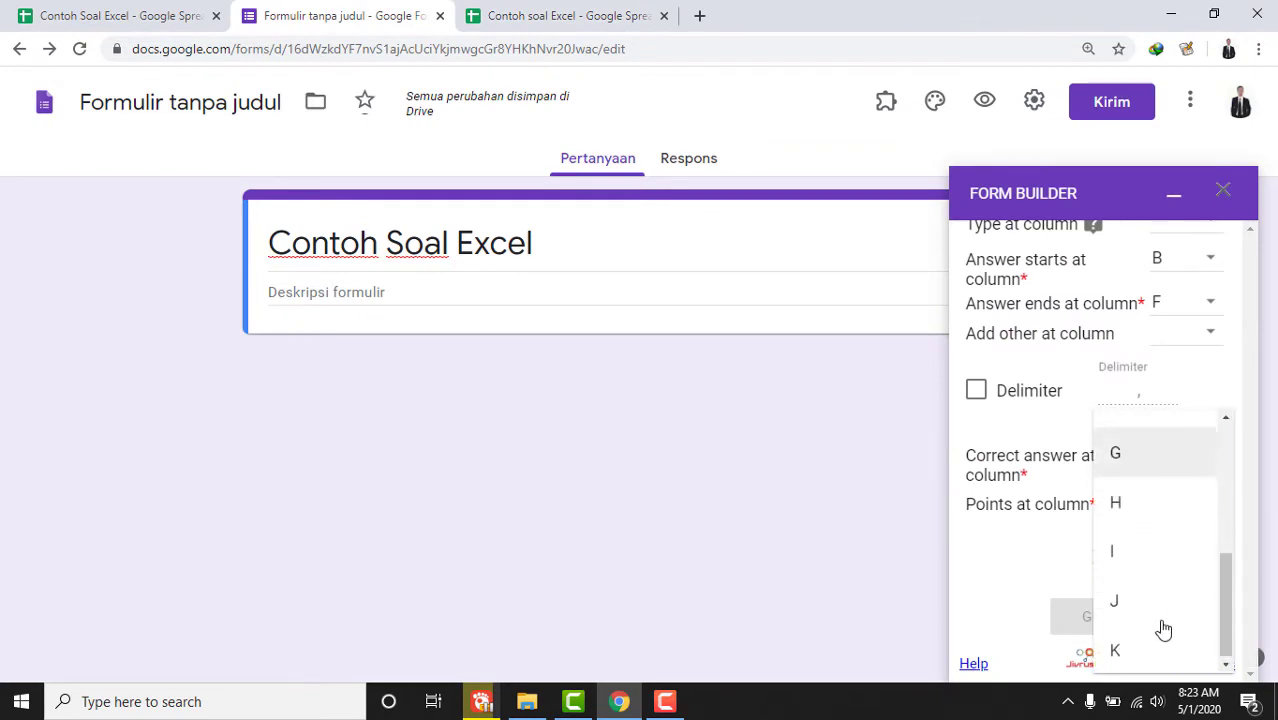
click(1118, 456)
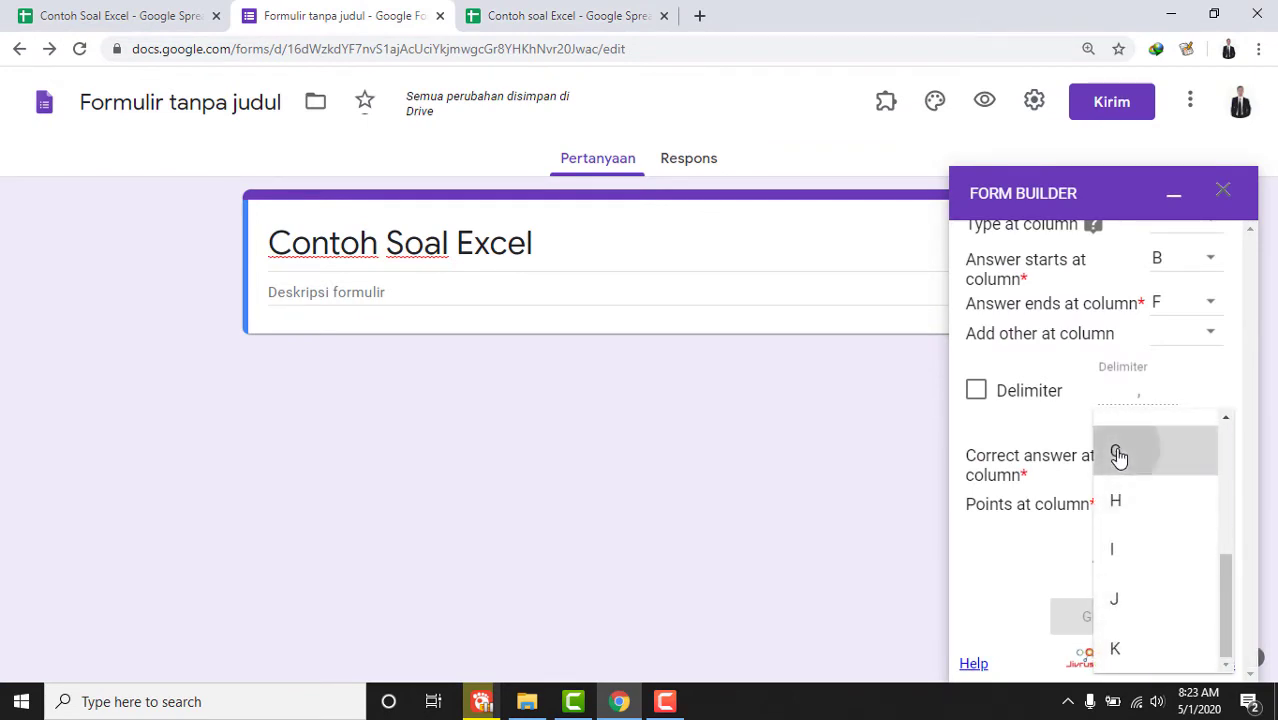
Review the column assignments and get the questions from the spreadsheet.
scroll(1168, 558, up, 3)
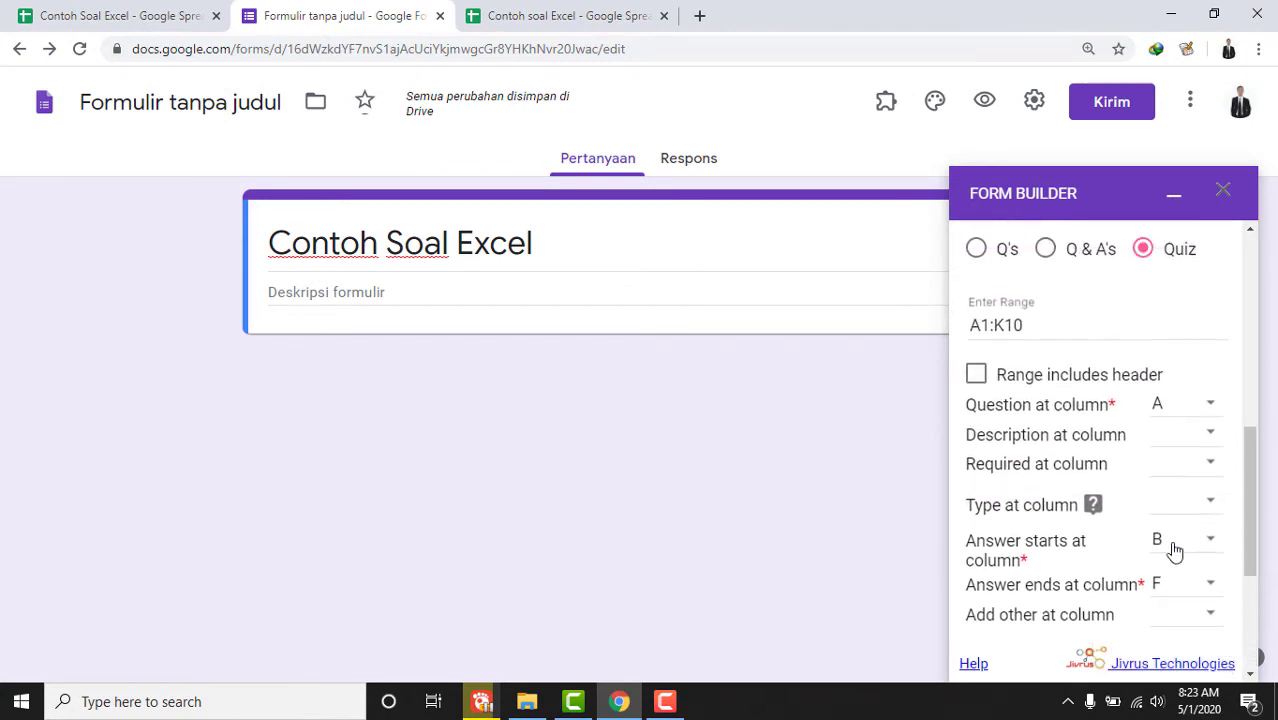
scroll(1175, 550, down, 3)
click(1100, 620)
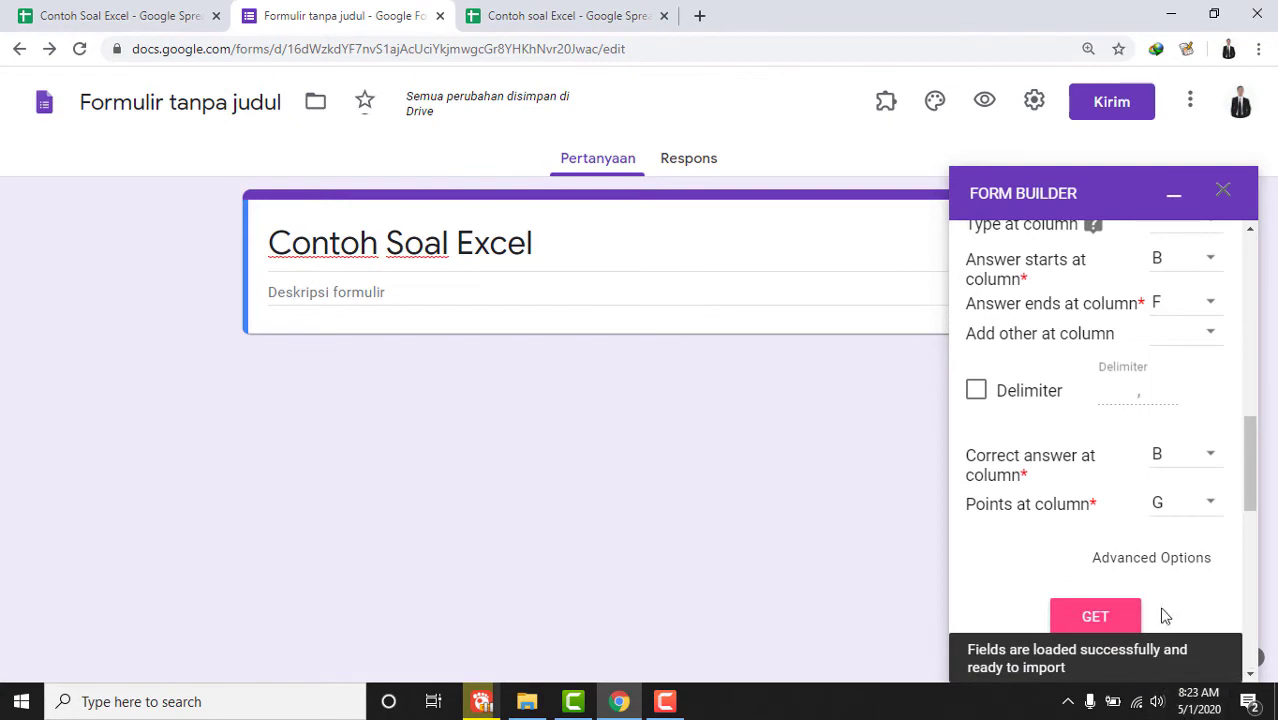
Review the loaded question list, import all the selected questions into the form and close Form Builder.
scroll(1160, 600, down, 4)
scroll(1175, 500, down, 3)
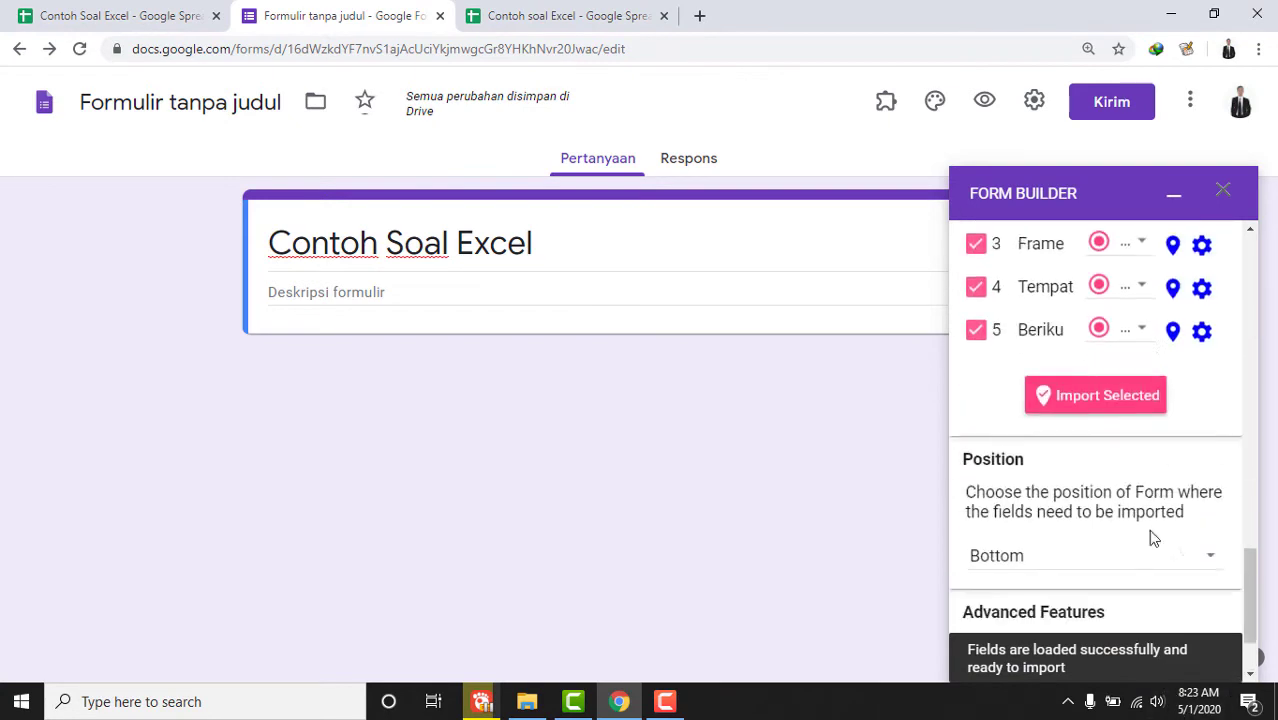
scroll(1153, 538, down, 1)
scroll(1138, 490, up, 1)
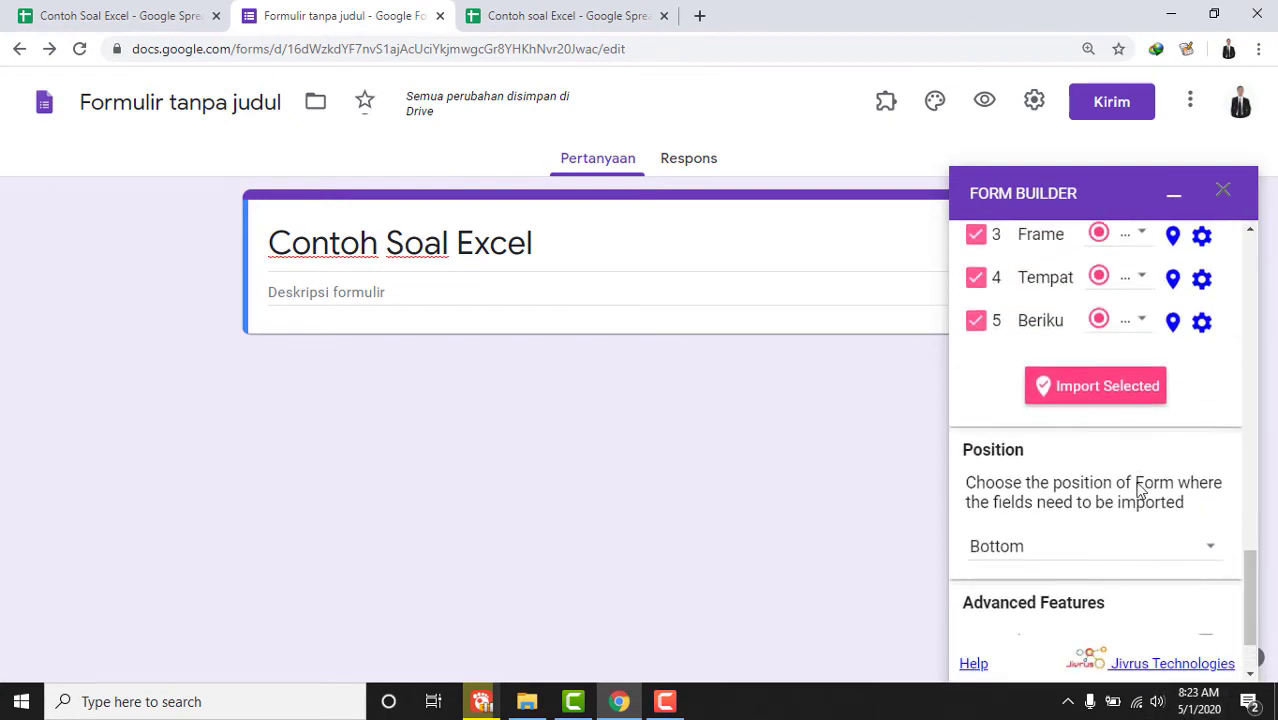
scroll(1140, 488, up, 3)
scroll(1140, 478, down, 3)
click(1113, 395)
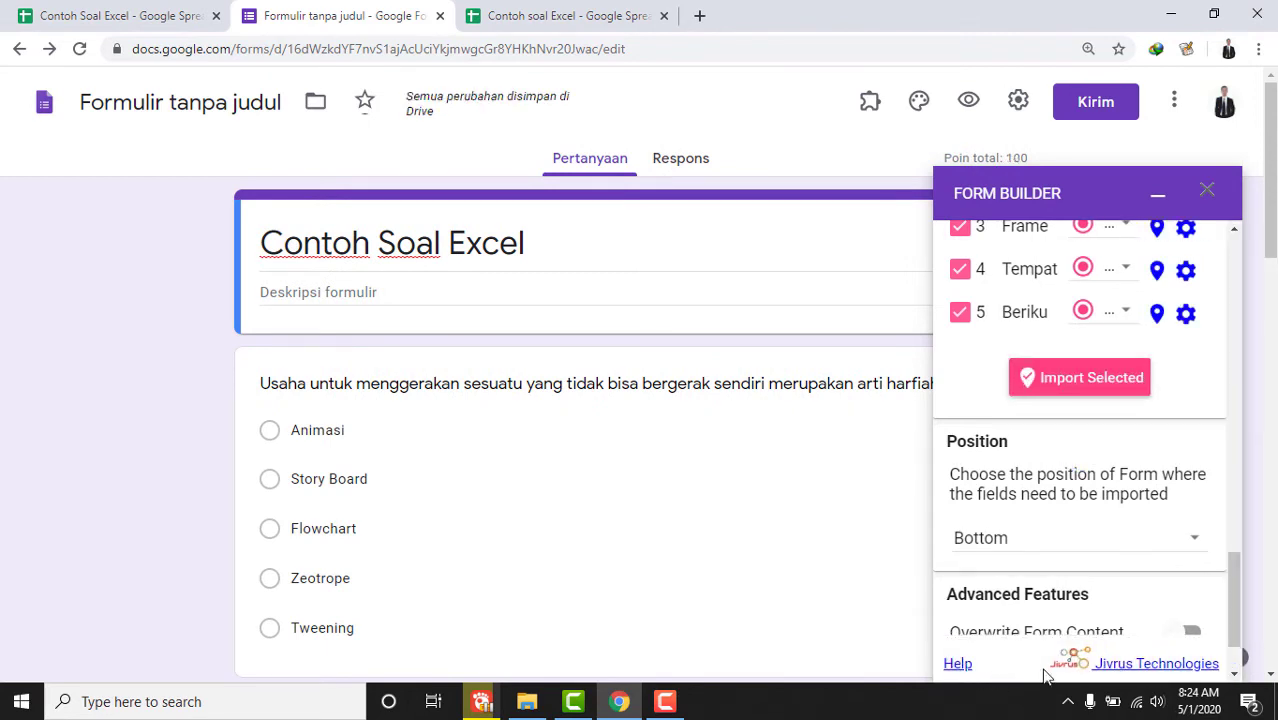
click(1208, 195)
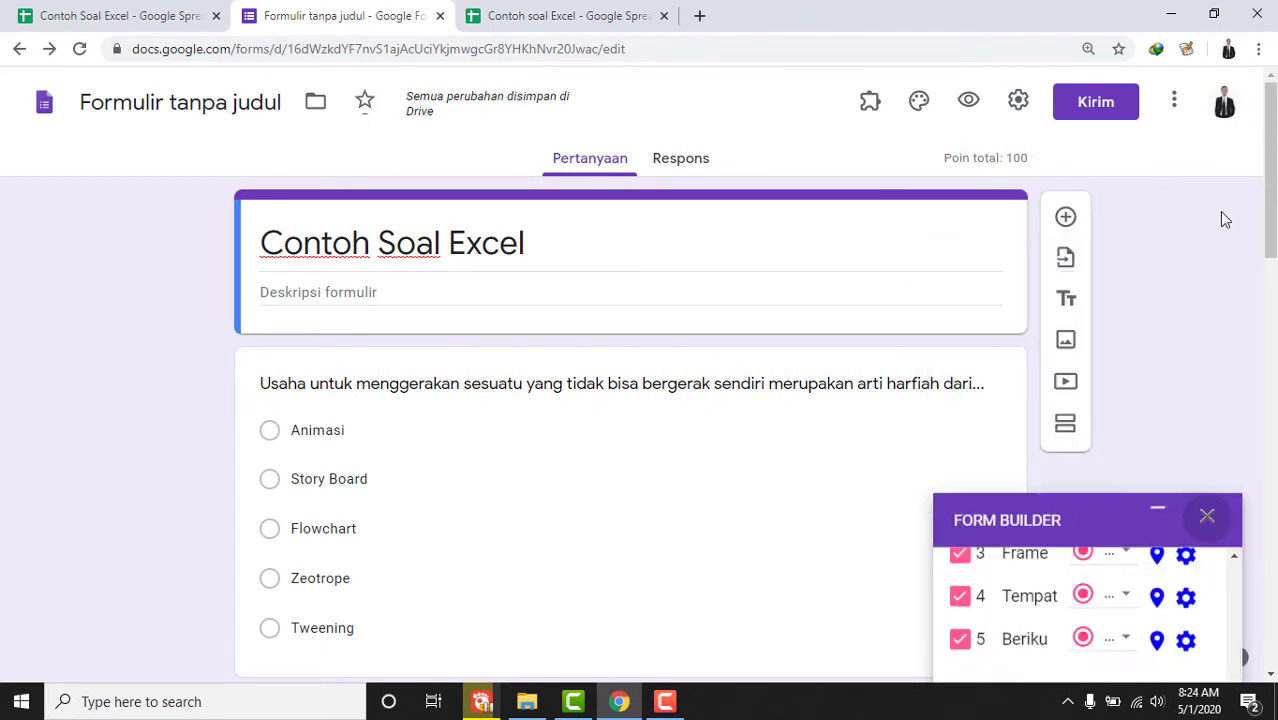
Open the first imported question in the form and examine its answer options and marked correct answer.
scroll(984, 371, down, 1)
click(797, 358)
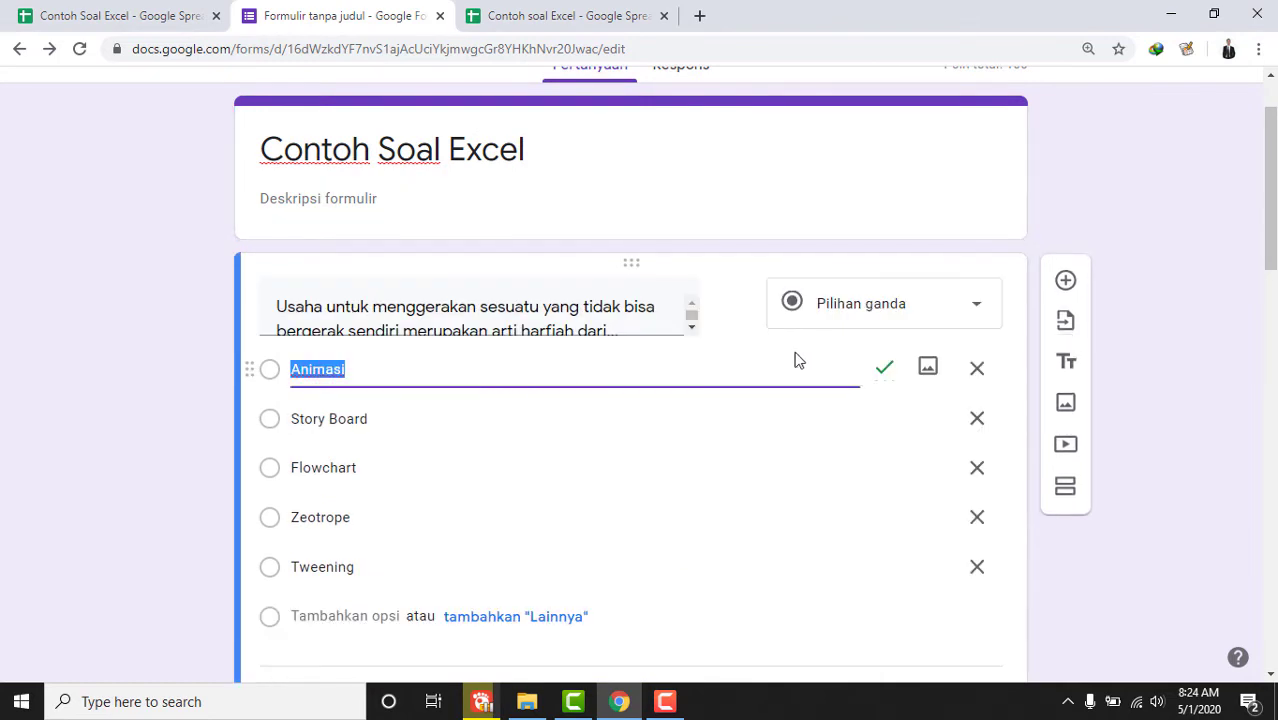
scroll(774, 371, down, 2)
scroll(748, 357, up, 3)
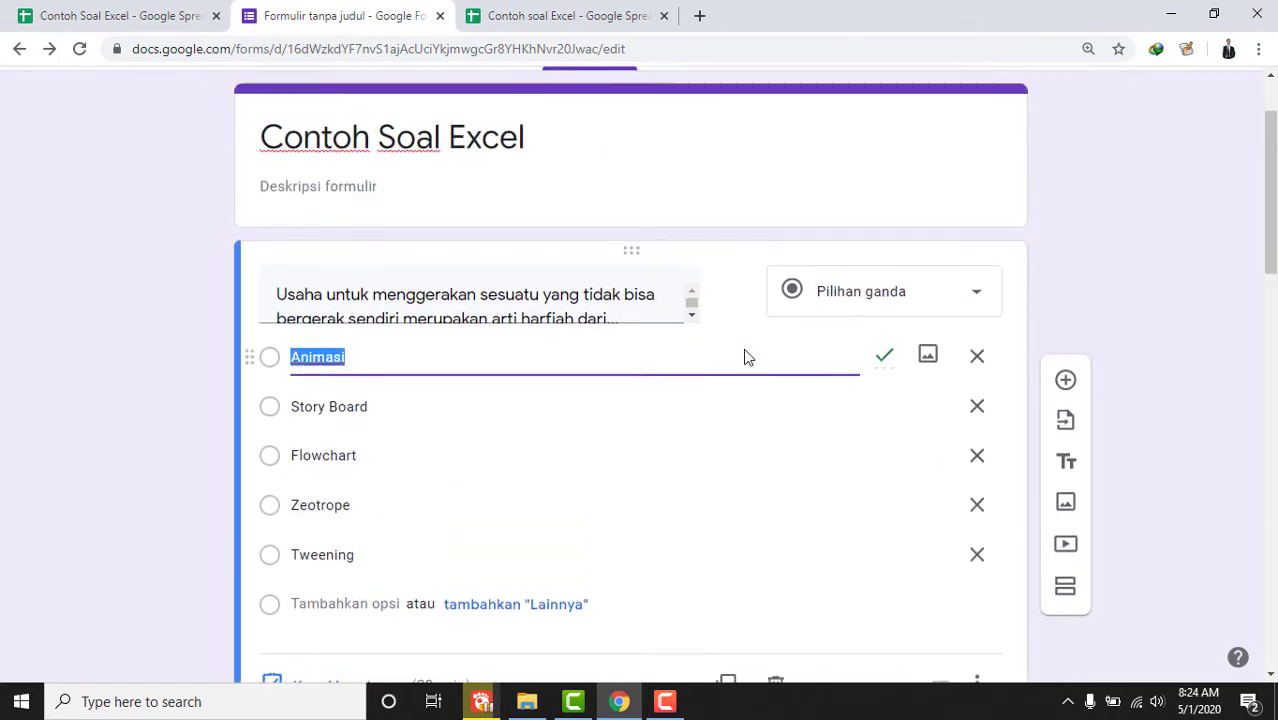
Make the first question, about "Usaha untuk menggerakan sesuatu", required (Wajib diisi).
scroll(870, 460, down, 1)
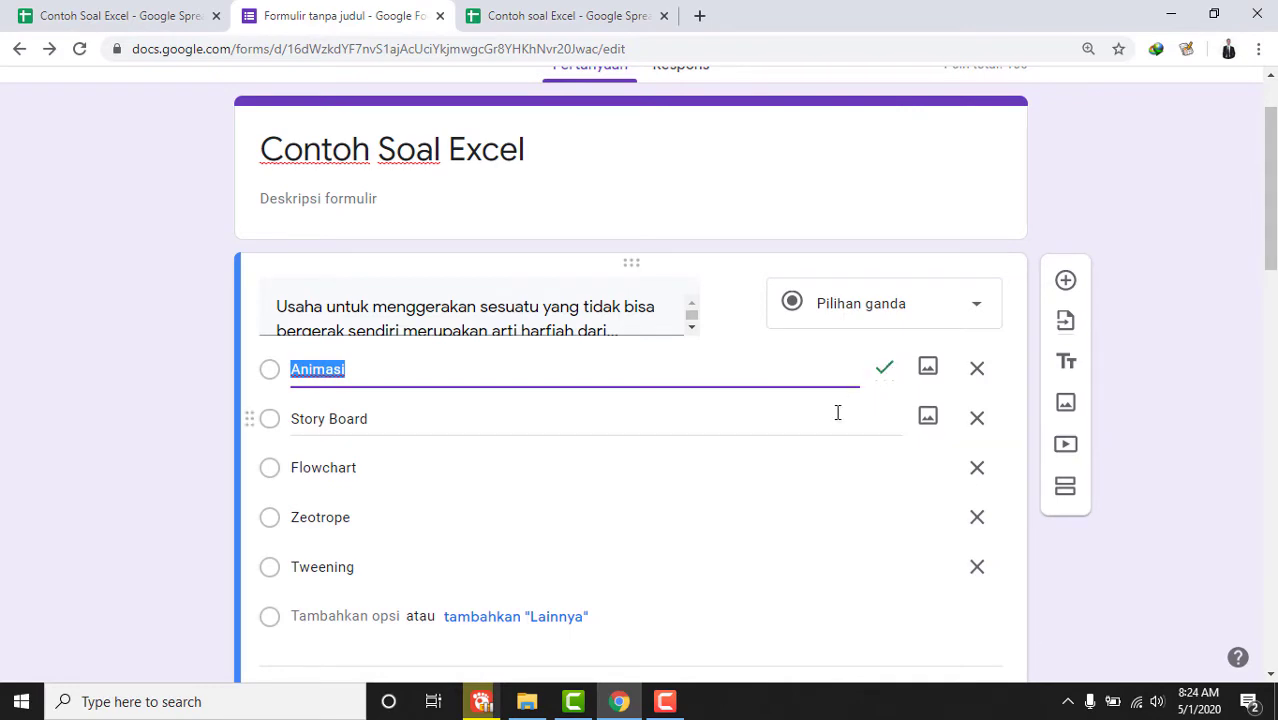
scroll(836, 405, down, 3)
scroll(835, 371, up, 1)
scroll(880, 423, down, 2)
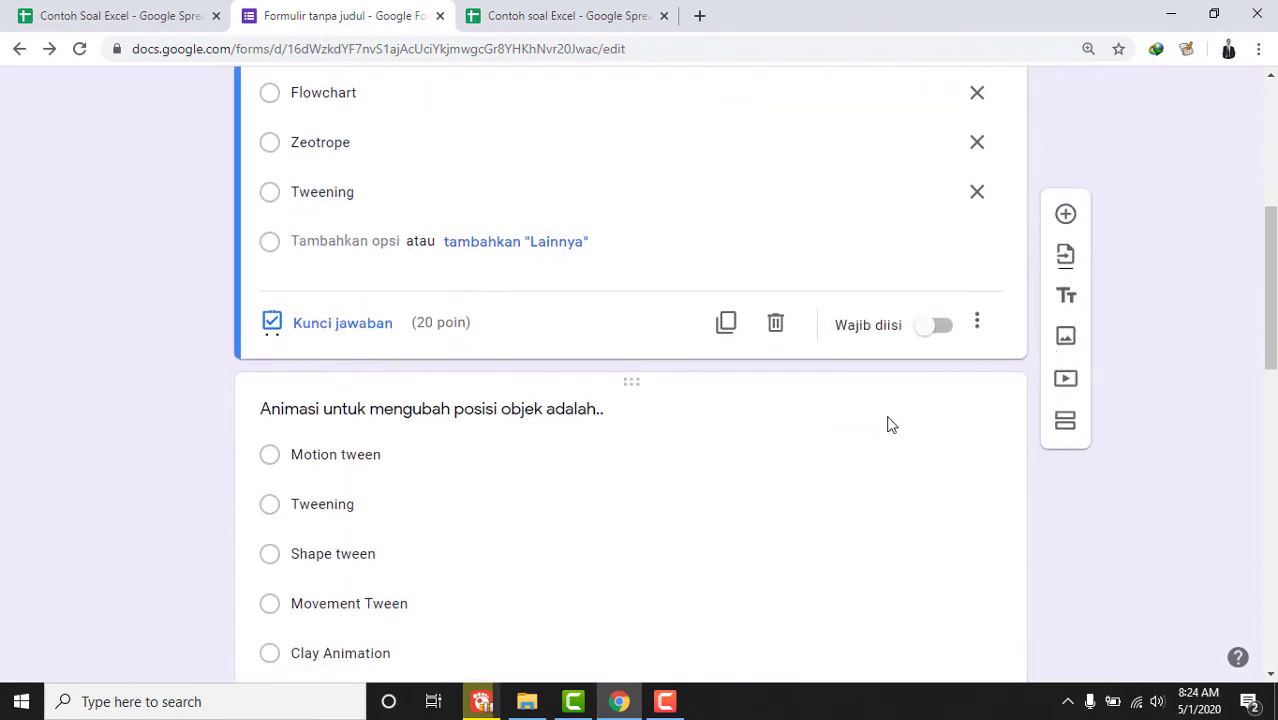
scroll(900, 380, up, 2)
scroll(935, 450, down, 1)
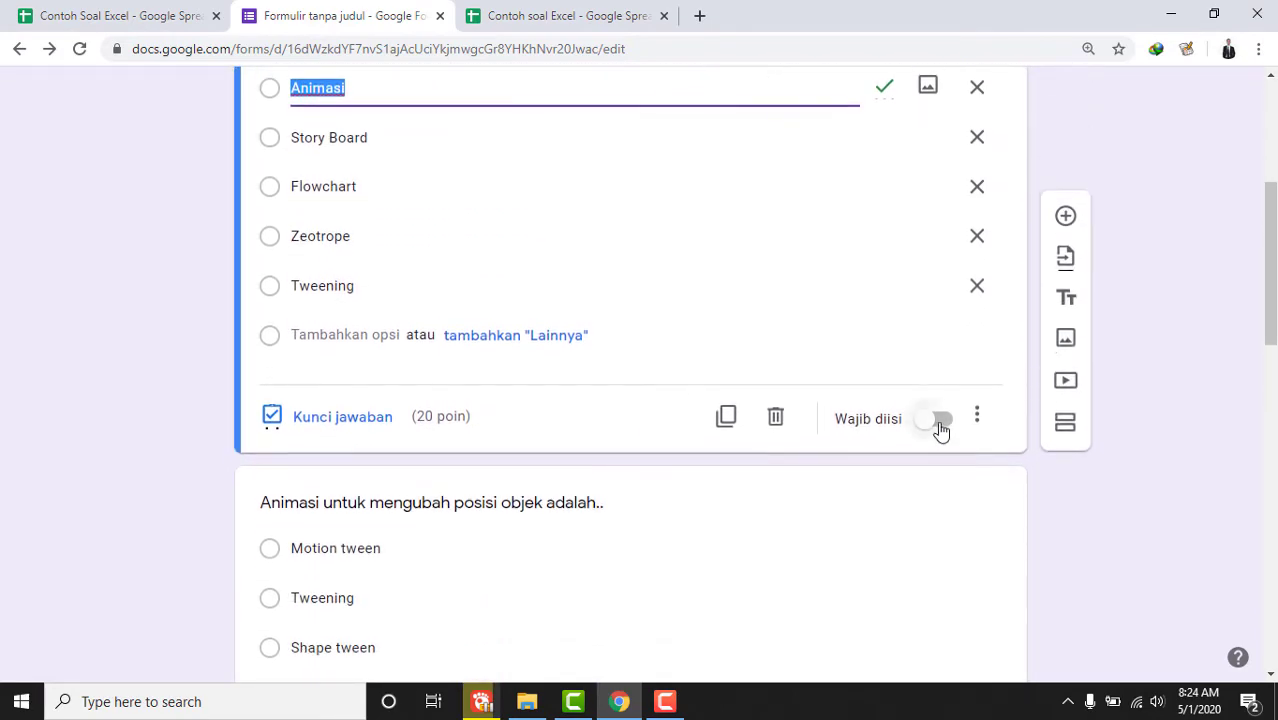
click(940, 420)
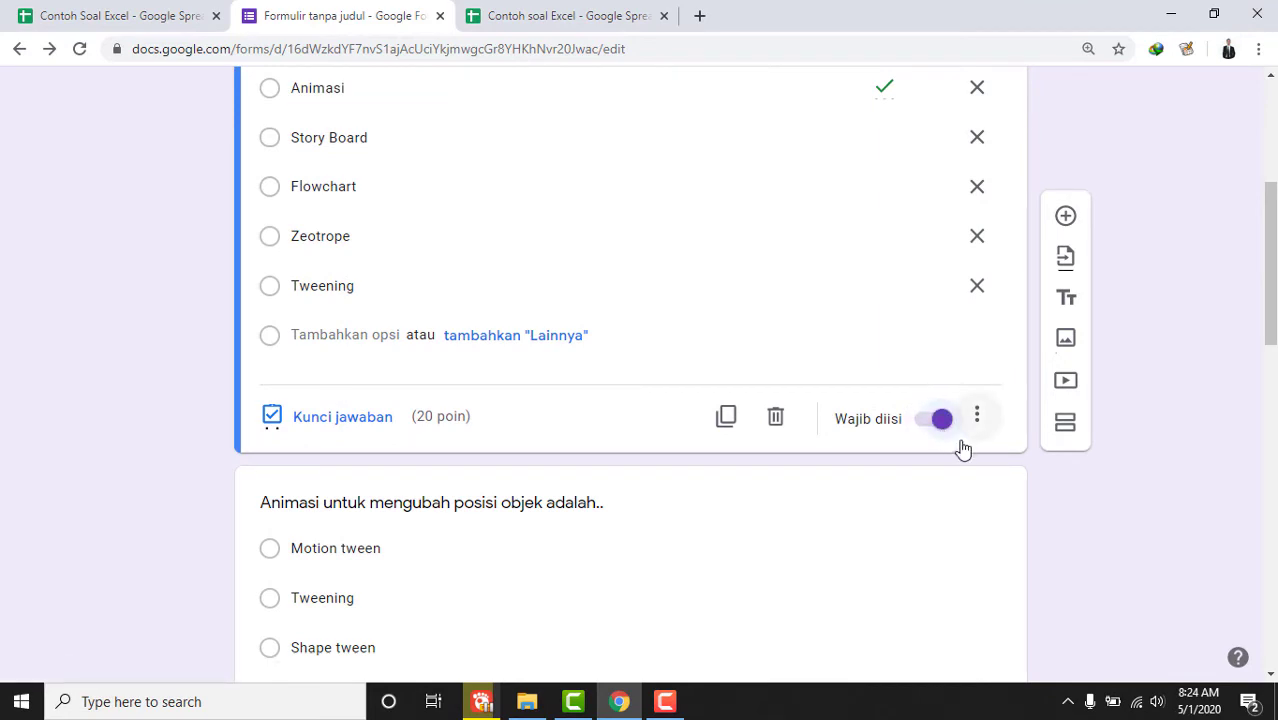
Make the second question, "Animasi untuk mengubah posisi objek adalah..", required (Wajib diisi).
scroll(970, 405, up, 1)
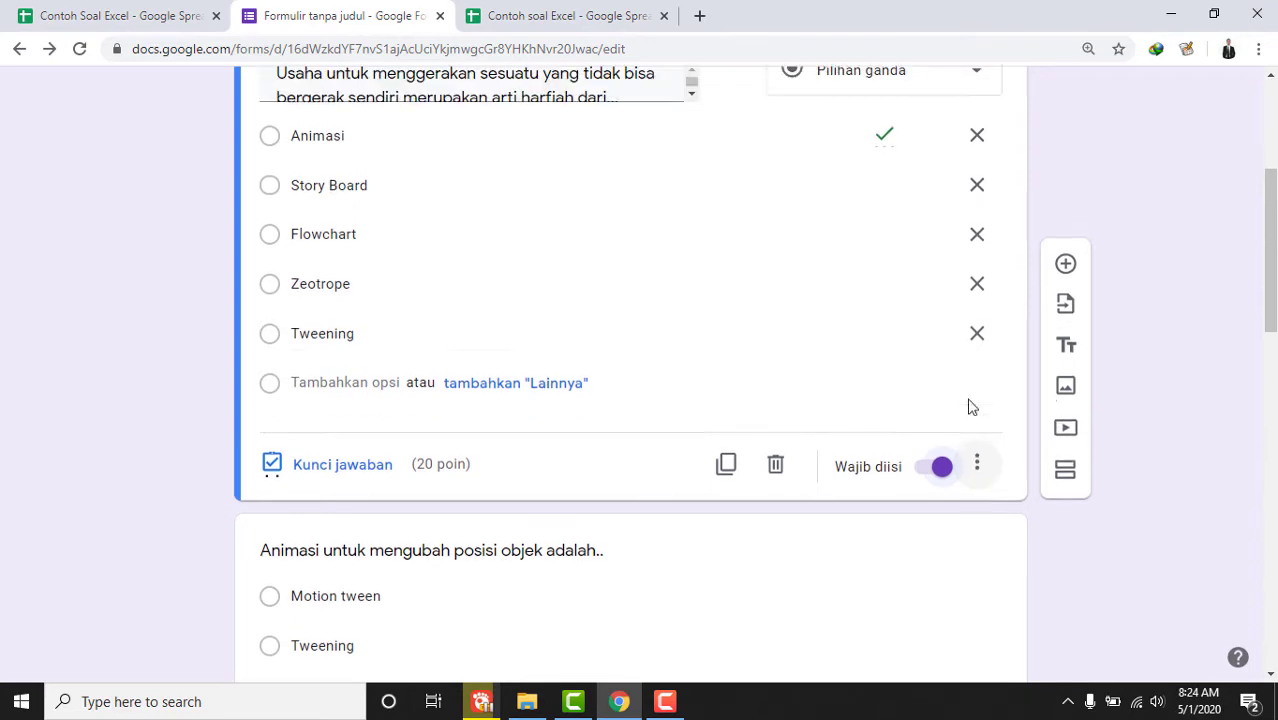
scroll(970, 440, down, 2)
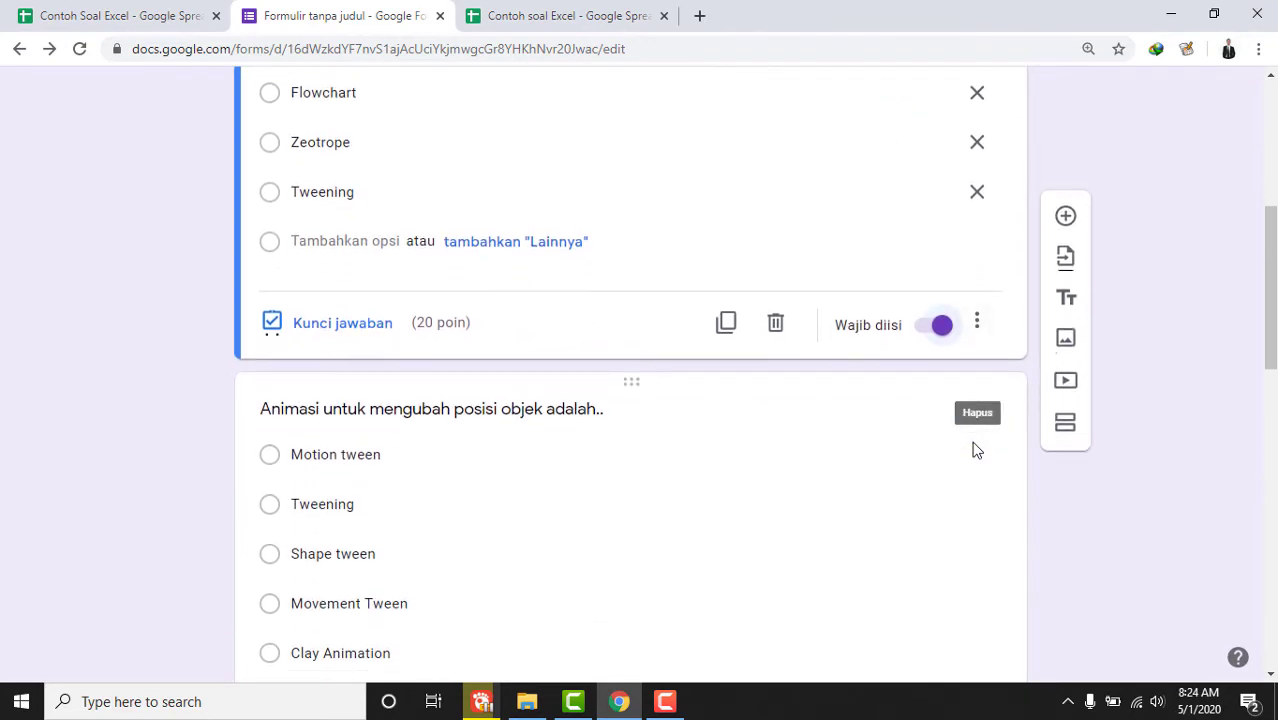
scroll(956, 507, down, 2)
scroll(949, 541, up, 1)
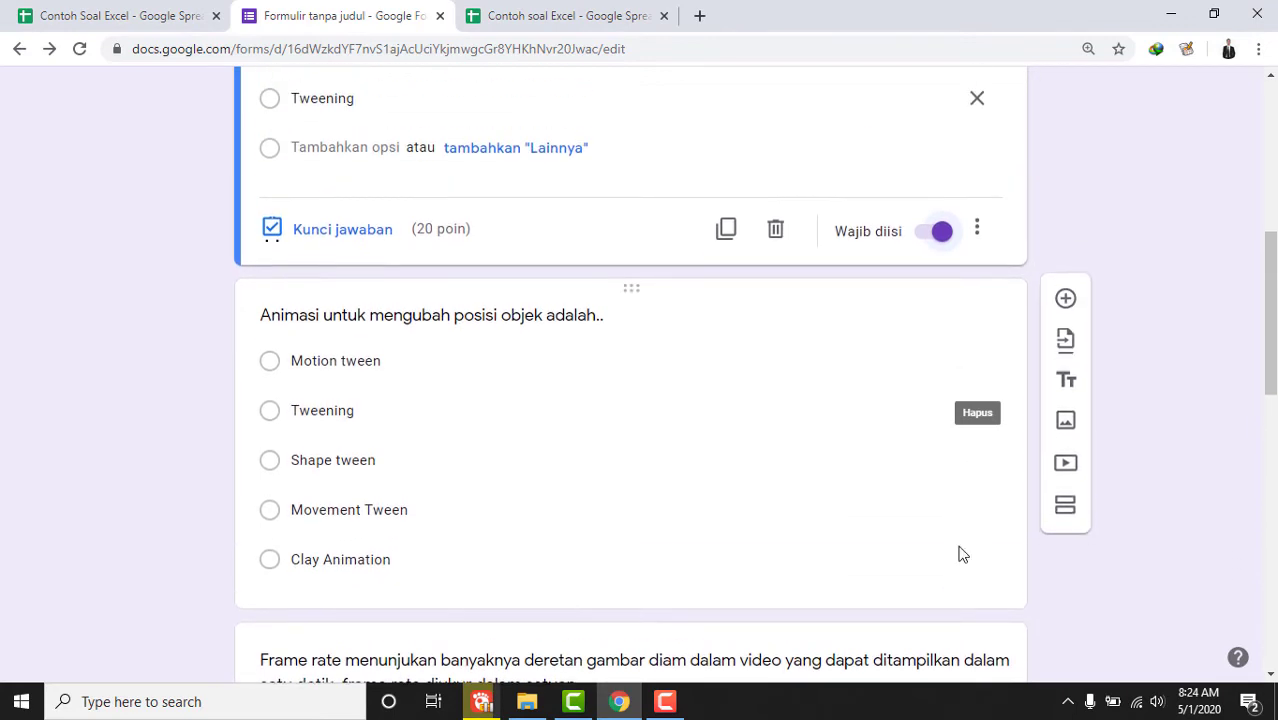
scroll(960, 550, down, 3)
click(925, 305)
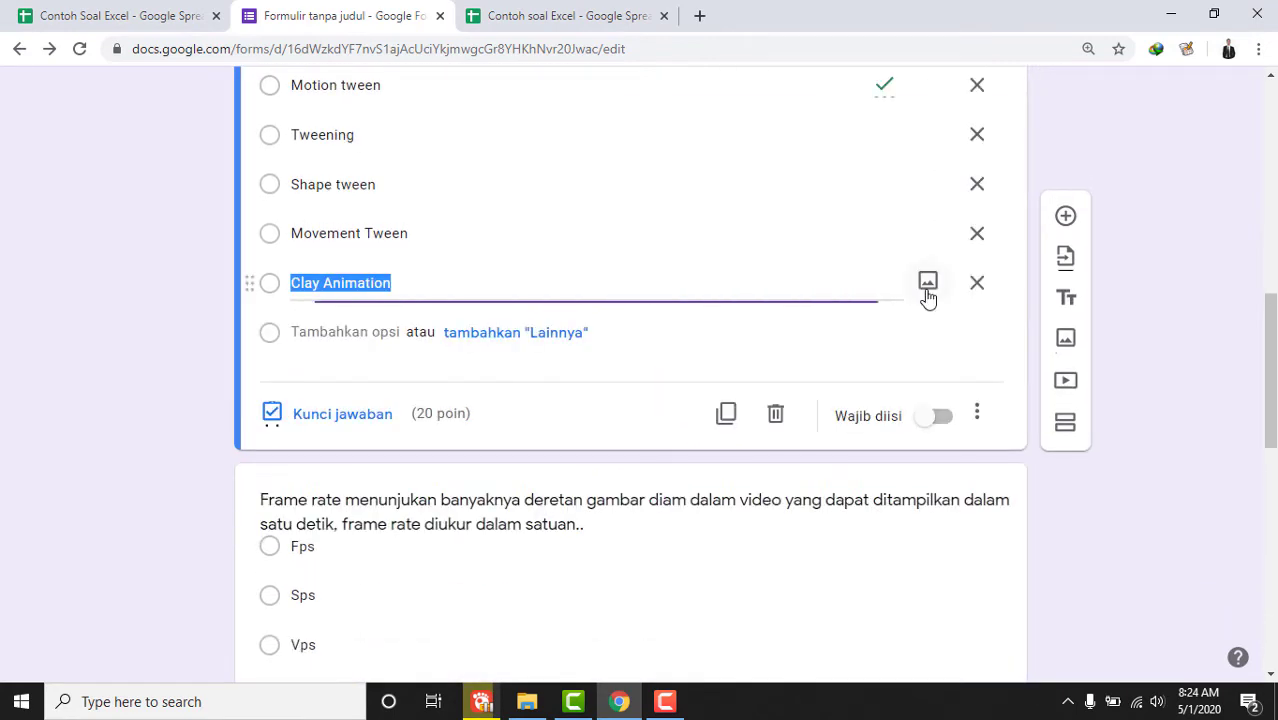
click(941, 415)
scroll(1000, 480, down, 2)
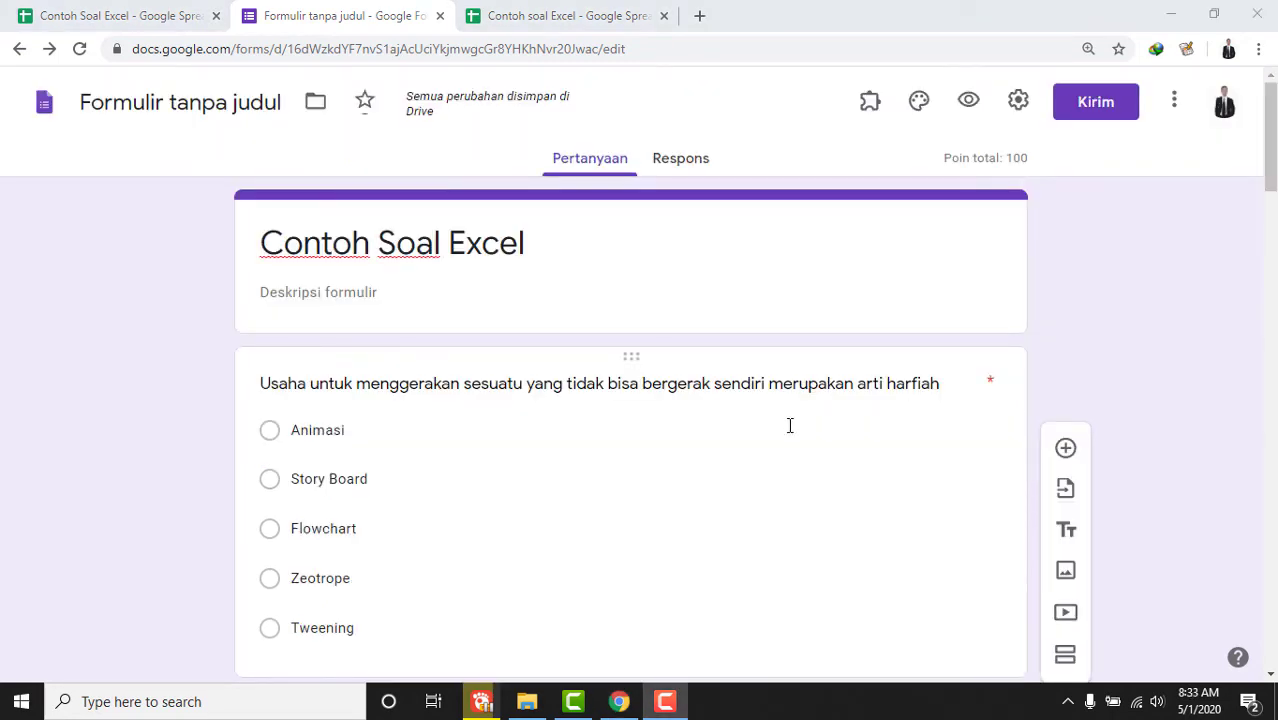
Enable shuffled question order (Acak urutan pertanyaan) in the form's presentation settings and save them.
scroll(805, 471, down, 4)
scroll(809, 481, up, 3)
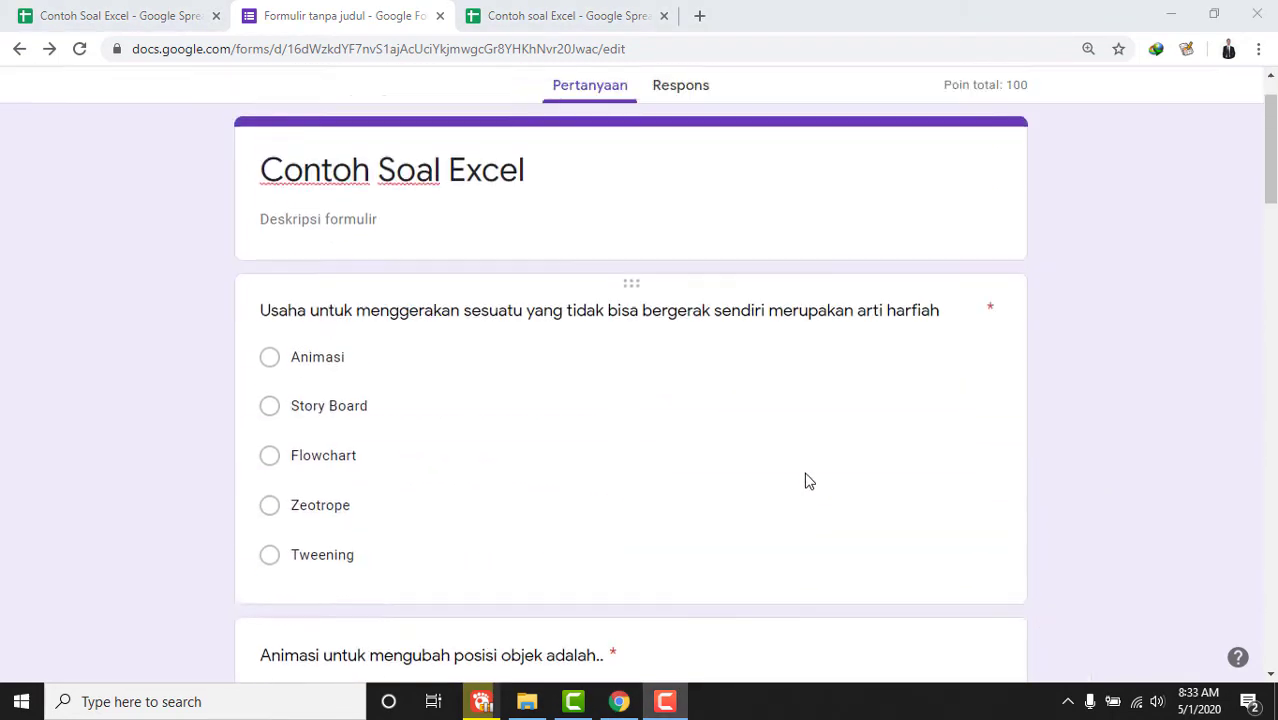
scroll(809, 481, up, 1)
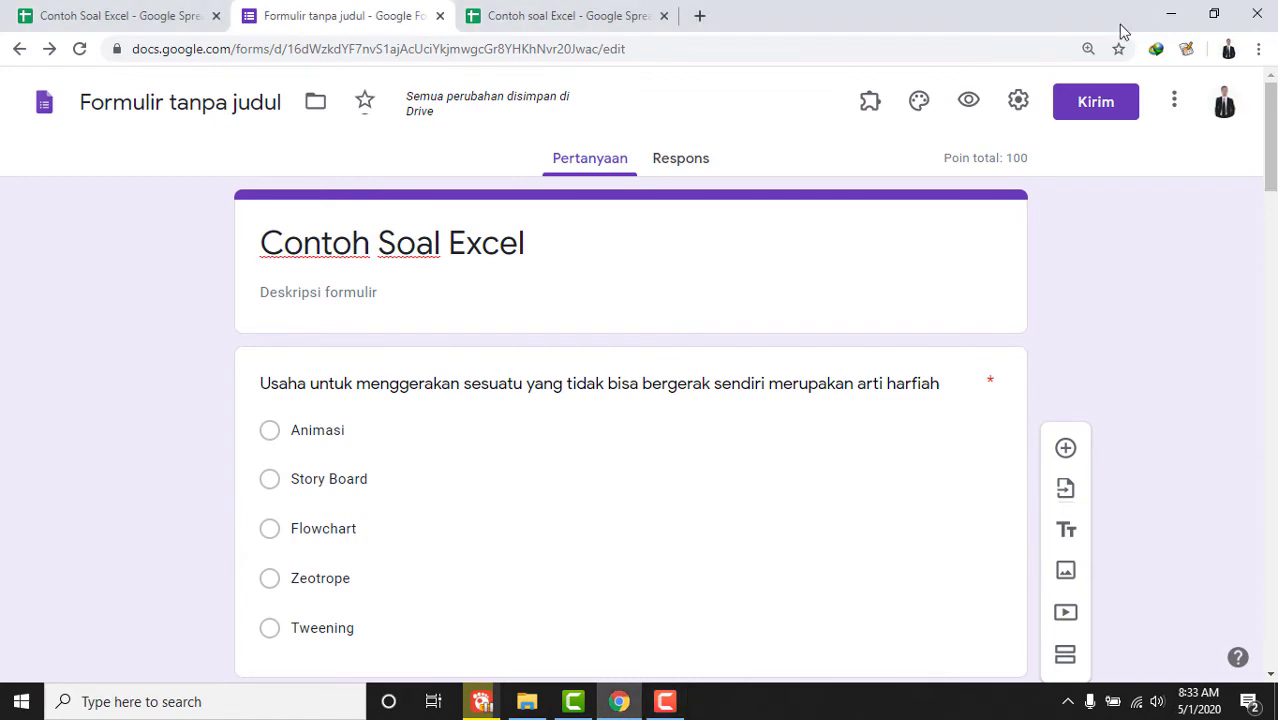
click(1177, 103)
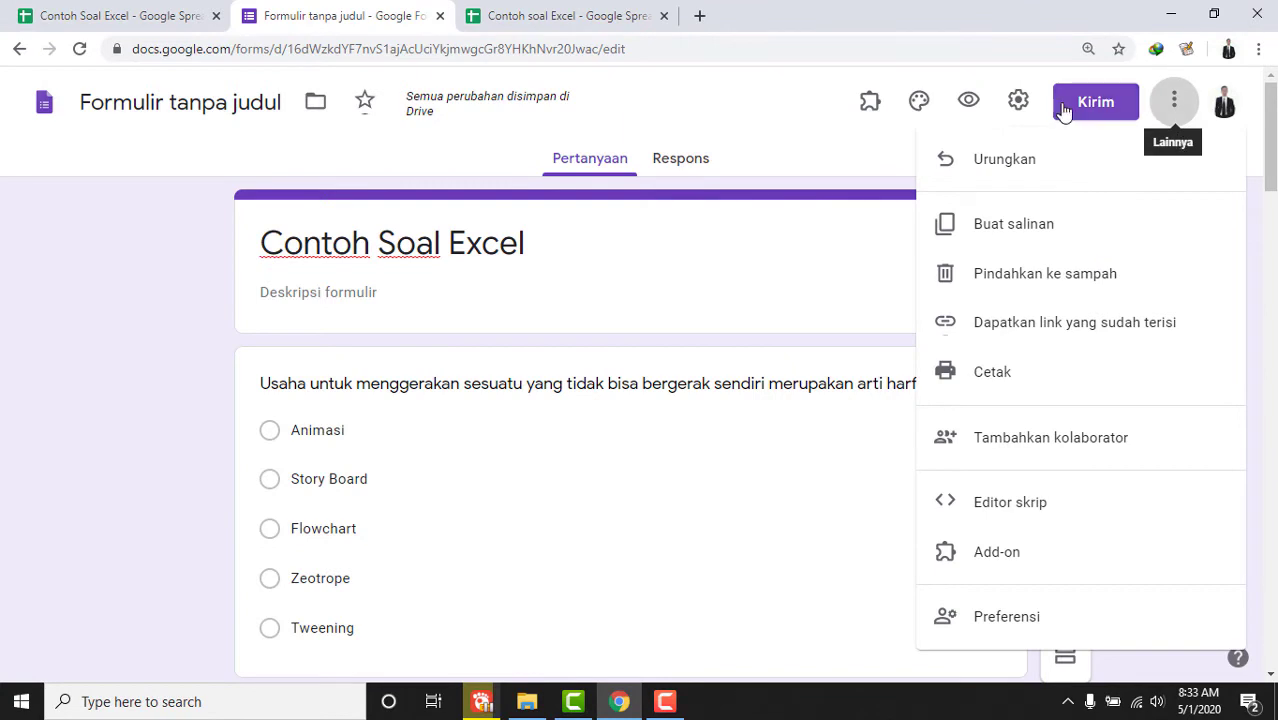
click(1020, 103)
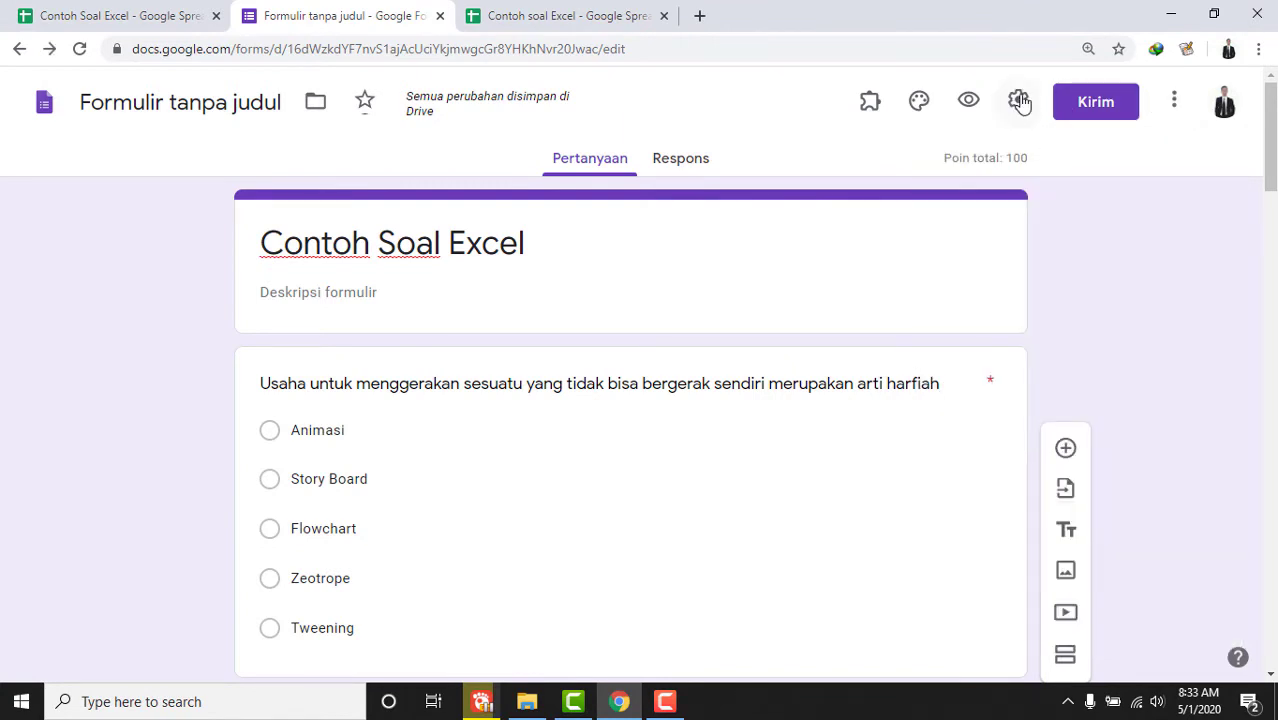
click(1020, 103)
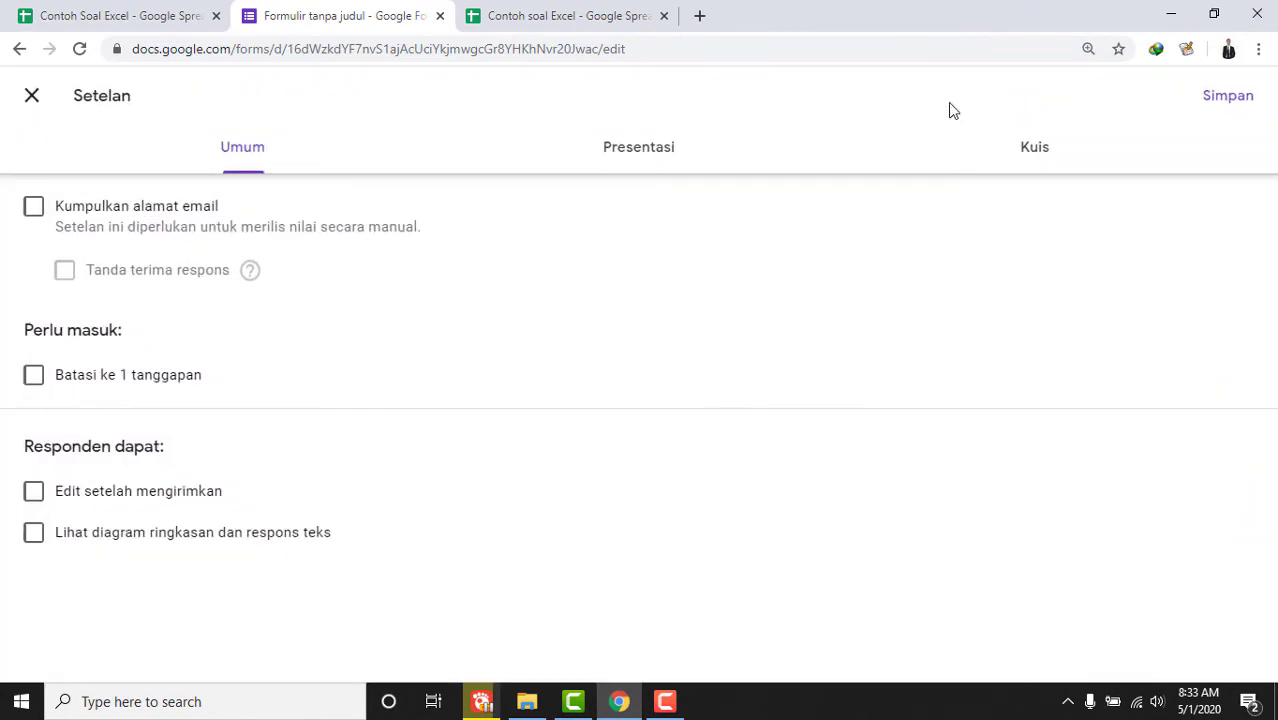
click(640, 145)
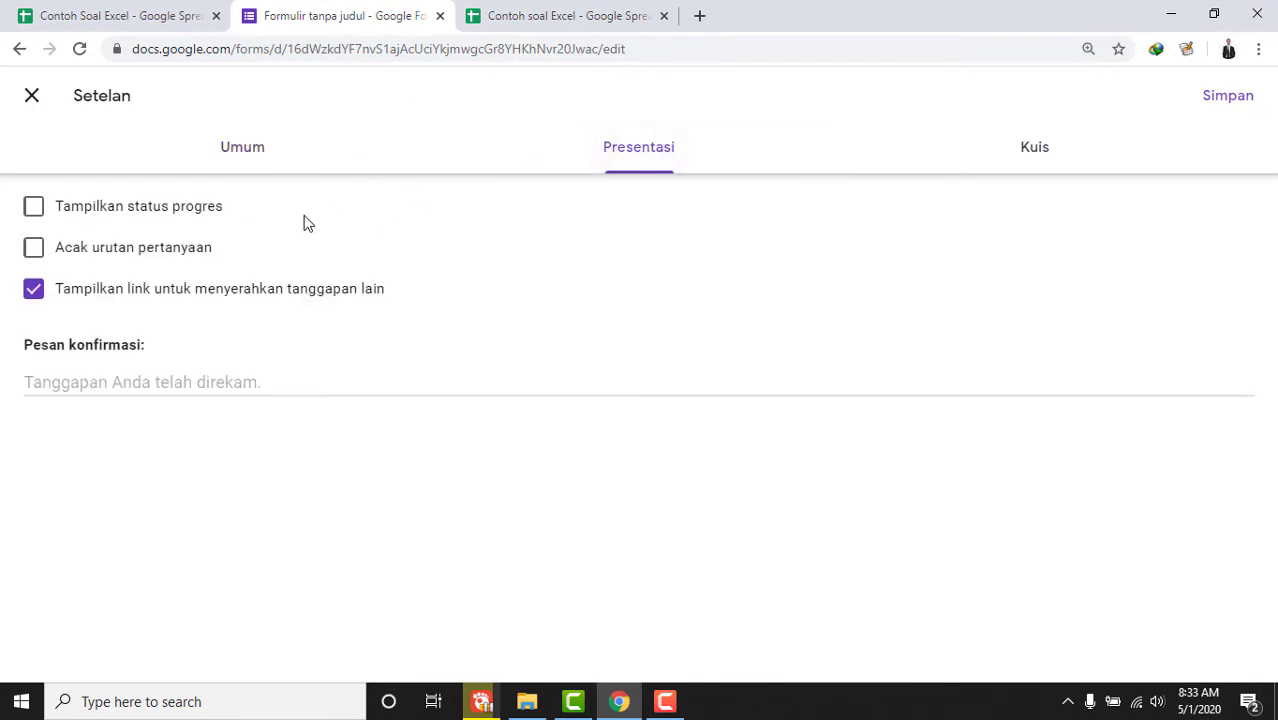
click(34, 250)
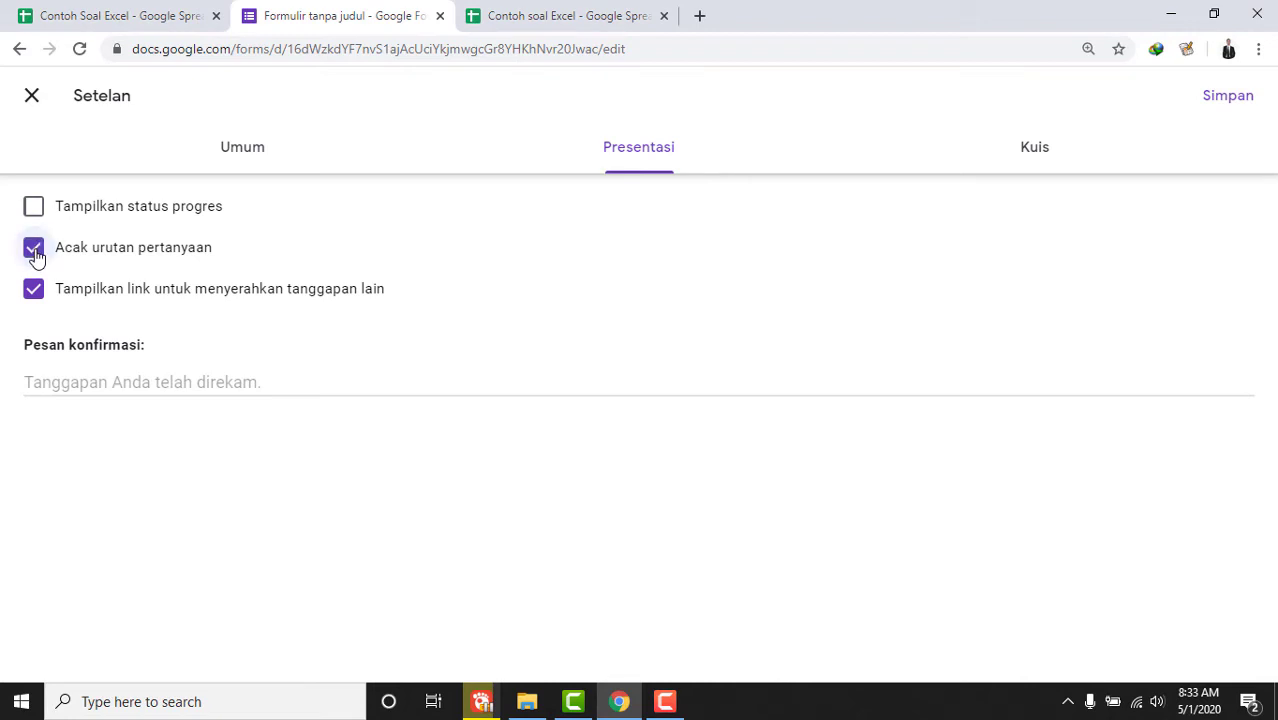
click(1228, 96)
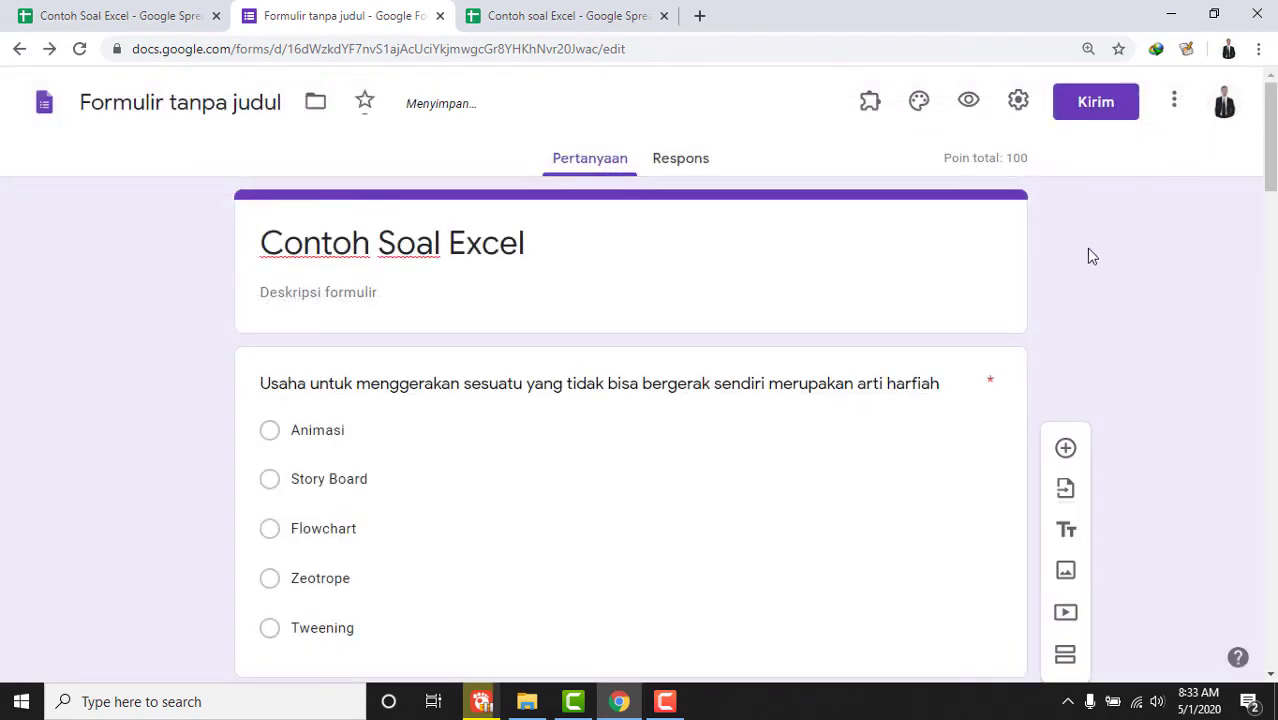
Turn on shuffled option order (Acak urutan opsi) for the first question.
scroll(1107, 274, down, 3)
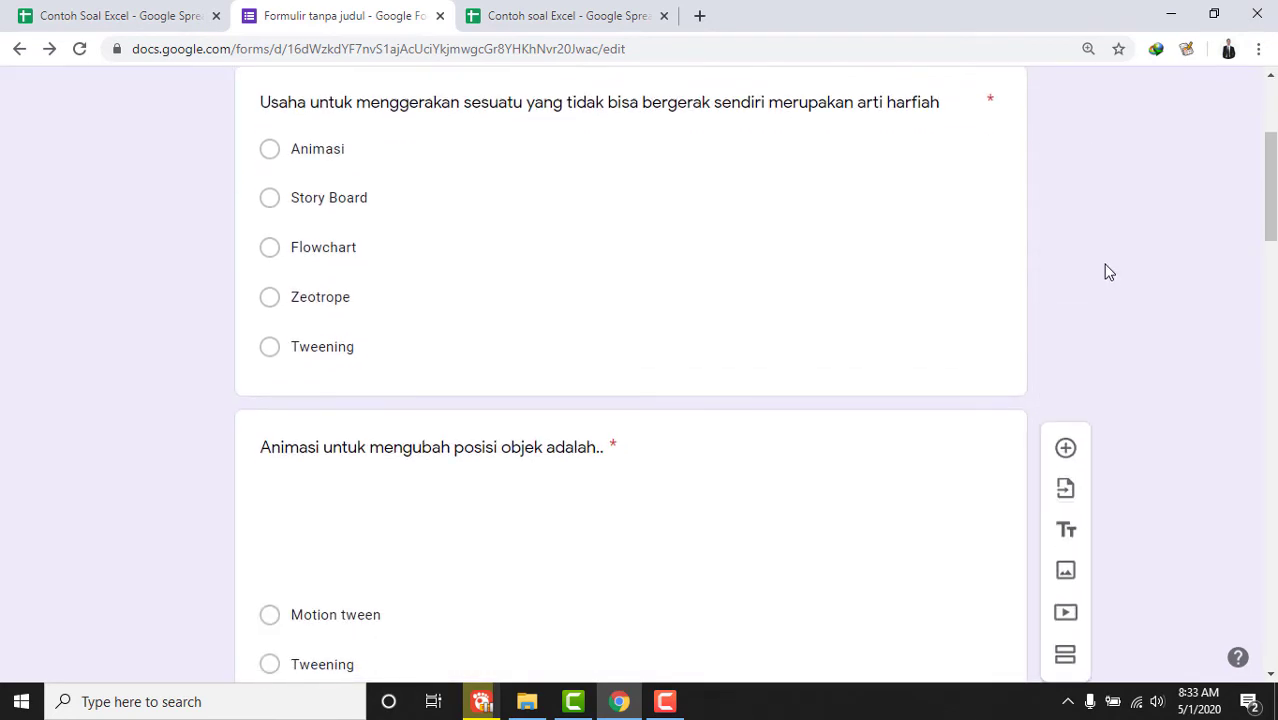
scroll(1108, 272, up, 1)
click(622, 452)
scroll(625, 445, down, 3)
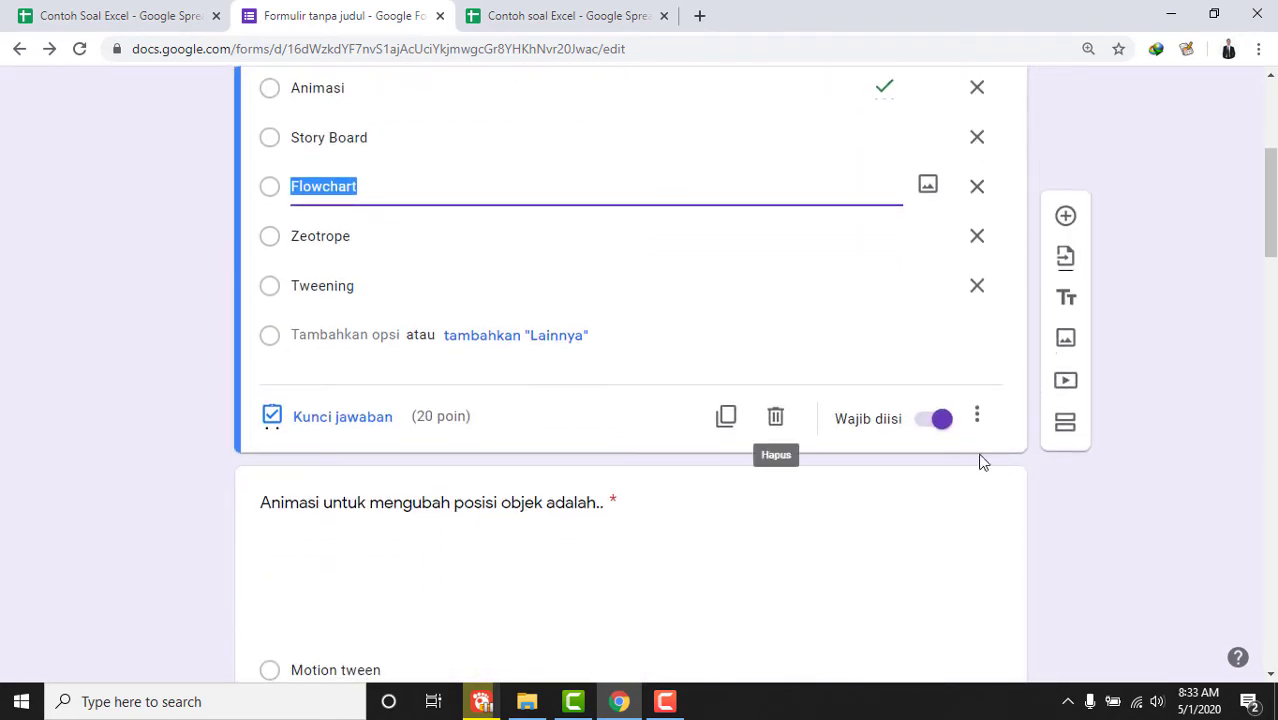
click(979, 418)
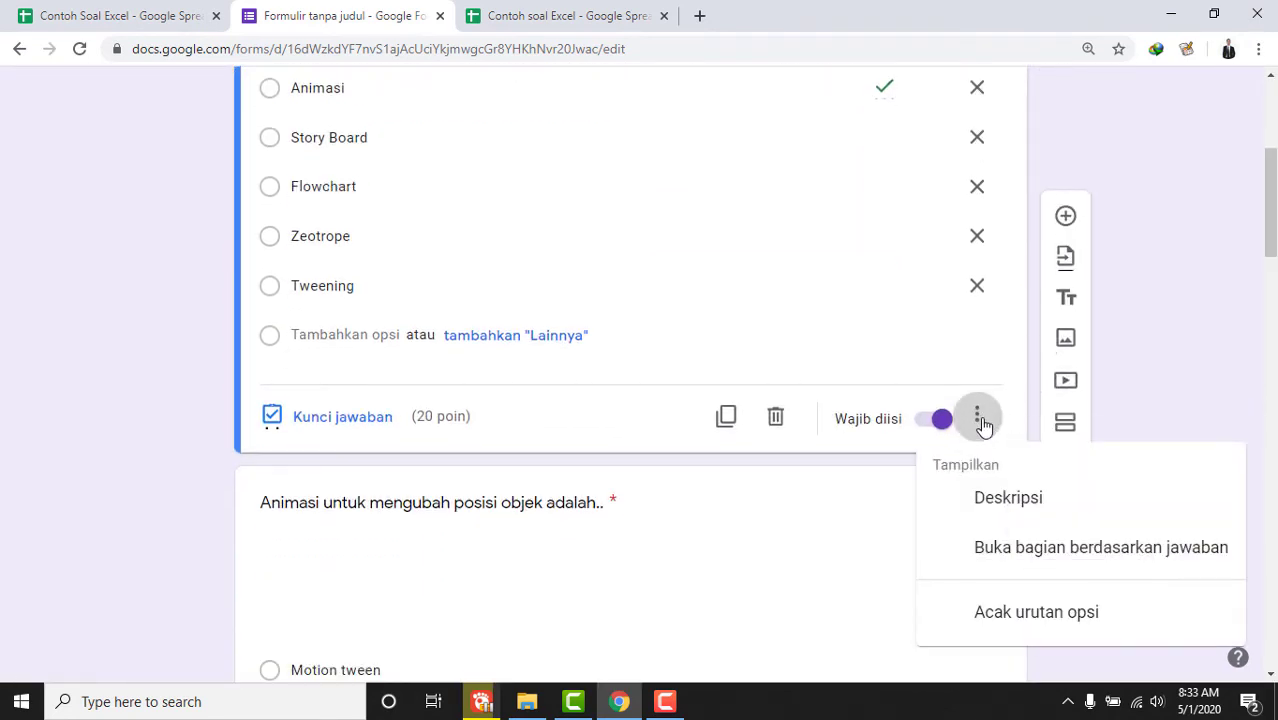
click(983, 424)
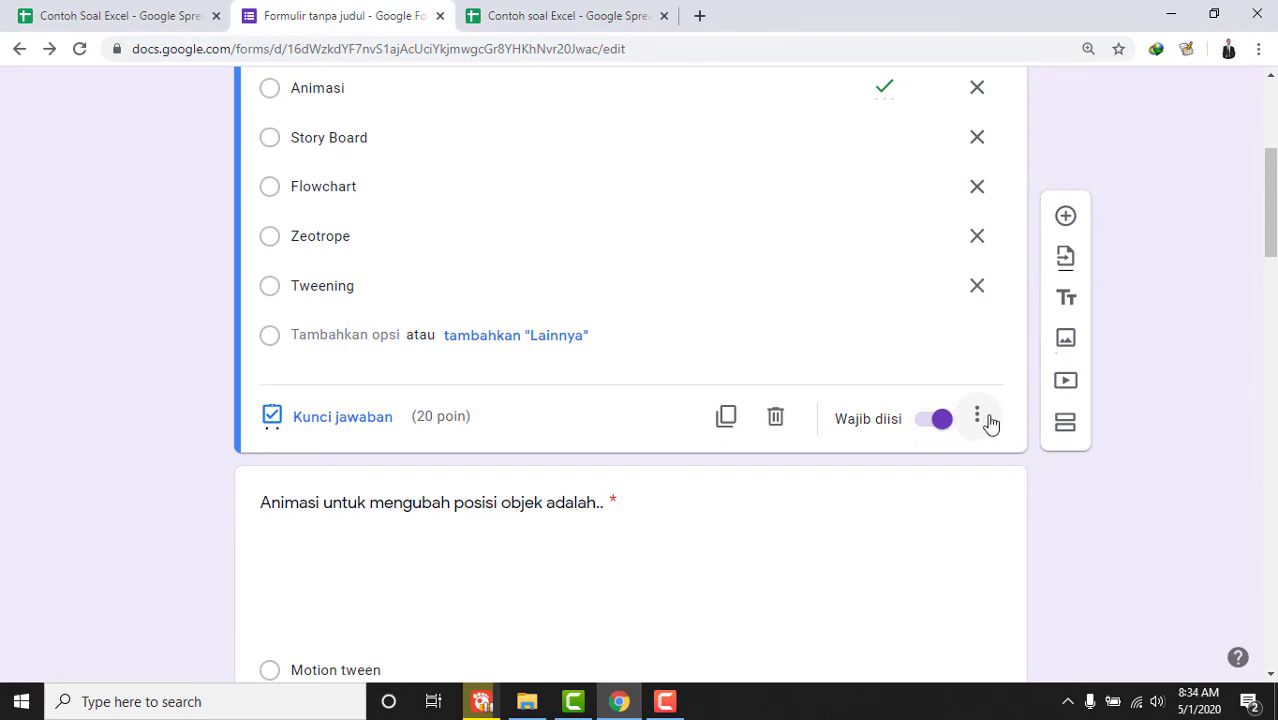
click(987, 422)
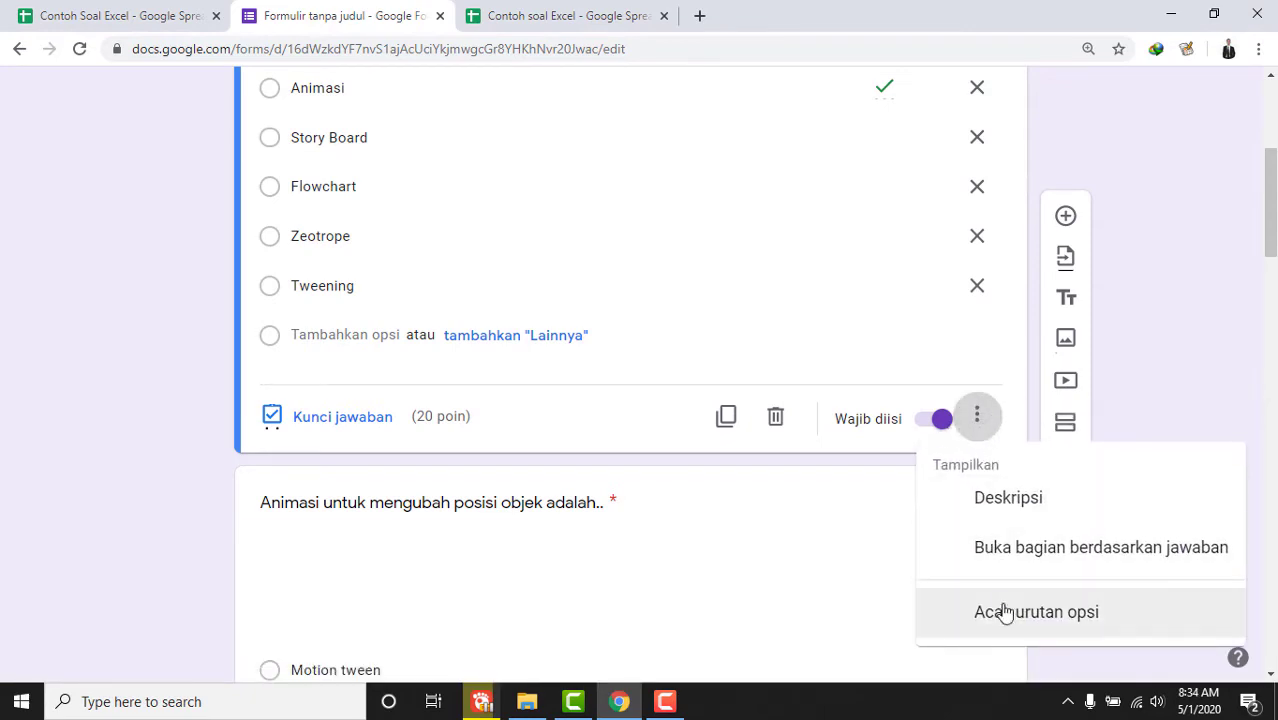
click(1011, 627)
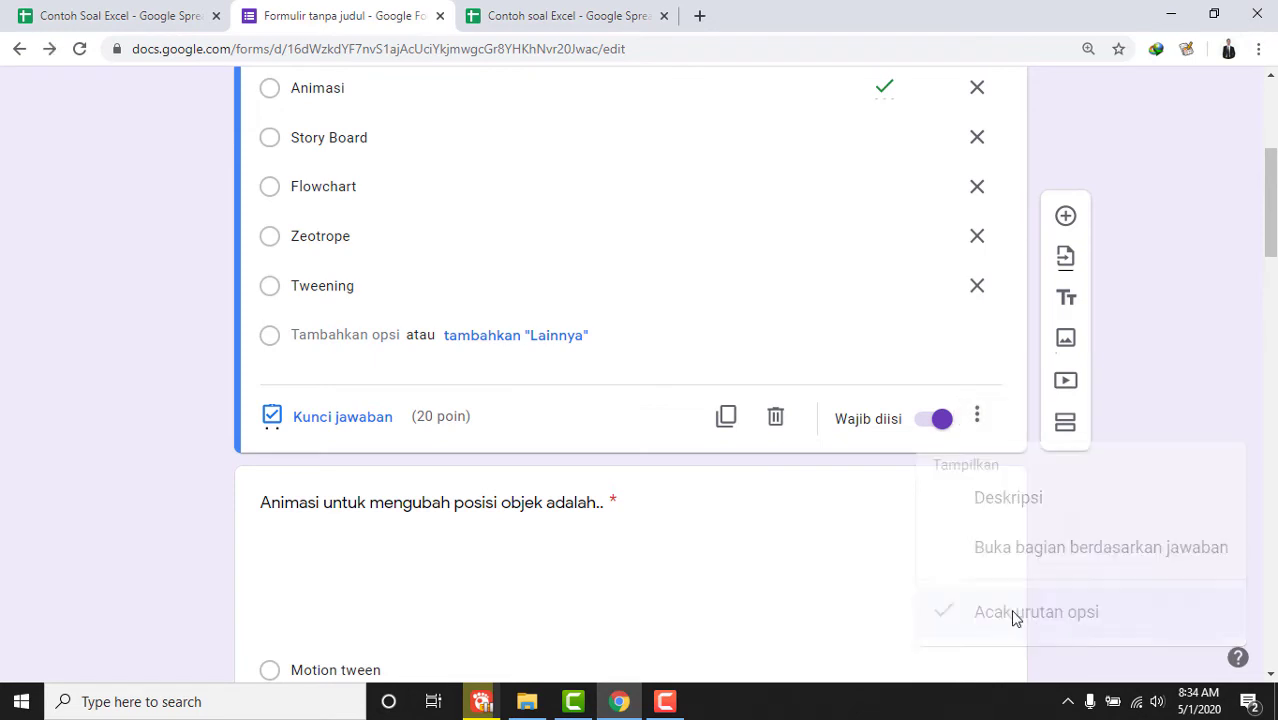
Turn on shuffled option order (Acak urutan opsi) for the question "Animasi untuk mengubah posisi objek adalah..".
scroll(1013, 602, down, 5)
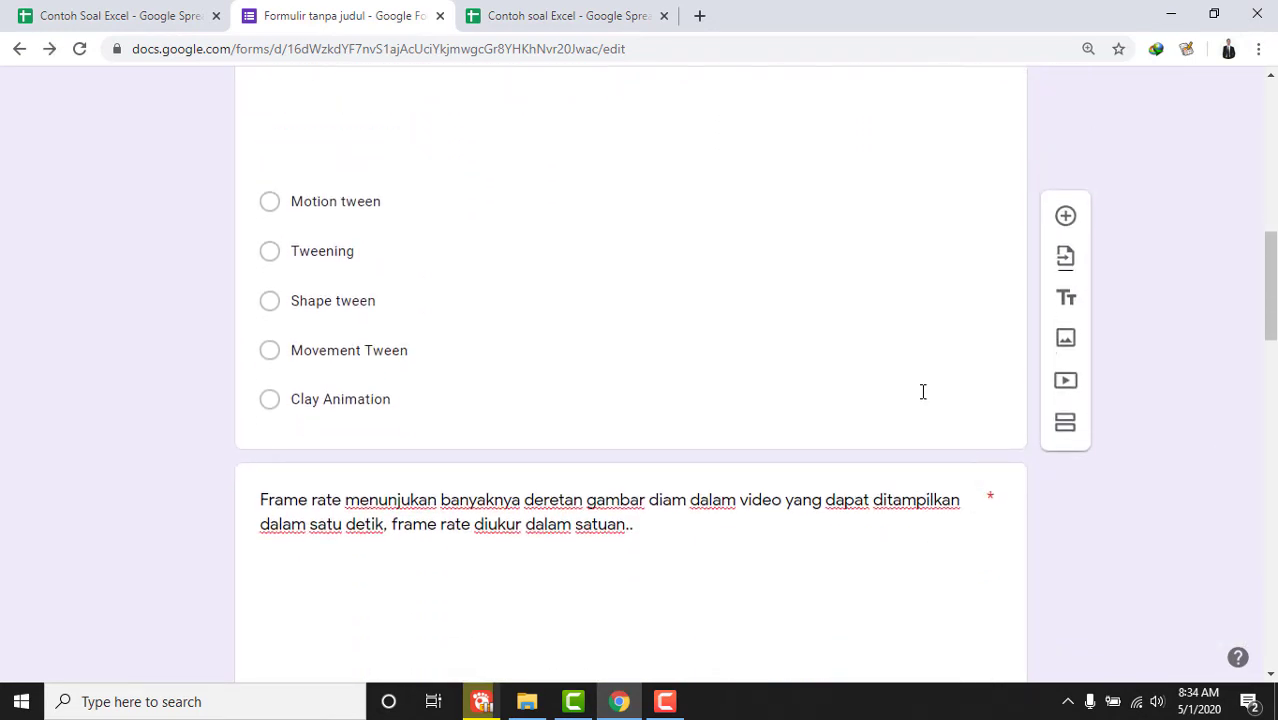
click(921, 391)
click(977, 413)
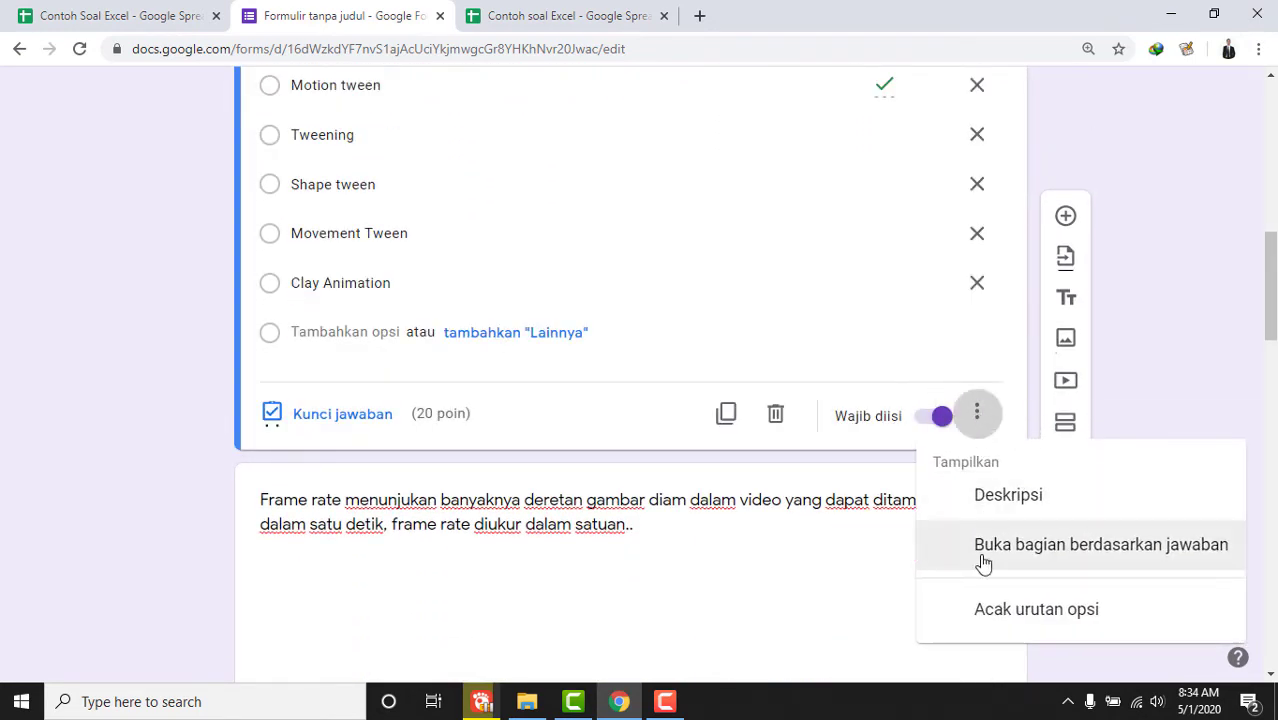
click(1009, 617)
scroll(1005, 580, down, 5)
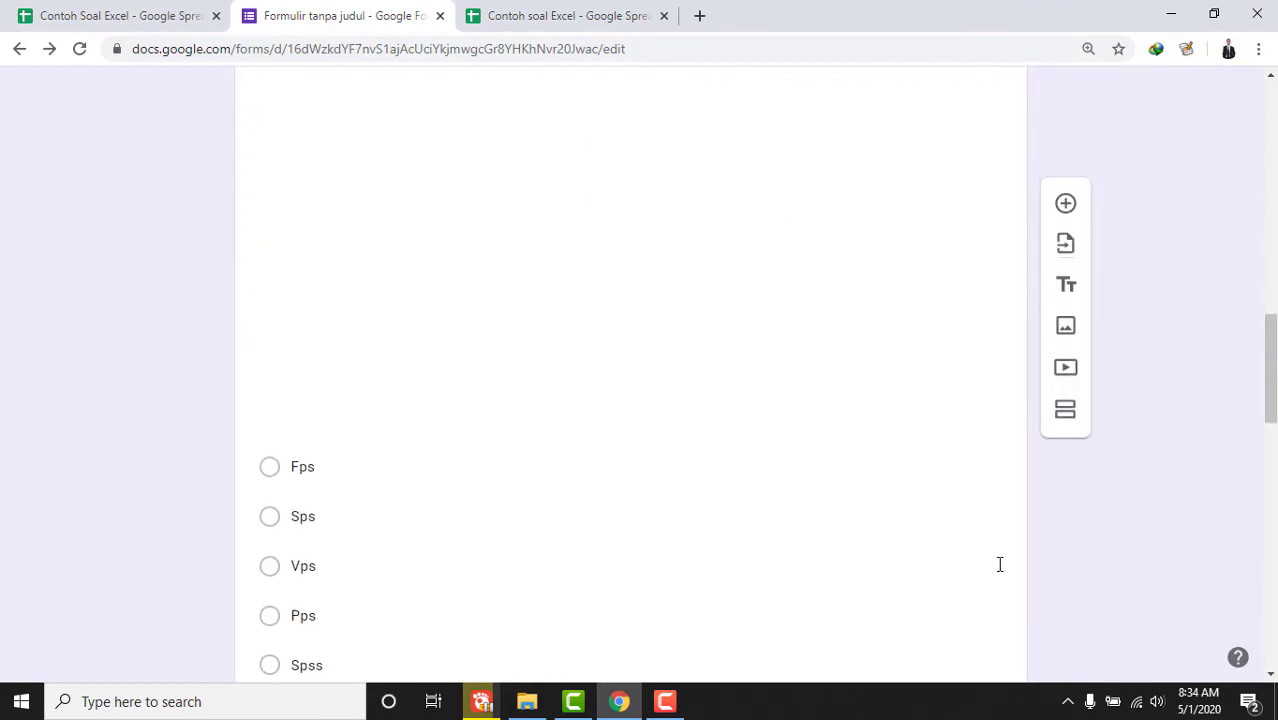
scroll(1009, 565, down, 2)
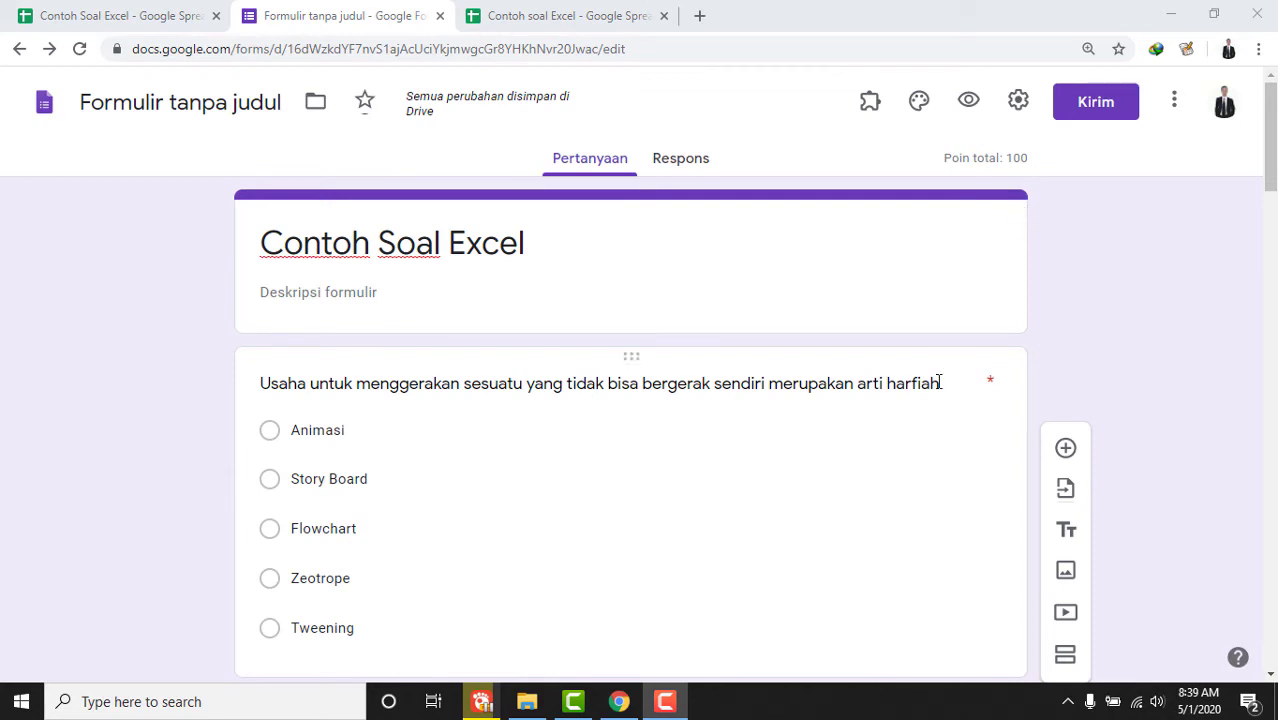
scroll(930, 410, down, 2)
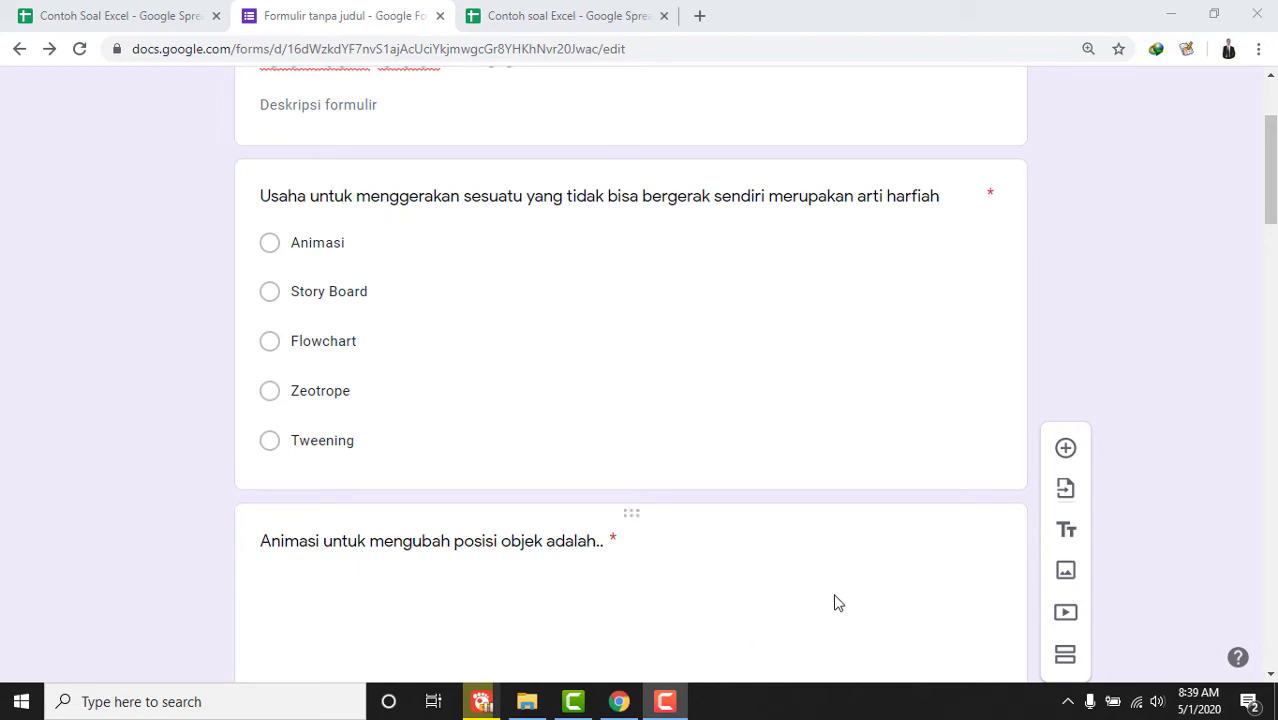
scroll(836, 569, up, 2)
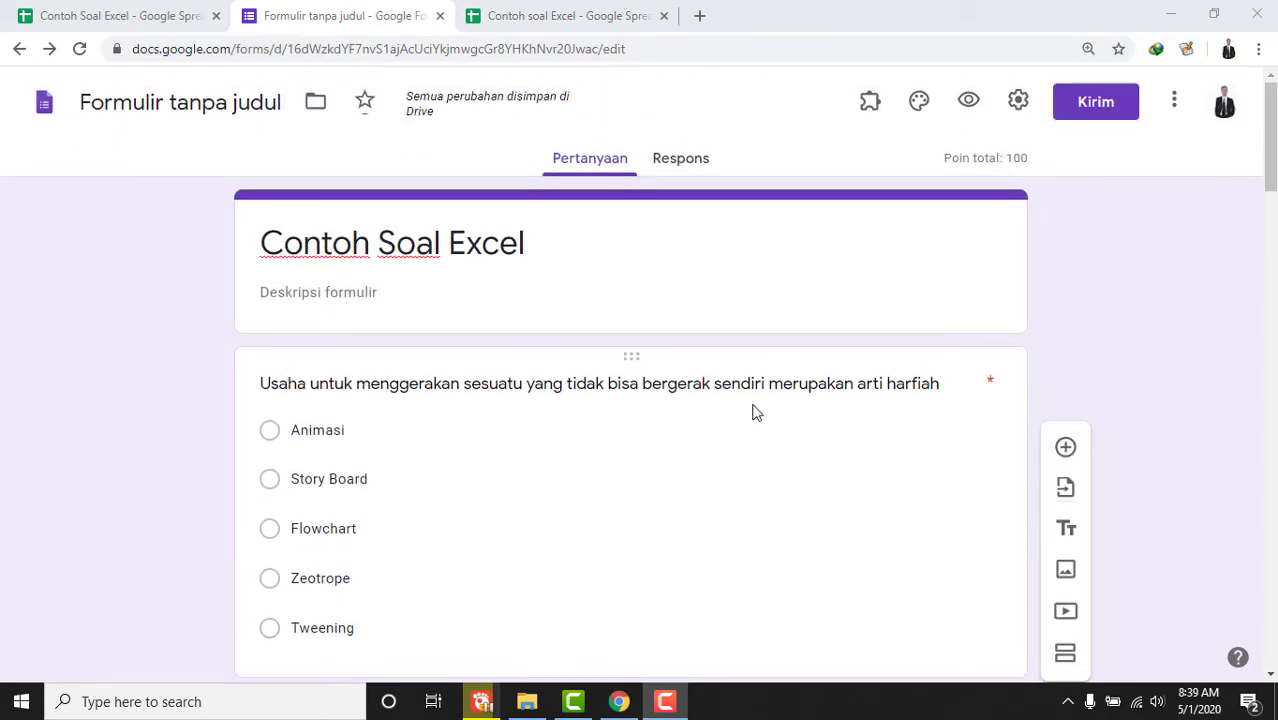
scroll(756, 419, down, 3)
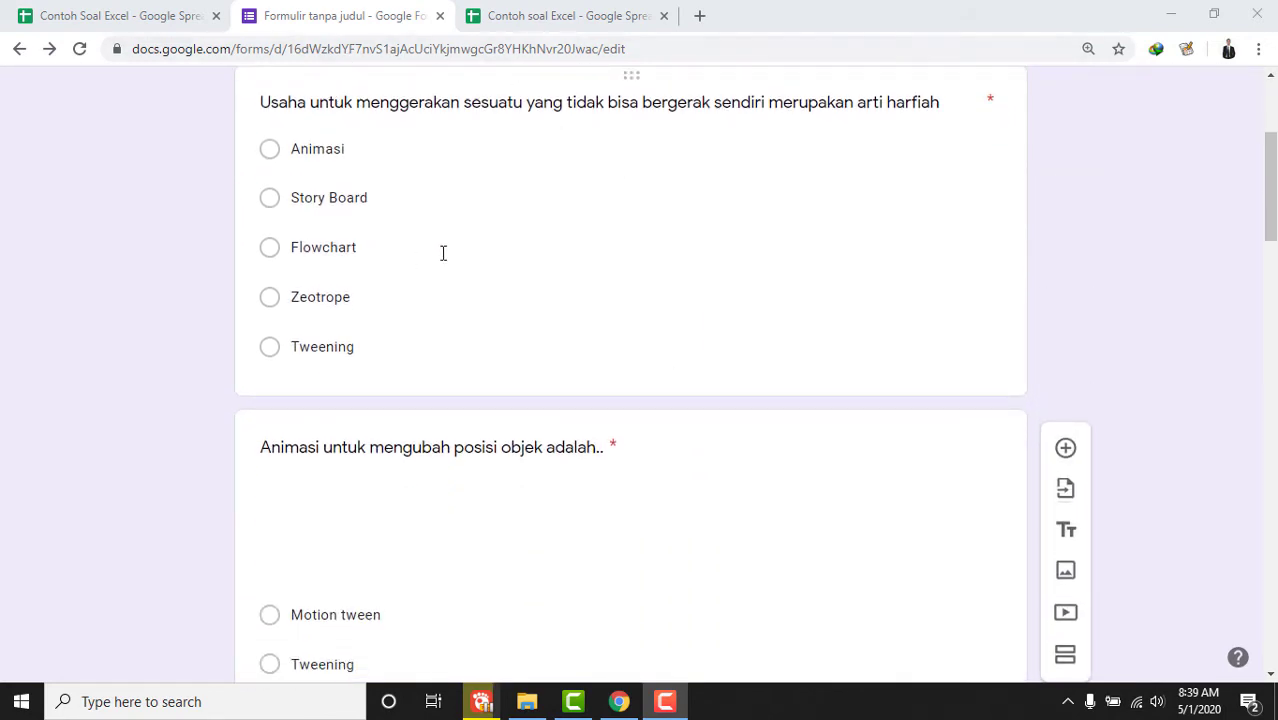
scroll(584, 336, up, 3)
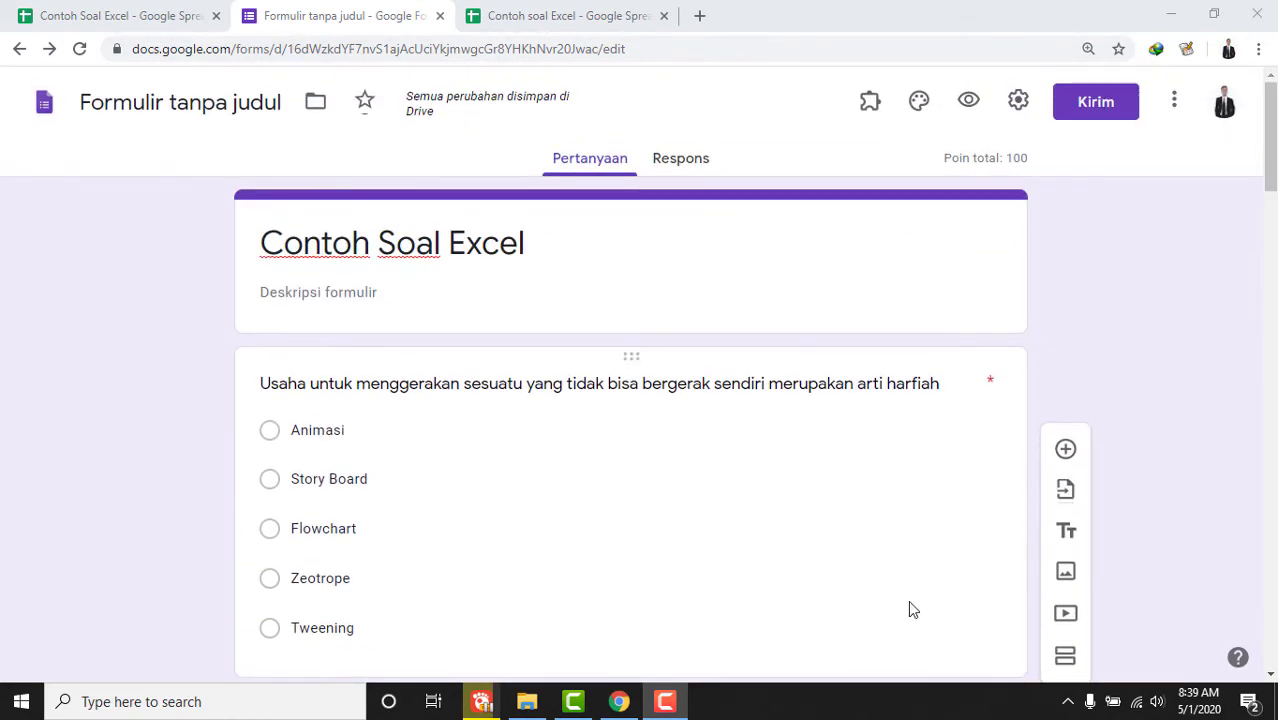
Rename the form file from its untitled default to "Soal Excel".
click(270, 102)
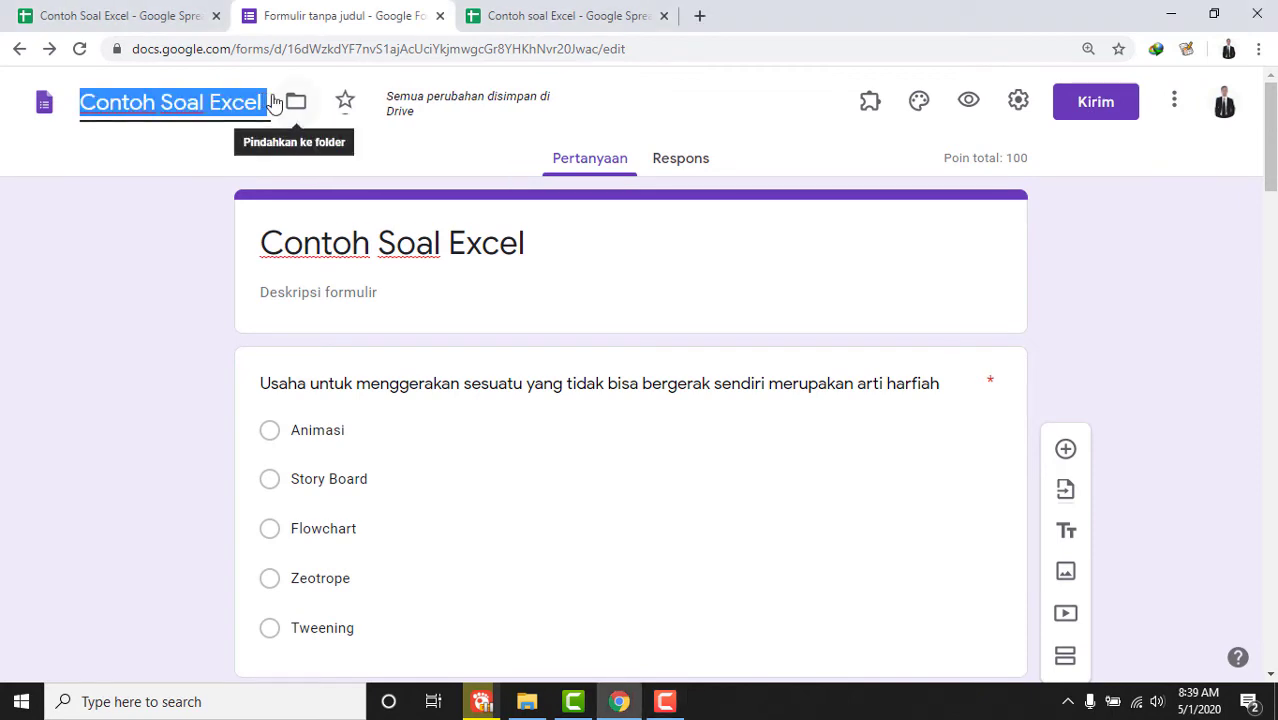
text(Soa)
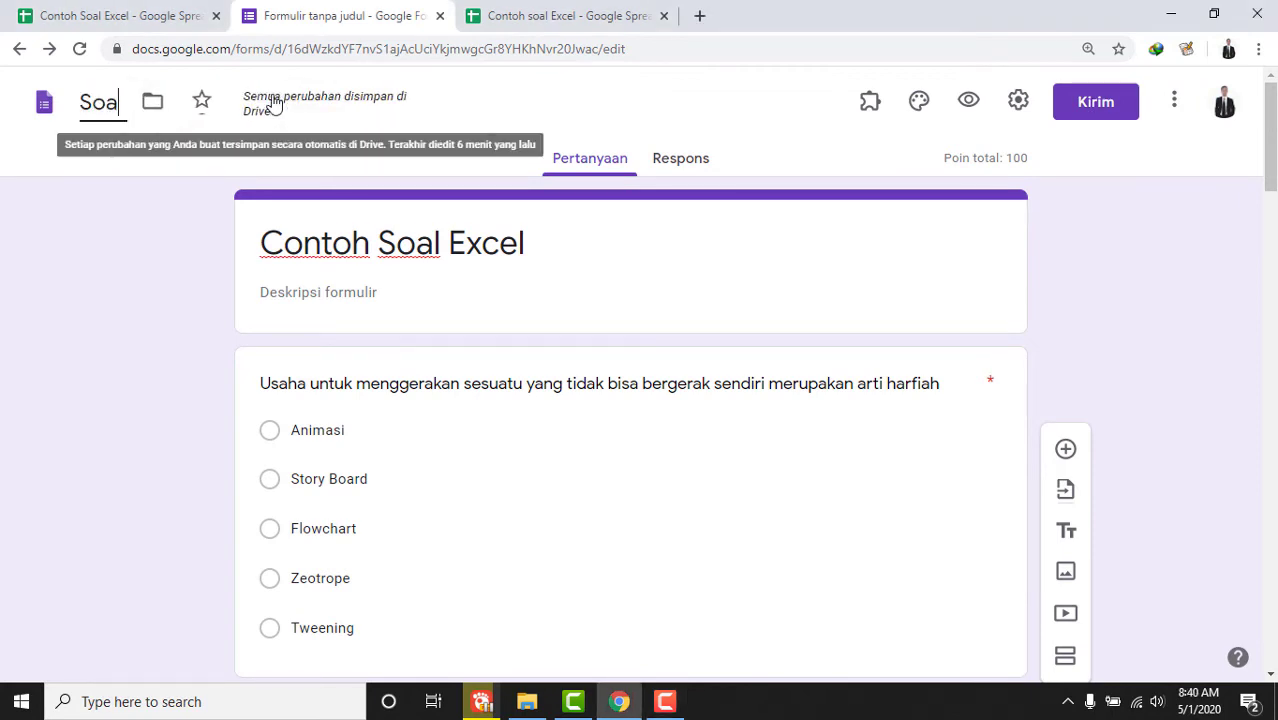
text(l Excel)
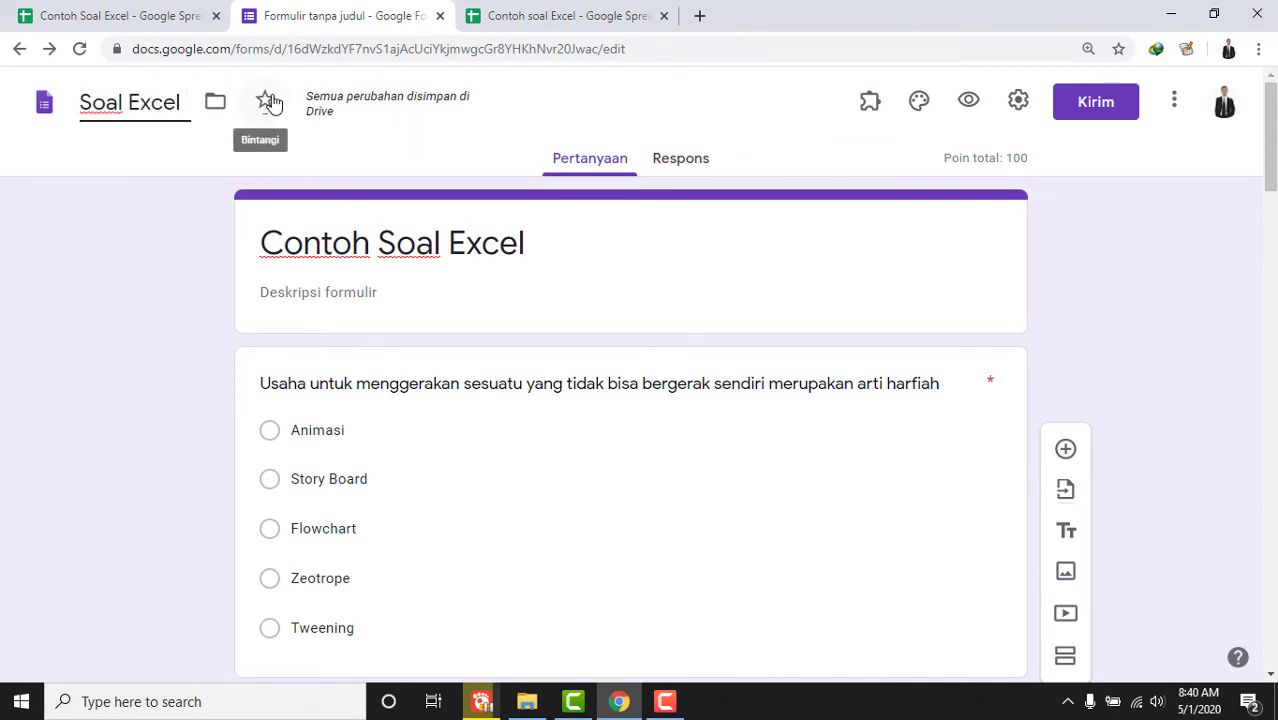
click(1156, 347)
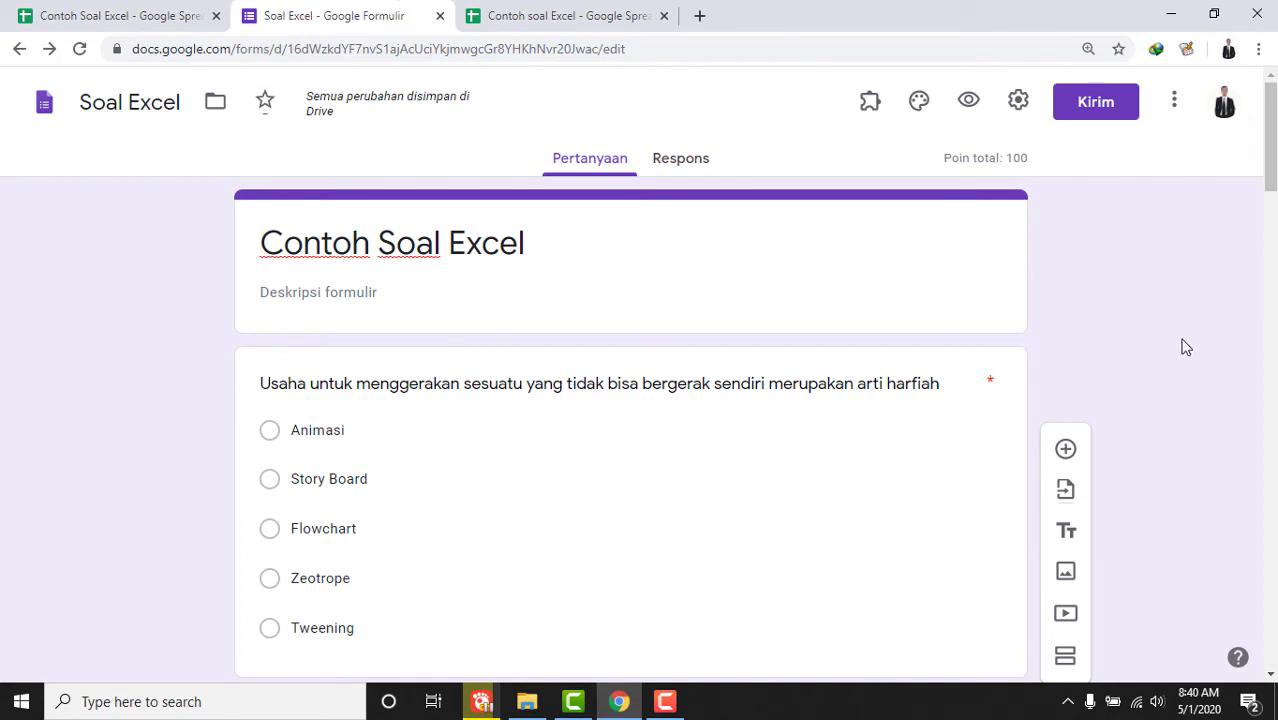
Get the form's sharing link as a shortened URL (Perpendek URL) and close the send dialog.
click(1096, 104)
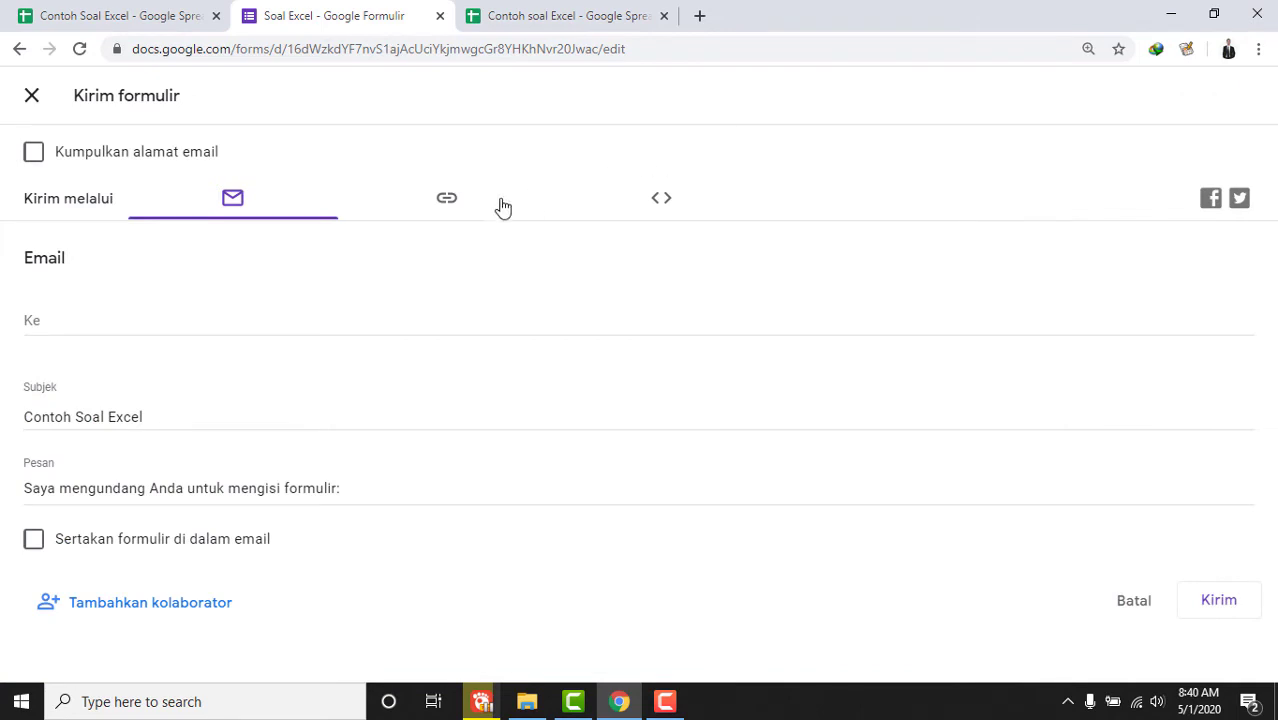
click(438, 206)
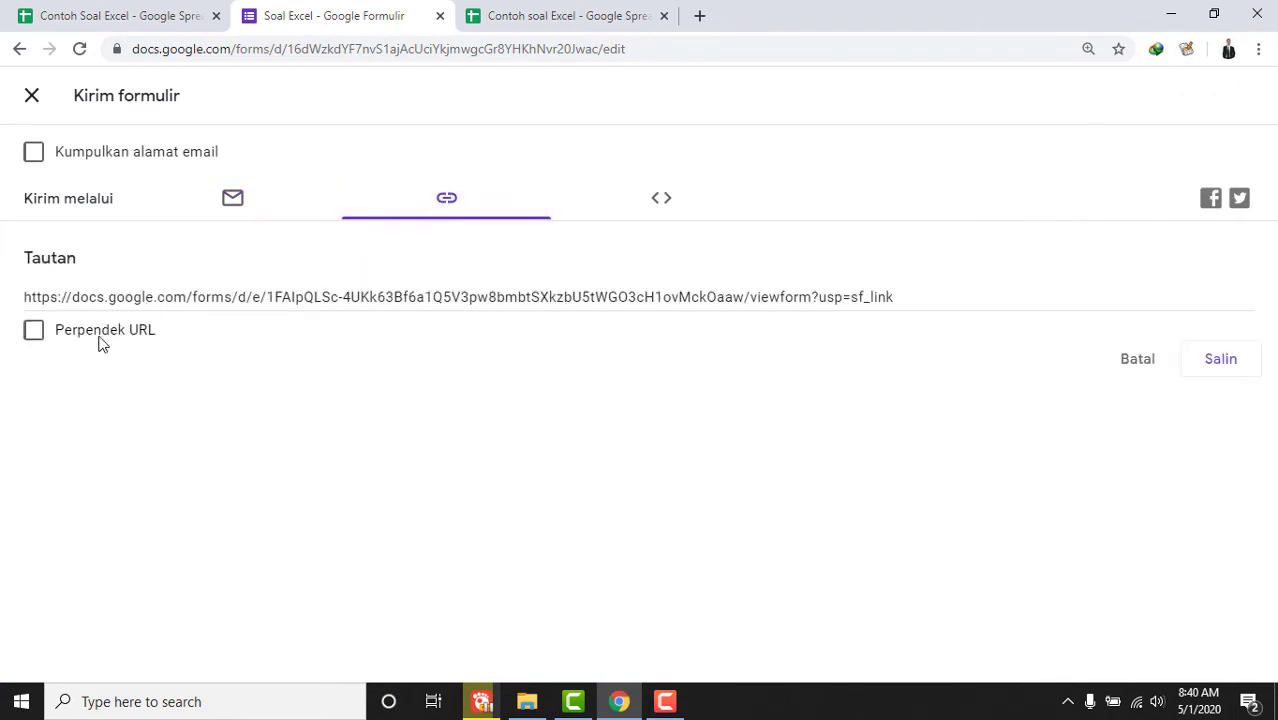
click(34, 330)
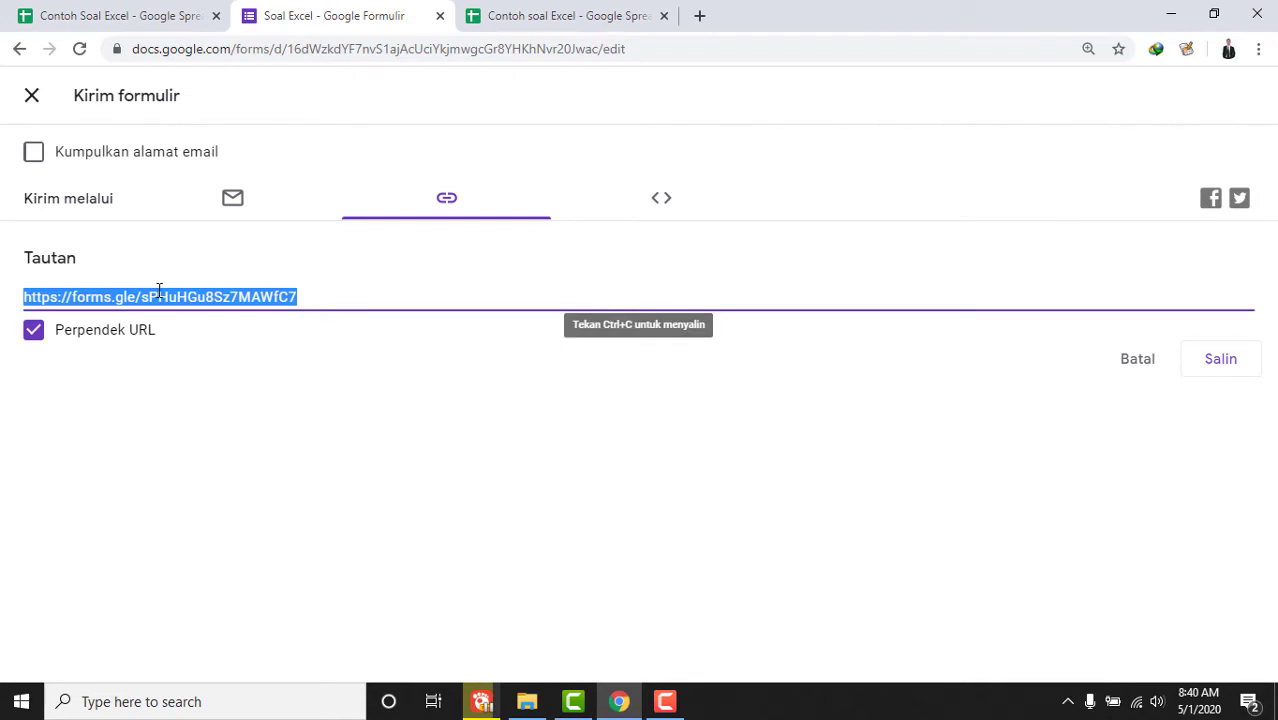
click(31, 95)
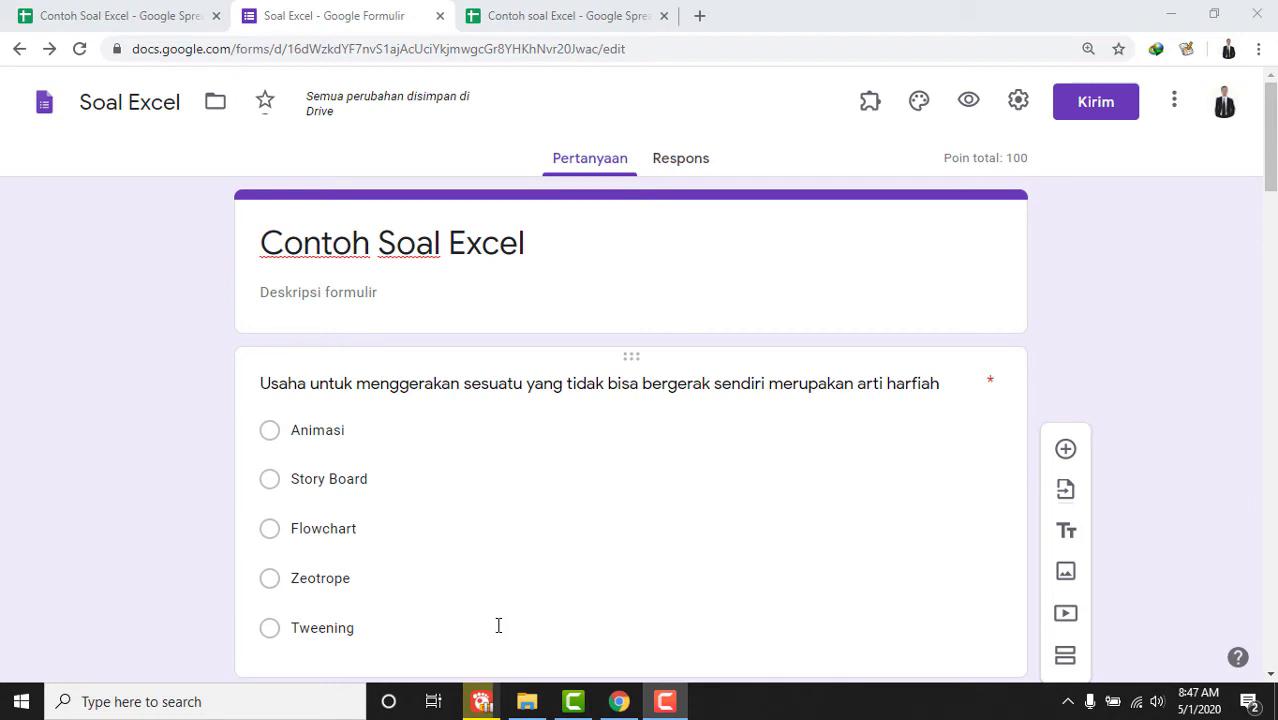
Create a new blank form and use "Soal Word" as its file name and title.
click(44, 103)
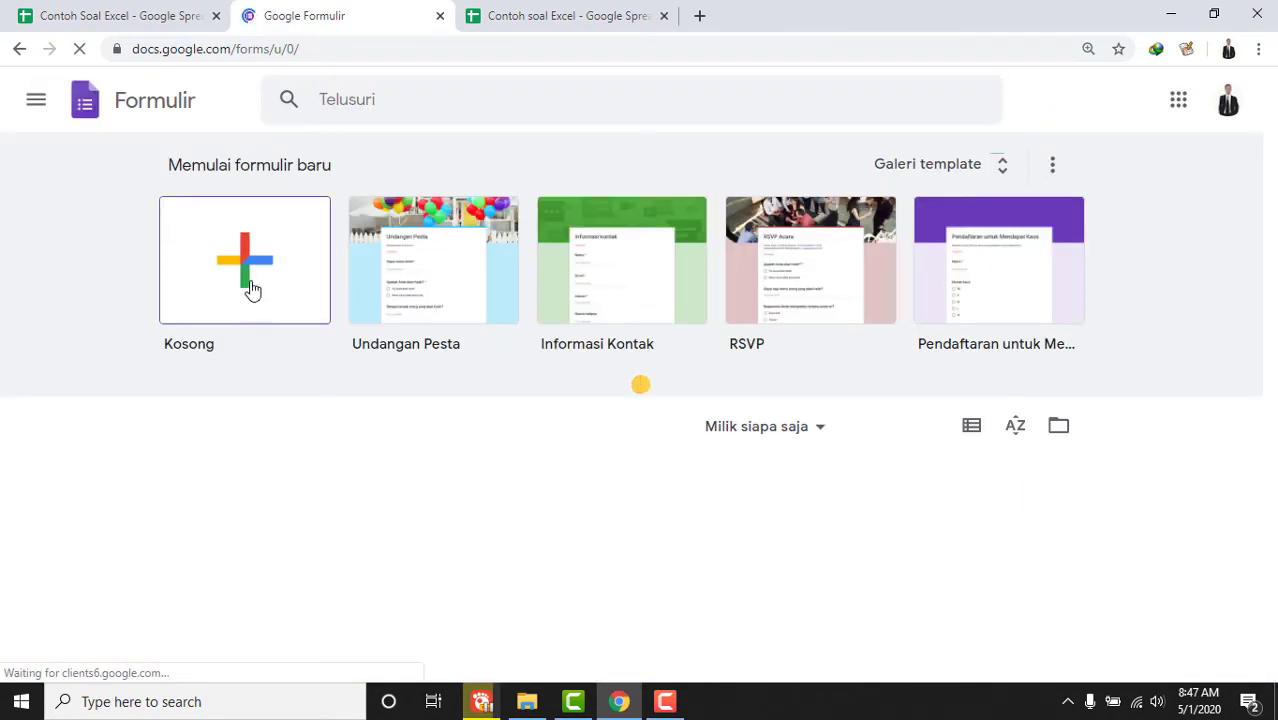
click(250, 284)
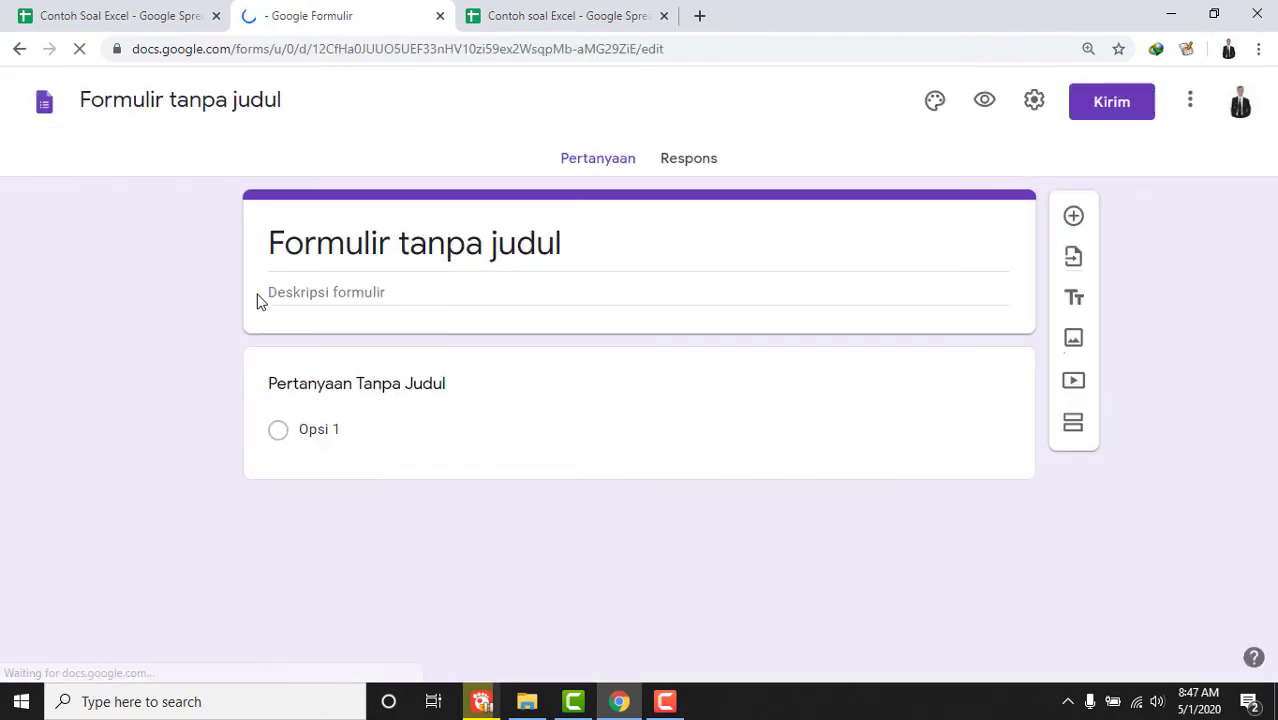
click(244, 100)
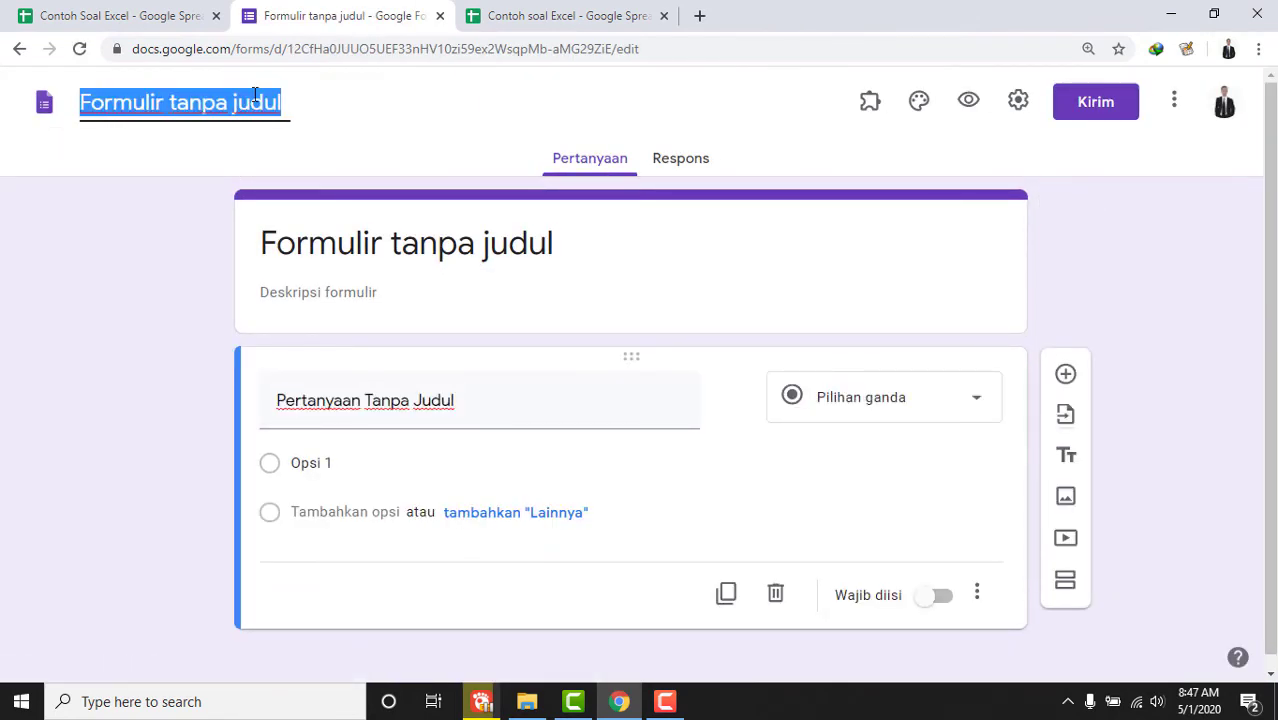
text(Soal )
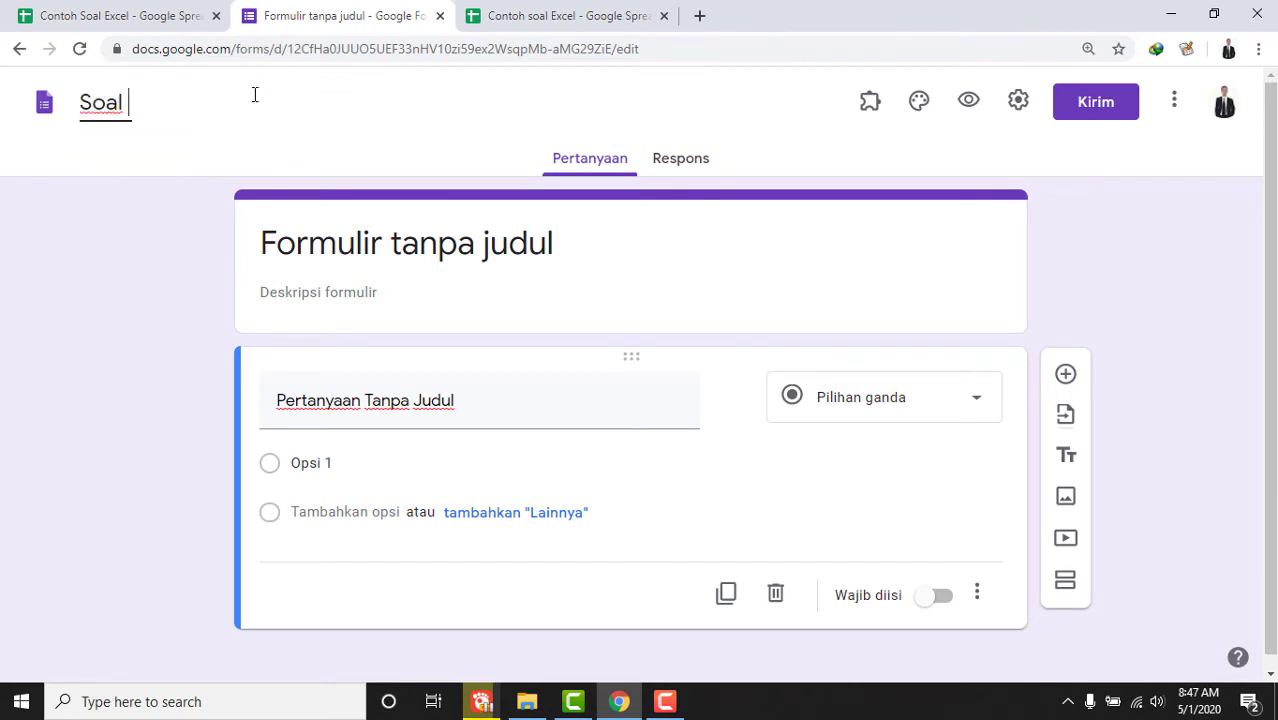
text(Word)
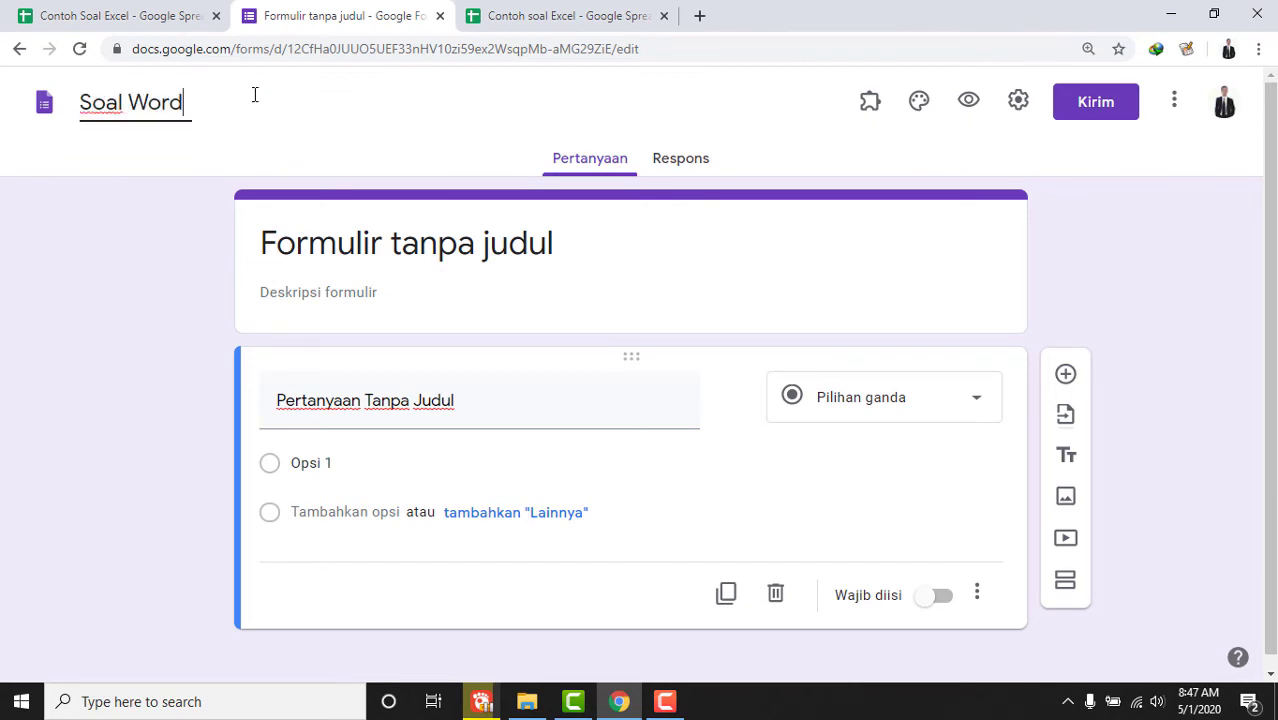
click(506, 250)
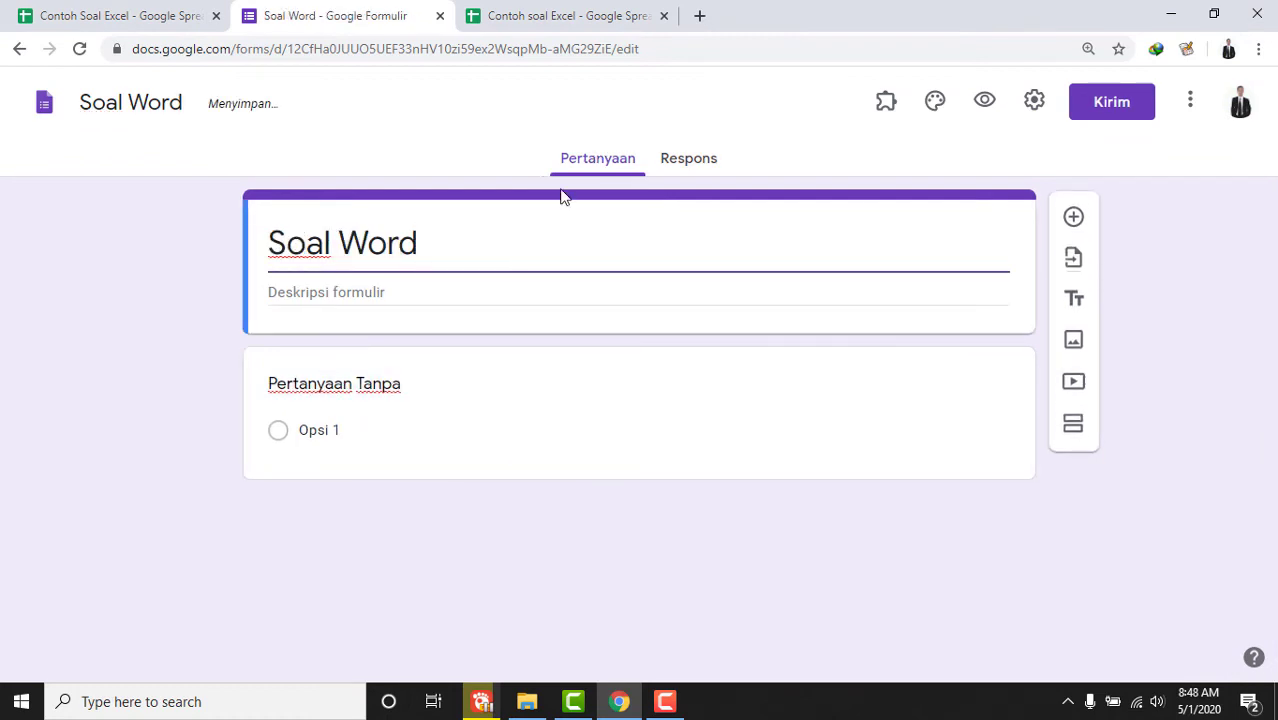
Start Form Builder and load the Google Docs document "Contoh soal Word" as the import source.
click(885, 102)
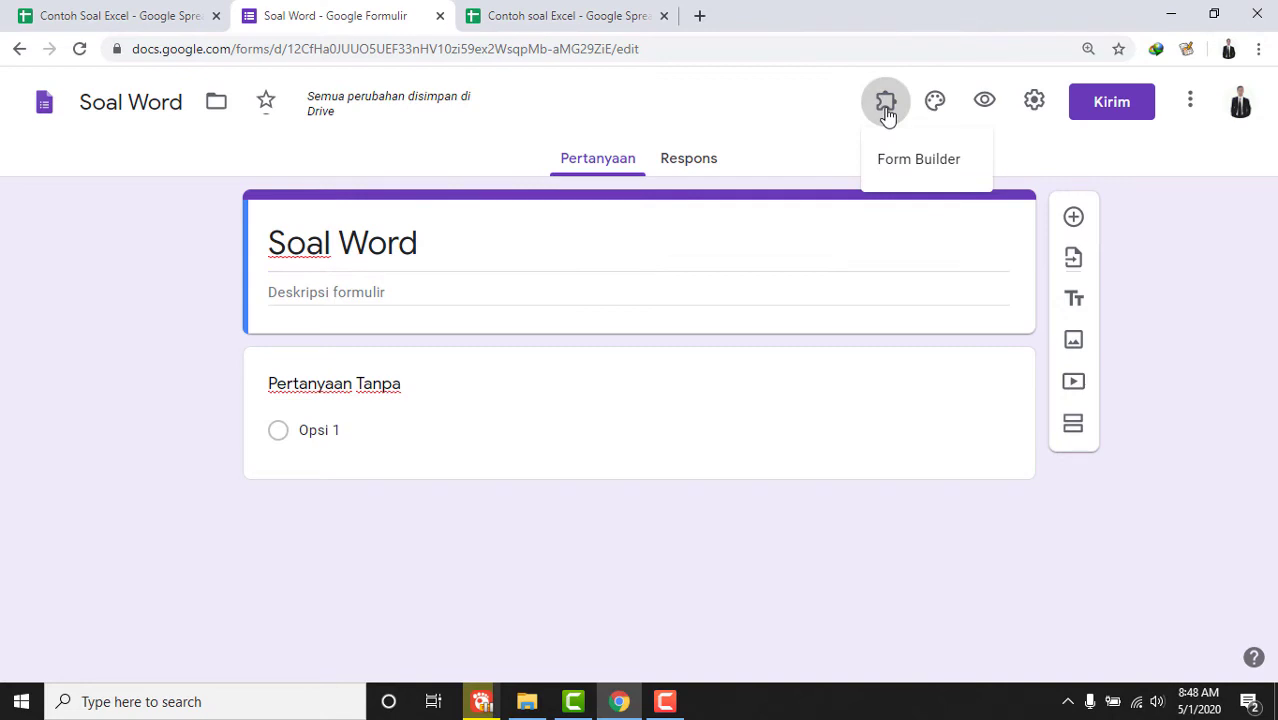
click(910, 165)
click(612, 198)
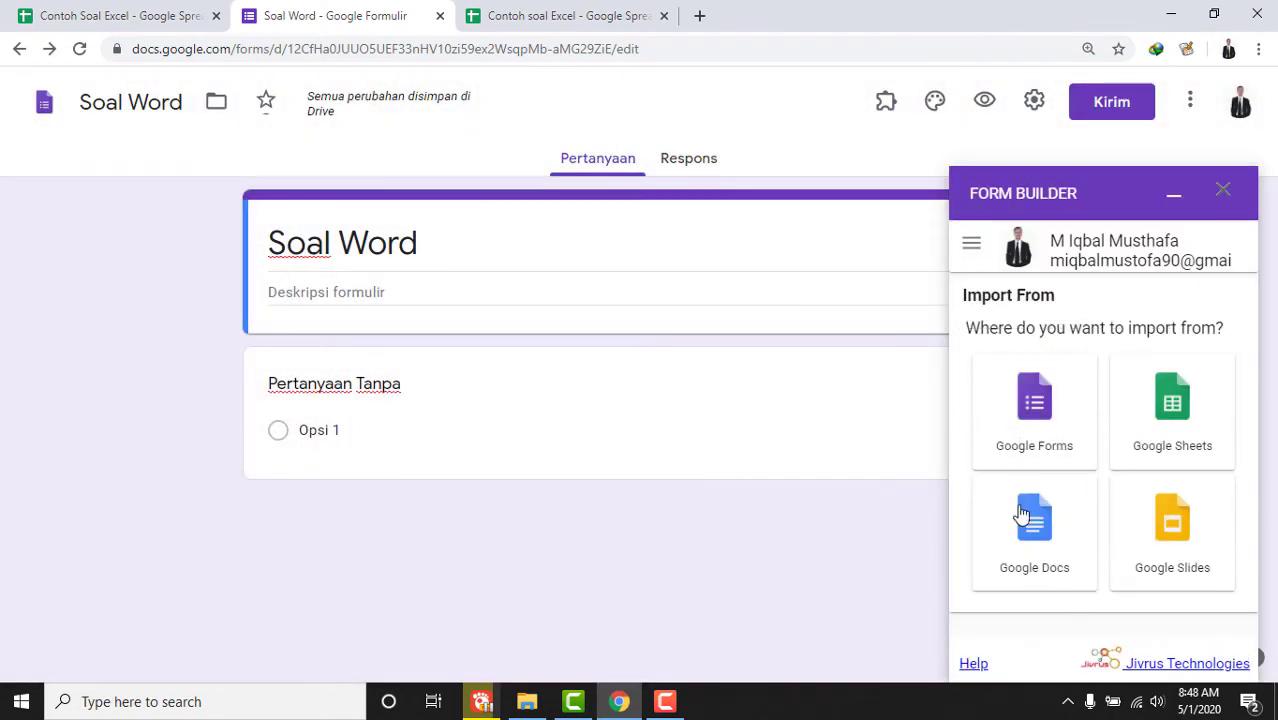
click(1050, 557)
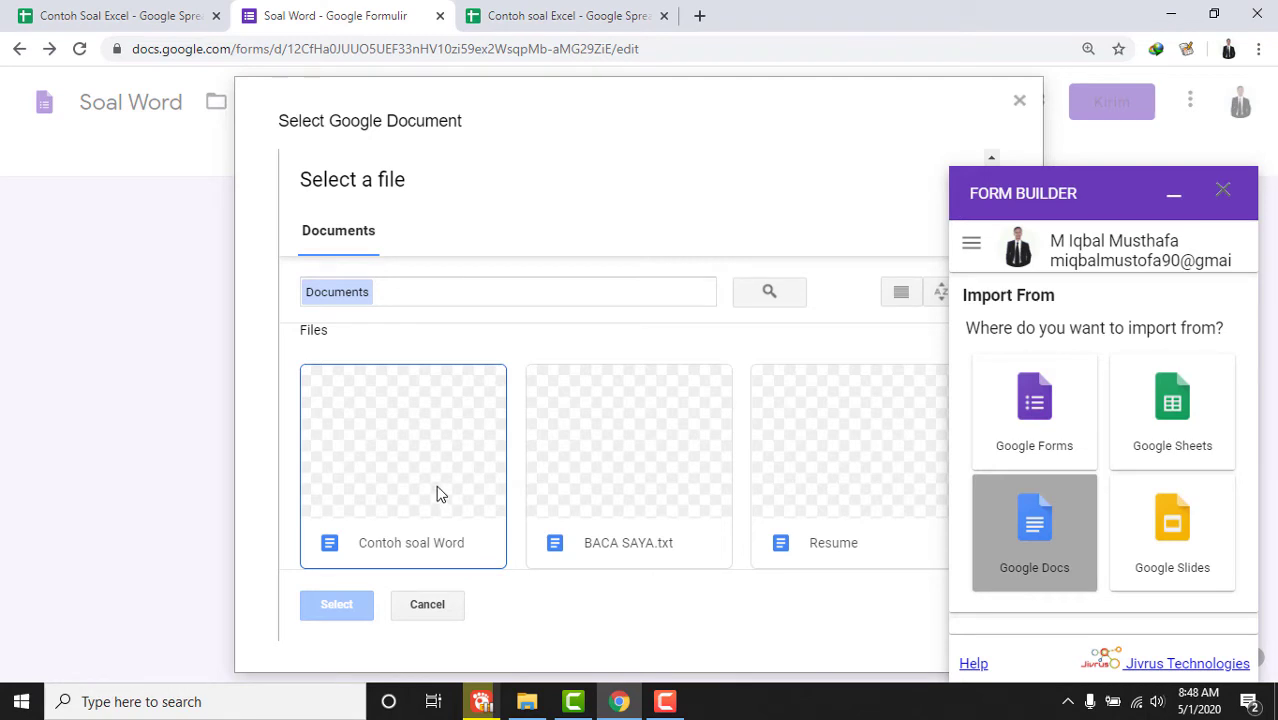
click(436, 485)
click(357, 608)
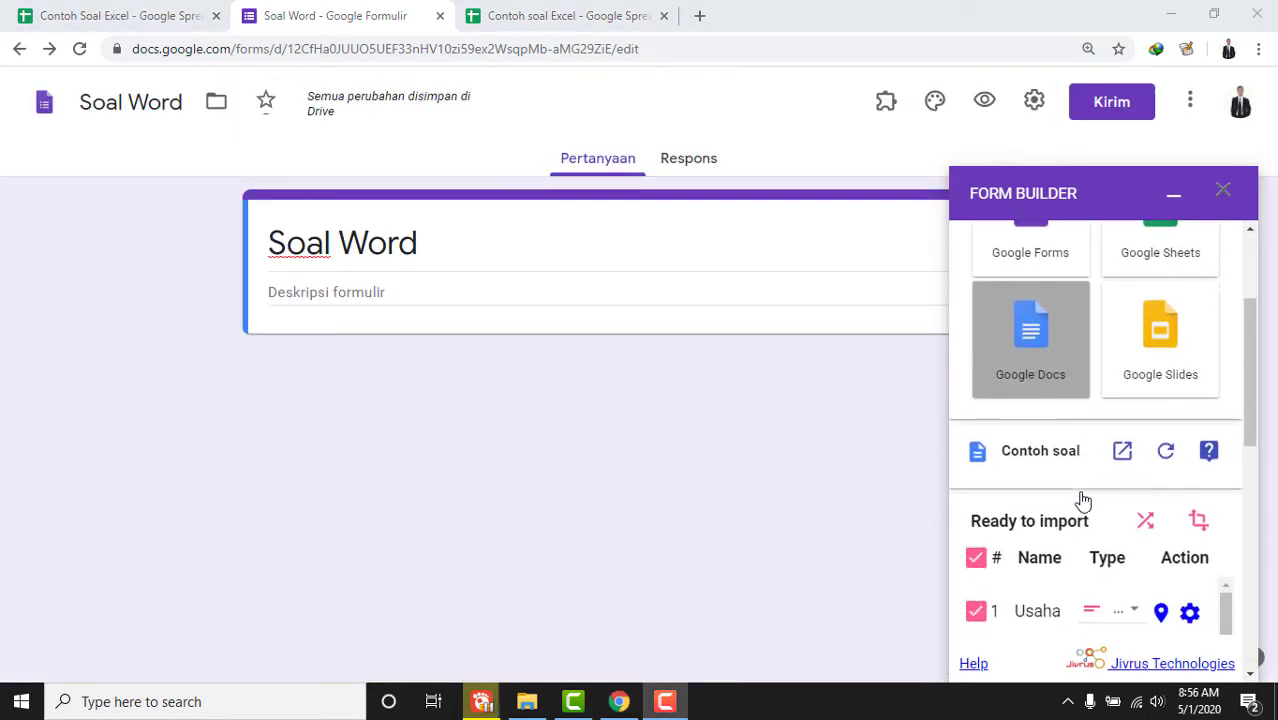
Examine how the document's questions and answer options are split up in Form Builder's Ready to import list.
scroll(1083, 500, down, 3)
scroll(1104, 499, down, 4)
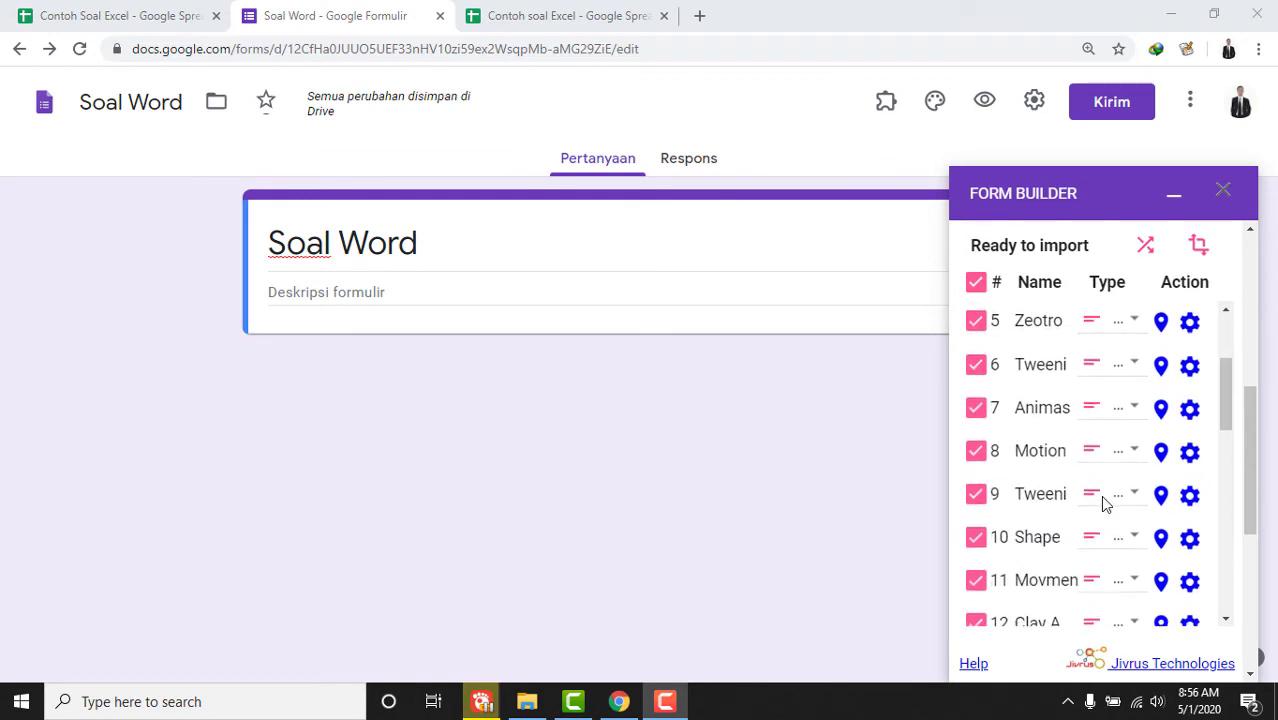
scroll(1102, 490, up, 3)
scroll(1101, 490, down, 6)
scroll(1110, 488, up, 5)
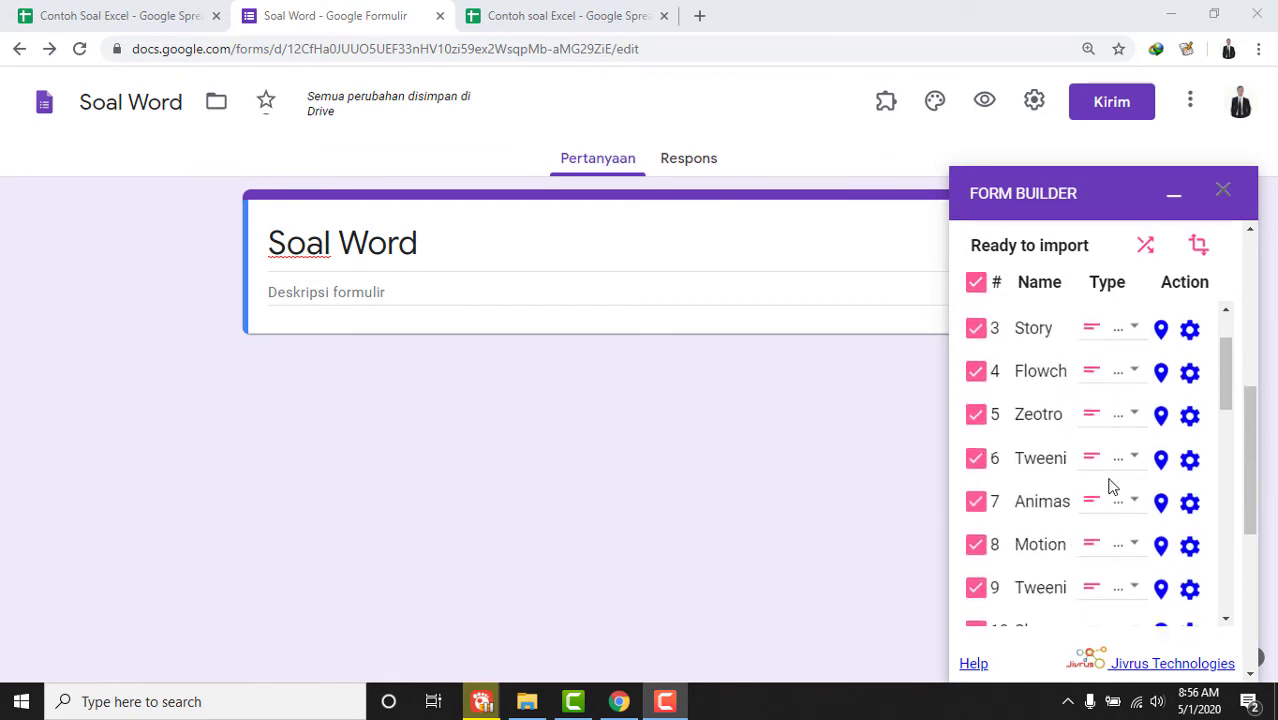
scroll(1115, 486, down, 6)
scroll(1120, 460, up, 7)
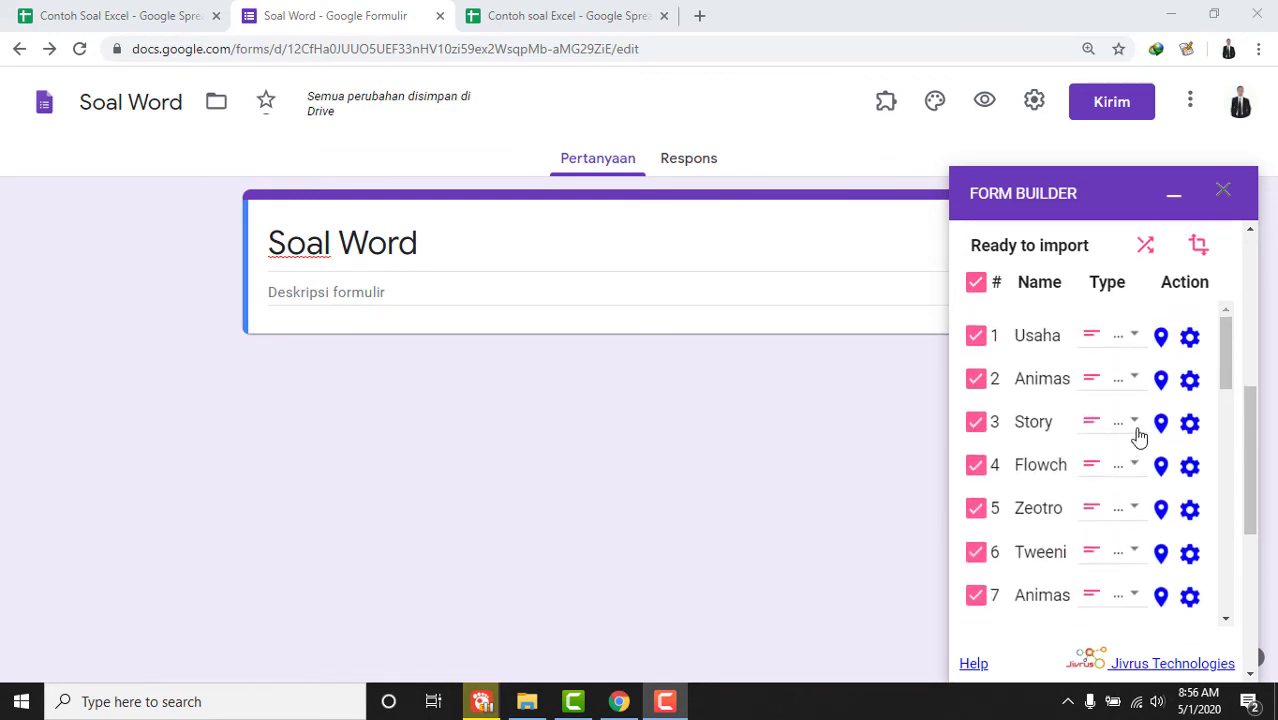
scroll(1138, 435, up, 5)
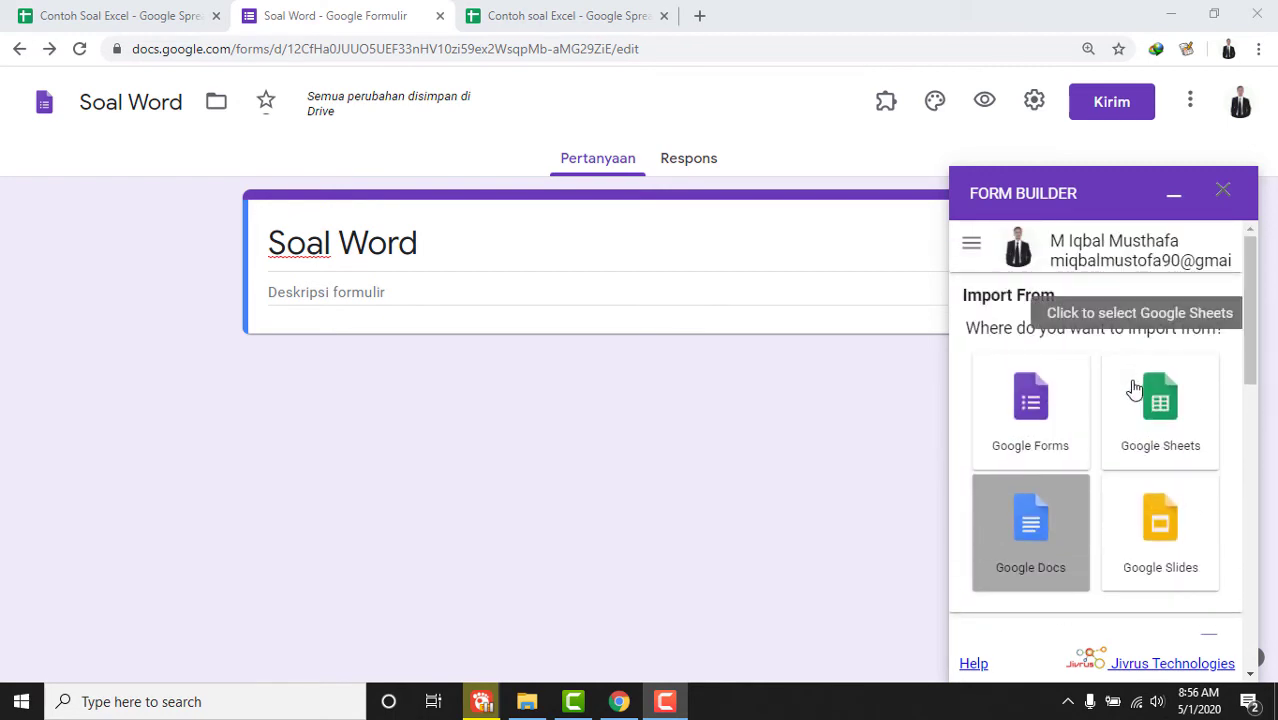
Open the document "Contoh soal Word" in Google Docs, replacing the spreadsheet in the "Contoh soal Excel" browser tab.
click(520, 20)
click(560, 50)
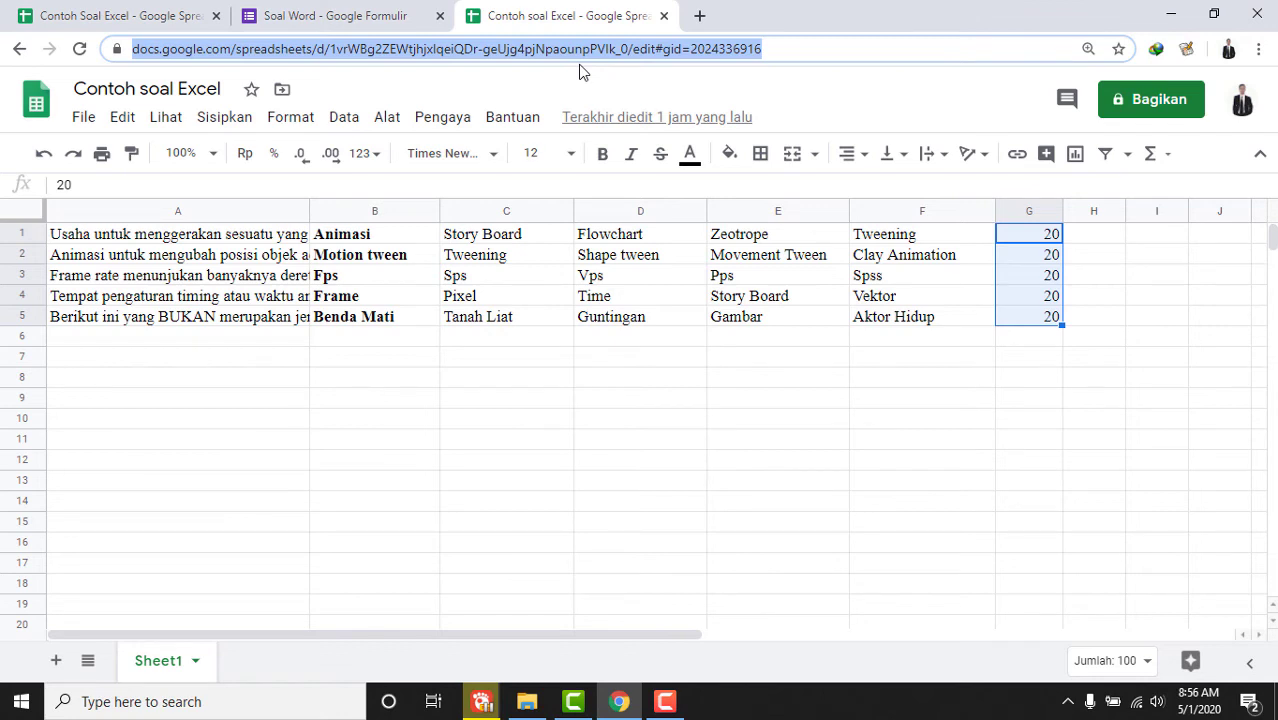
text(goo)
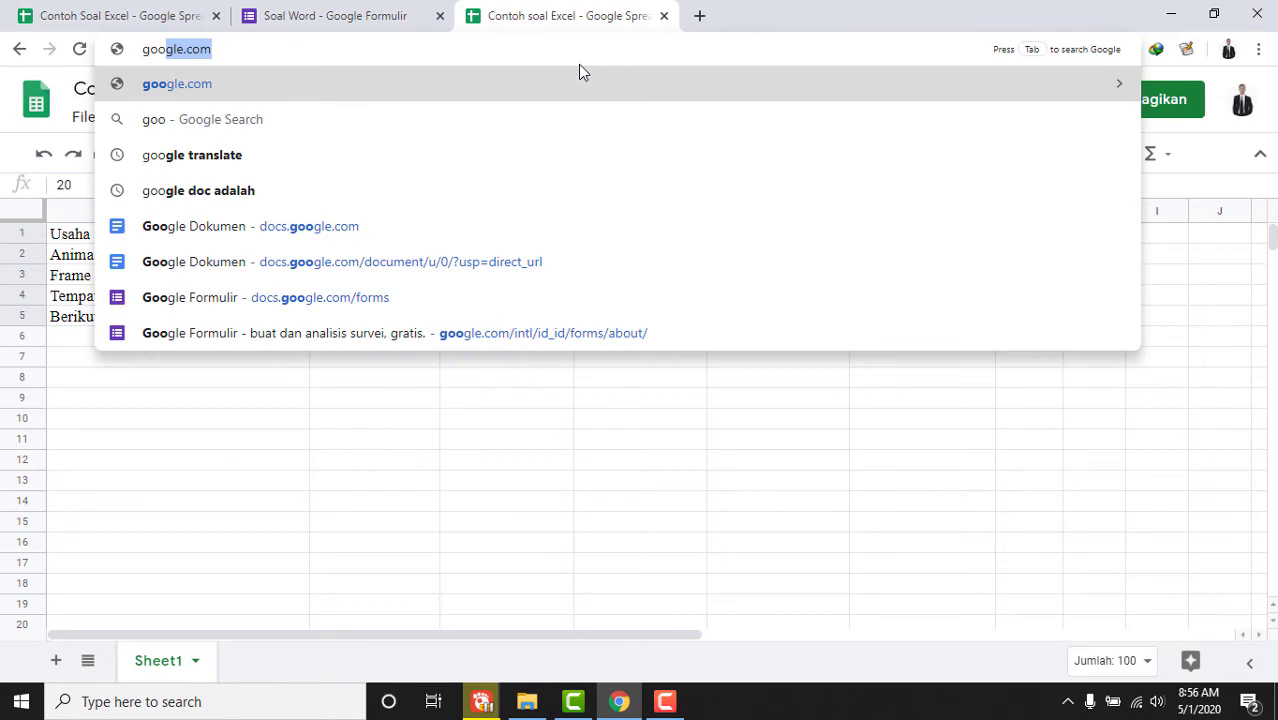
key(Down)
key(Down)
key(Down)
key(Down)
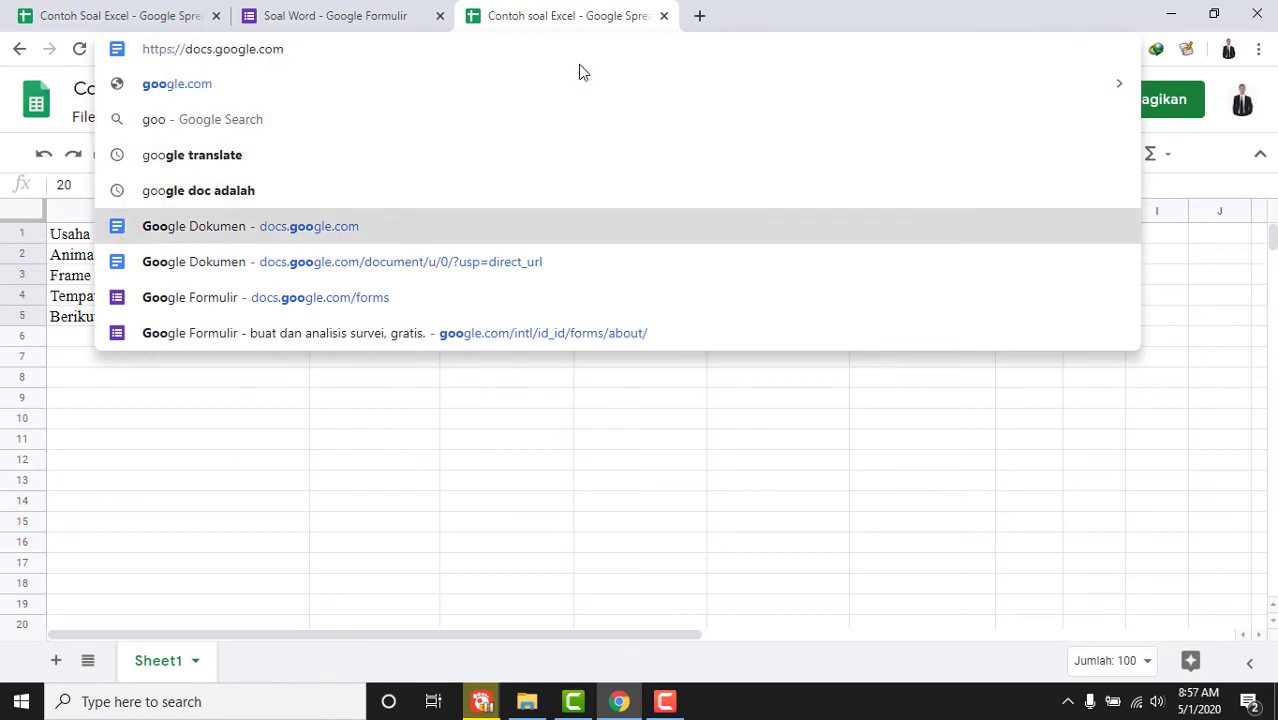
key(Return)
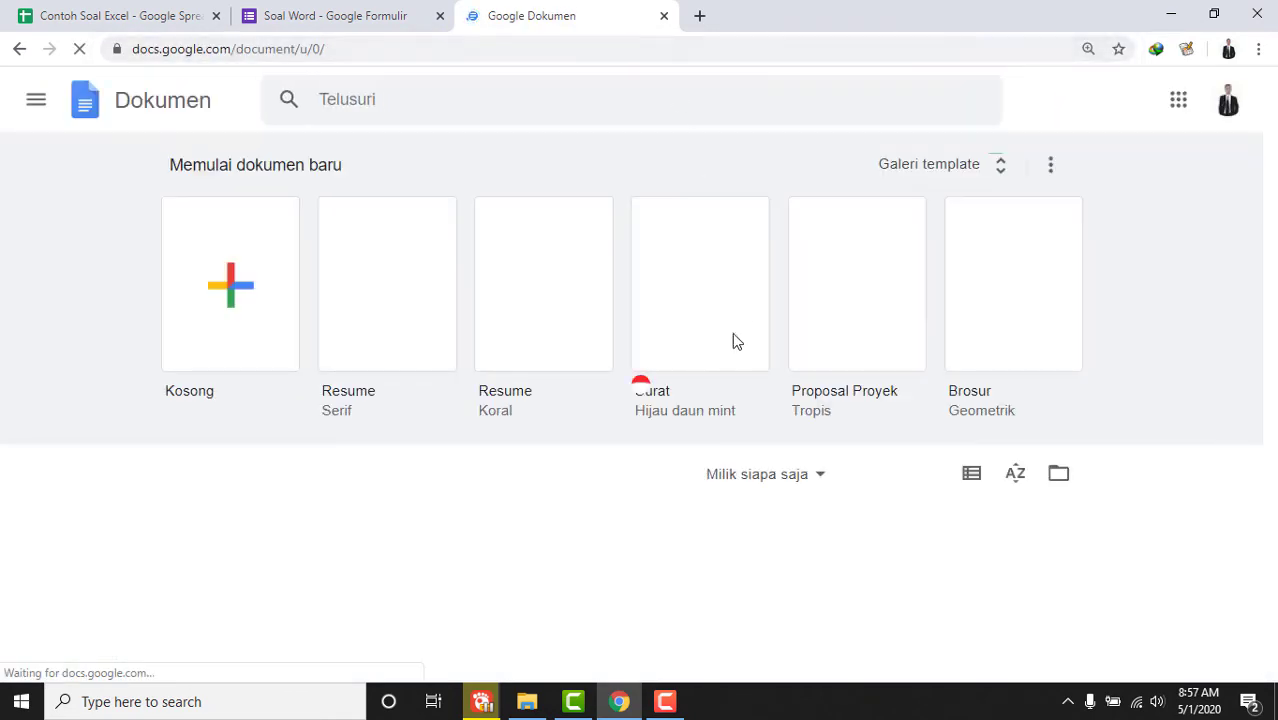
scroll(470, 428, down, 2)
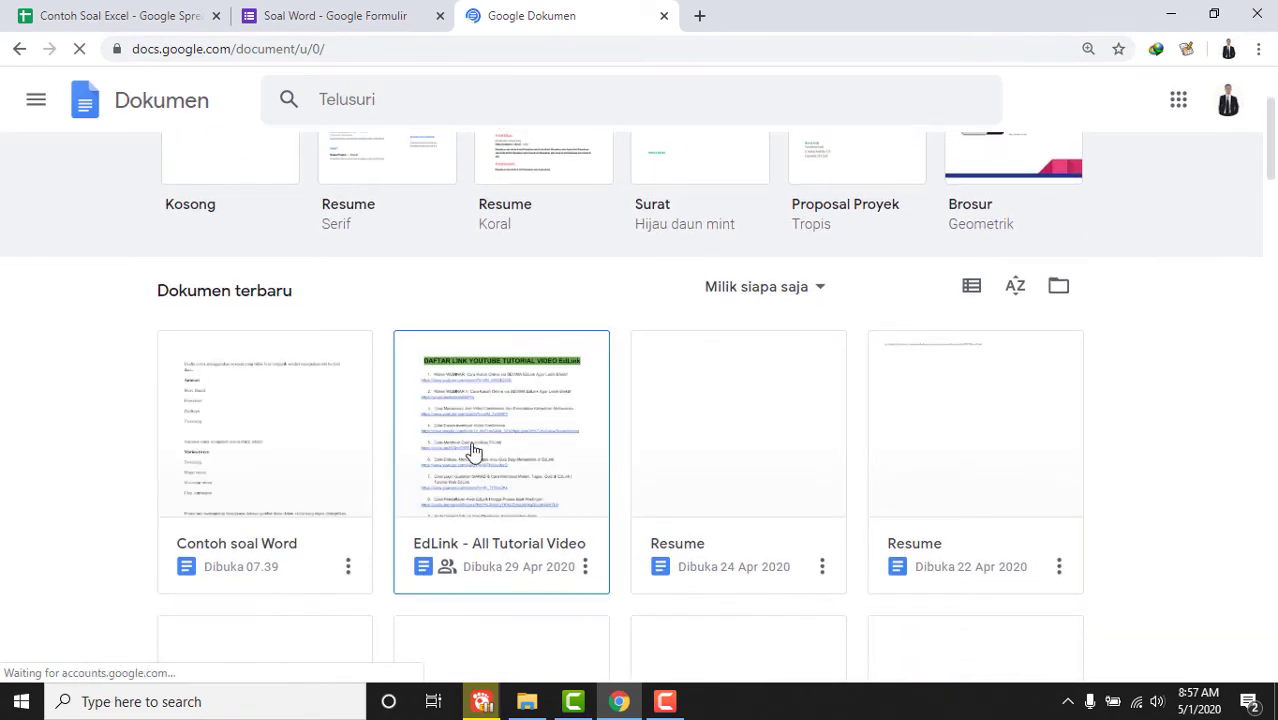
click(278, 448)
Format the first question's answer options, Animasi to Tweening, as a numbered list in the 1., a., i. style.
scroll(470, 380, down, 3)
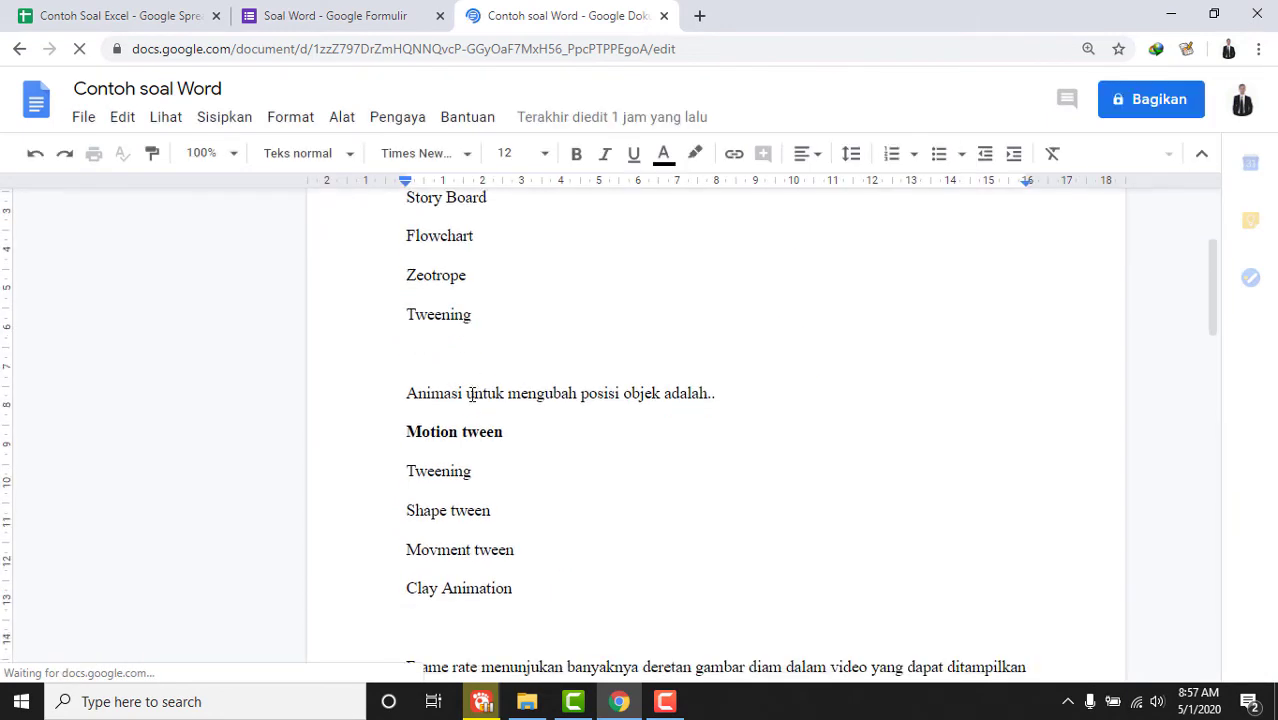
scroll(435, 290, up, 3)
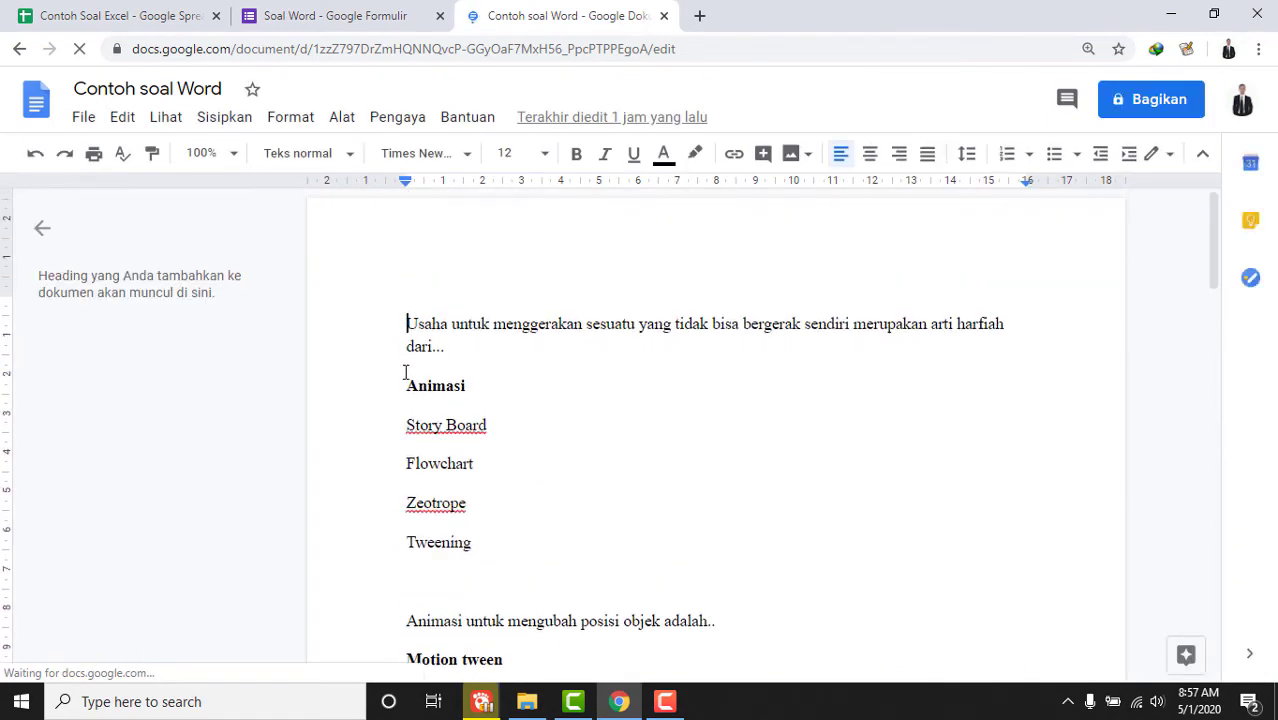
click(407, 386)
drag(407, 386, 478, 558)
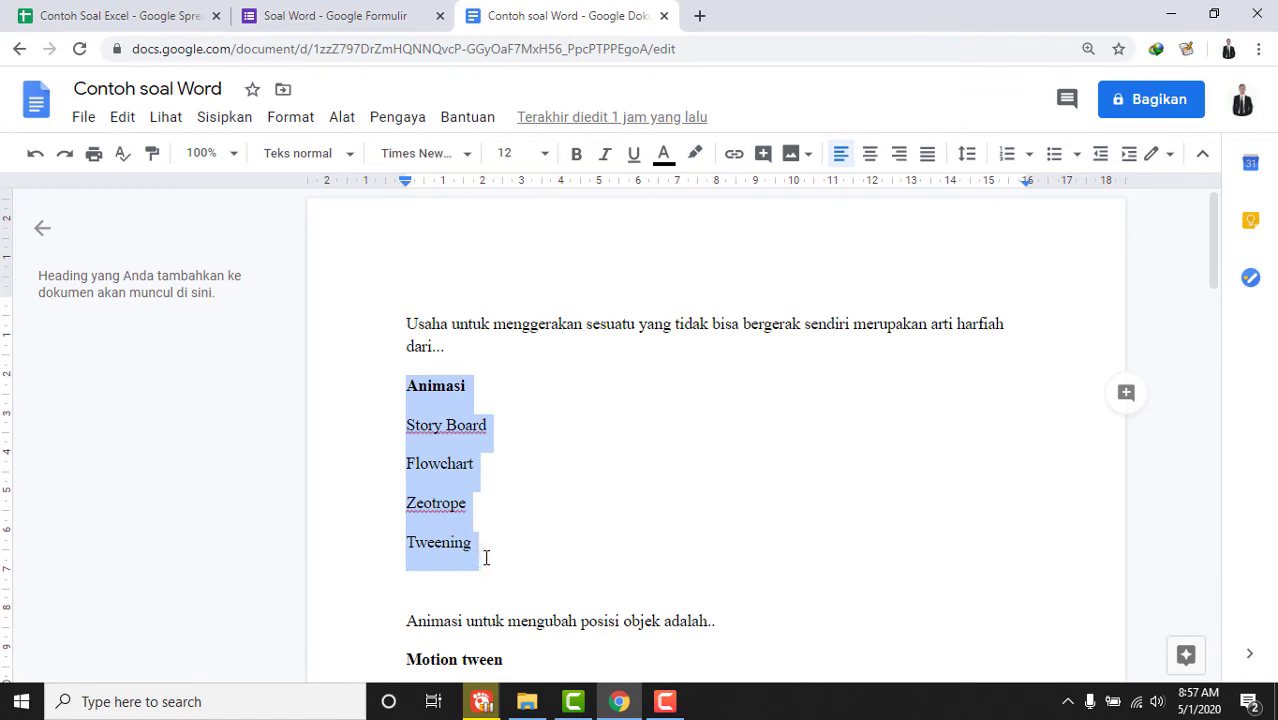
click(1029, 154)
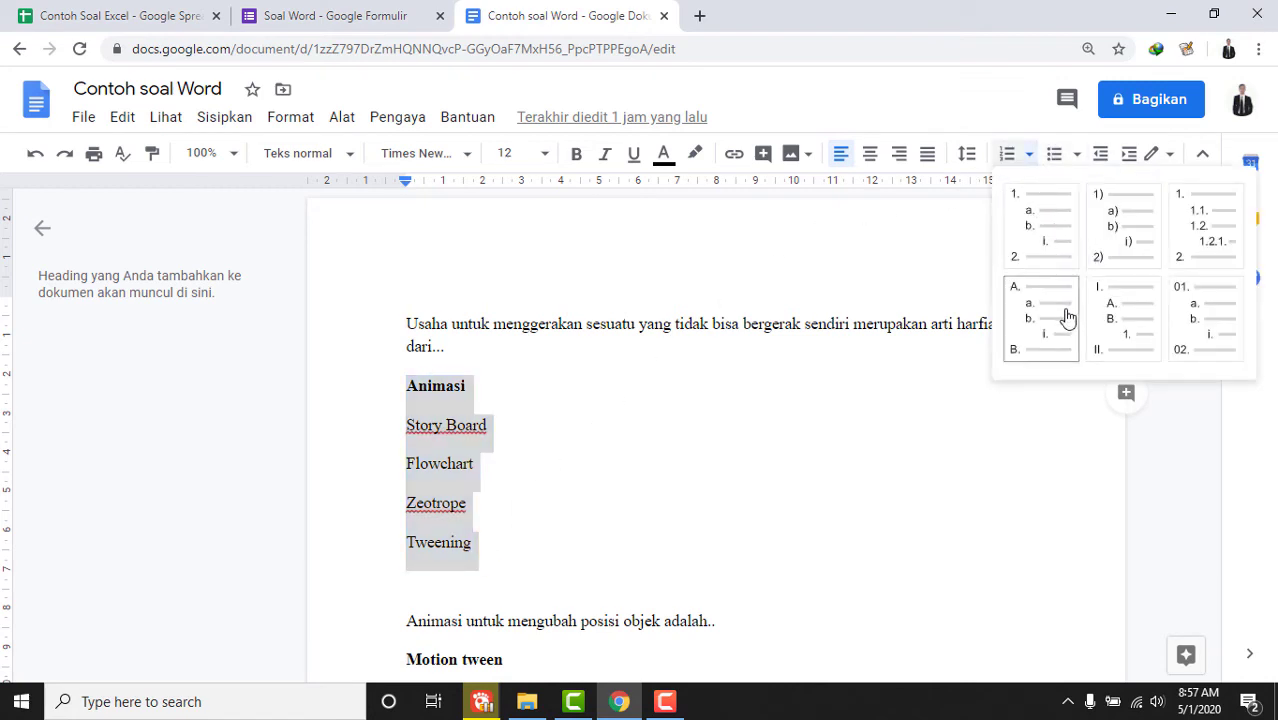
click(1054, 224)
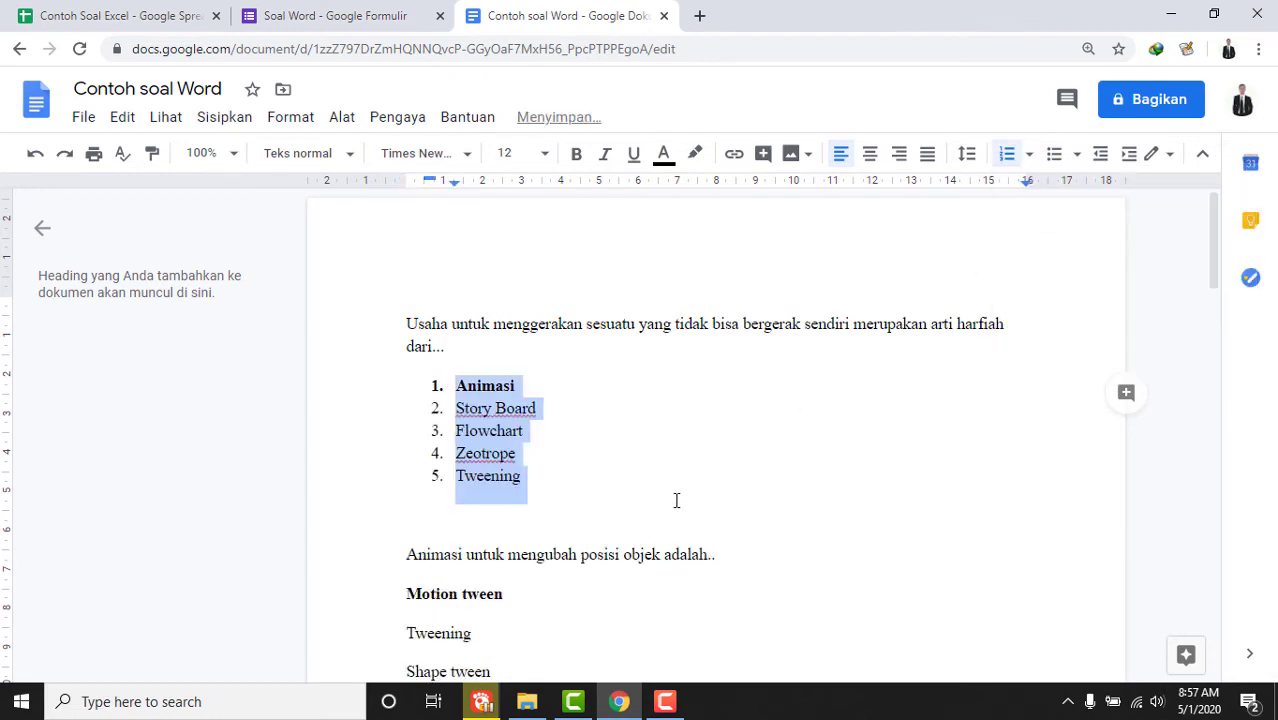
Format the answer options Motion tween to Clay Animation as a numbered list in the 1., a., i. style.
scroll(647, 459, down, 3)
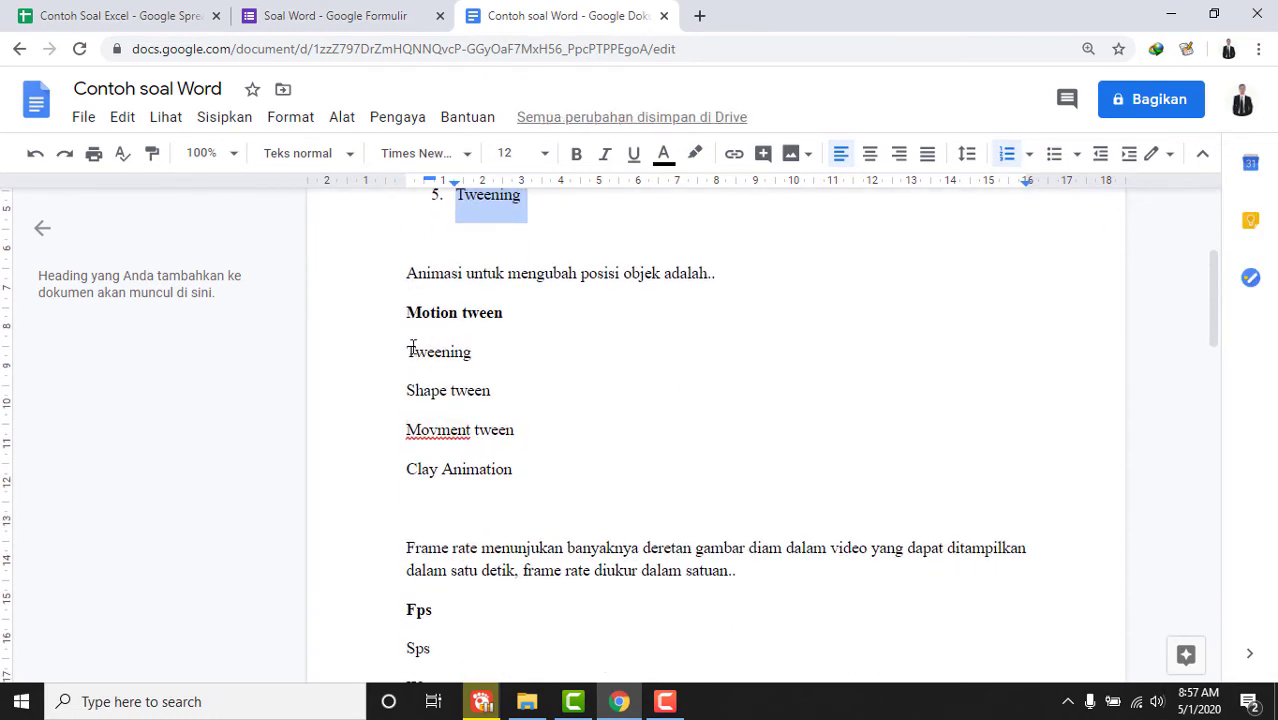
drag(404, 312, 525, 488)
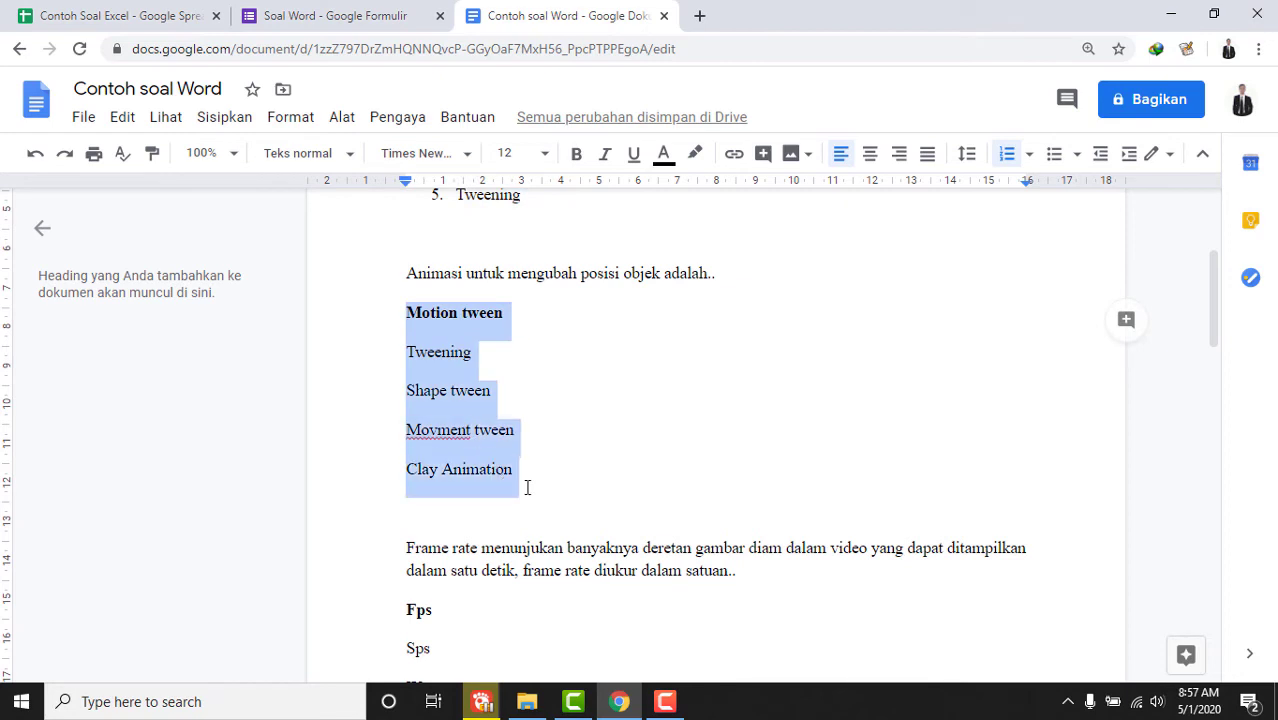
click(1031, 155)
click(1050, 236)
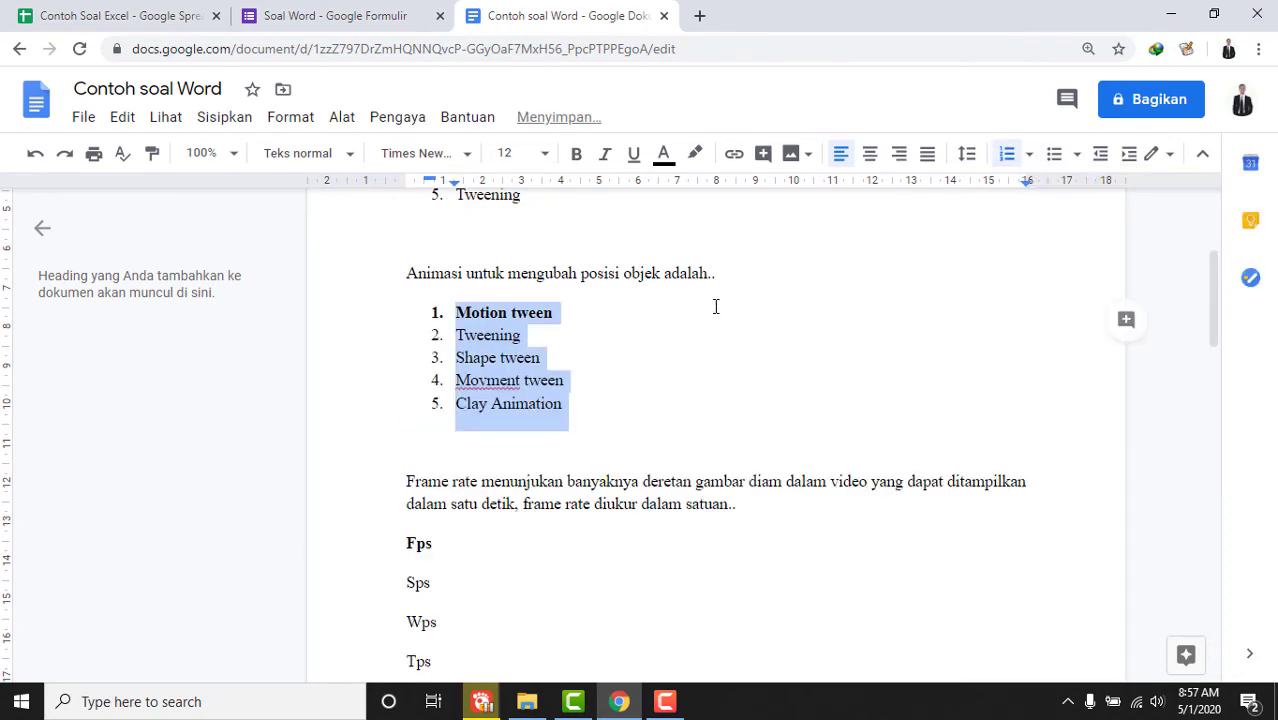
scroll(716, 290, up, 2)
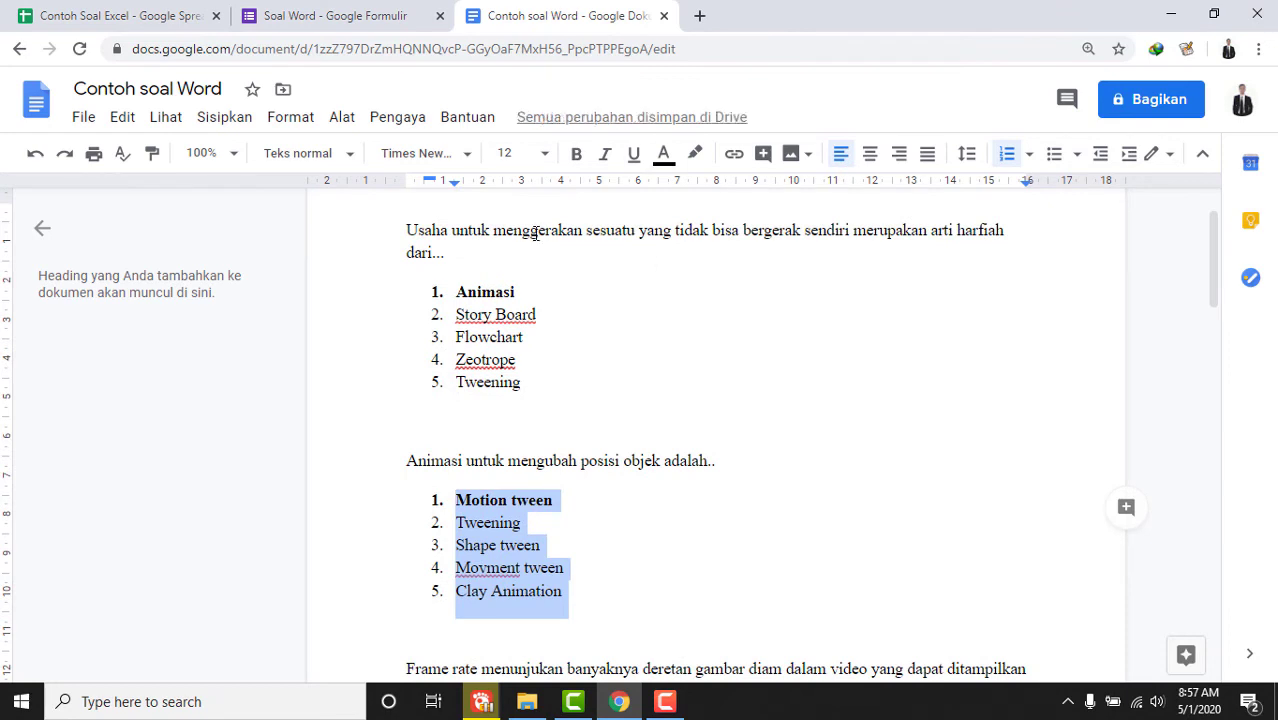
click(401, 234)
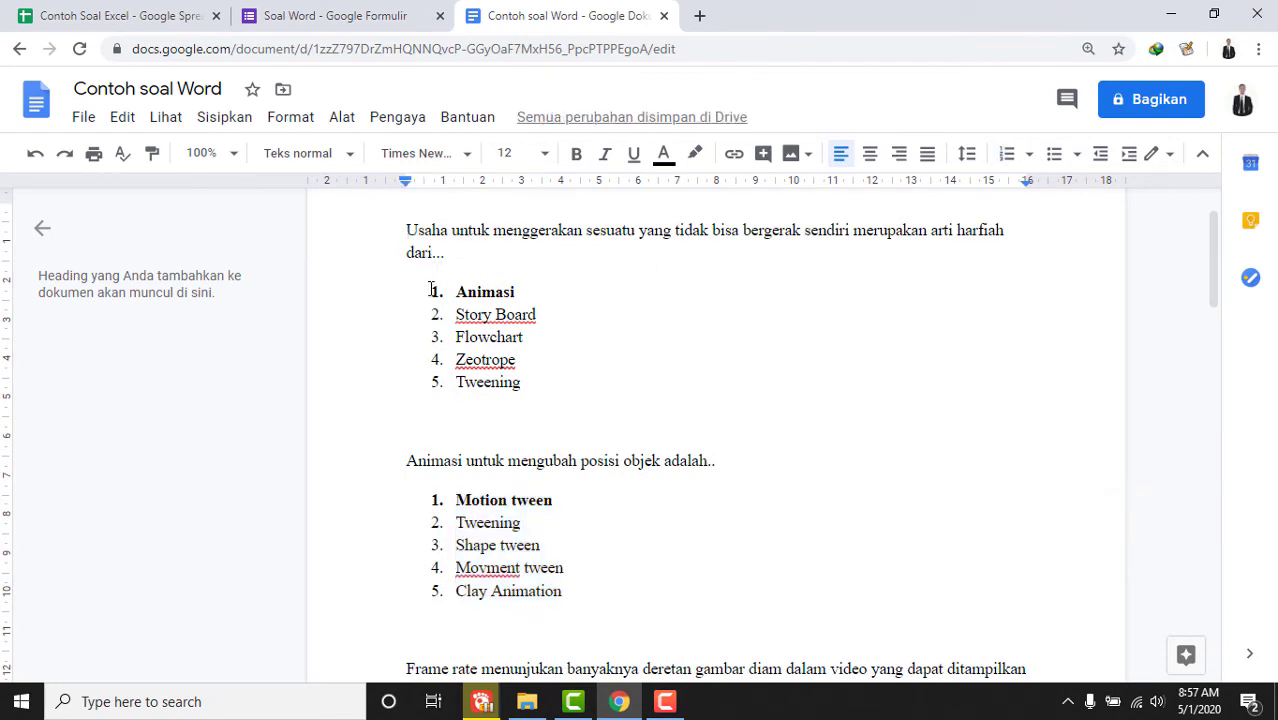
drag(431, 296, 533, 394)
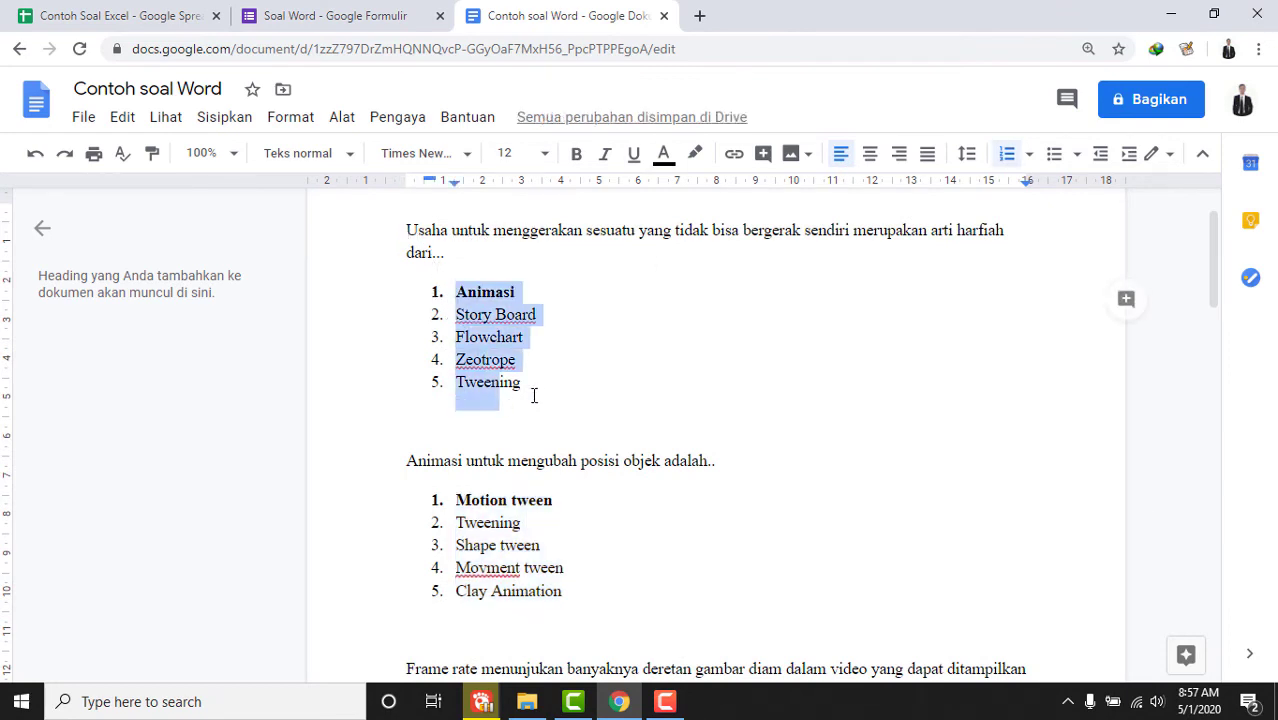
Format the answer options Benda Mati to Aktor Hidup as a numbered list in the document.
scroll(520, 395, down, 4)
drag(400, 353, 456, 516)
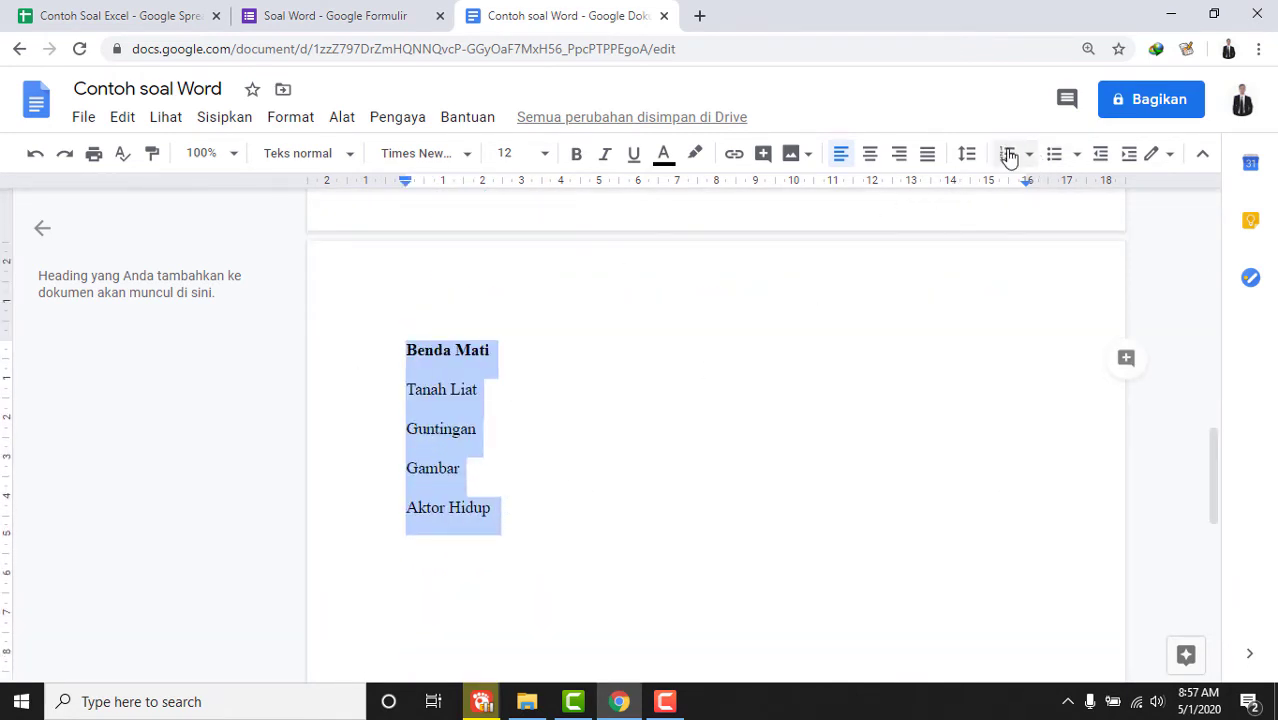
click(1007, 153)
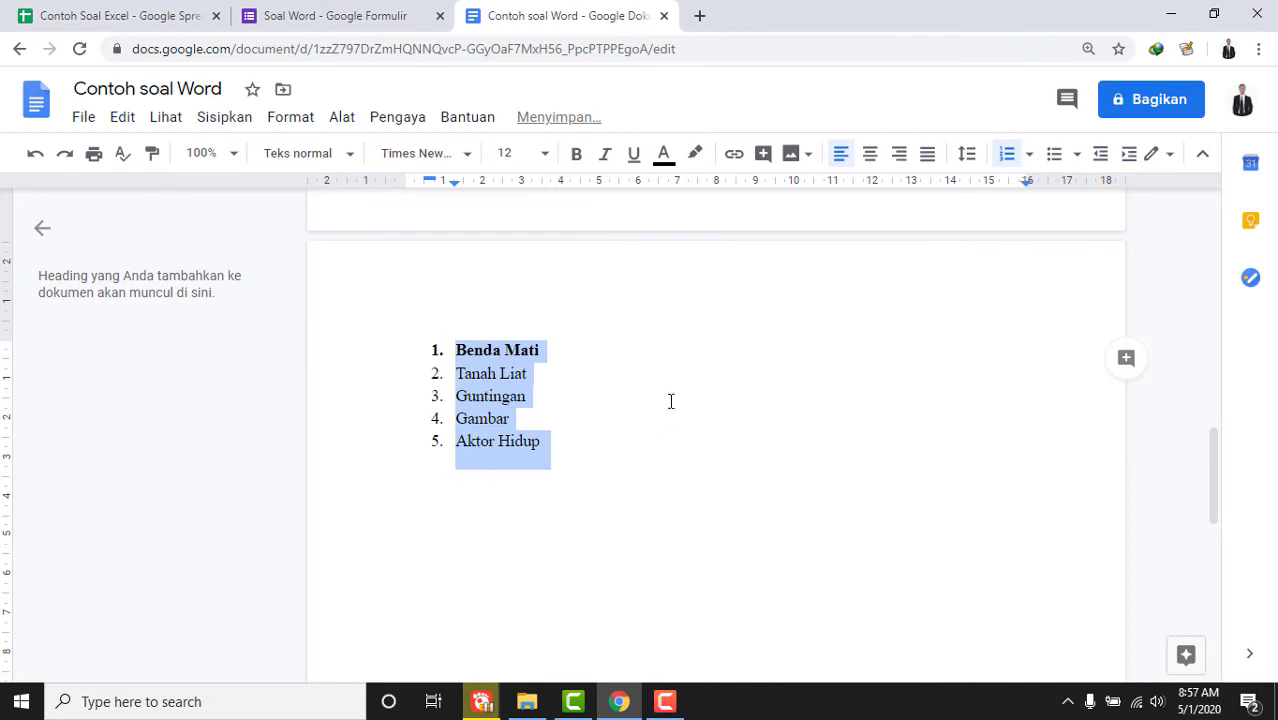
scroll(695, 370, up, 4)
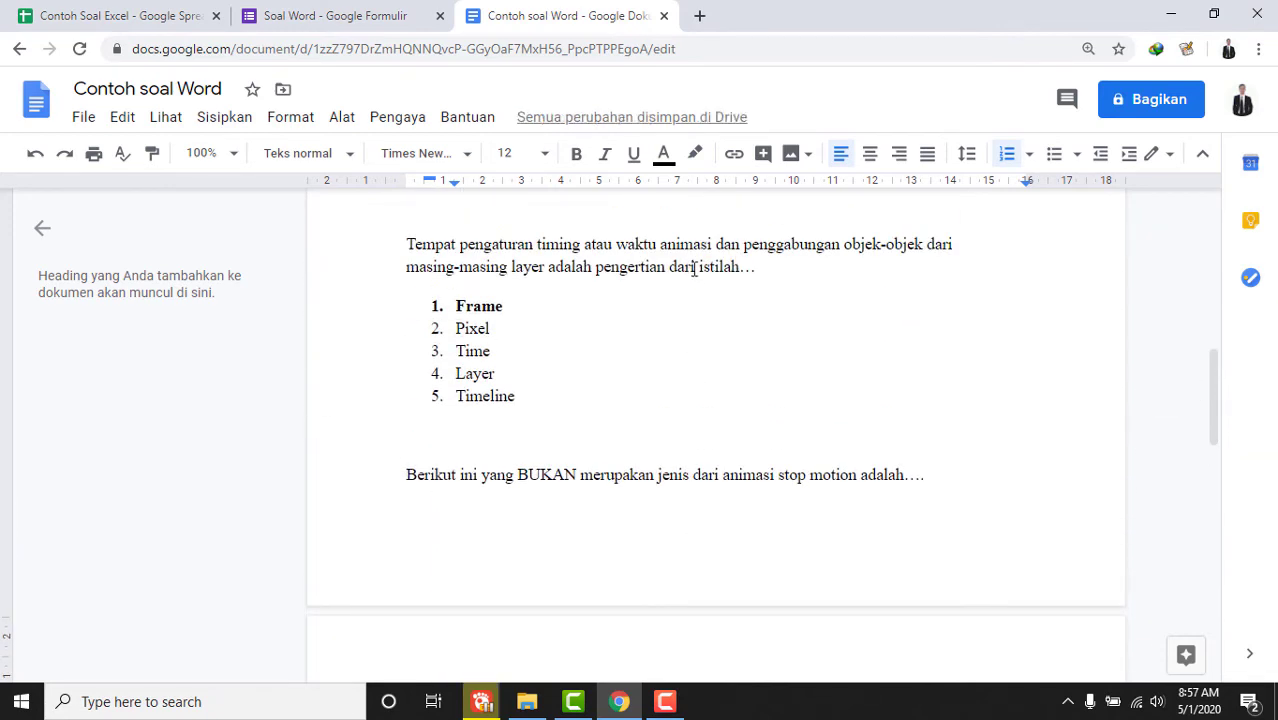
In the Soal Word form, load the Google Docs file "Contoh soal Word" into Form Builder as the import source.
click(320, 14)
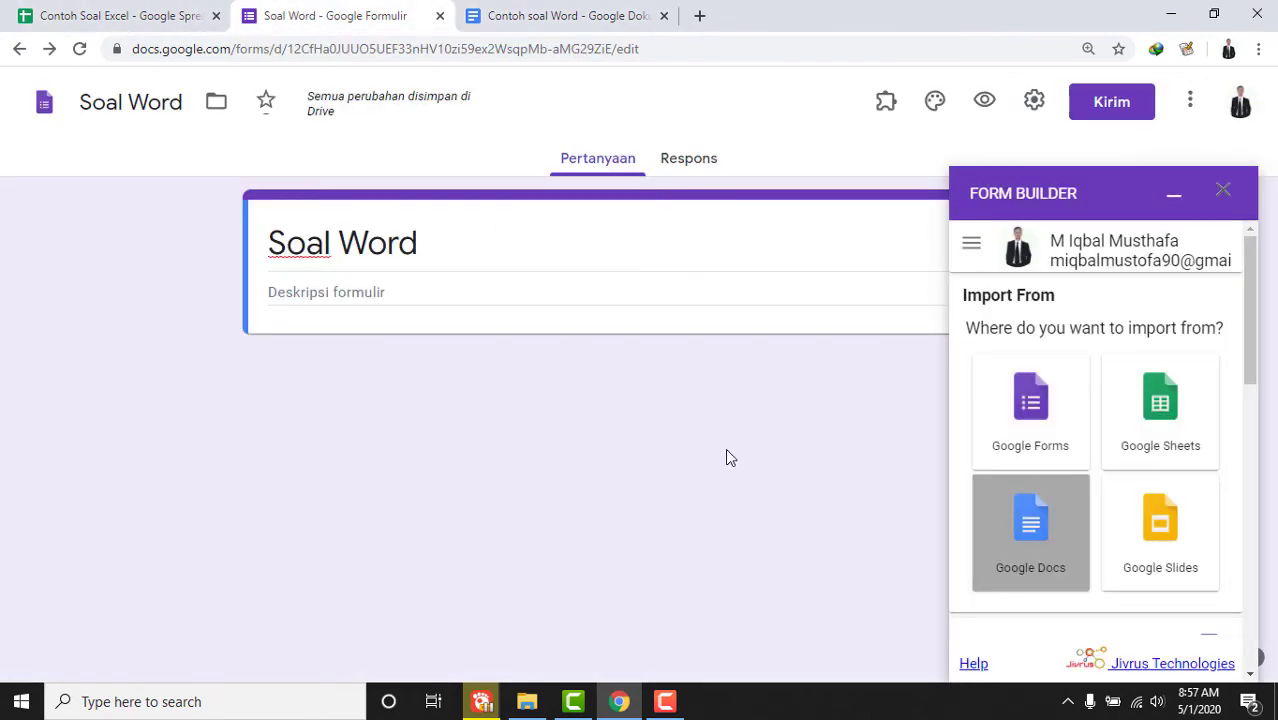
click(1040, 554)
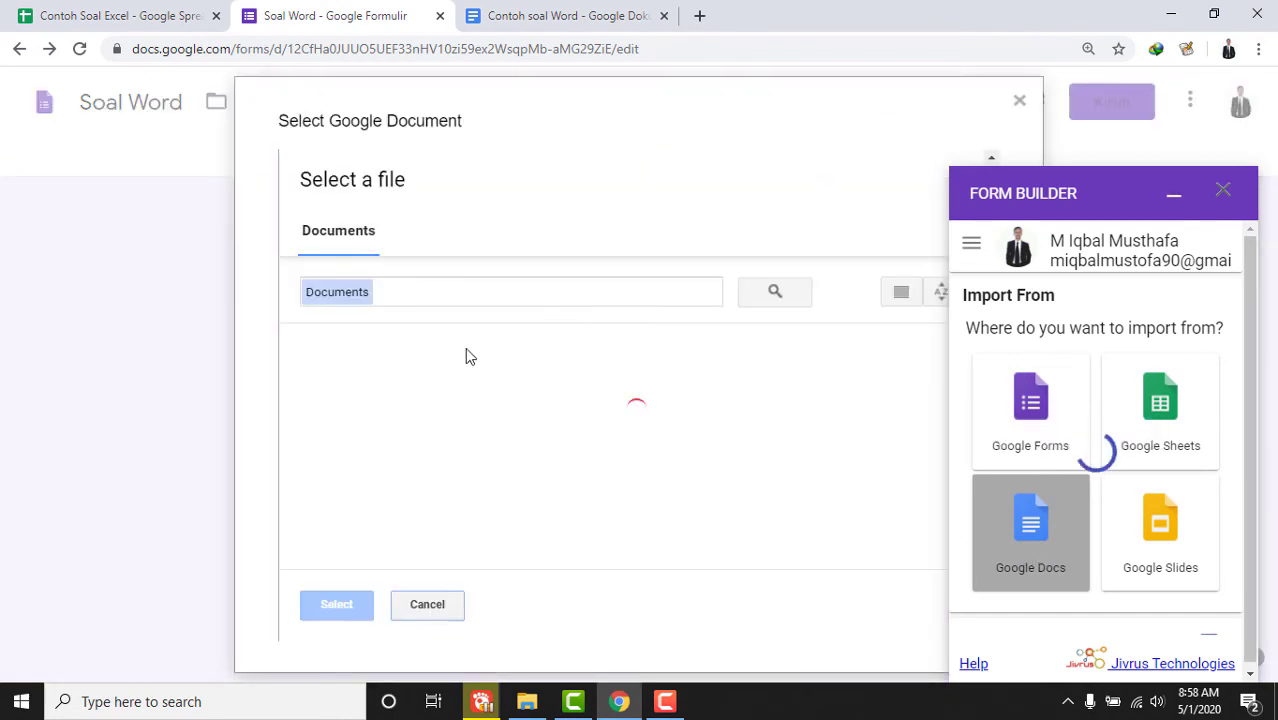
scroll(510, 483, down, 1)
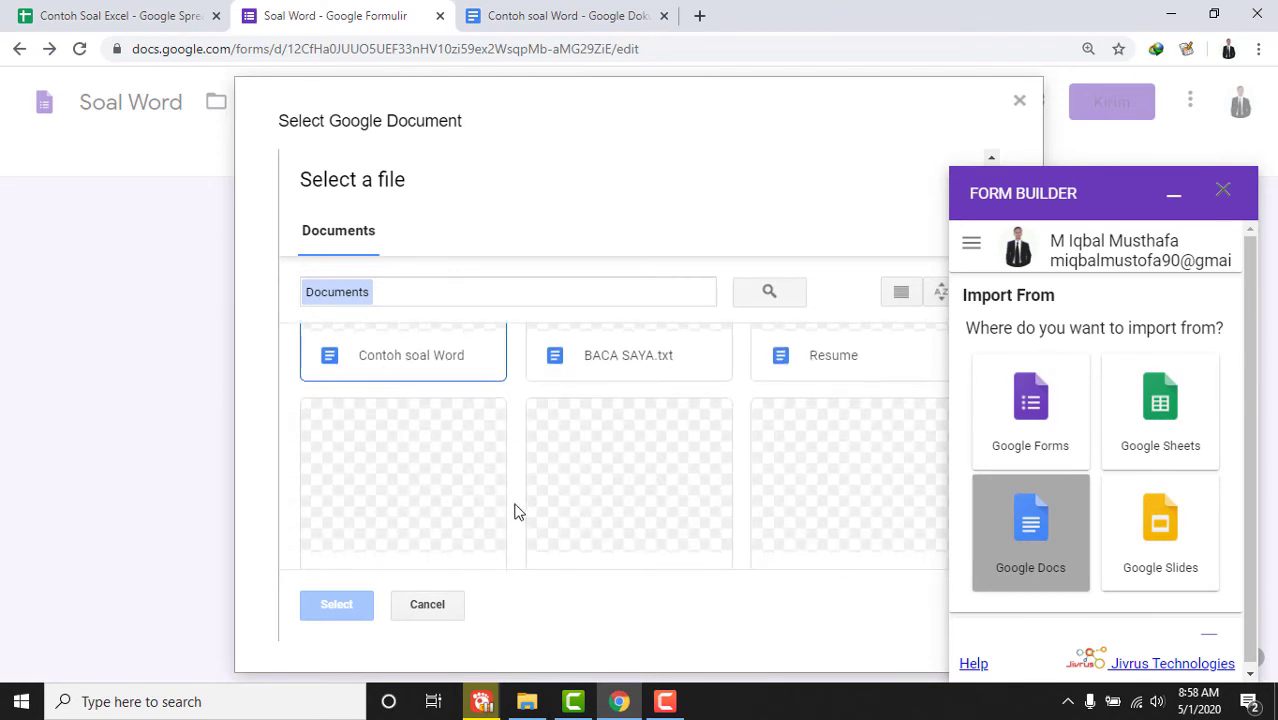
scroll(516, 511, up, 1)
scroll(585, 477, down, 2)
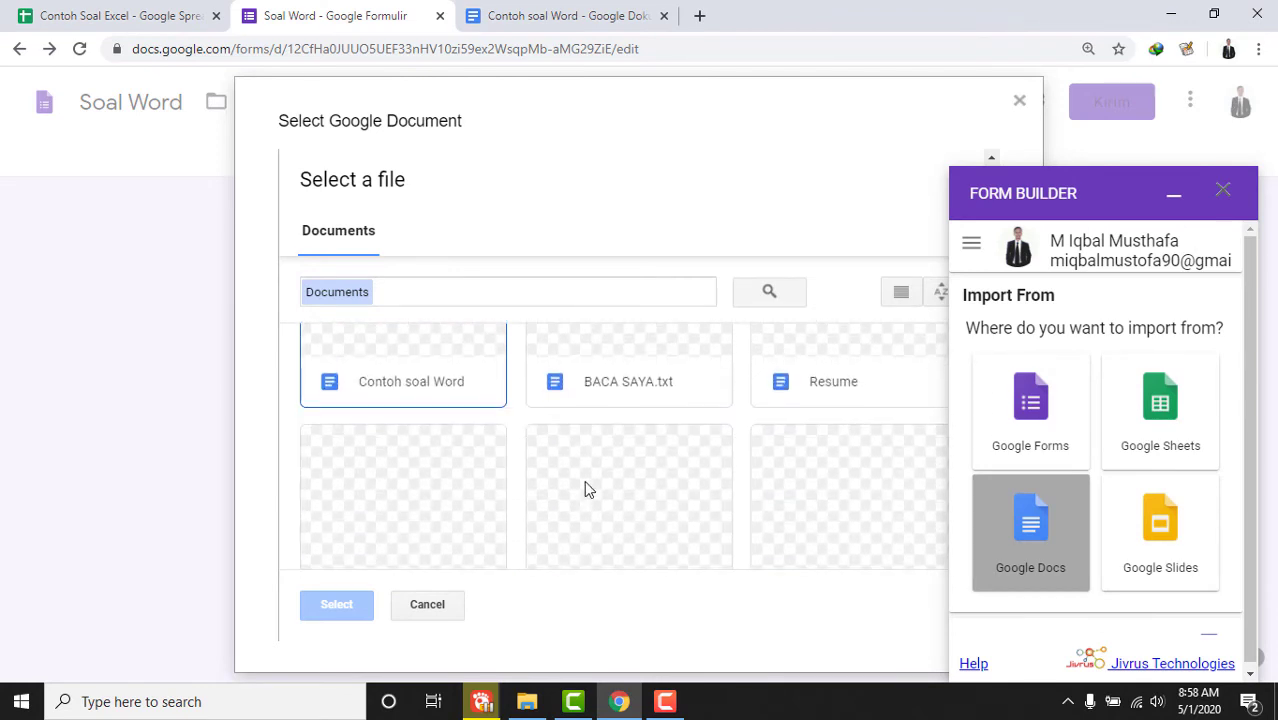
click(428, 372)
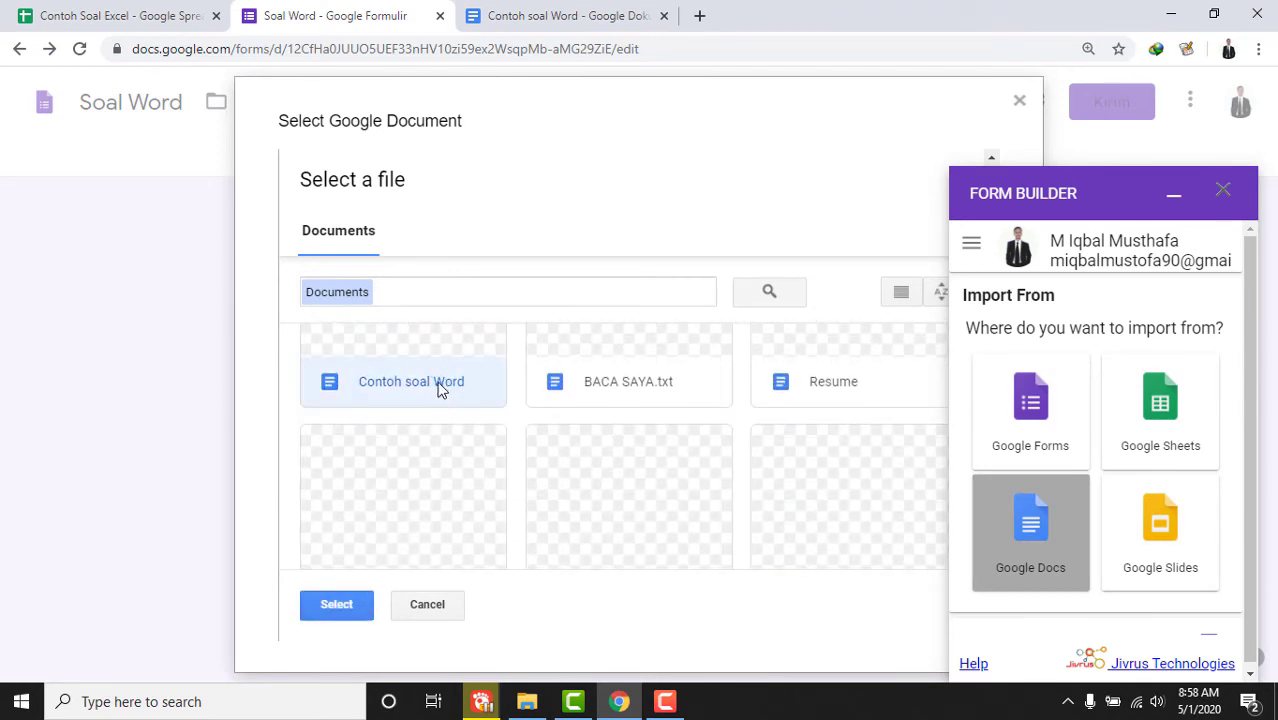
click(362, 611)
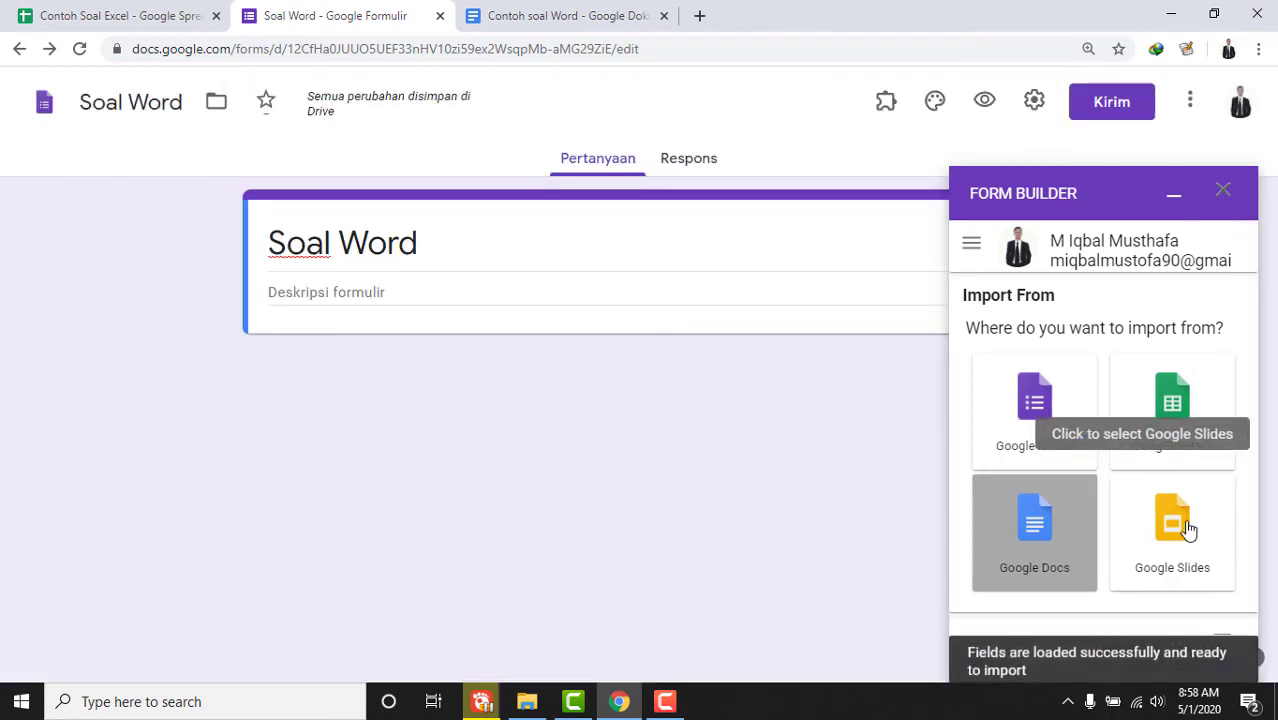
Import all five multiple-choice questions from the Ready to import list into the form, and close Form Builder.
scroll(1218, 470, down, 2)
scroll(1218, 488, down, 5)
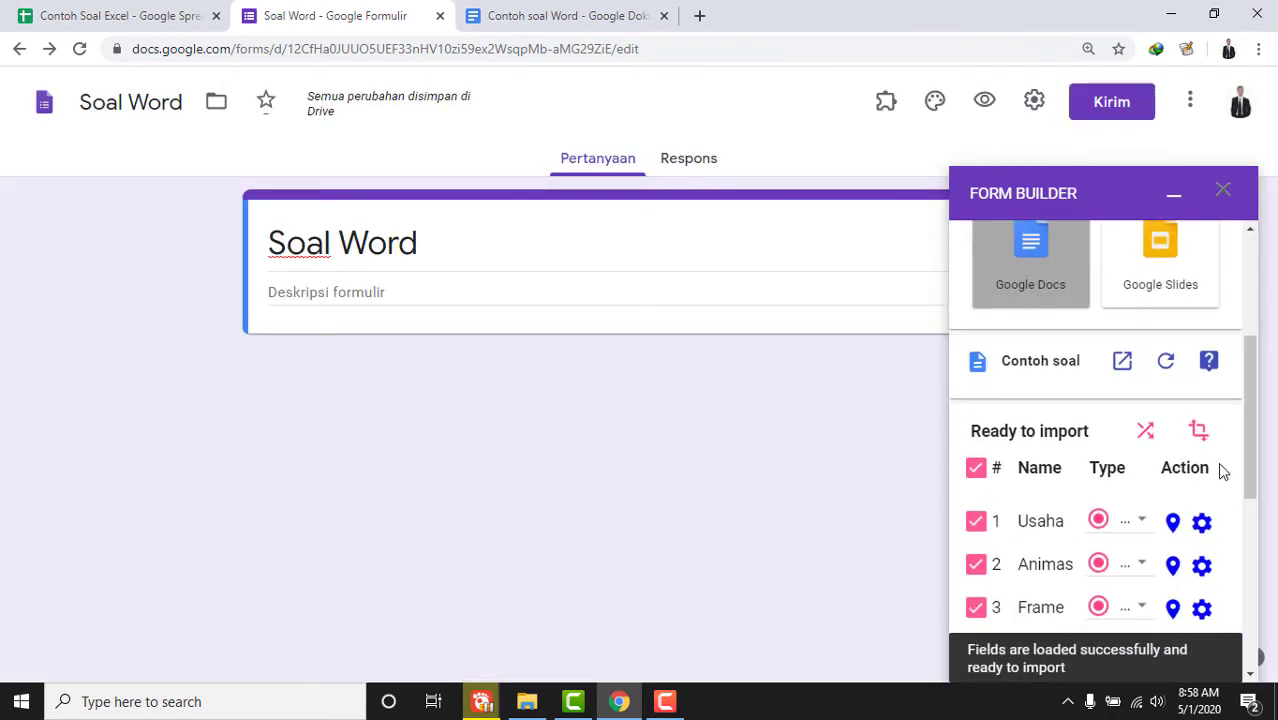
scroll(1218, 480, up, 2)
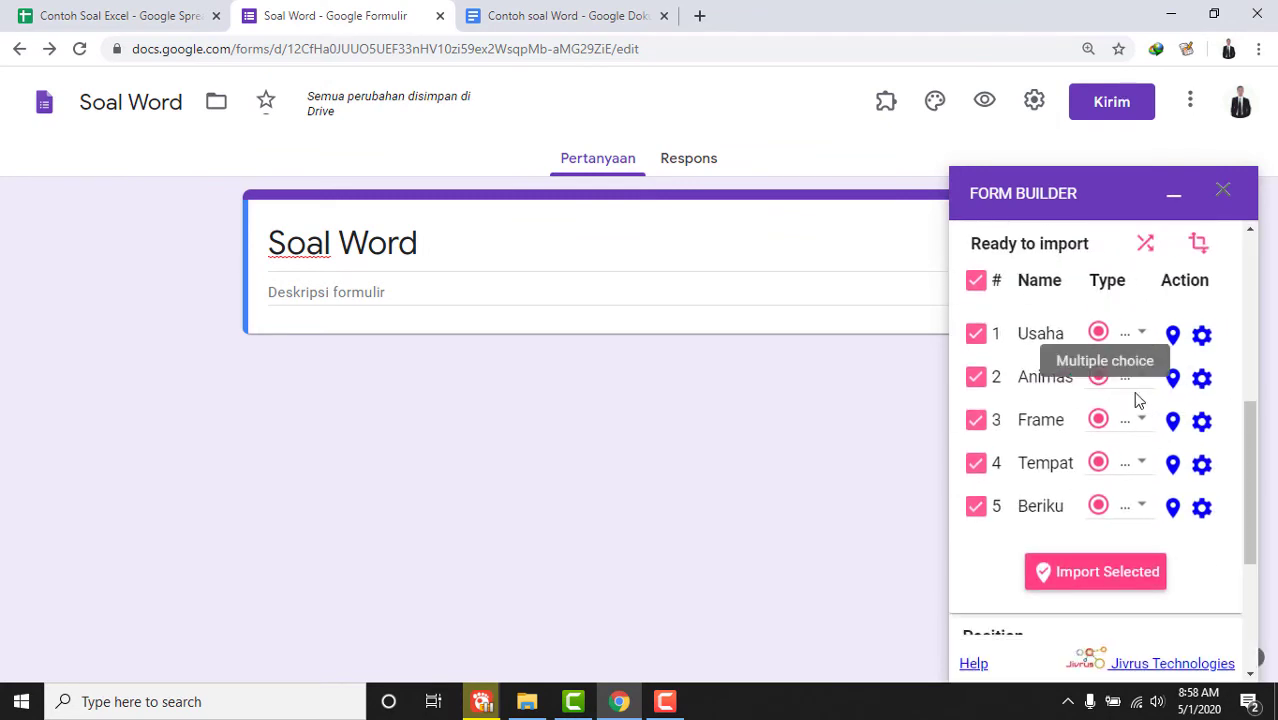
scroll(1132, 400, up, 1)
scroll(1127, 366, down, 2)
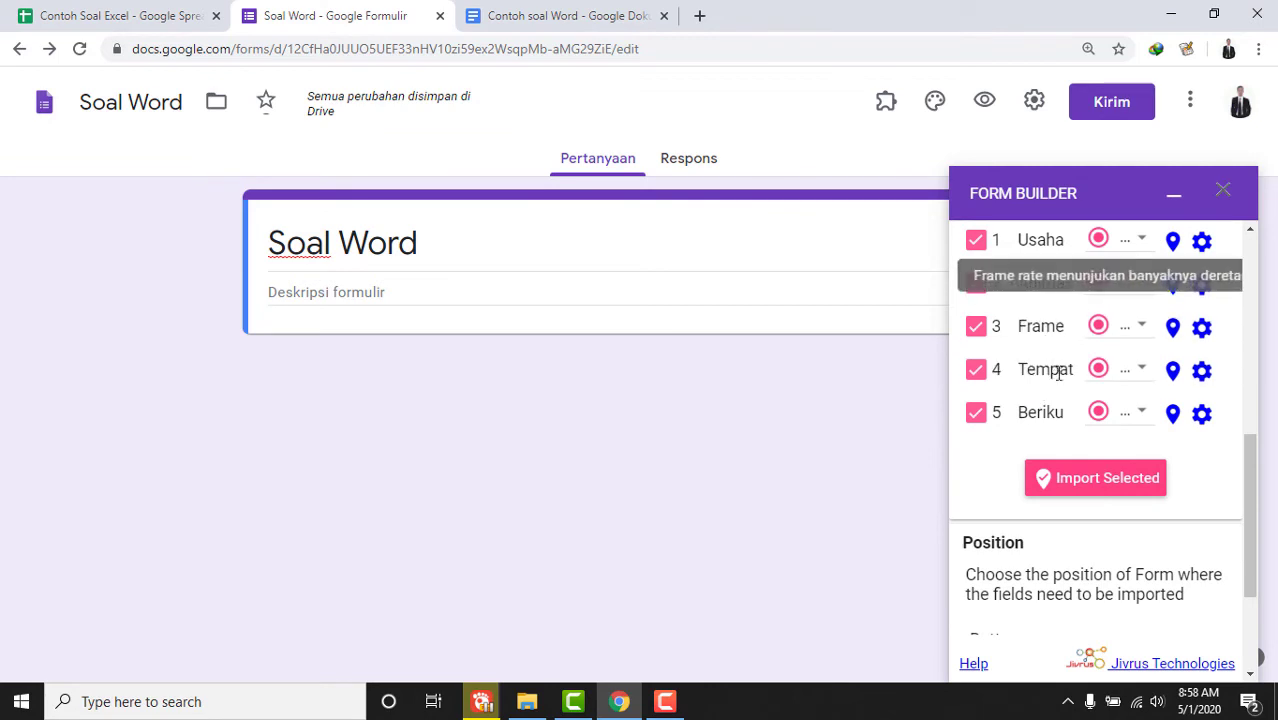
scroll(1058, 350, up, 3)
scroll(1058, 330, down, 3)
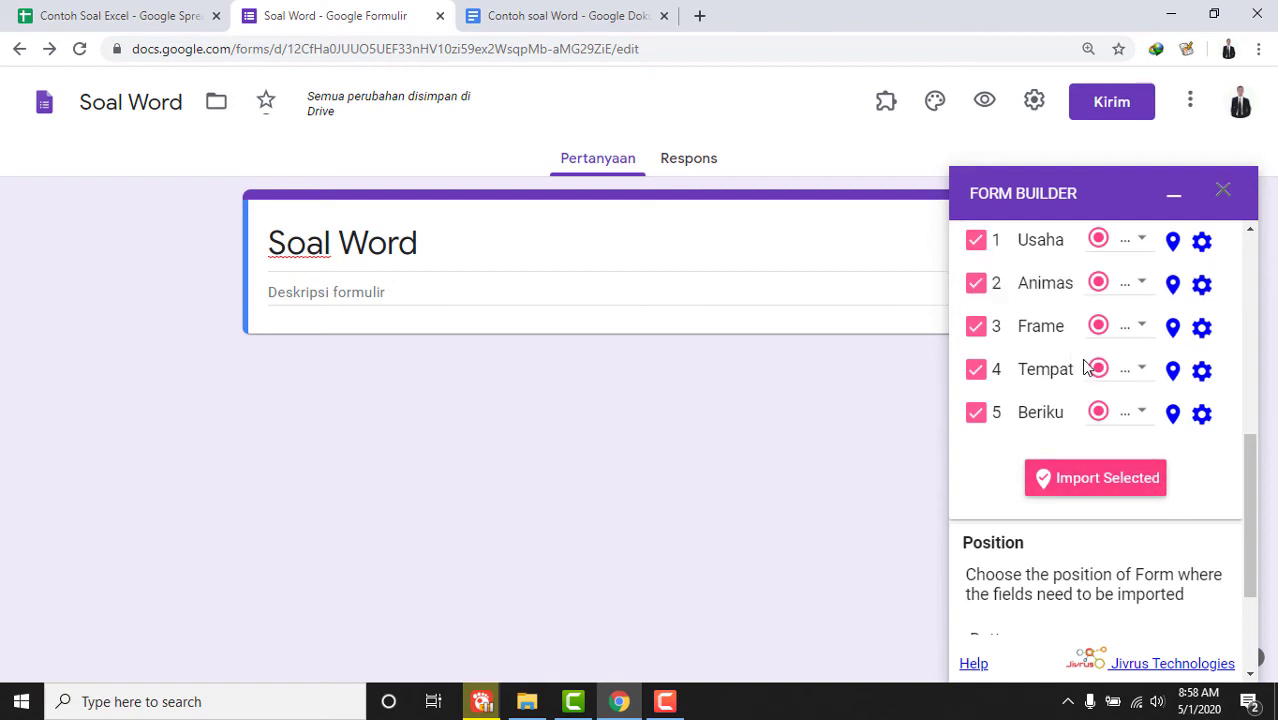
scroll(1087, 365, up, 3)
scroll(1087, 352, down, 3)
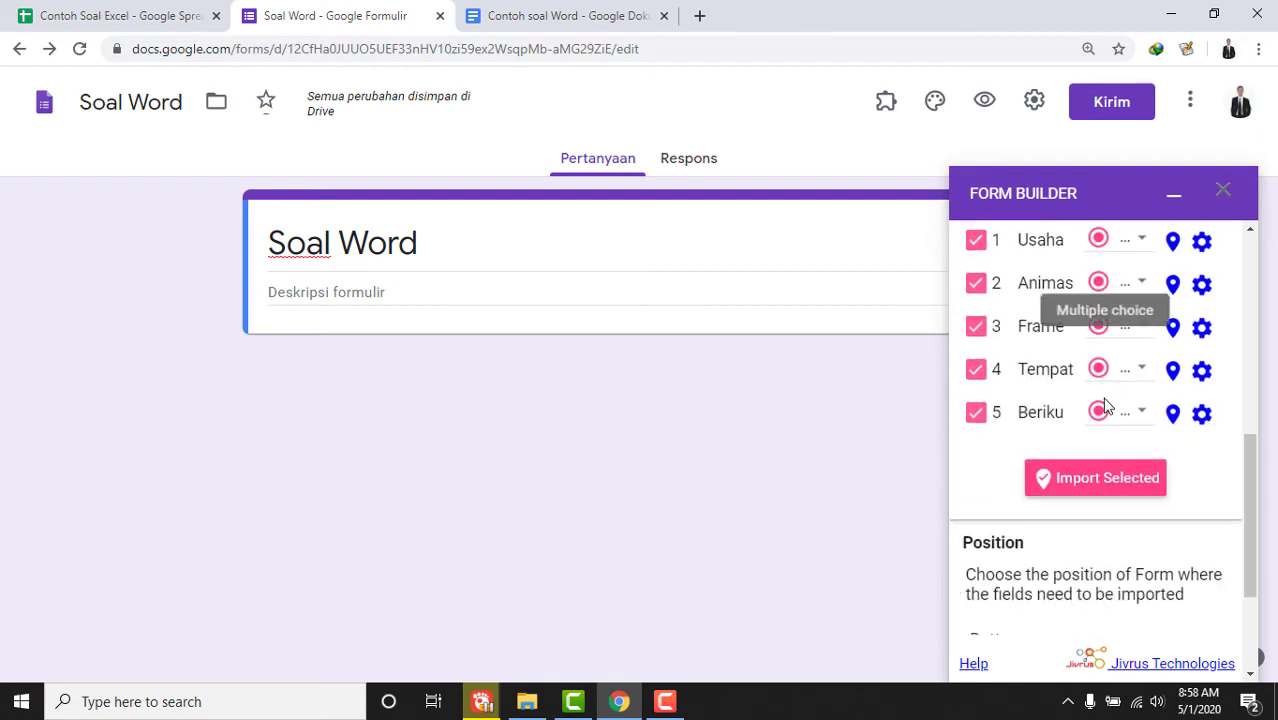
click(1150, 480)
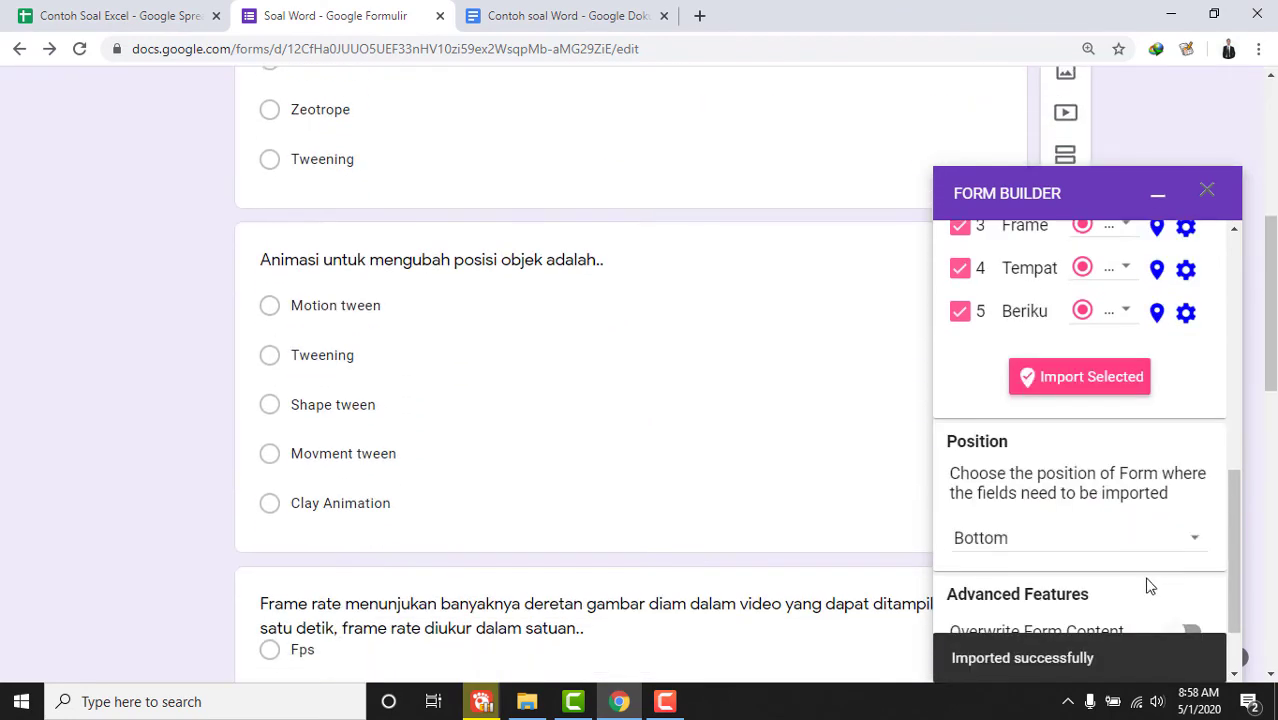
click(1208, 194)
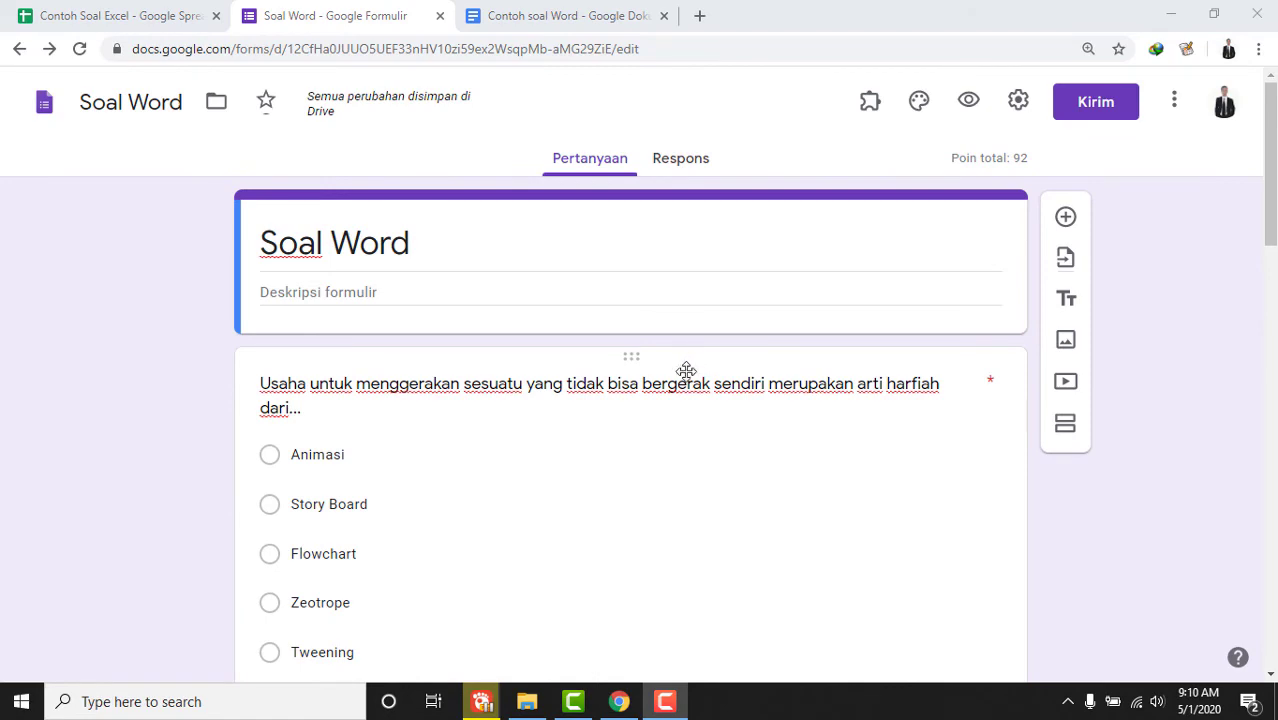
Set the first question's answer key to Animasi, worth 20 points.
scroll(686, 371, down, 5)
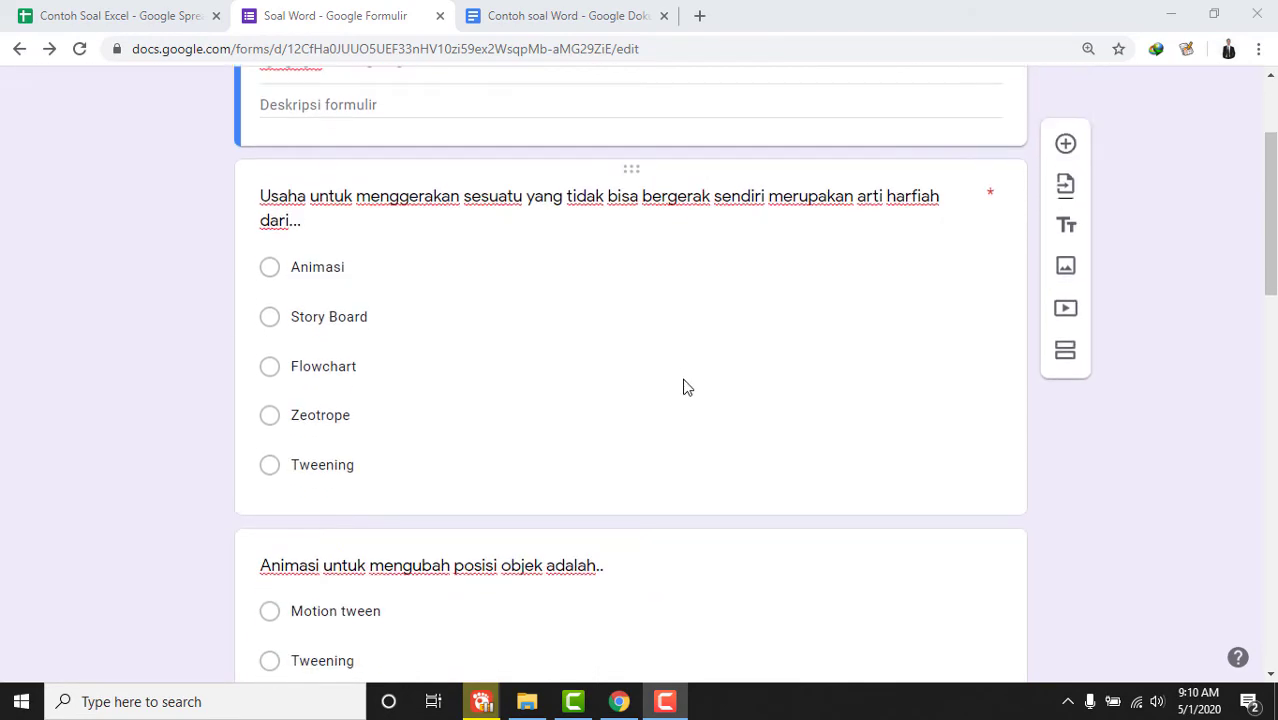
scroll(728, 377, up, 3)
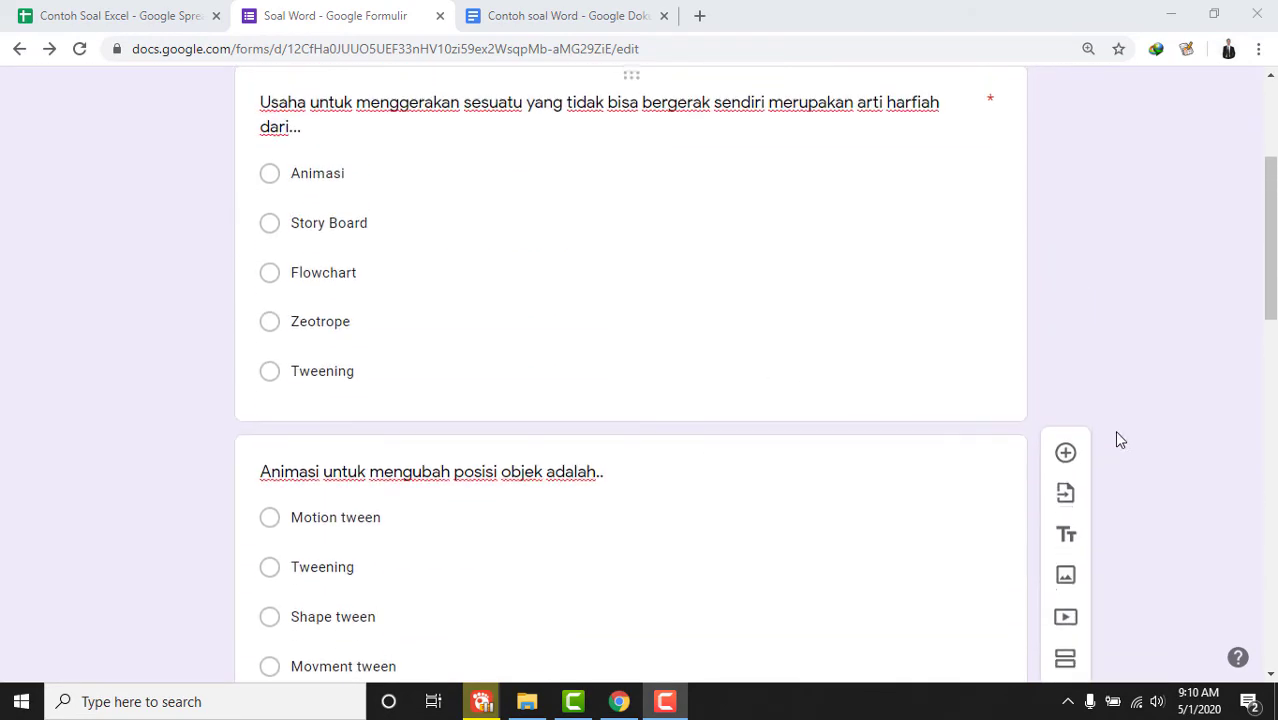
scroll(1271, 300, up, 2)
drag(1271, 190, 1267, 240)
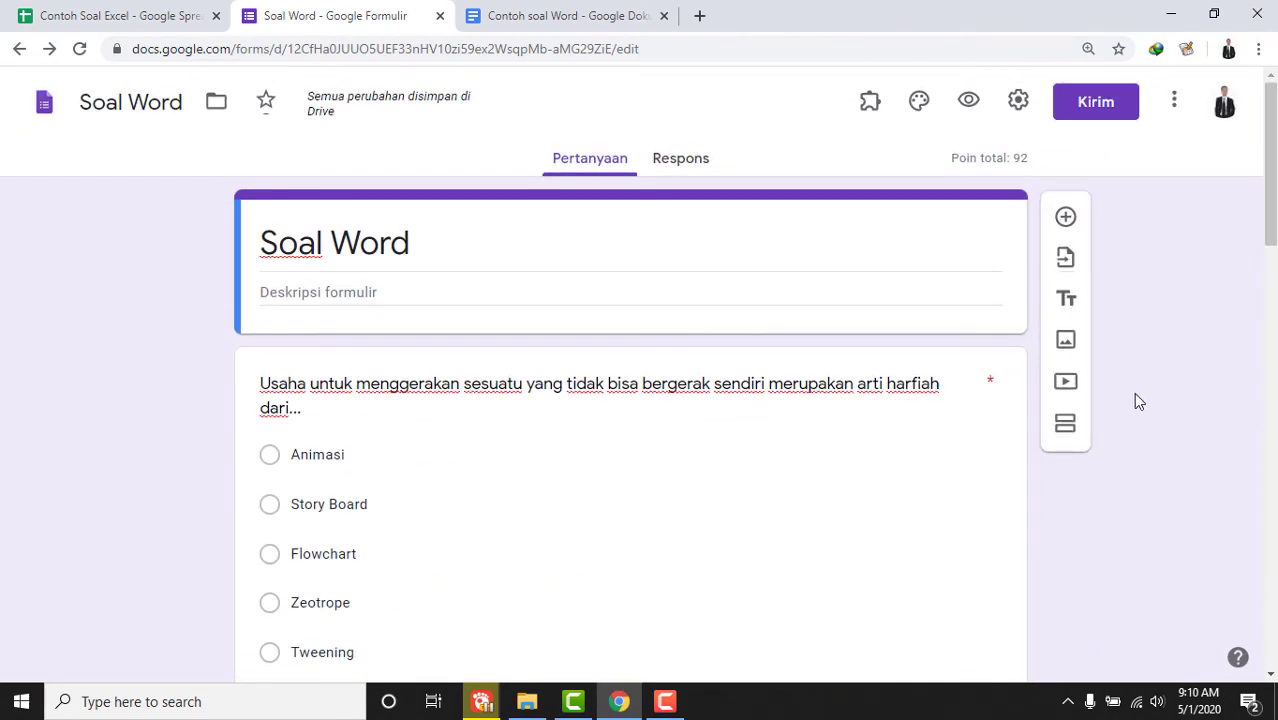
scroll(1140, 400, down, 3)
scroll(1165, 376, up, 2)
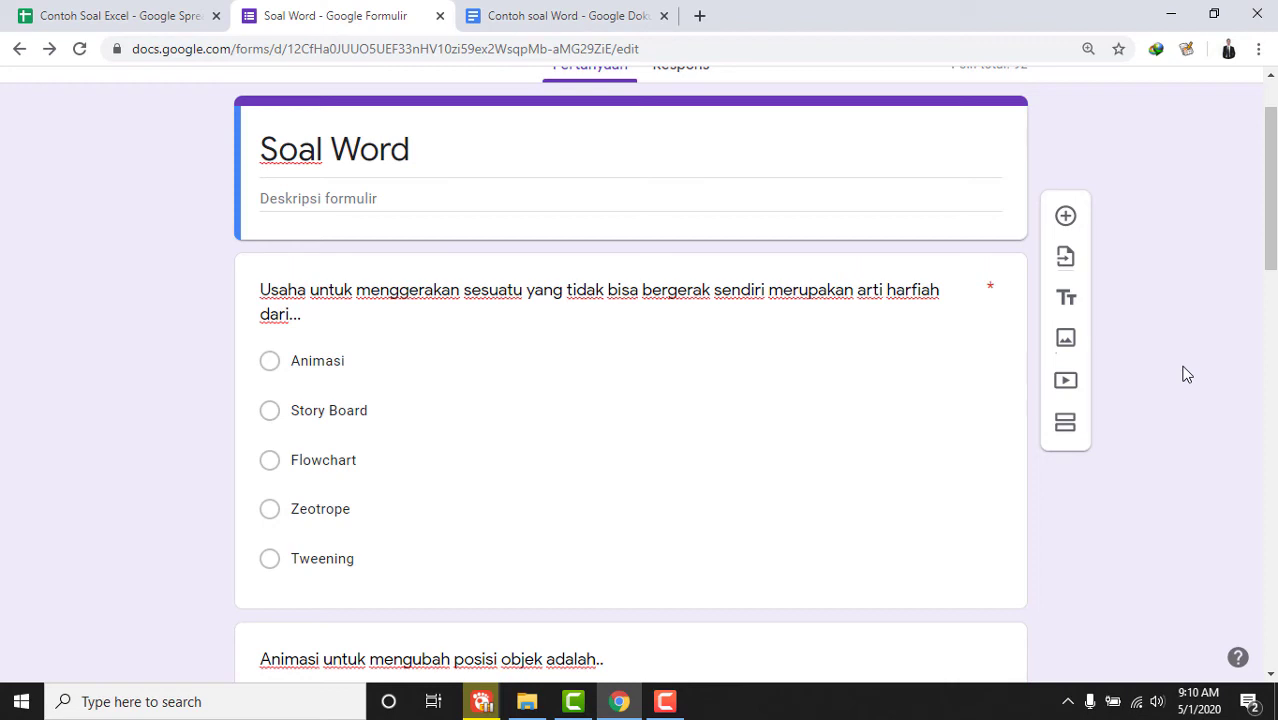
click(450, 304)
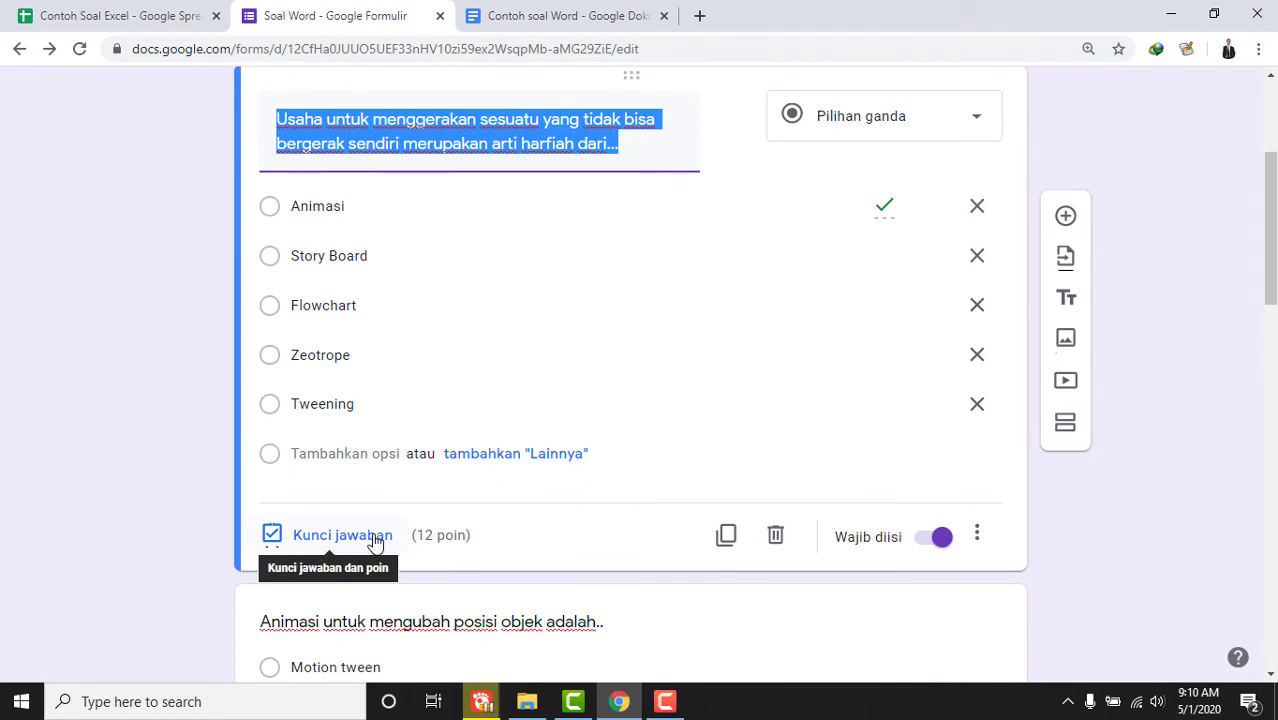
click(375, 541)
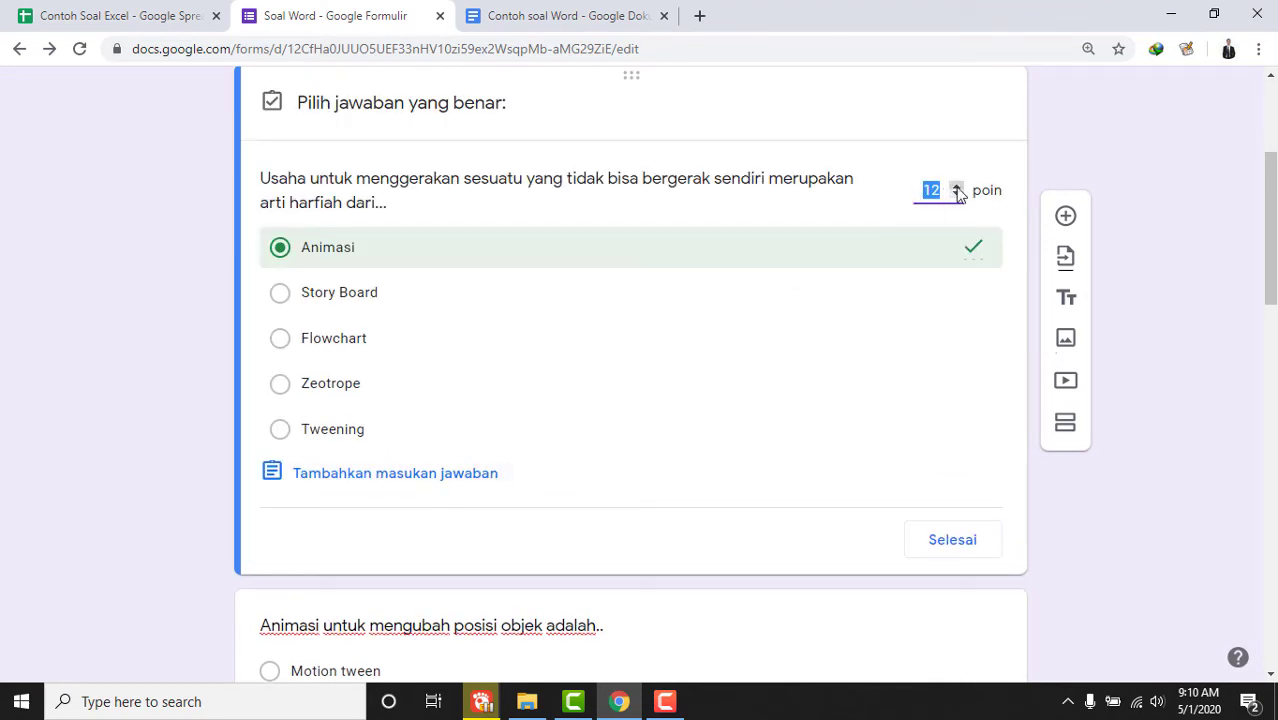
text(20)
click(551, 247)
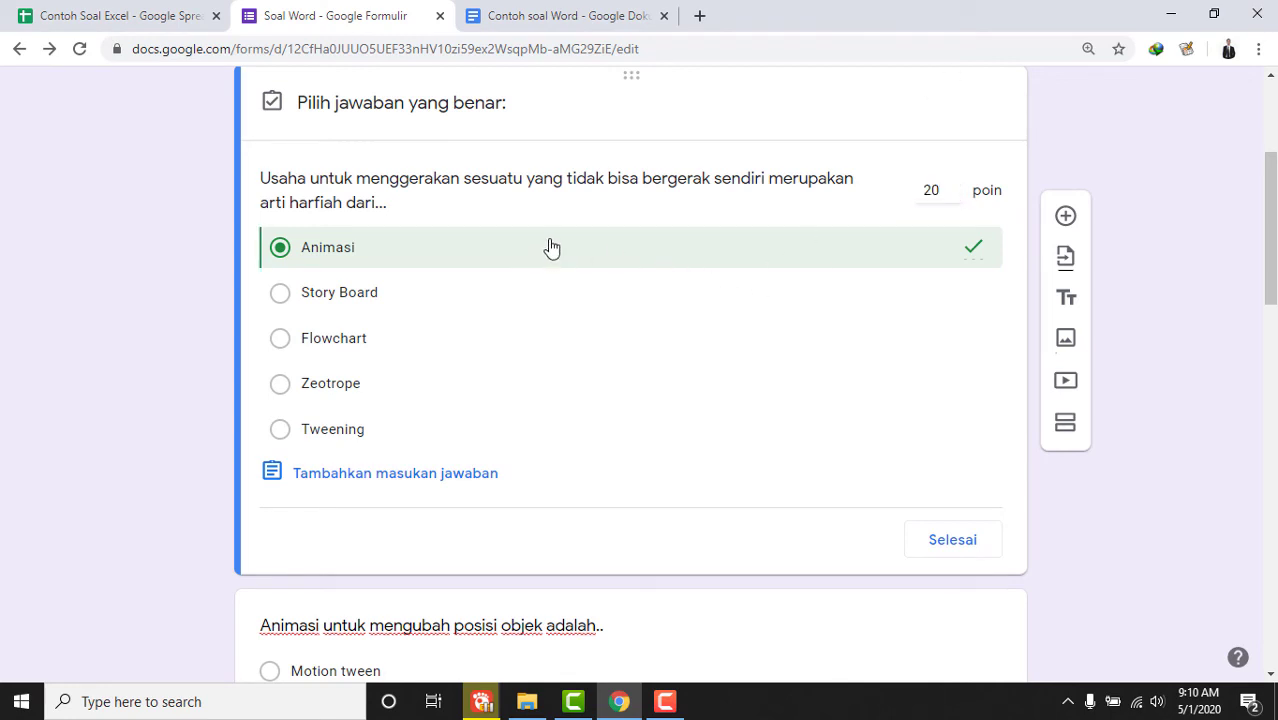
click(551, 247)
click(535, 256)
click(940, 546)
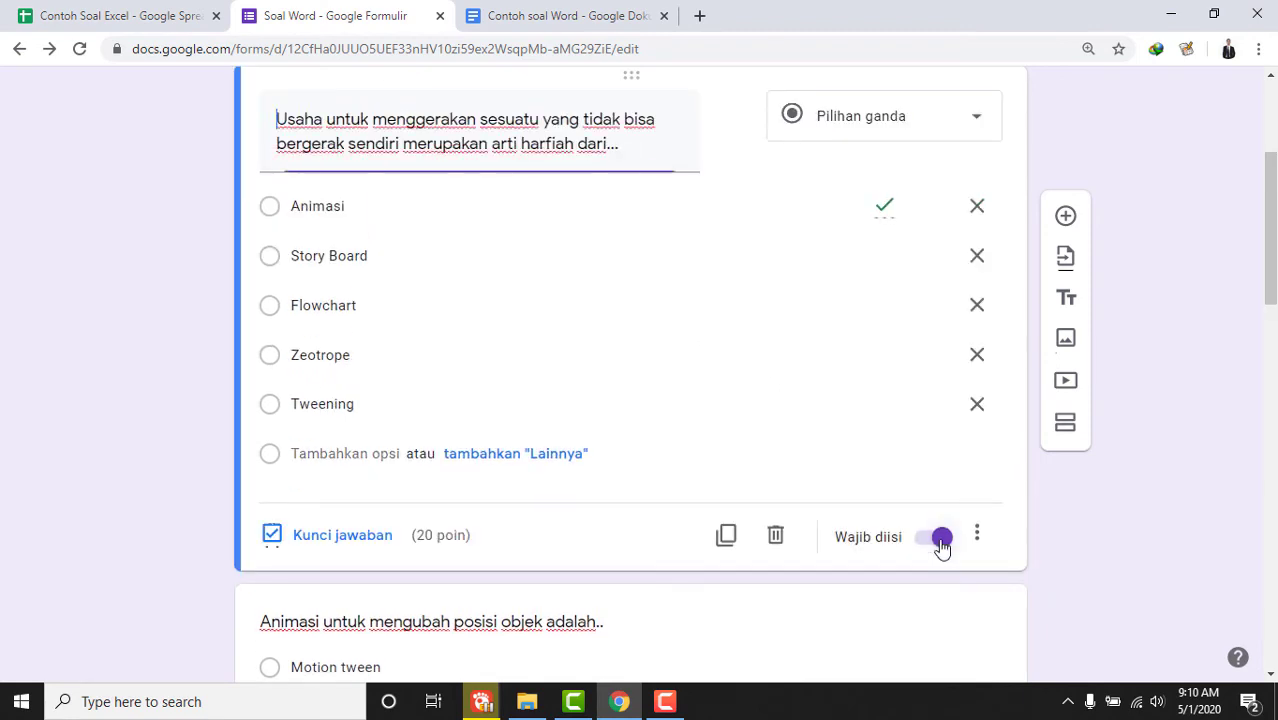
Check the answer key and points of the question "Animasi untuk mengubah posisi objek adalah.." and the form's total points.
scroll(940, 546, down, 4)
click(471, 362)
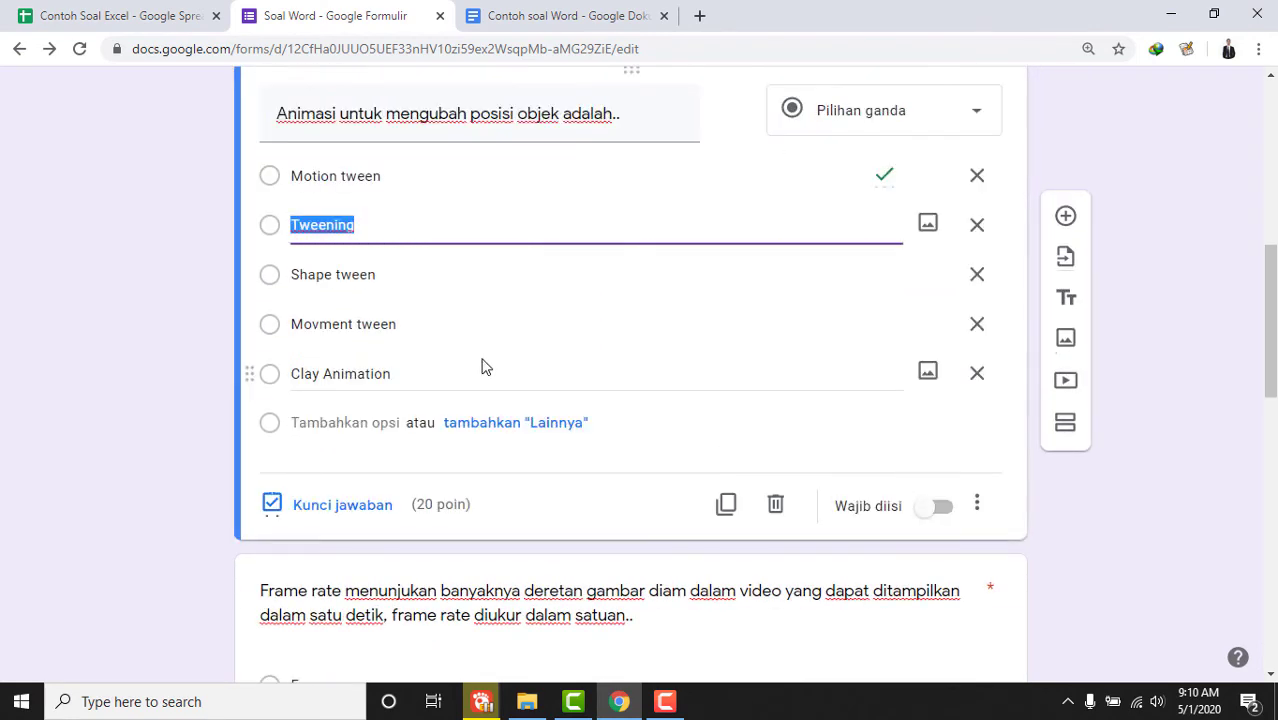
scroll(474, 319, up, 2)
scroll(474, 319, down, 3)
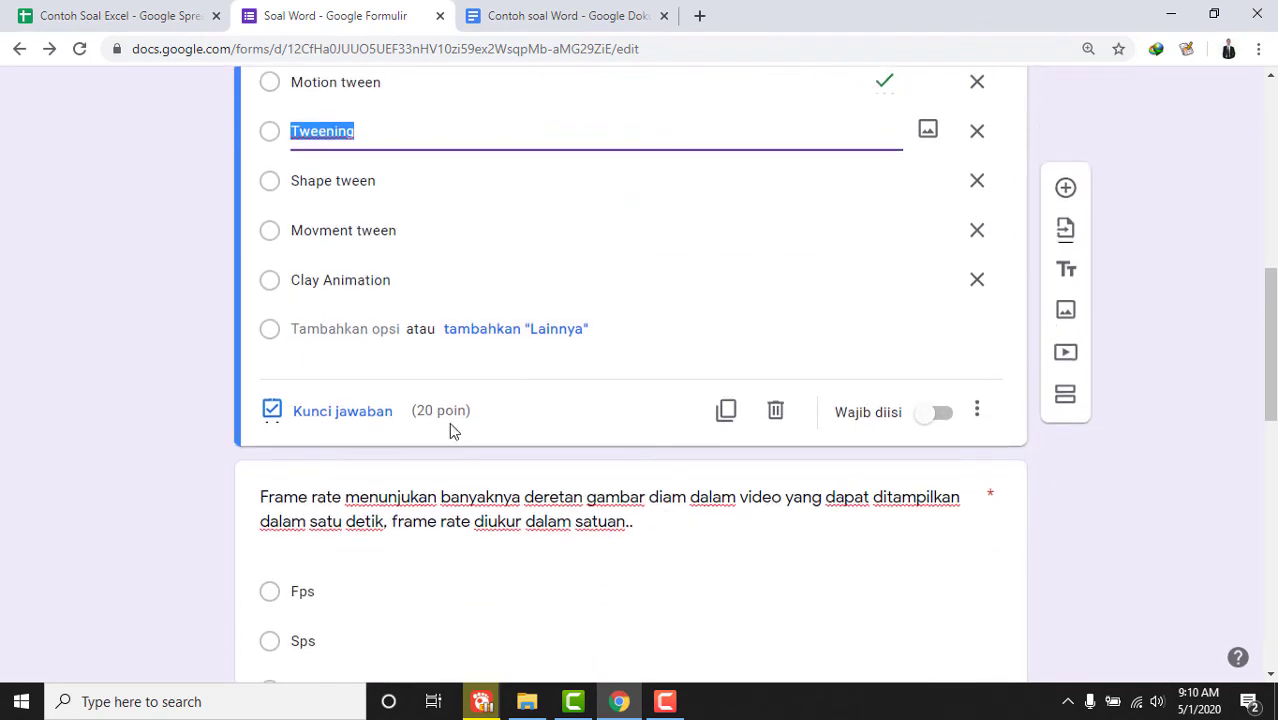
click(375, 418)
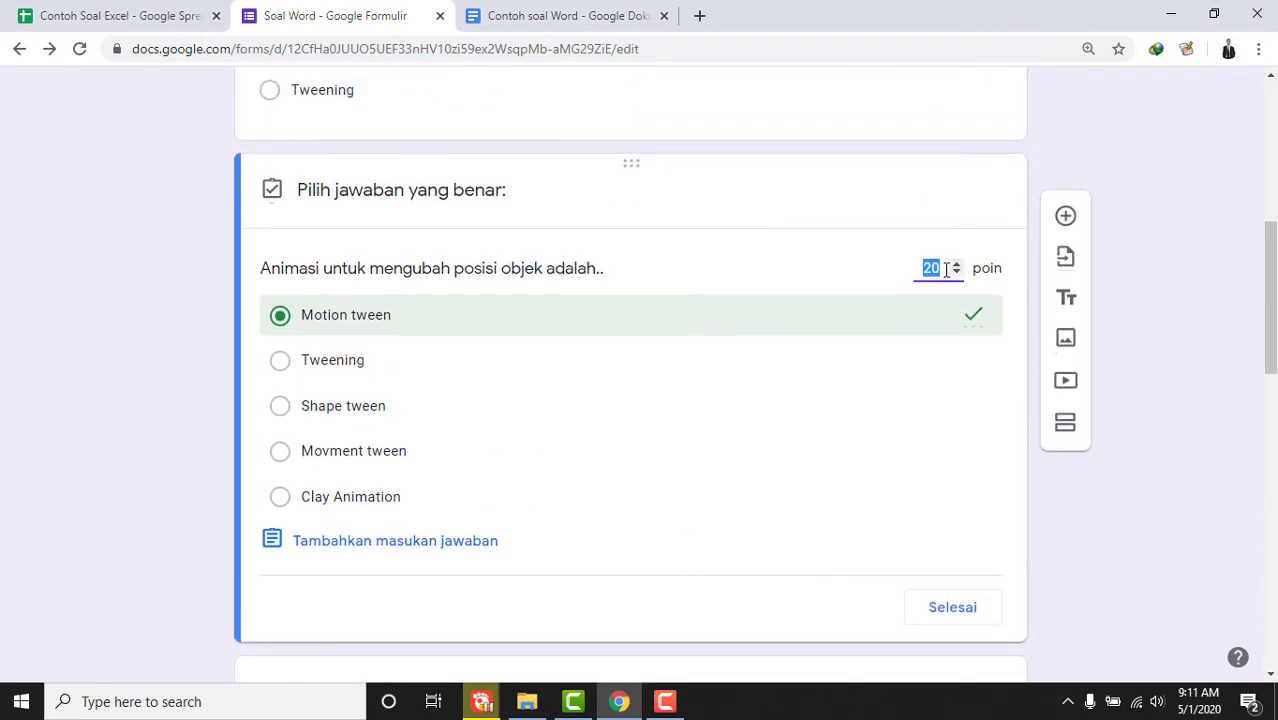
click(945, 268)
click(946, 607)
scroll(740, 427, down, 1)
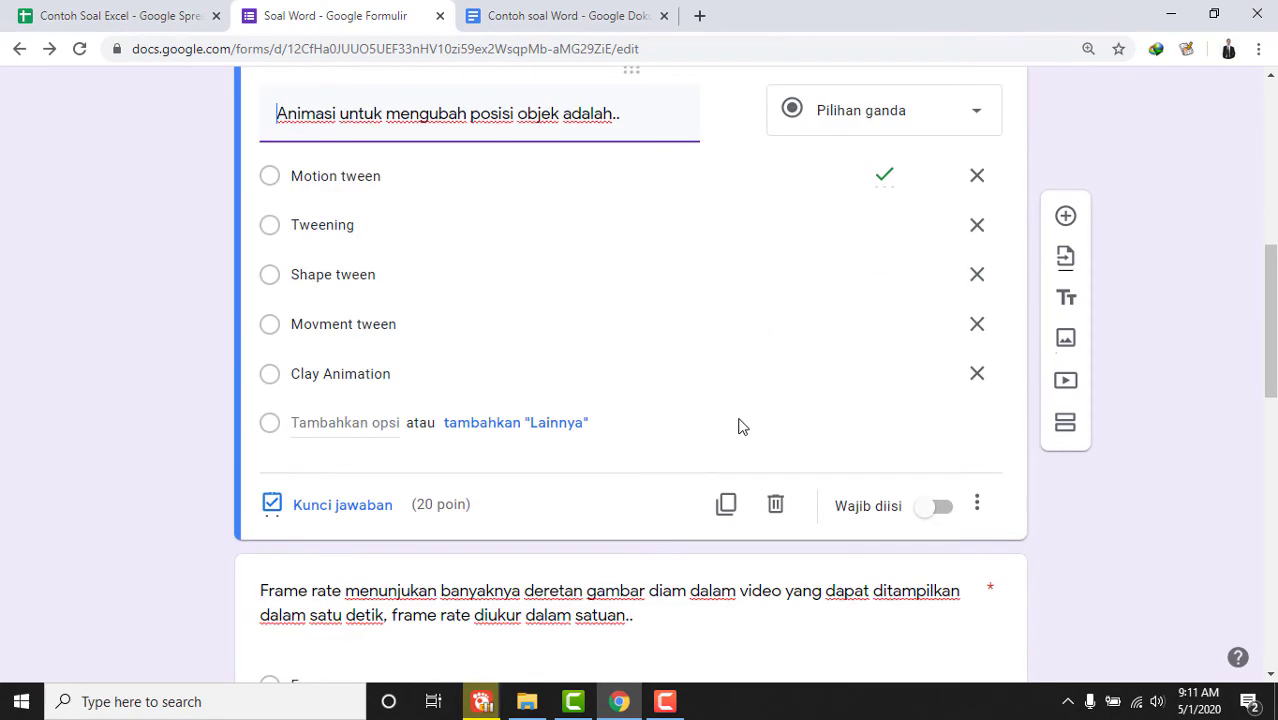
scroll(887, 394, down, 1)
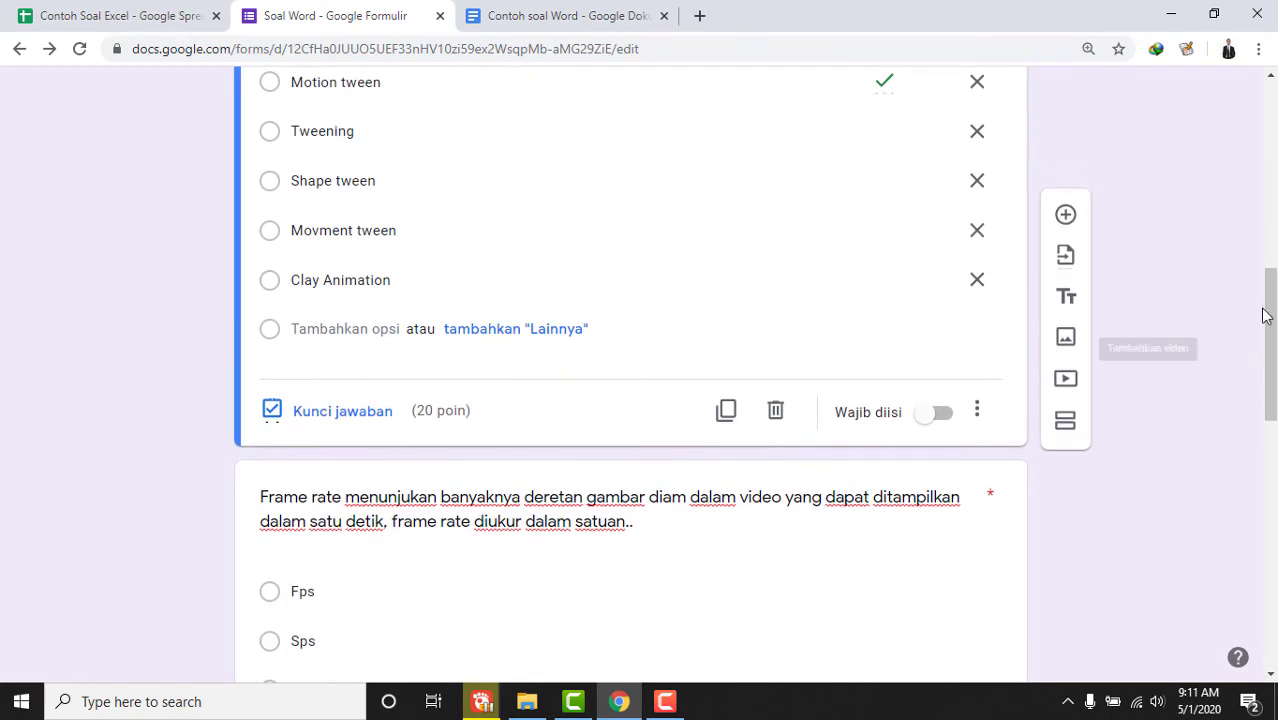
drag(1266, 314, 1268, 130)
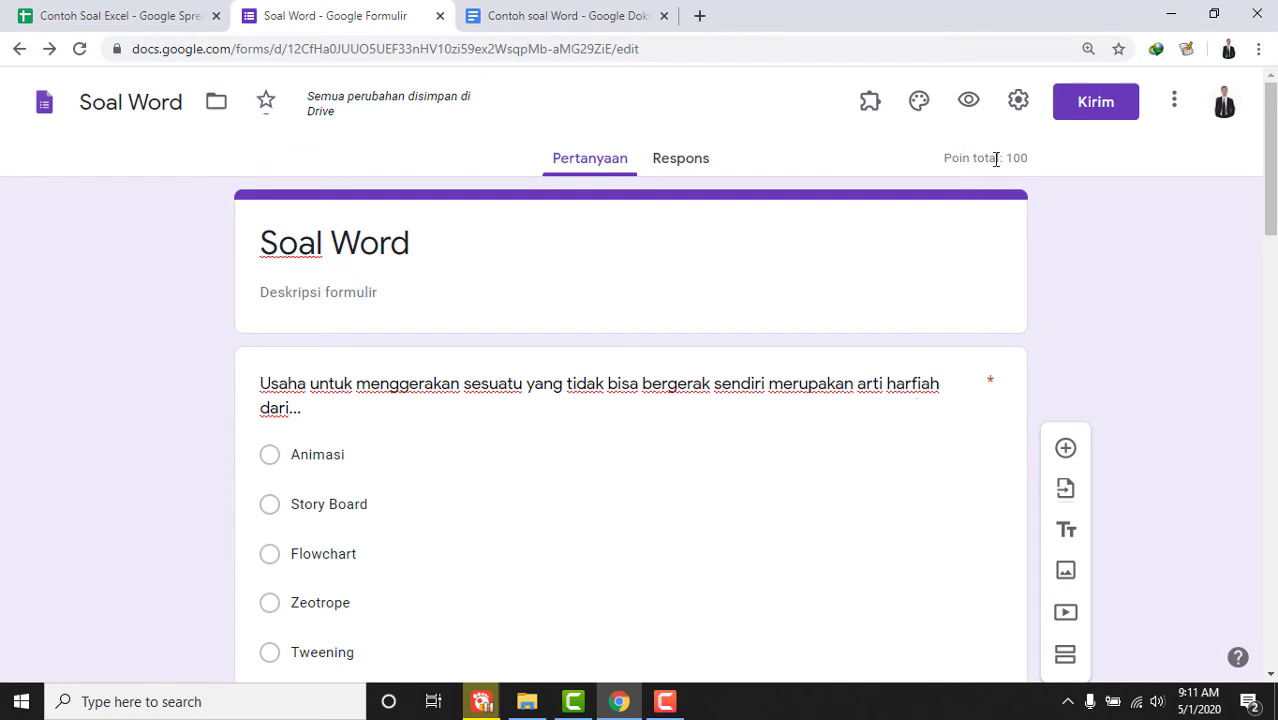
Turn on shuffled question order (Acak urutan pertanyaan) in the form's presentation settings and save.
click(1018, 100)
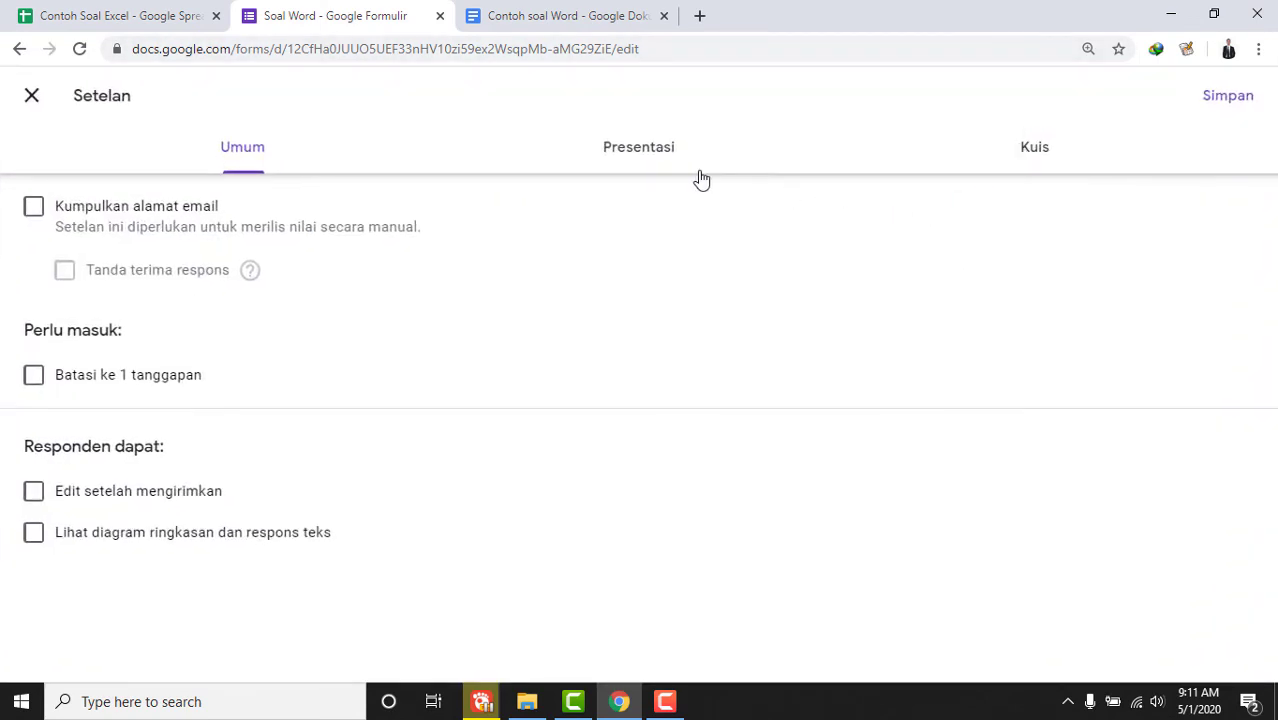
click(672, 152)
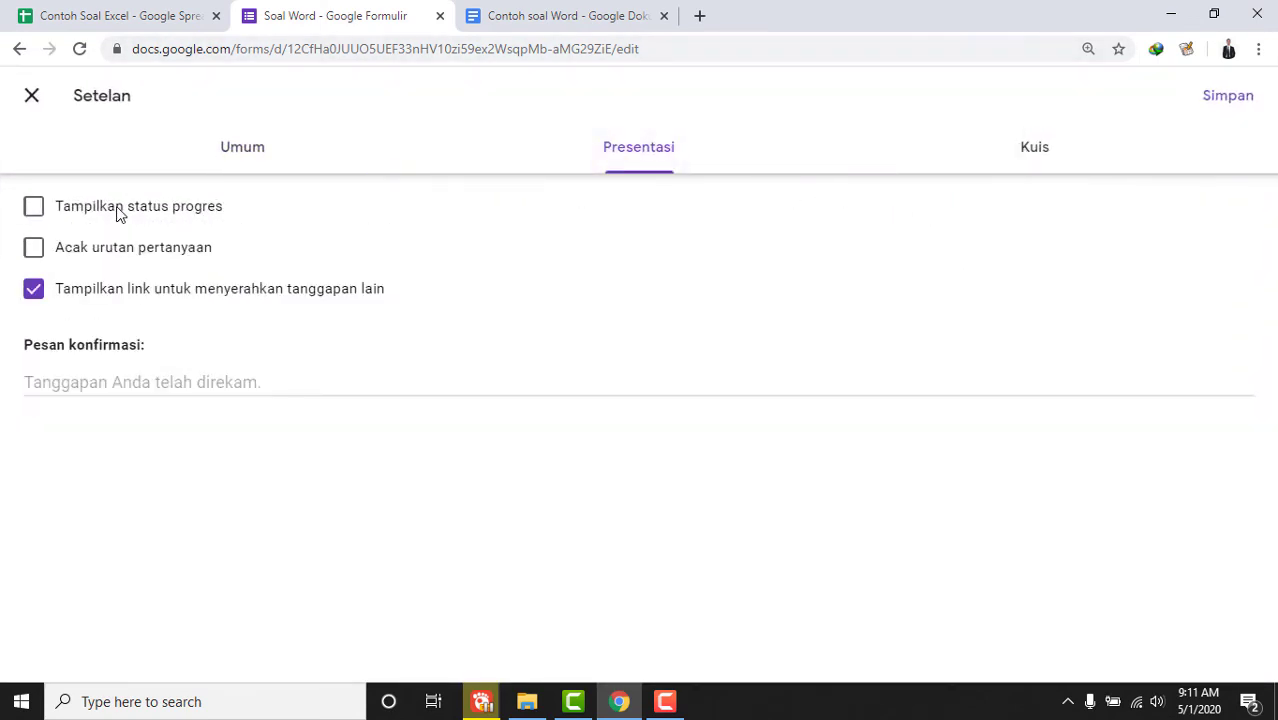
click(124, 254)
click(1245, 95)
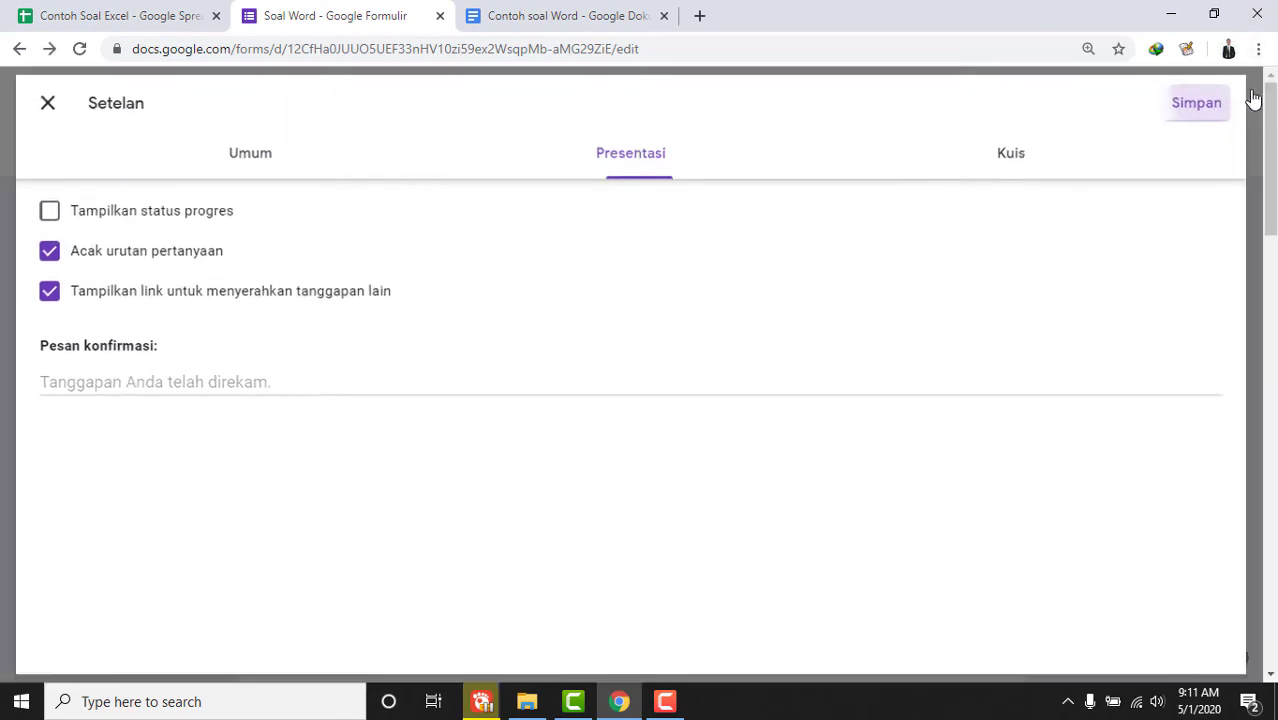
Turn on shuffled answer options for the first question, "Usaha untuk menggerakan sesuatu yang tidak bisa bergerak sendiri".
scroll(1025, 390, down, 3)
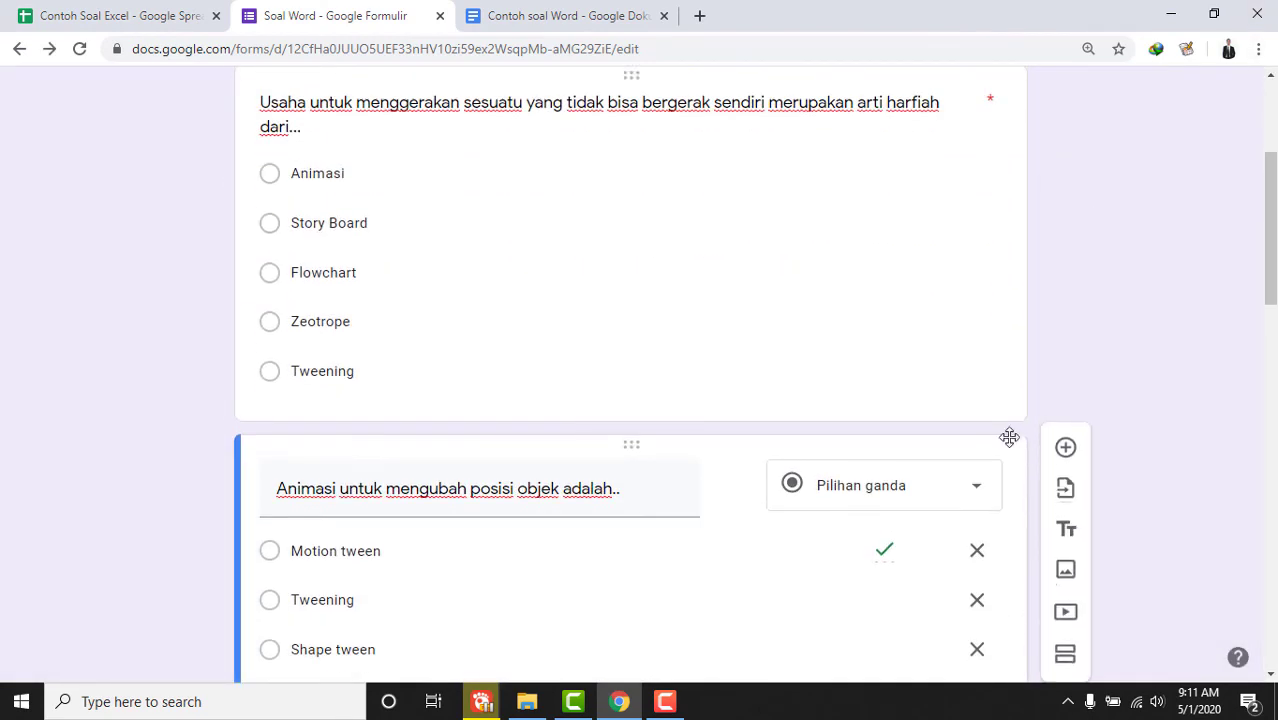
click(916, 368)
click(988, 537)
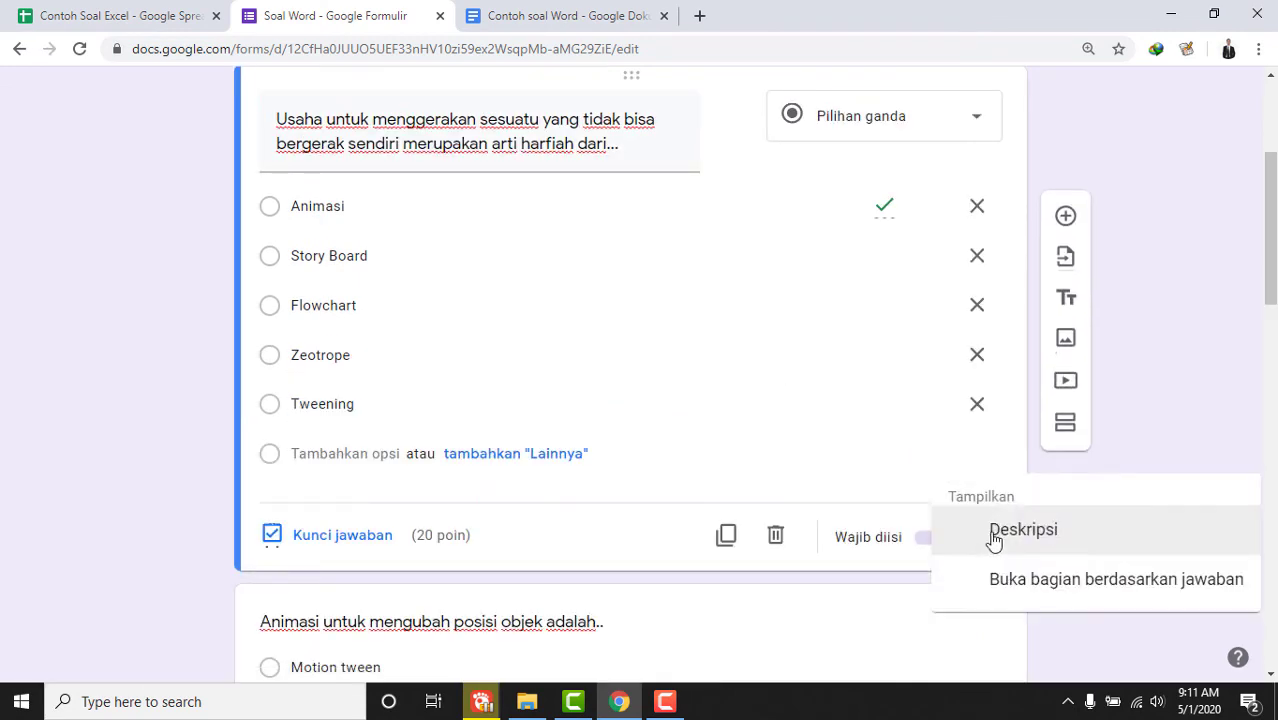
click(1032, 618)
scroll(1040, 586, down, 4)
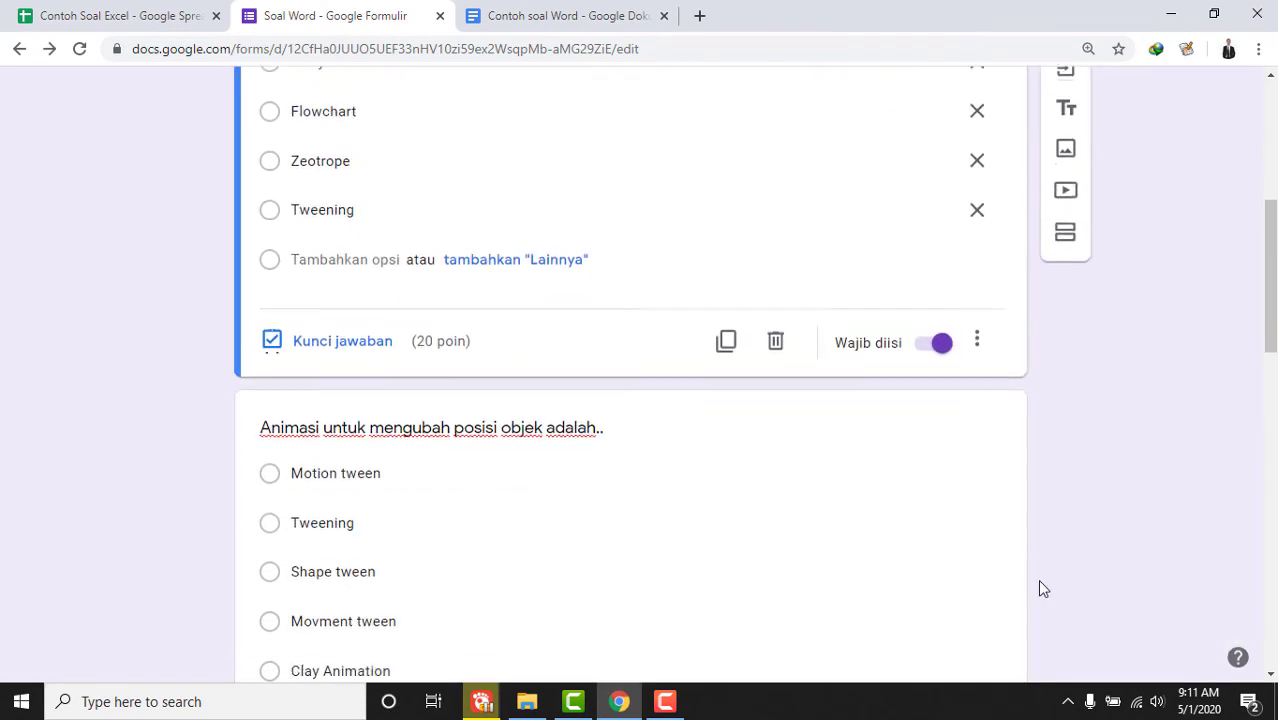
Turn on shuffled answer options for the question "Animasi untuk mengubah posisi objek adalah.." and make it required (Wajib diisi).
click(976, 485)
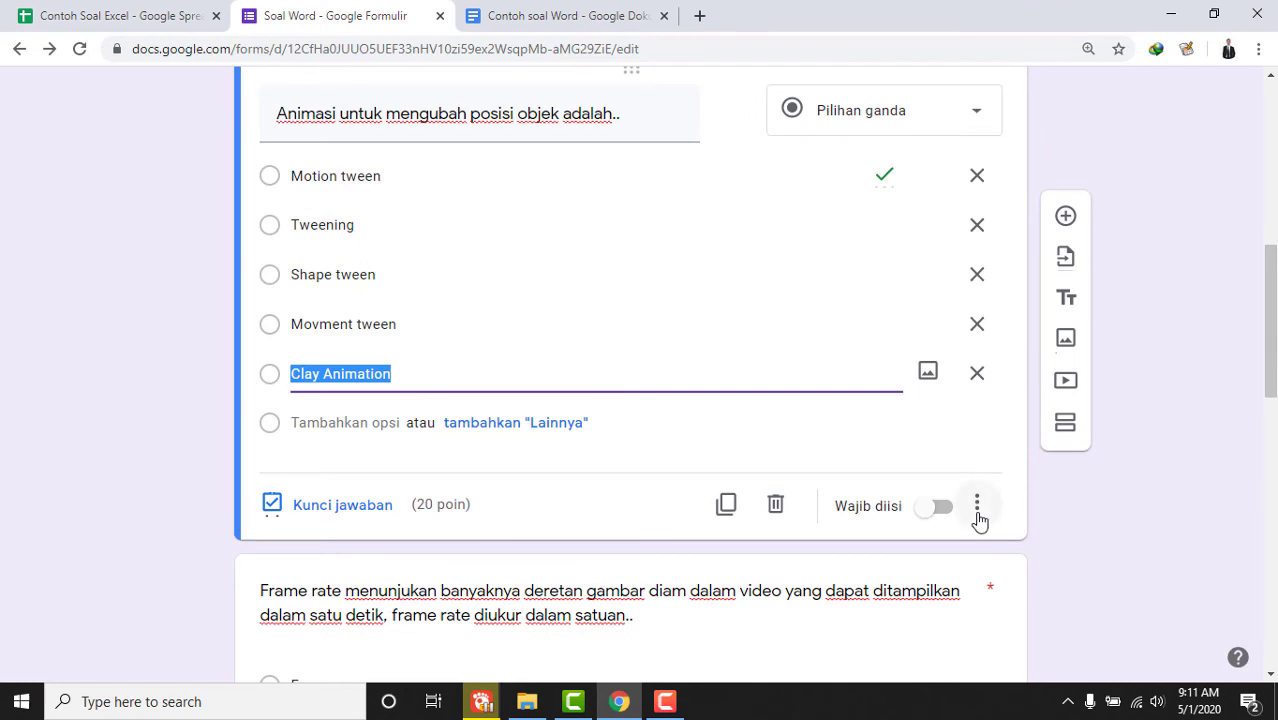
click(980, 520)
click(1018, 620)
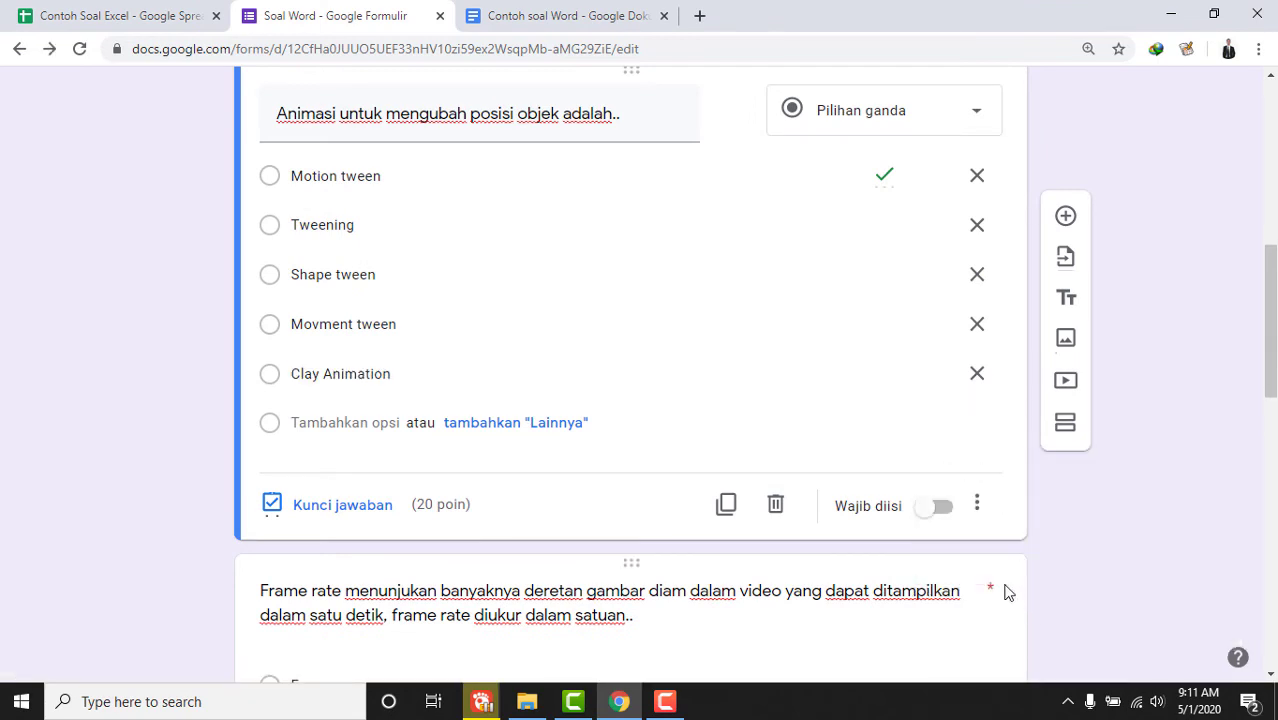
click(941, 512)
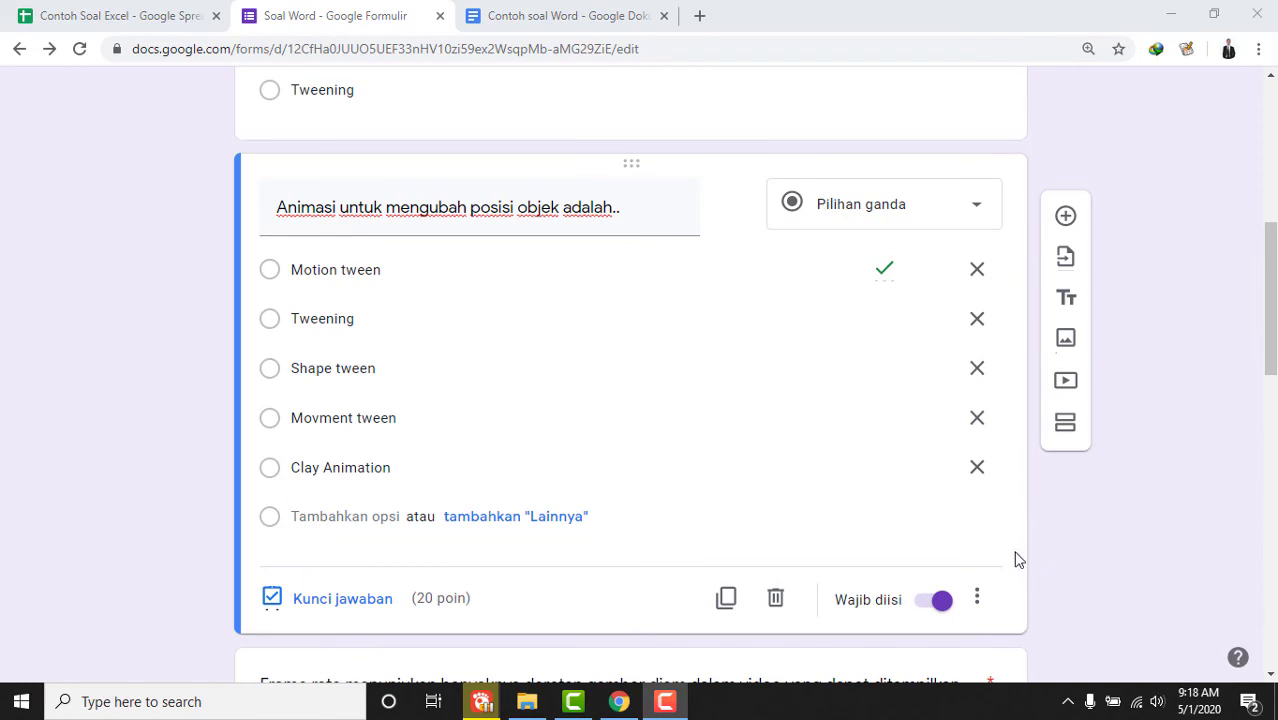
scroll(1022, 560, up, 6)
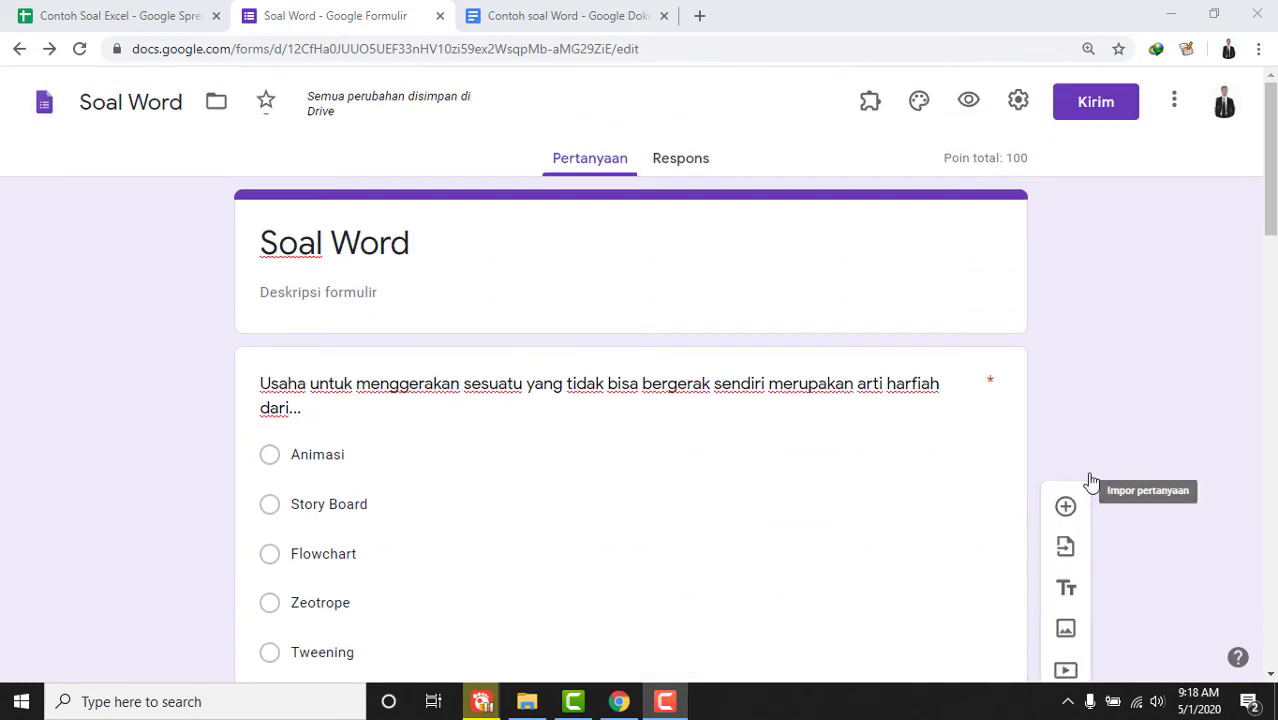
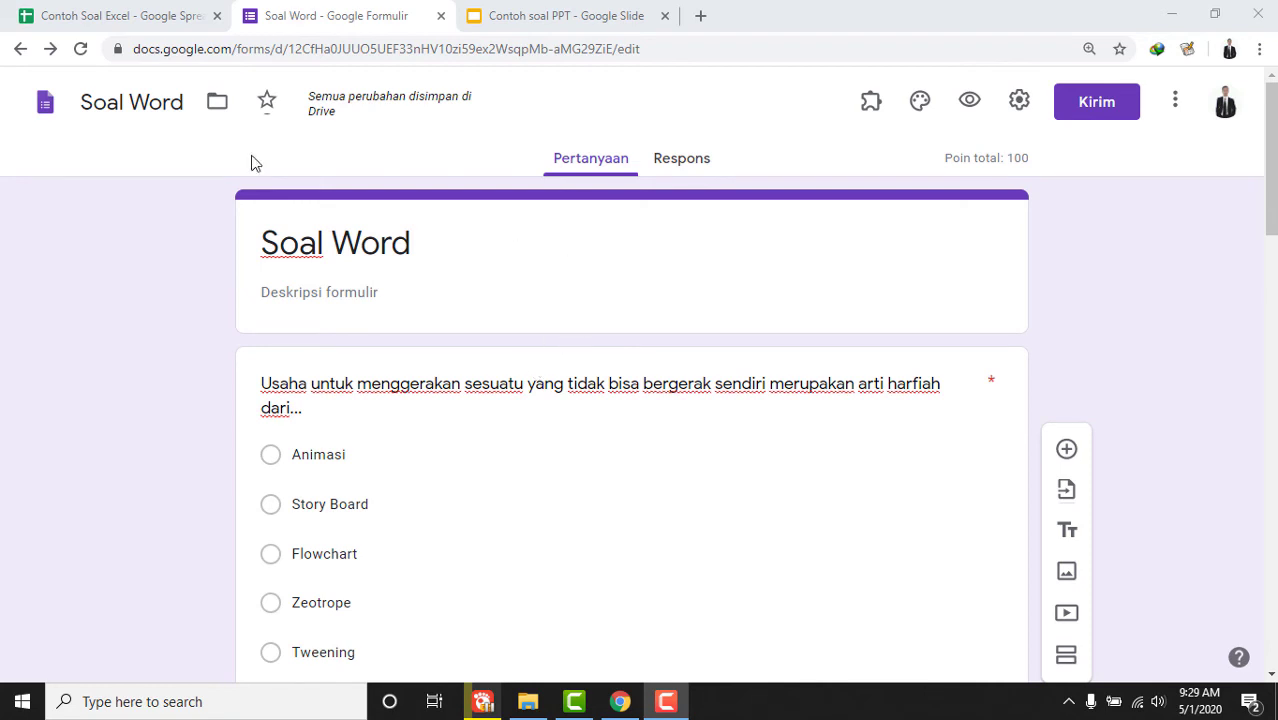
Create a new blank form named "Contoh soal PPT" and apply that name as its title.
click(43, 108)
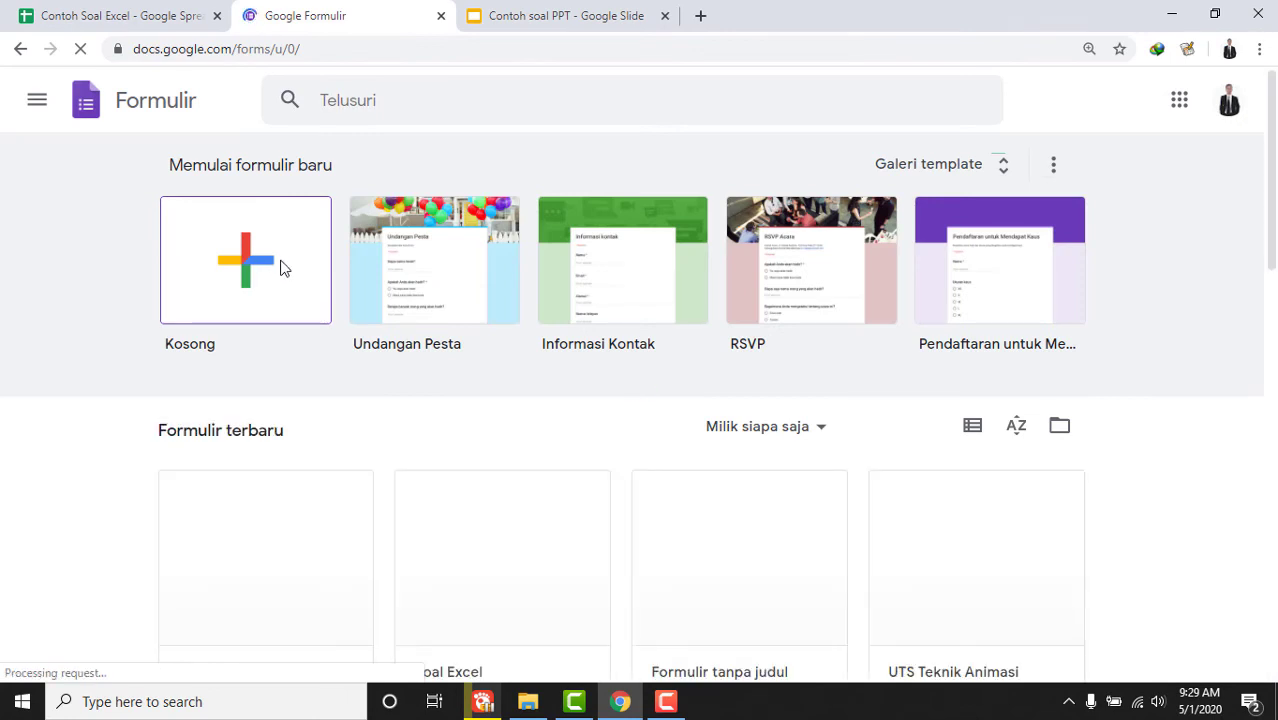
click(288, 268)
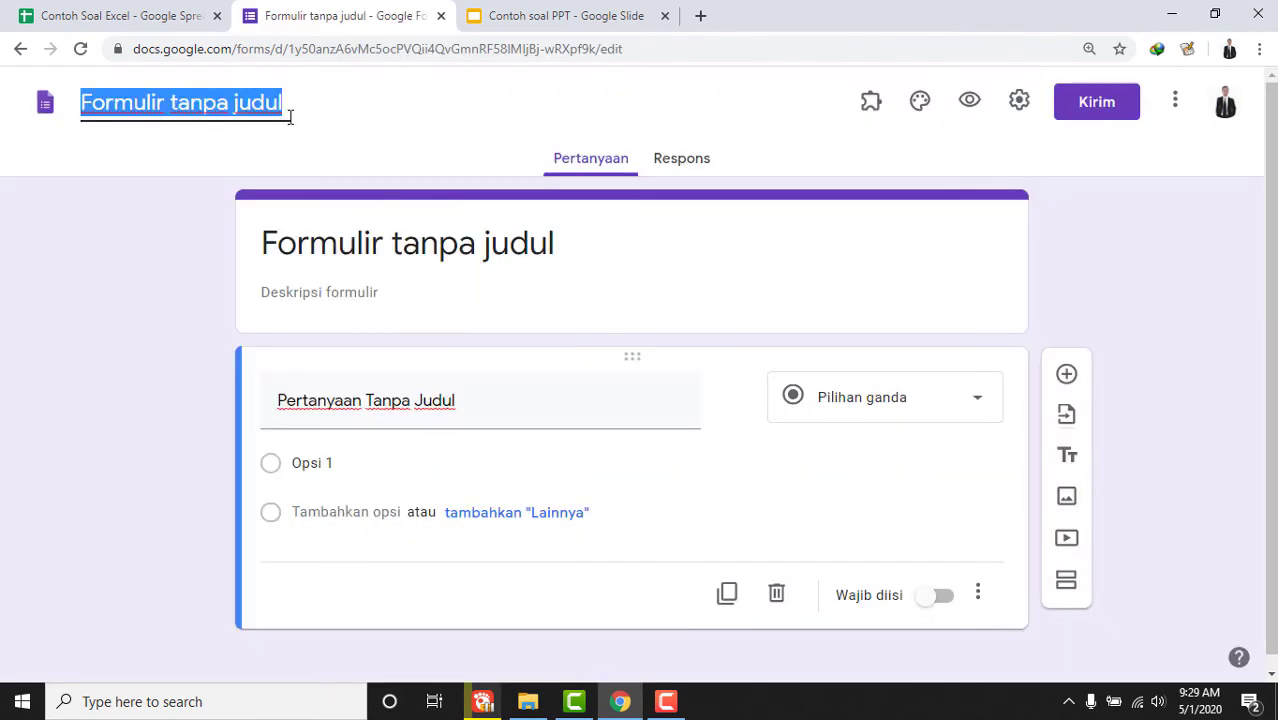
text(C)
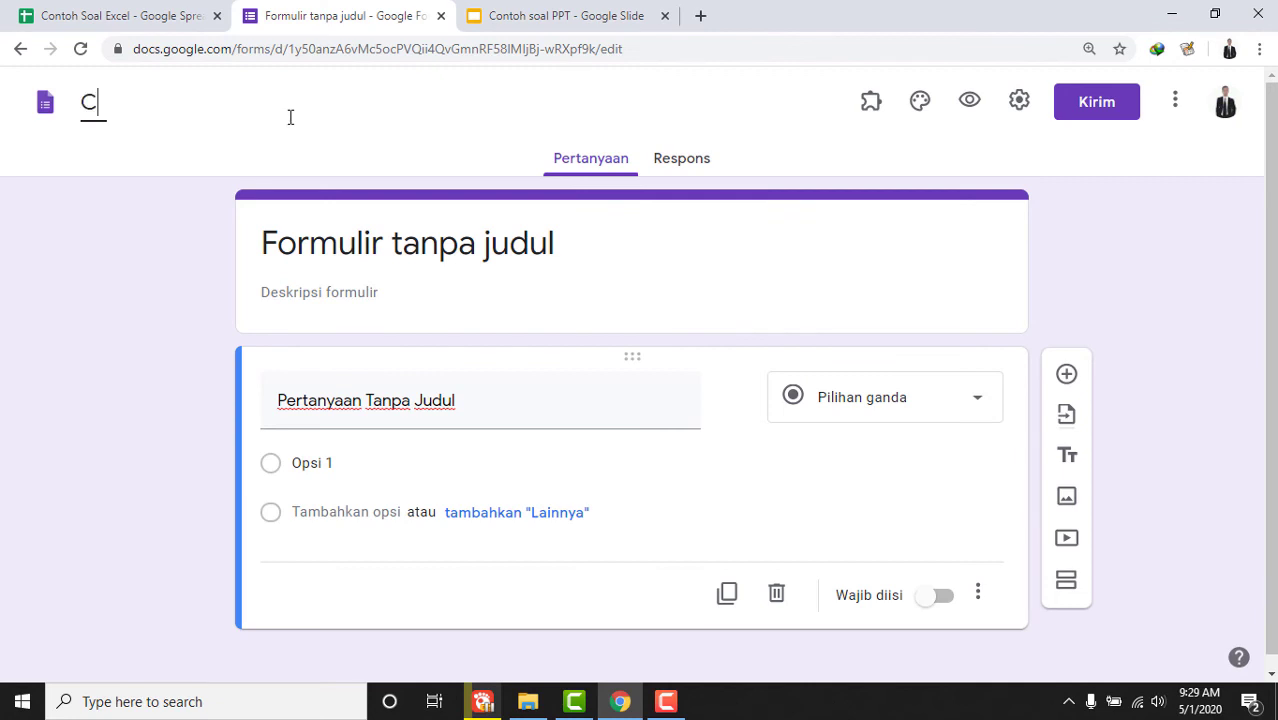
text(ontoh soal)
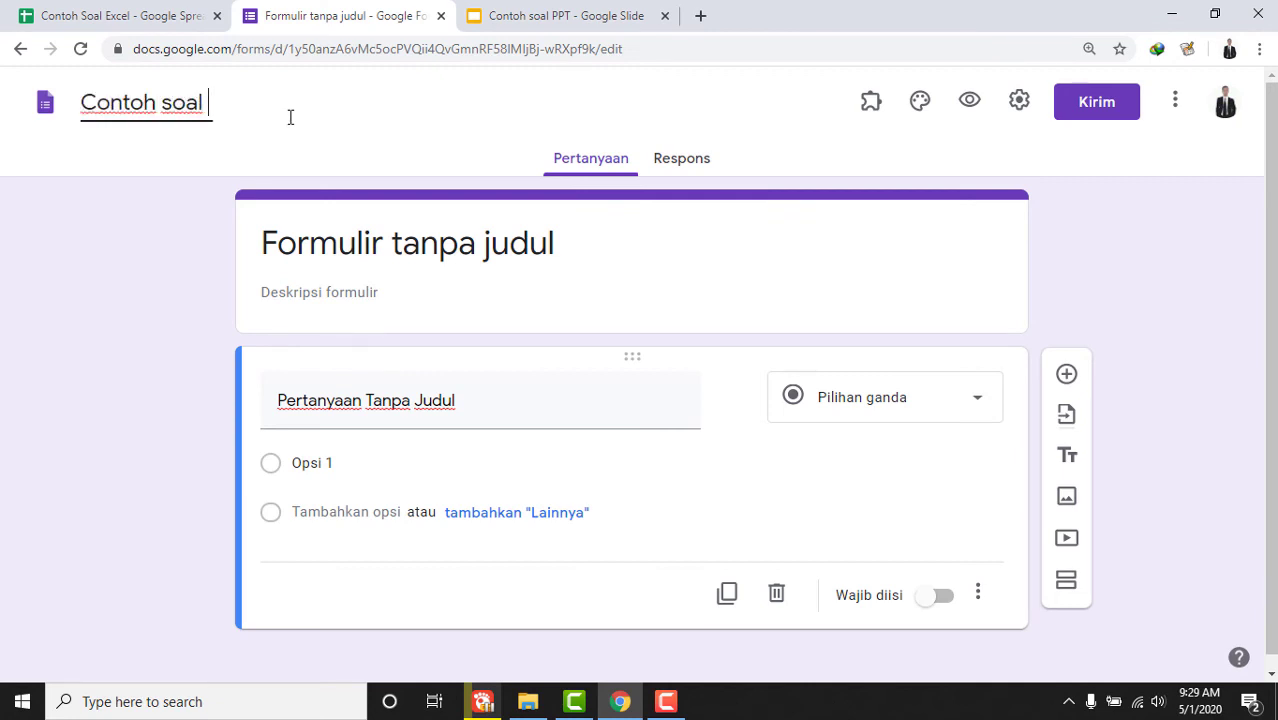
text( PPT)
click(420, 262)
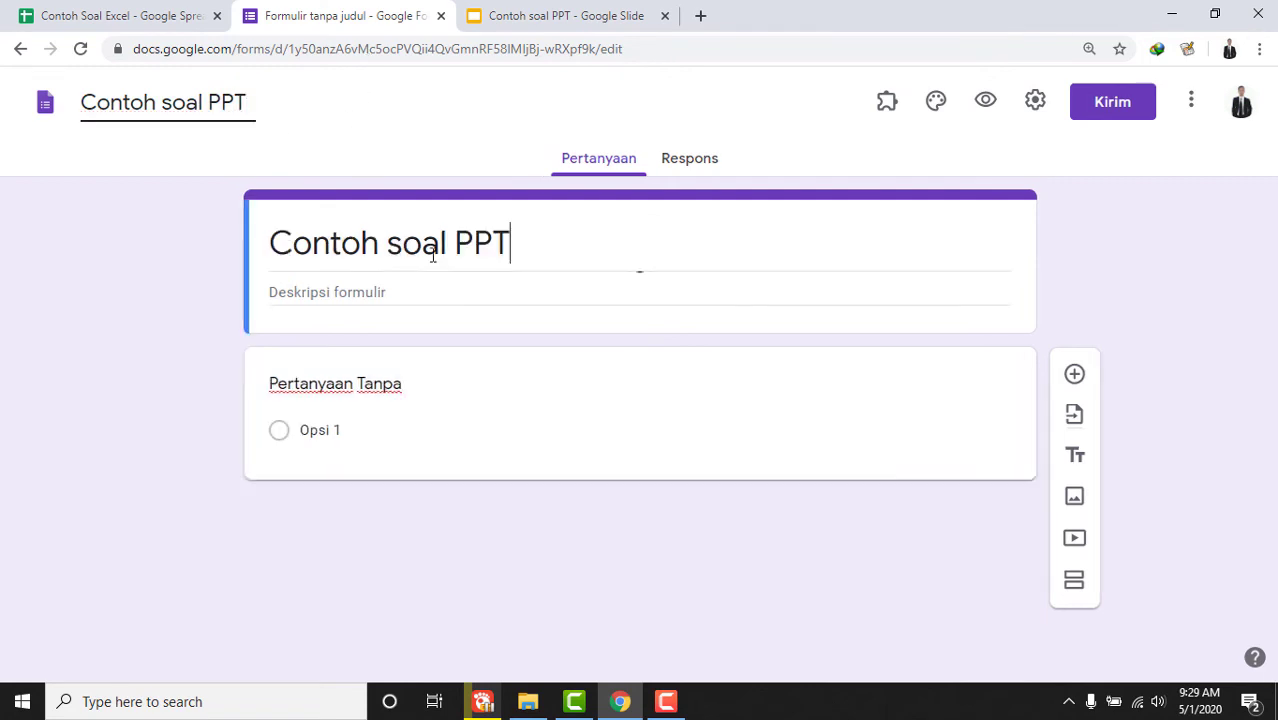
Start the Form Builder add-on and load the Google Slides presentation "Contoh soal PPT" as the import source.
click(887, 104)
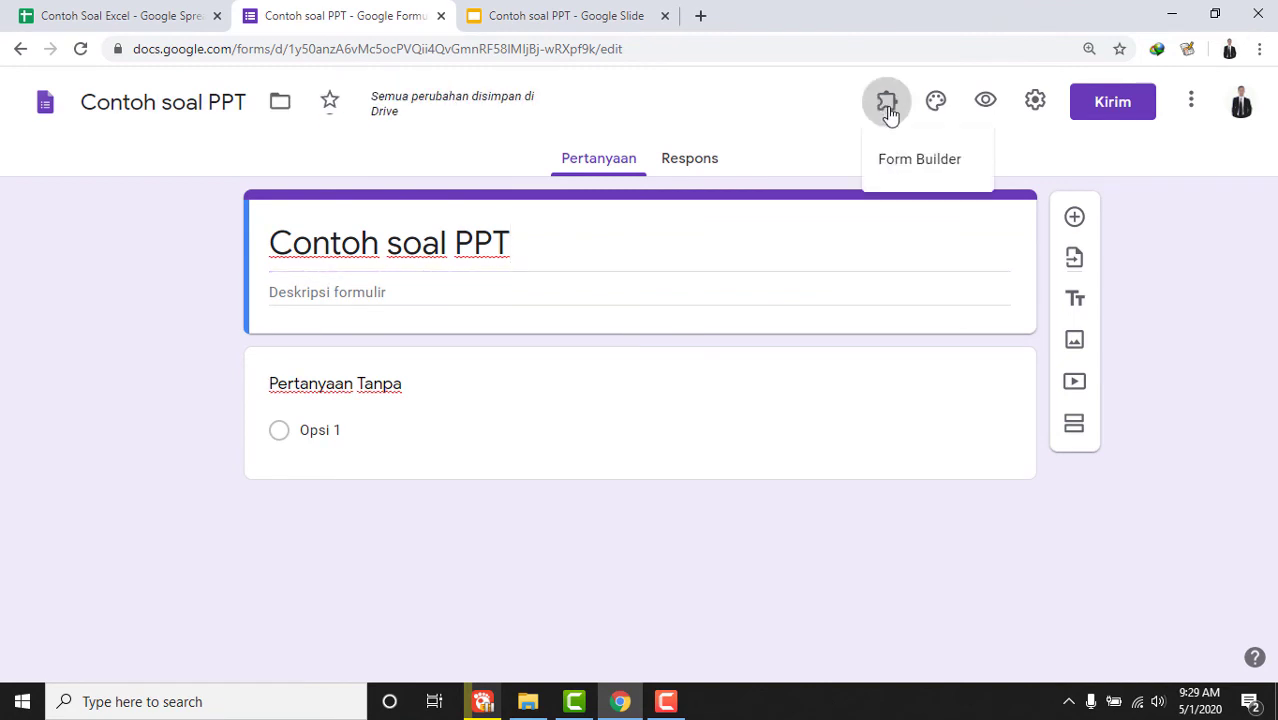
click(898, 165)
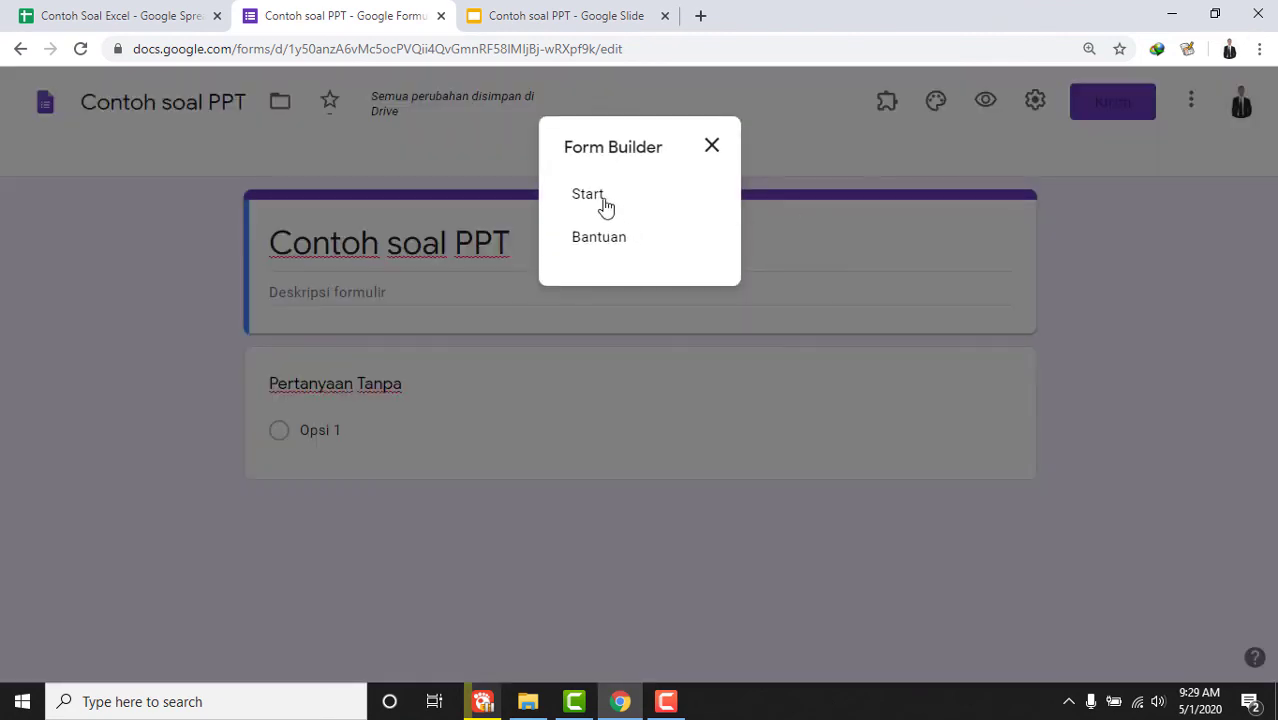
click(605, 205)
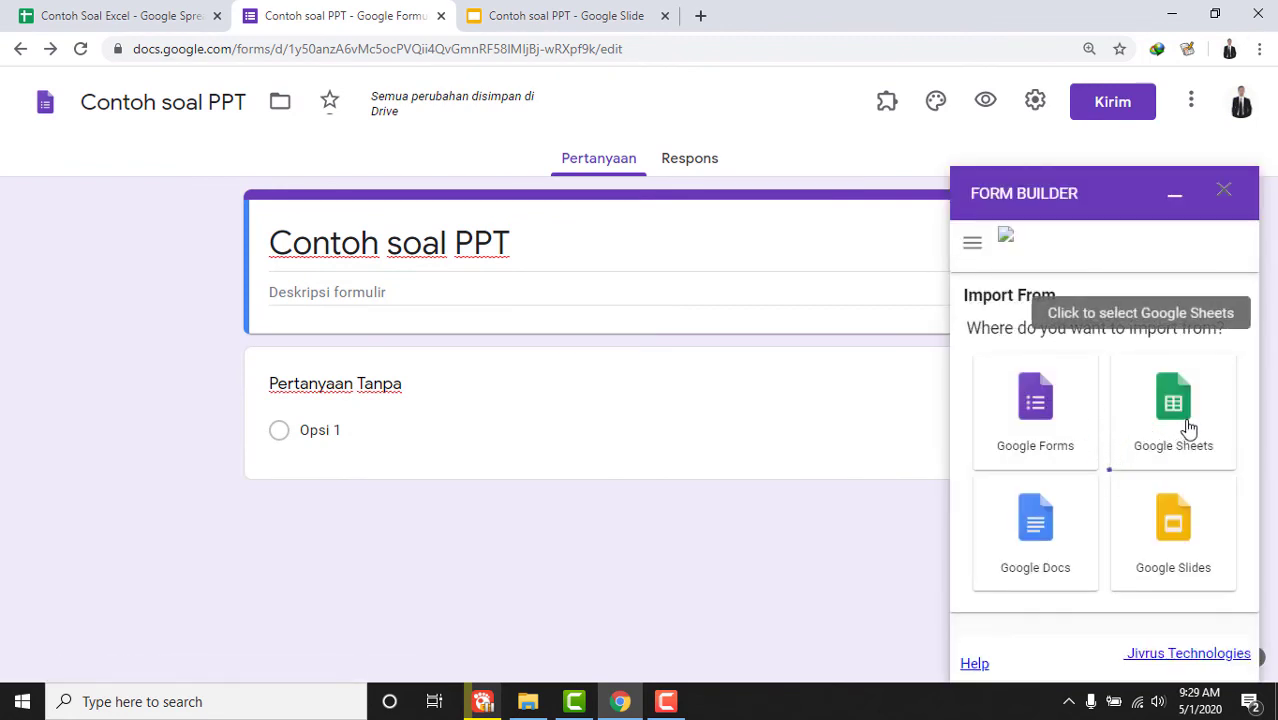
click(1213, 567)
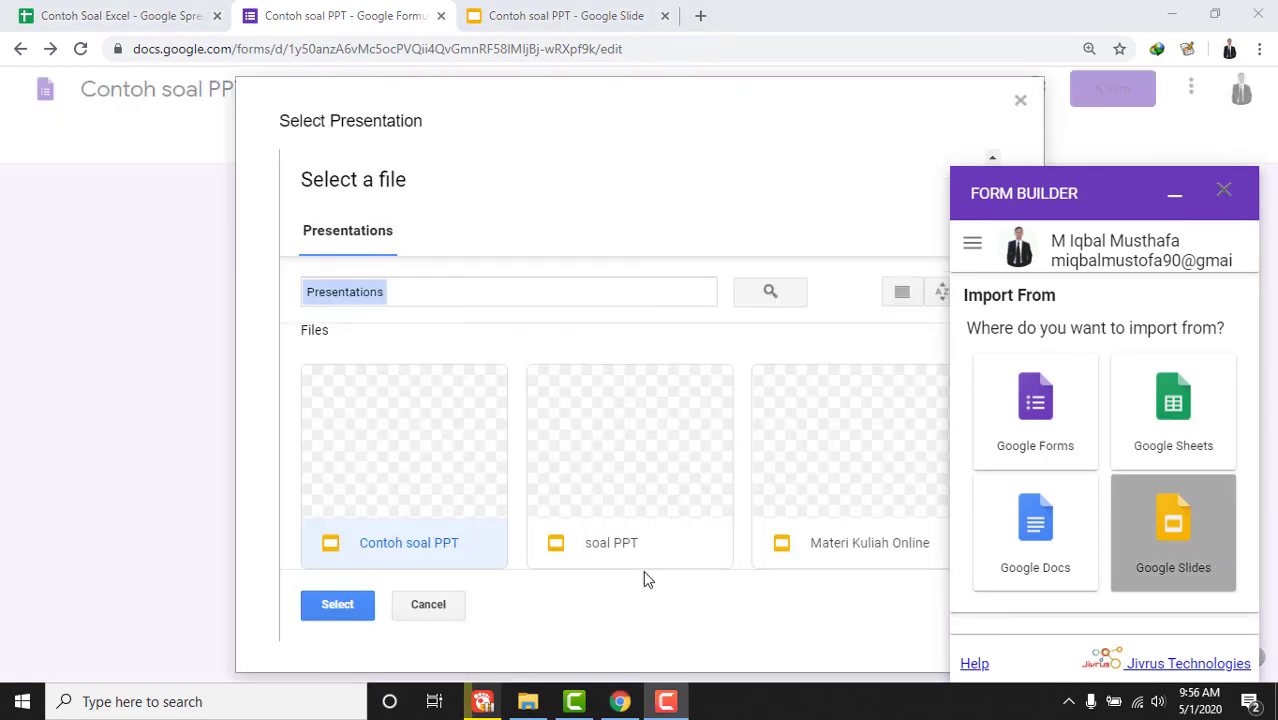
click(450, 550)
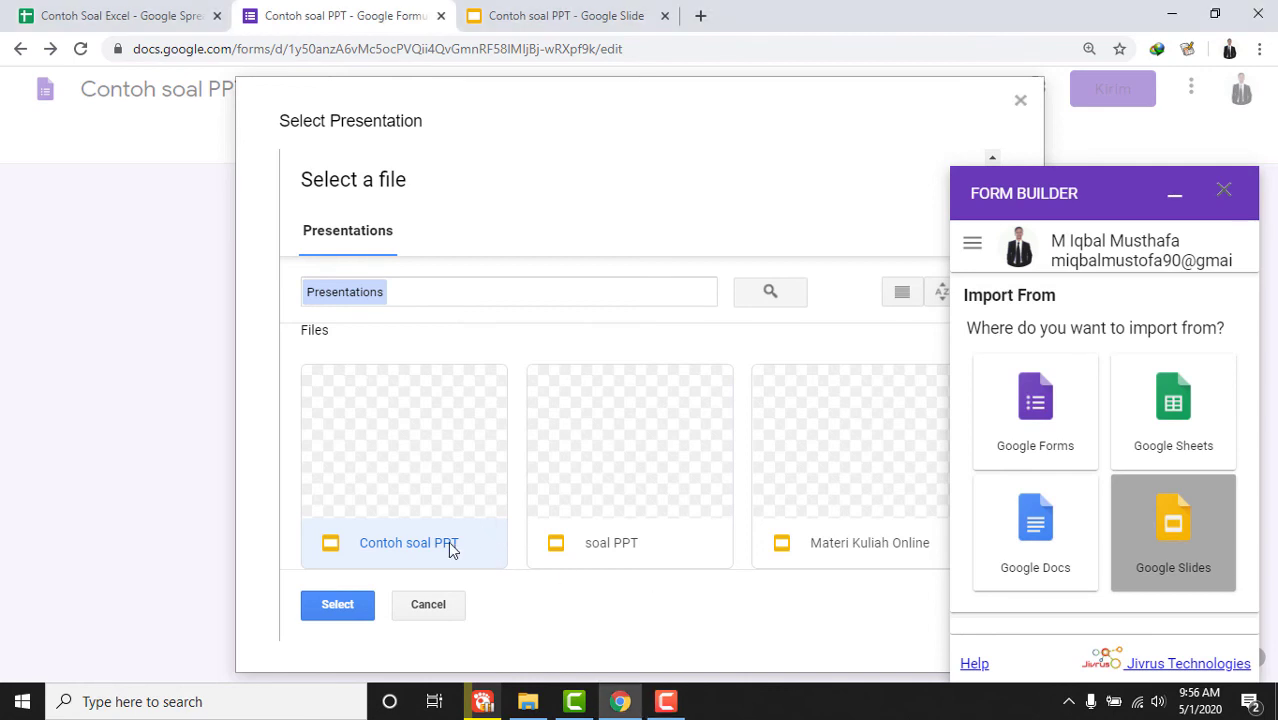
click(360, 604)
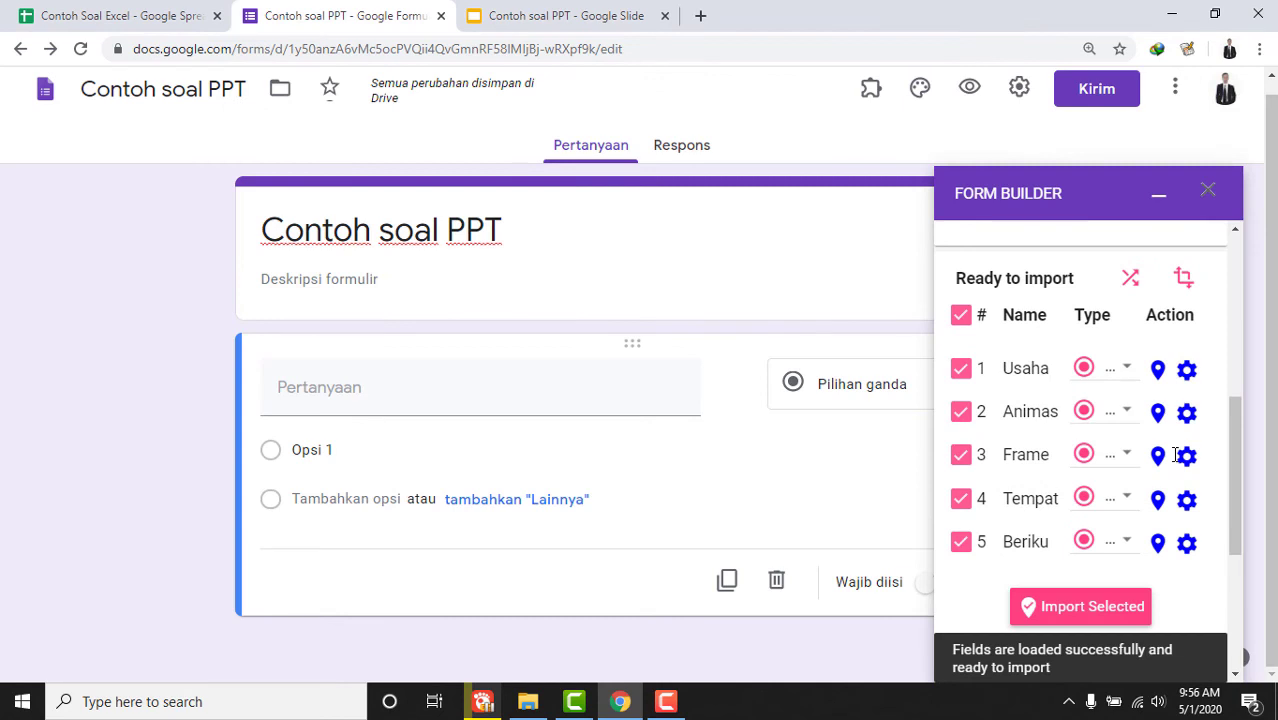
Review the questions, their types and the position setting in Form Builder's Ready to import list.
scroll(1176, 455, down, 2)
scroll(1164, 502, up, 2)
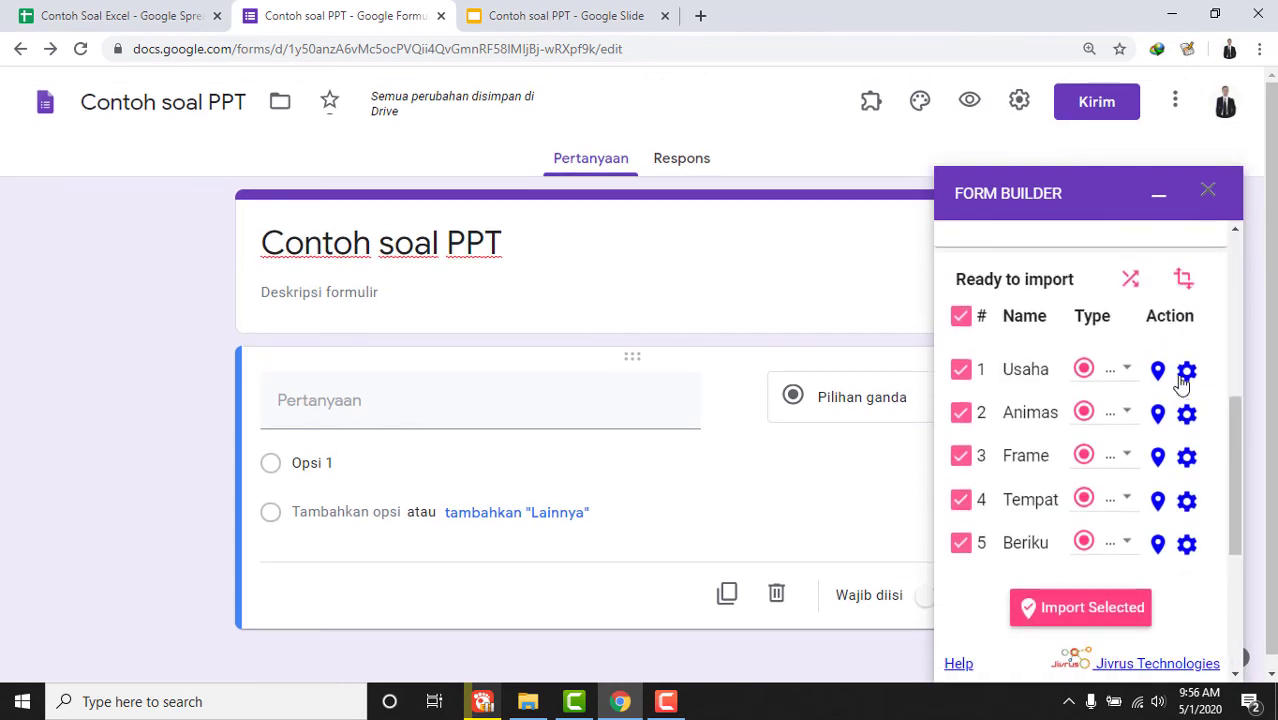
scroll(1184, 380, up, 1)
scroll(1184, 400, down, 3)
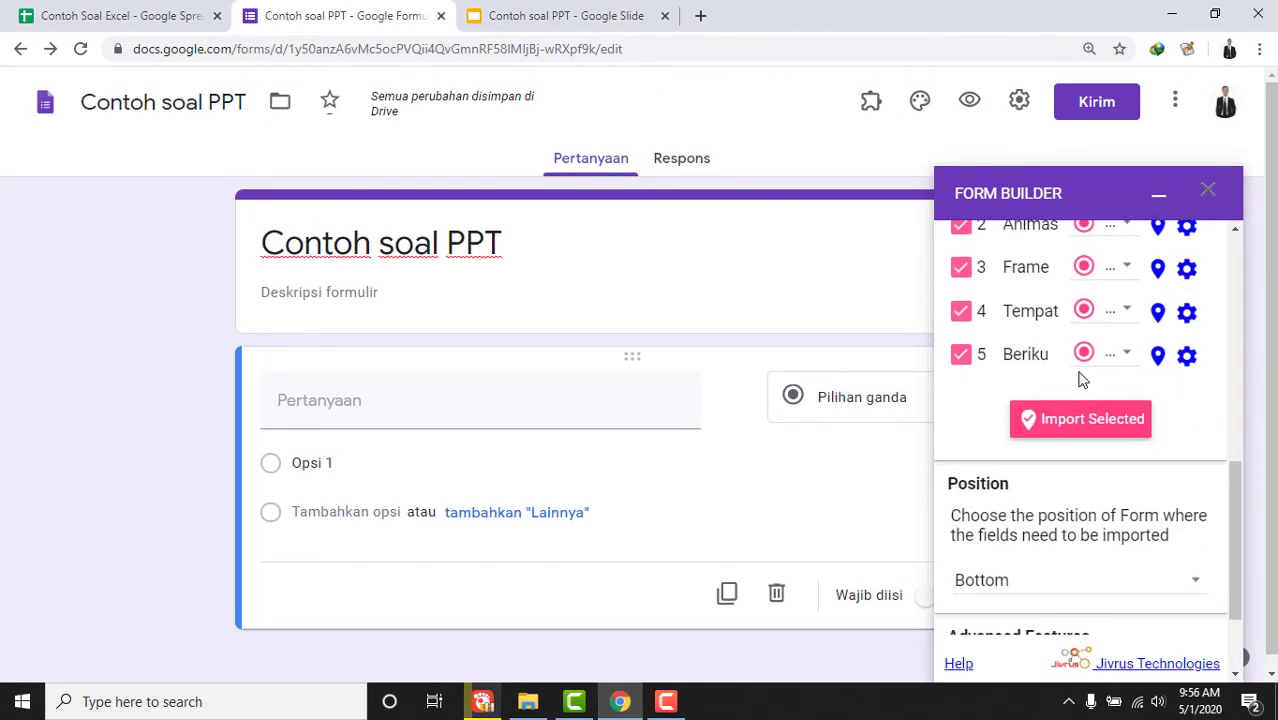
scroll(1080, 378, up, 2)
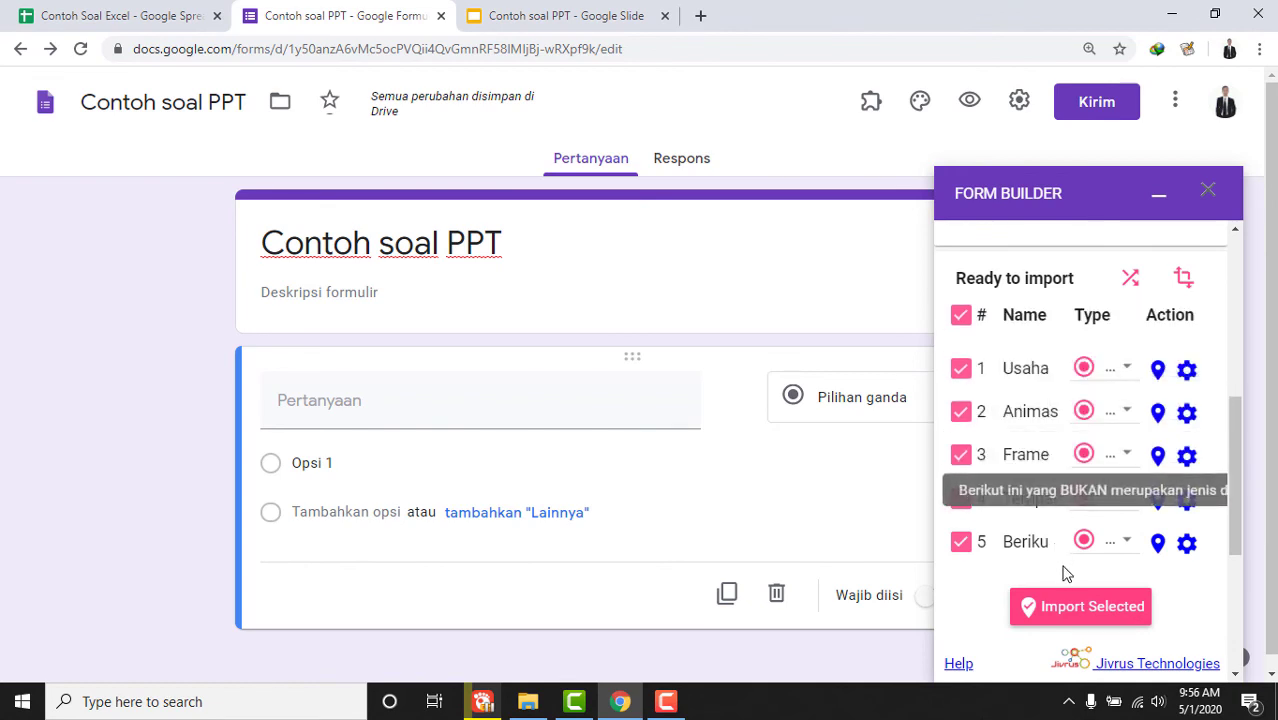
scroll(1070, 548, down, 1)
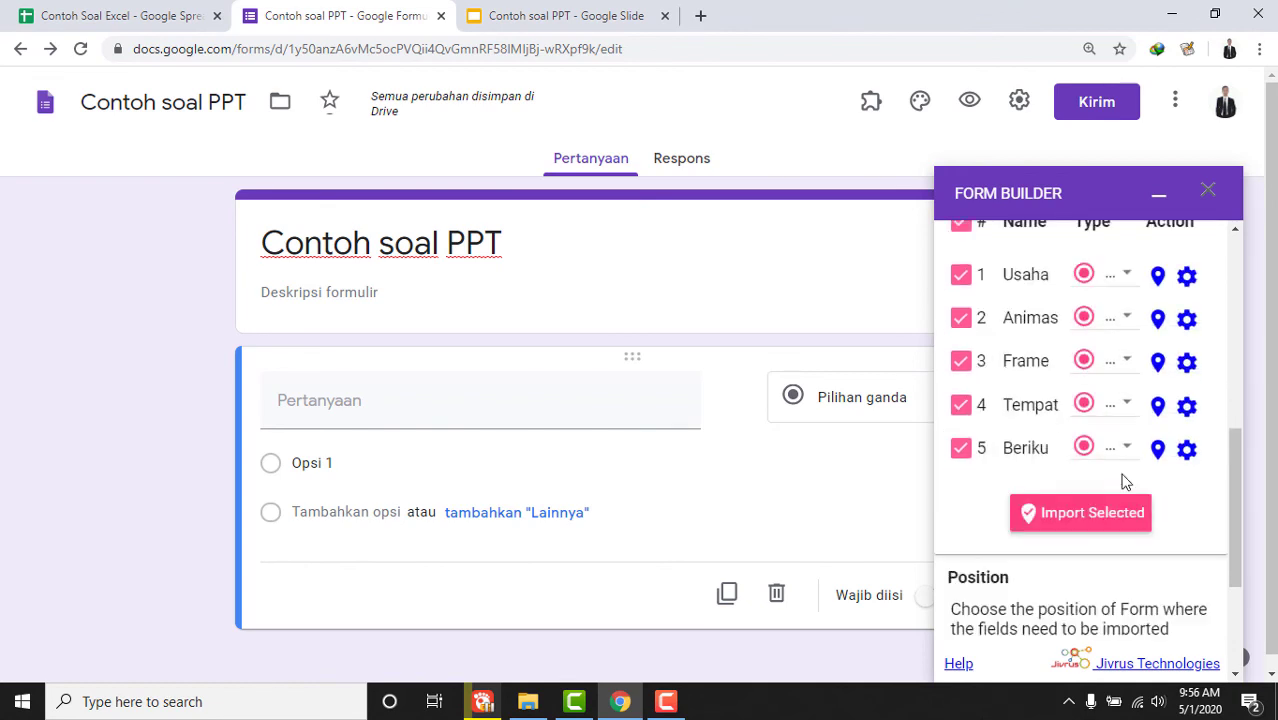
Switch to the Contoh soal PPT presentation in Google Slides, examine the answer option numbering on slide 2, and return to the form.
click(567, 16)
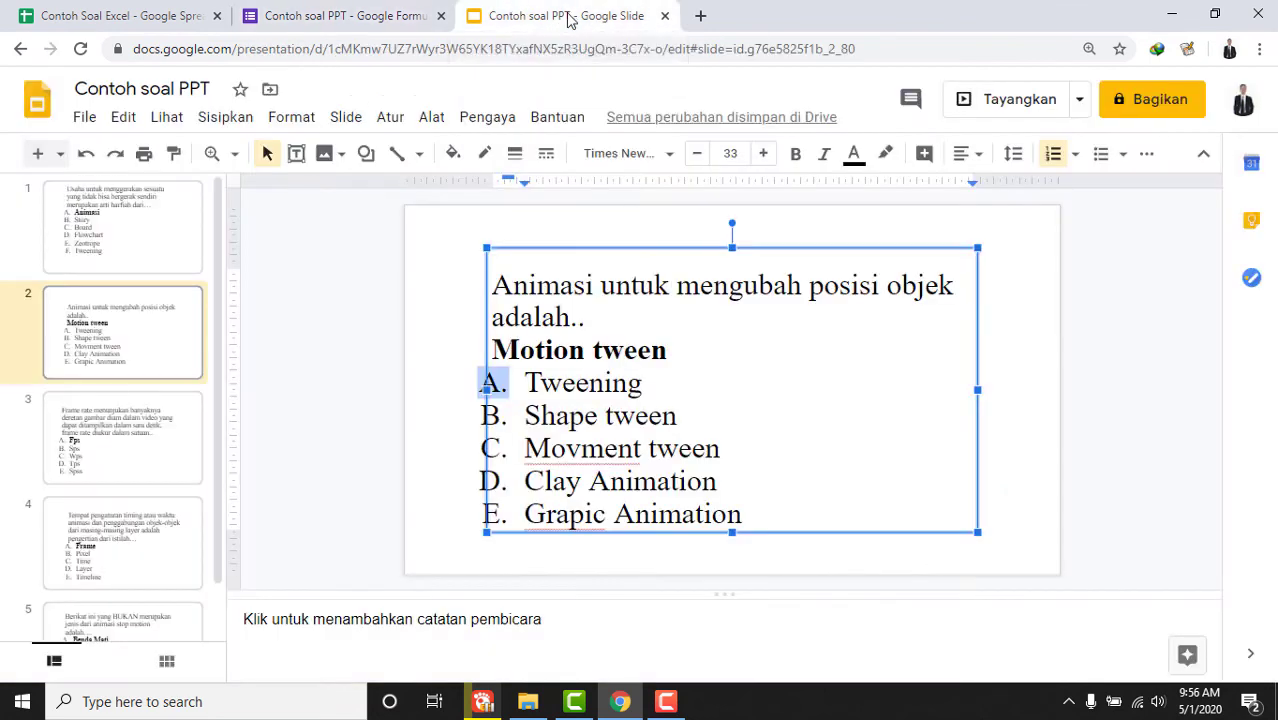
click(513, 378)
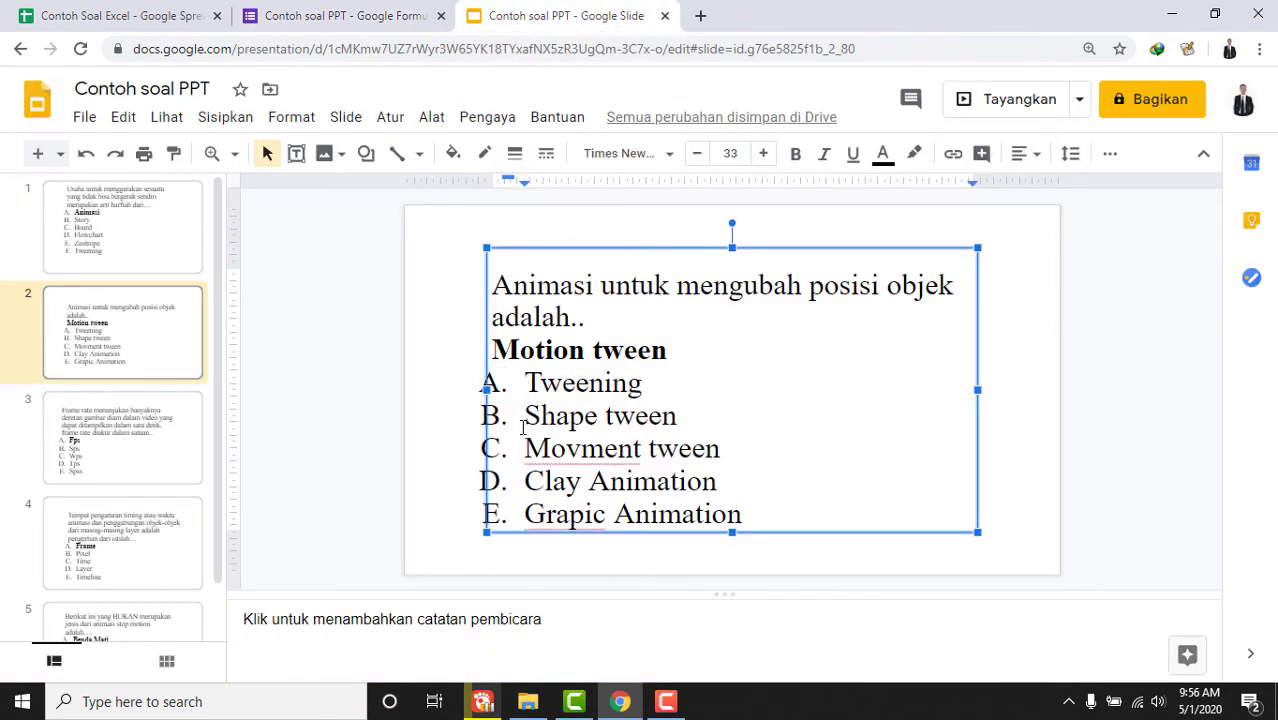
click(507, 468)
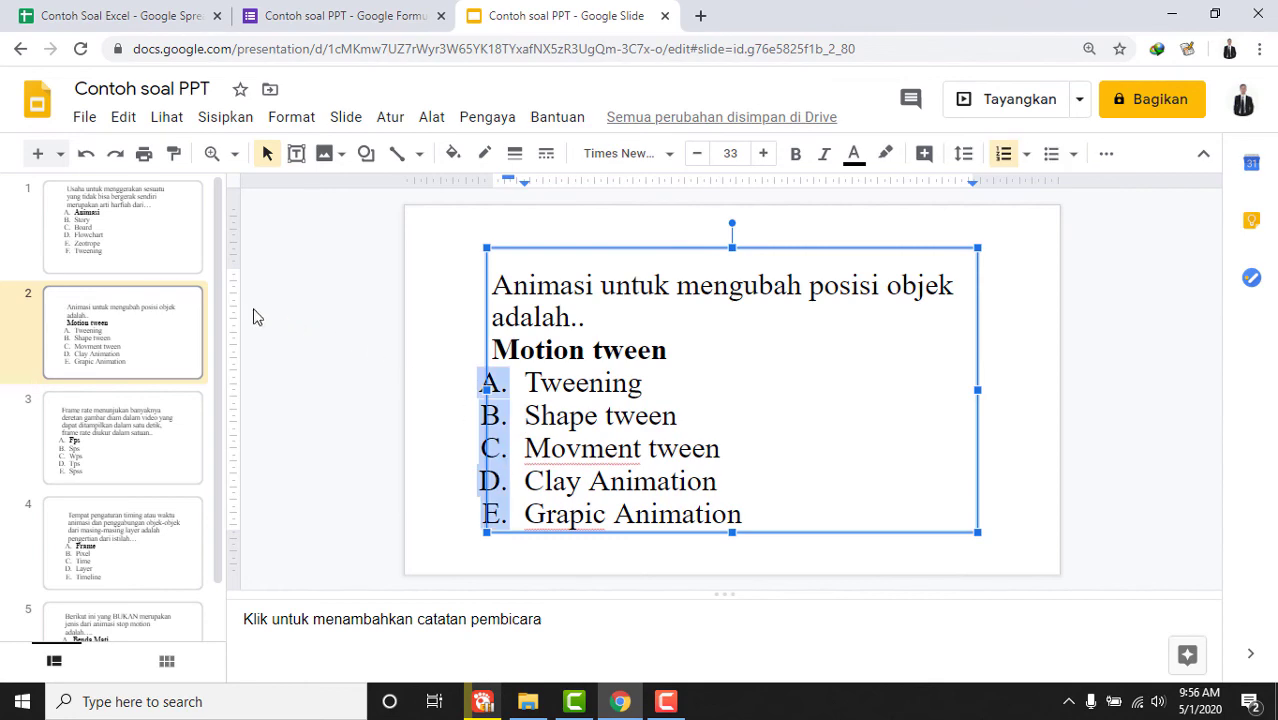
click(97, 316)
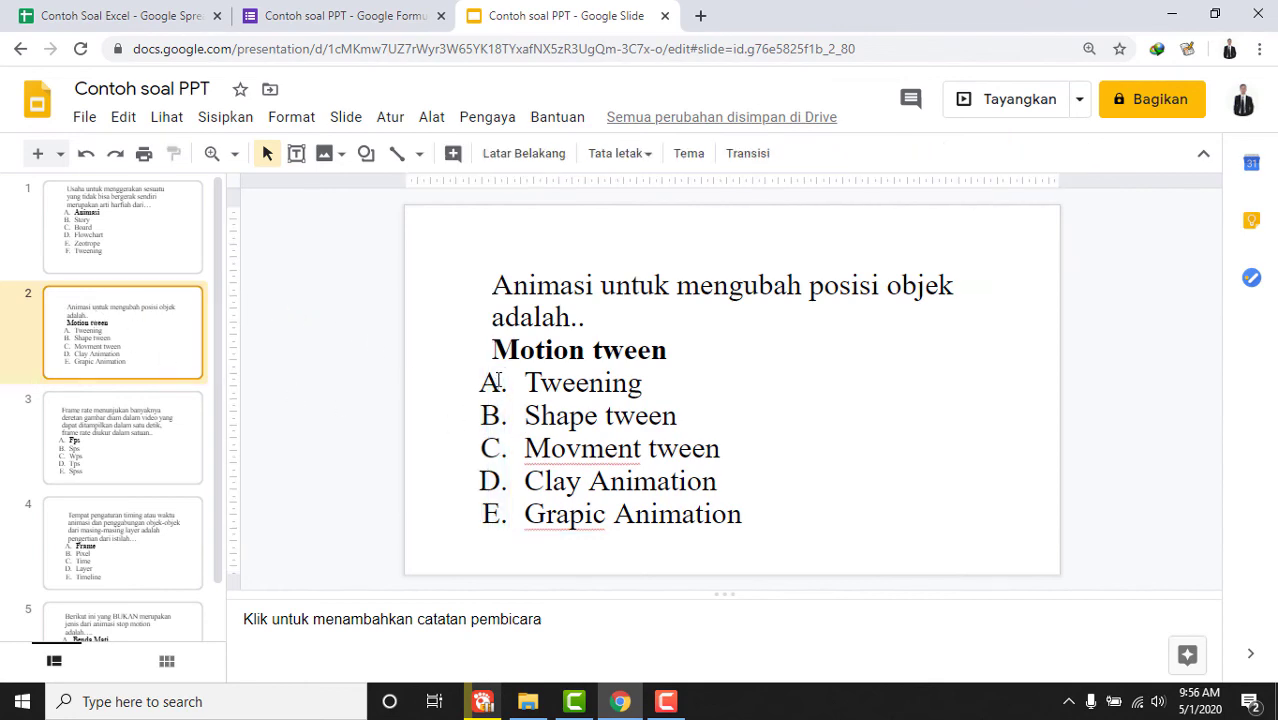
click(497, 382)
click(499, 304)
click(365, 14)
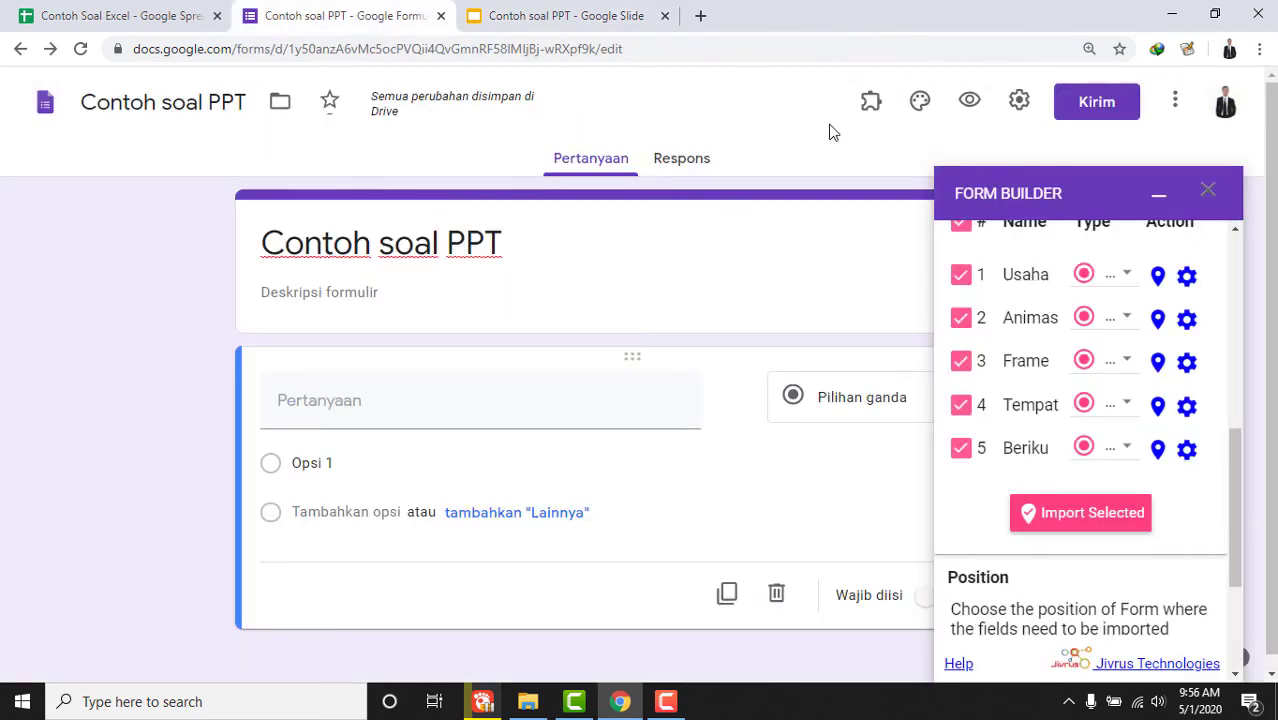
Import the five selected questions from the Ready to import list into the form, and close Form Builder.
click(1040, 514)
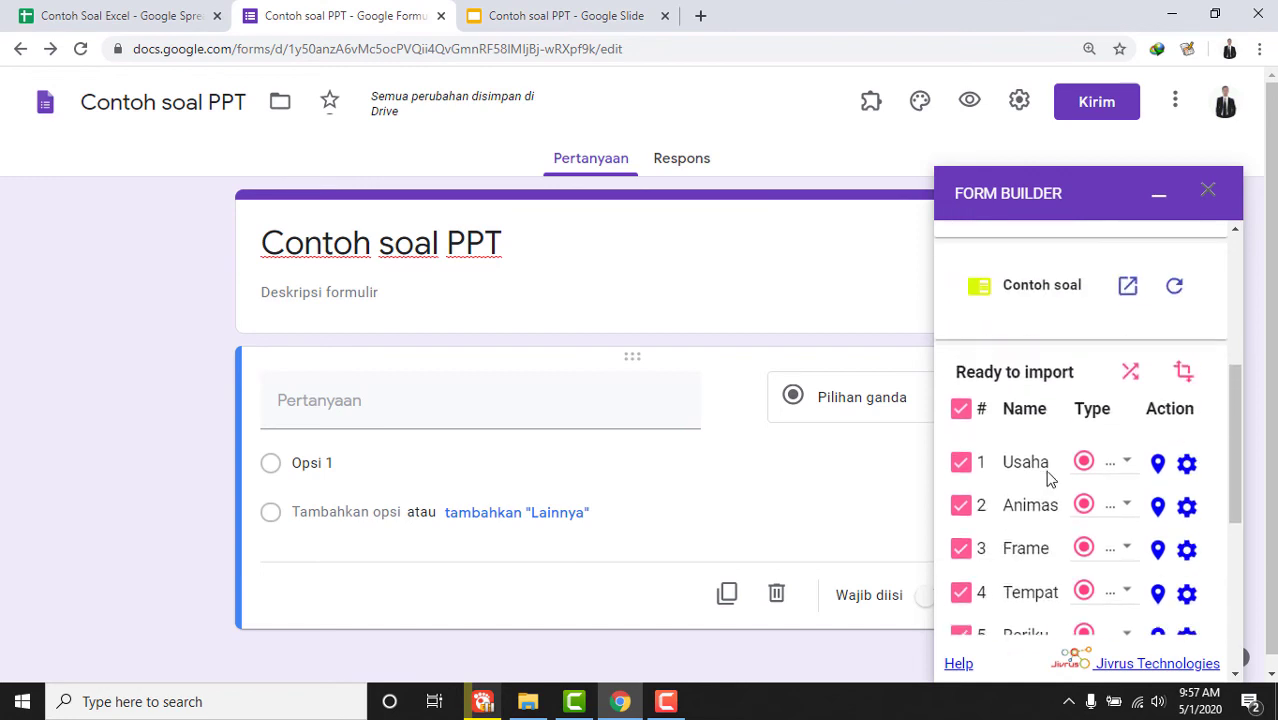
scroll(1120, 390, down, 5)
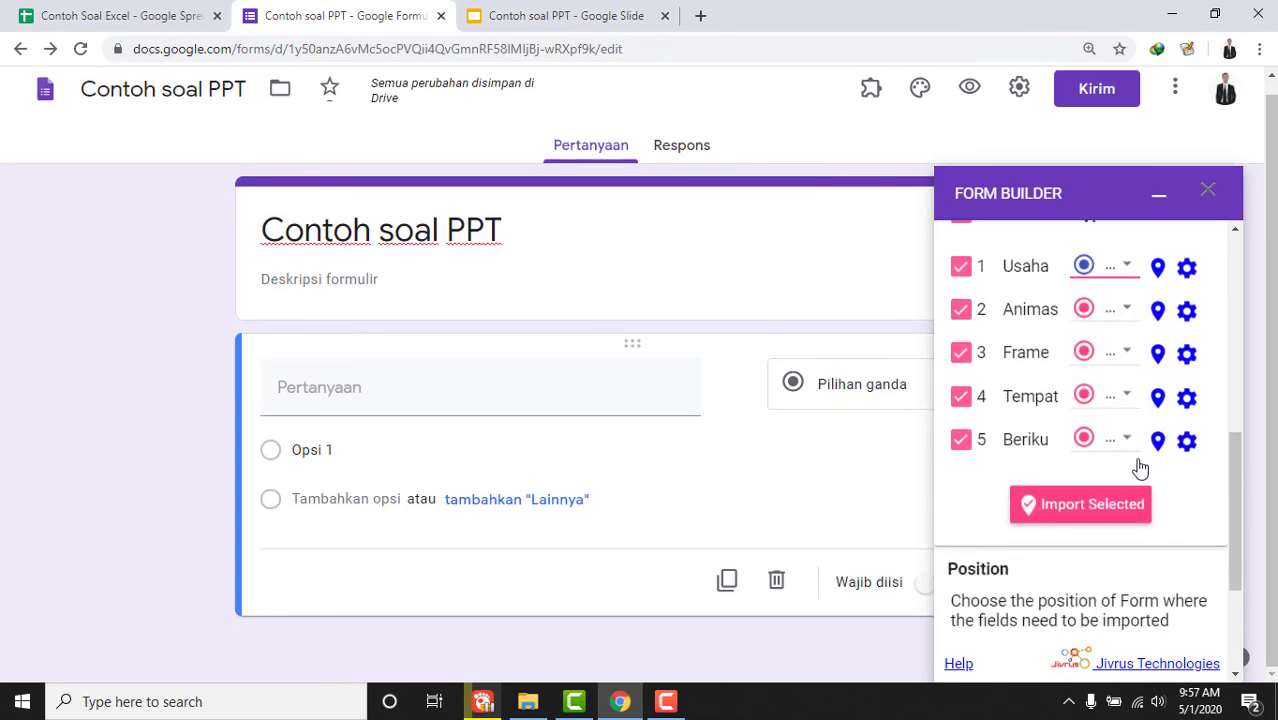
scroll(1142, 480, down, 1)
click(1135, 481)
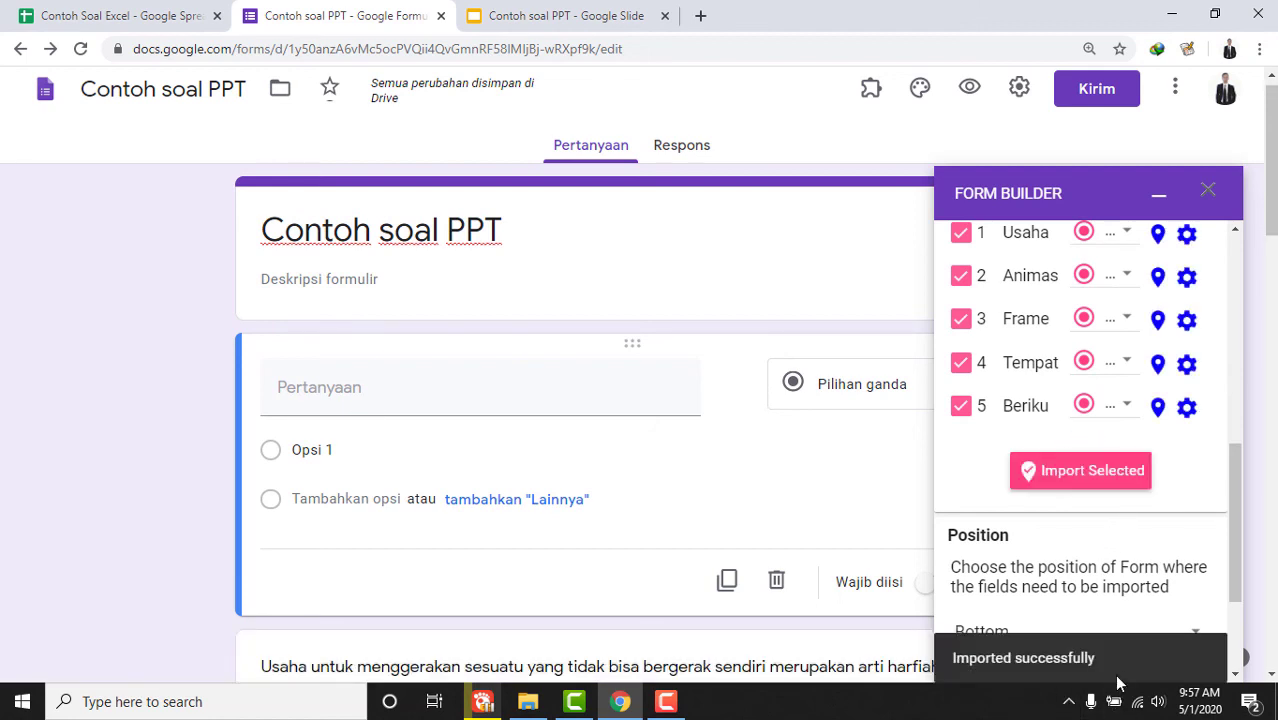
click(1208, 191)
Delete the empty question with Opsi 1 above the imported questions.
scroll(1030, 310, down, 4)
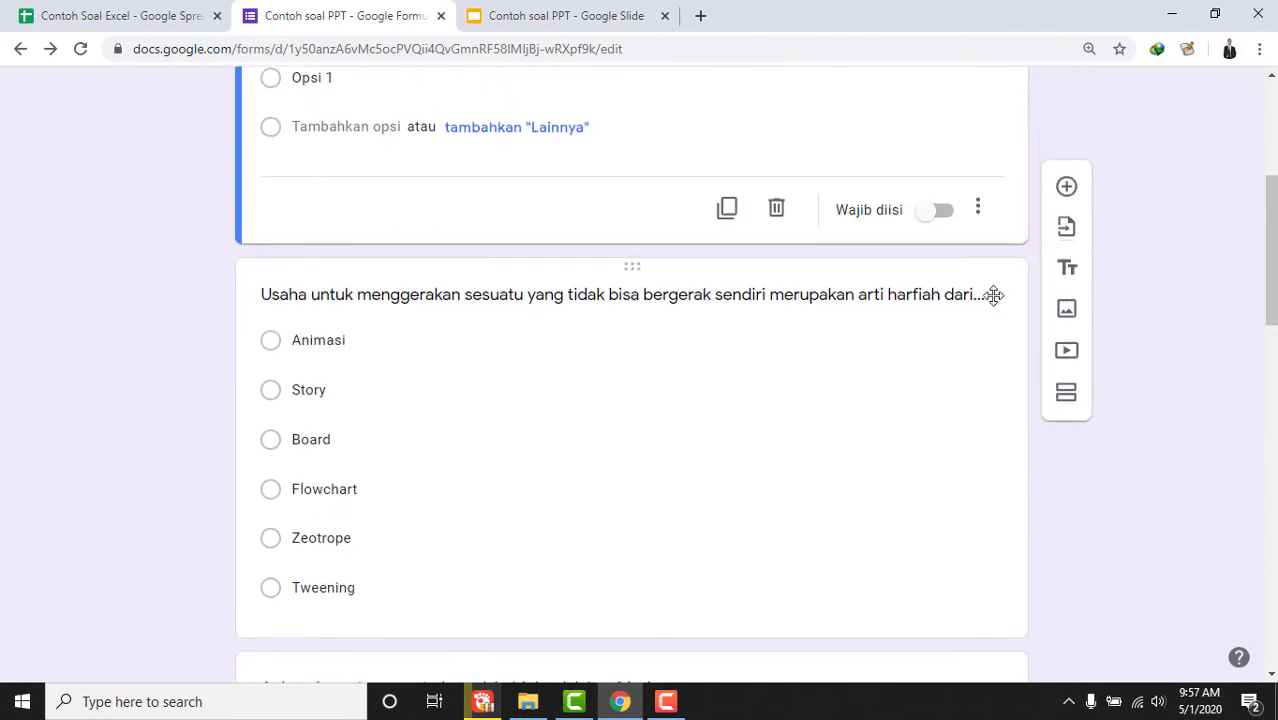
scroll(990, 294, up, 4)
click(697, 458)
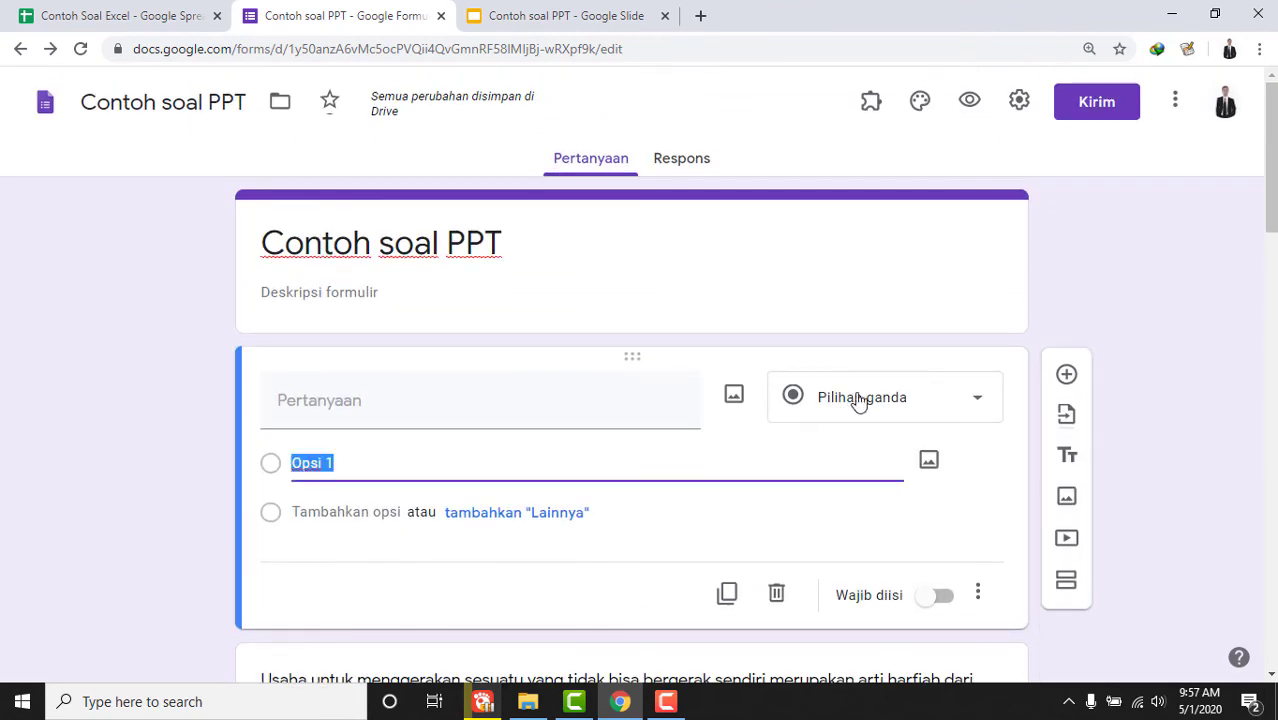
click(780, 594)
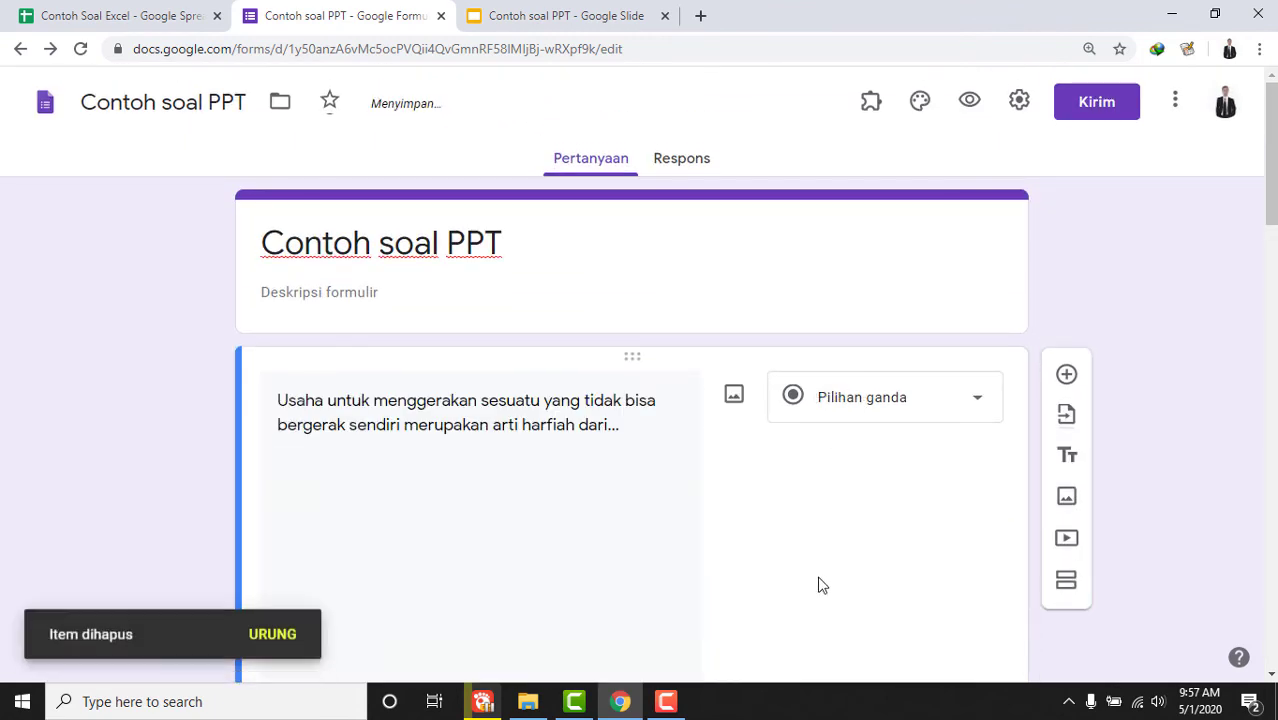
scroll(498, 354, down, 3)
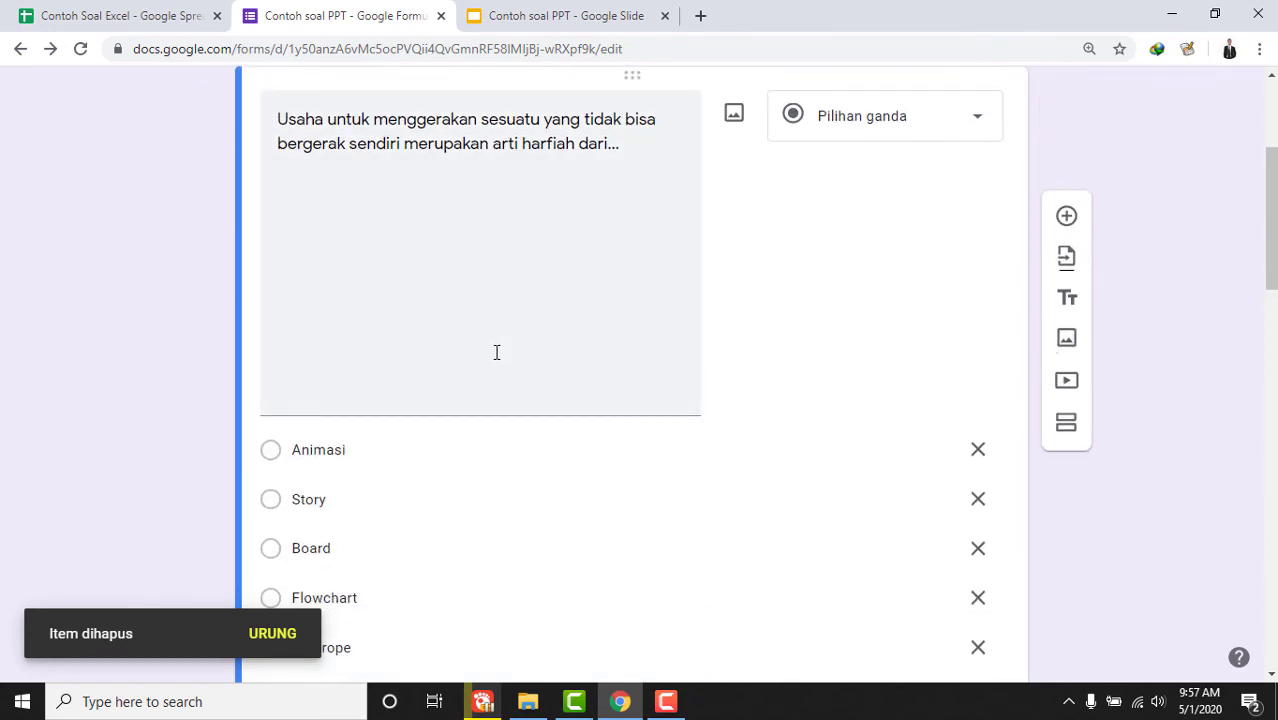
Review the imported Contoh soal PPT questions and their answer options in the form.
click(494, 352)
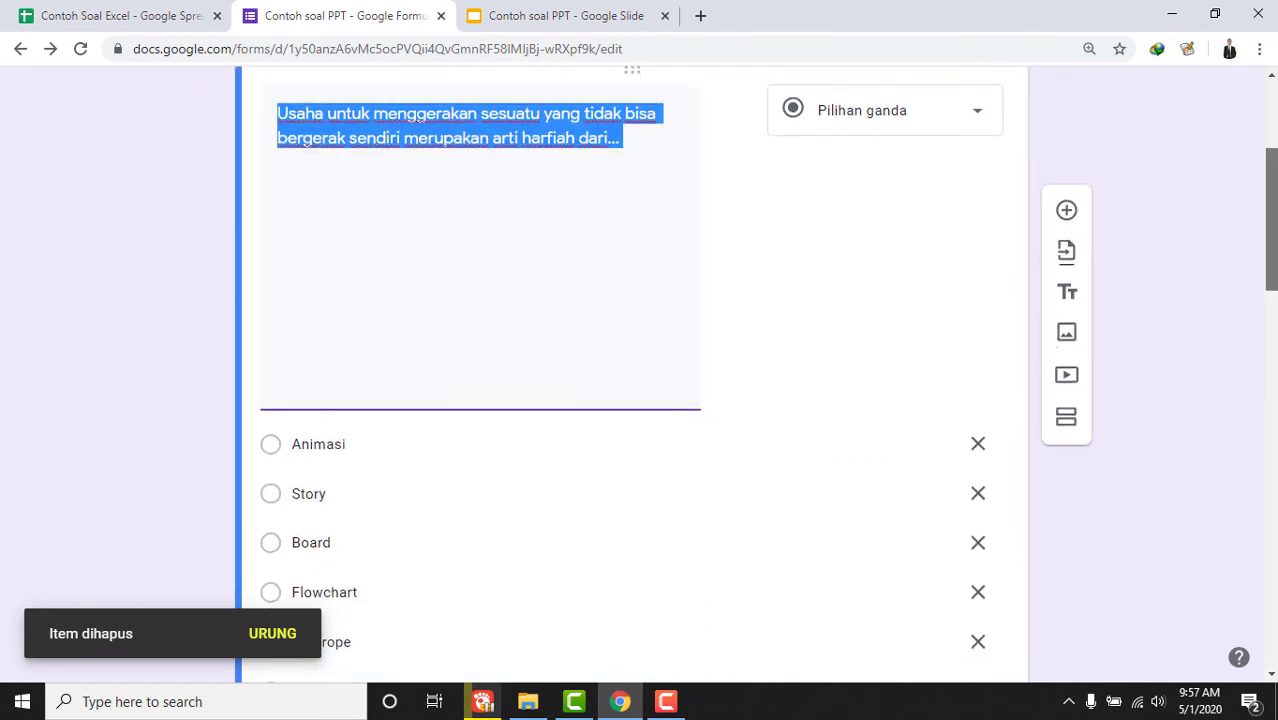
scroll(1261, 419, down, 15)
scroll(1261, 419, up, 3)
scroll(1261, 419, up, 12)
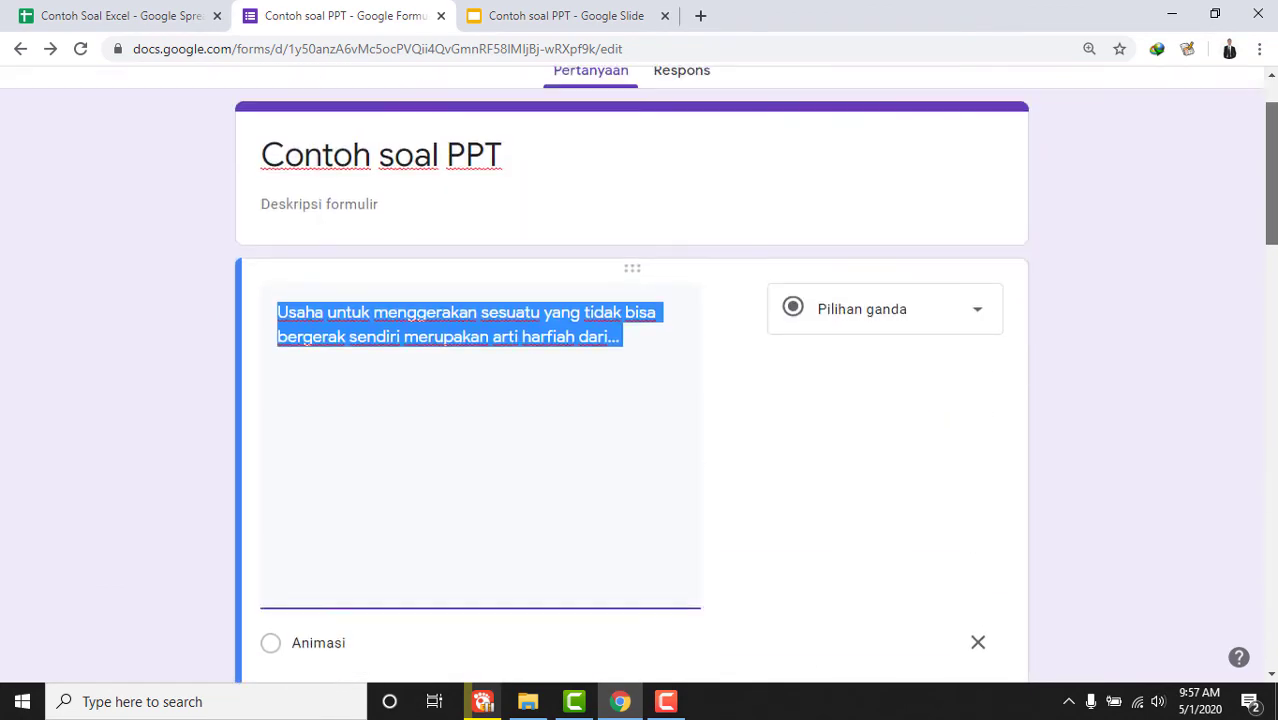
scroll(1215, 225, down, 3)
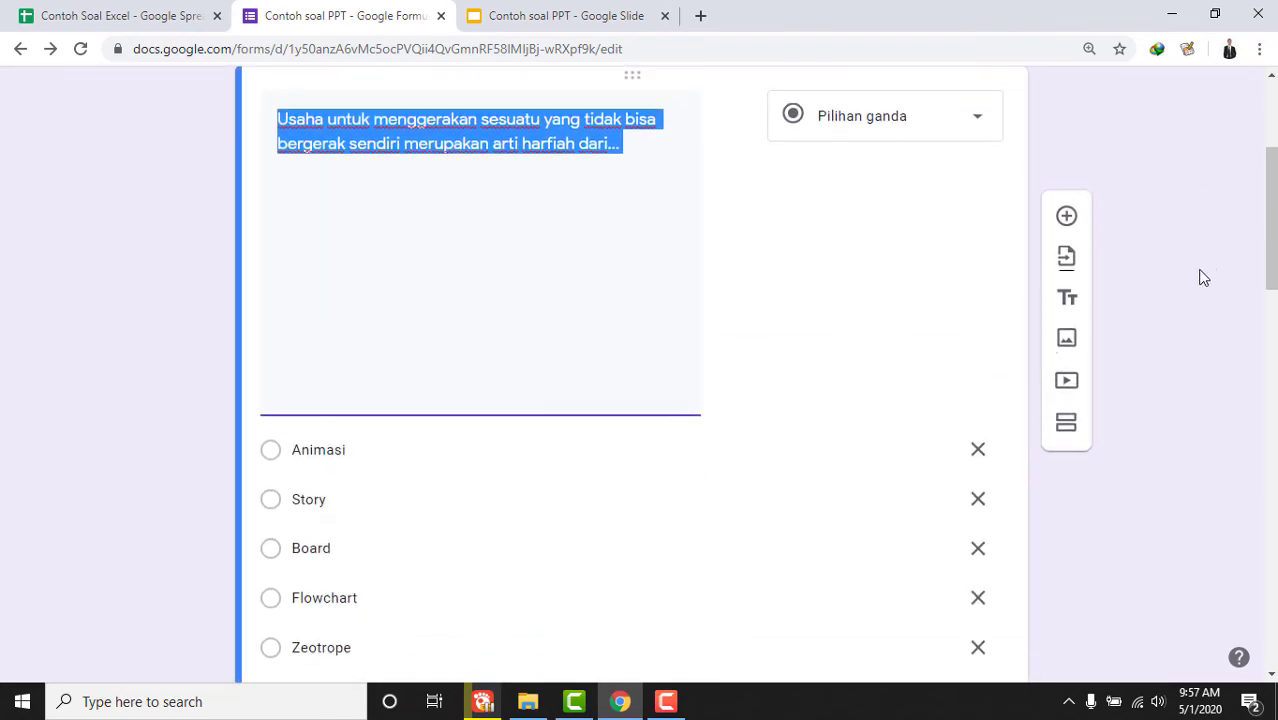
scroll(1195, 285, down, 3)
click(675, 304)
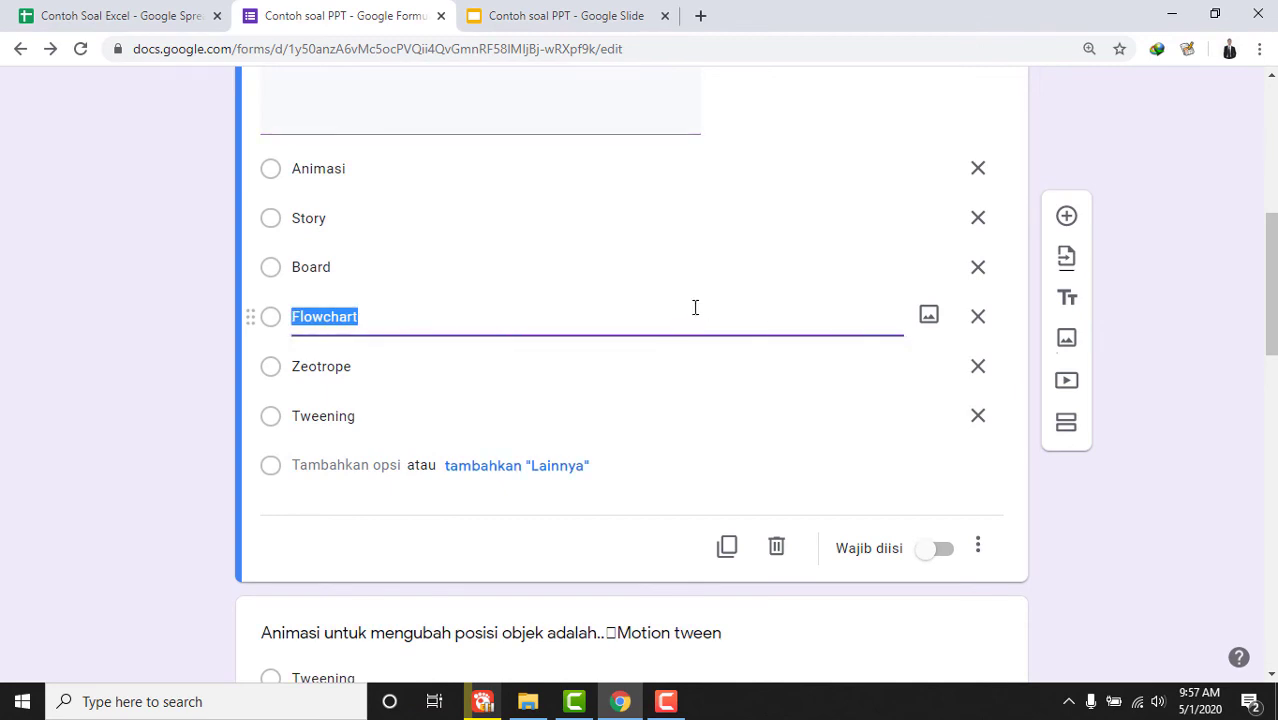
scroll(705, 365, down, 3)
scroll(659, 291, up, 2)
scroll(659, 291, down, 2)
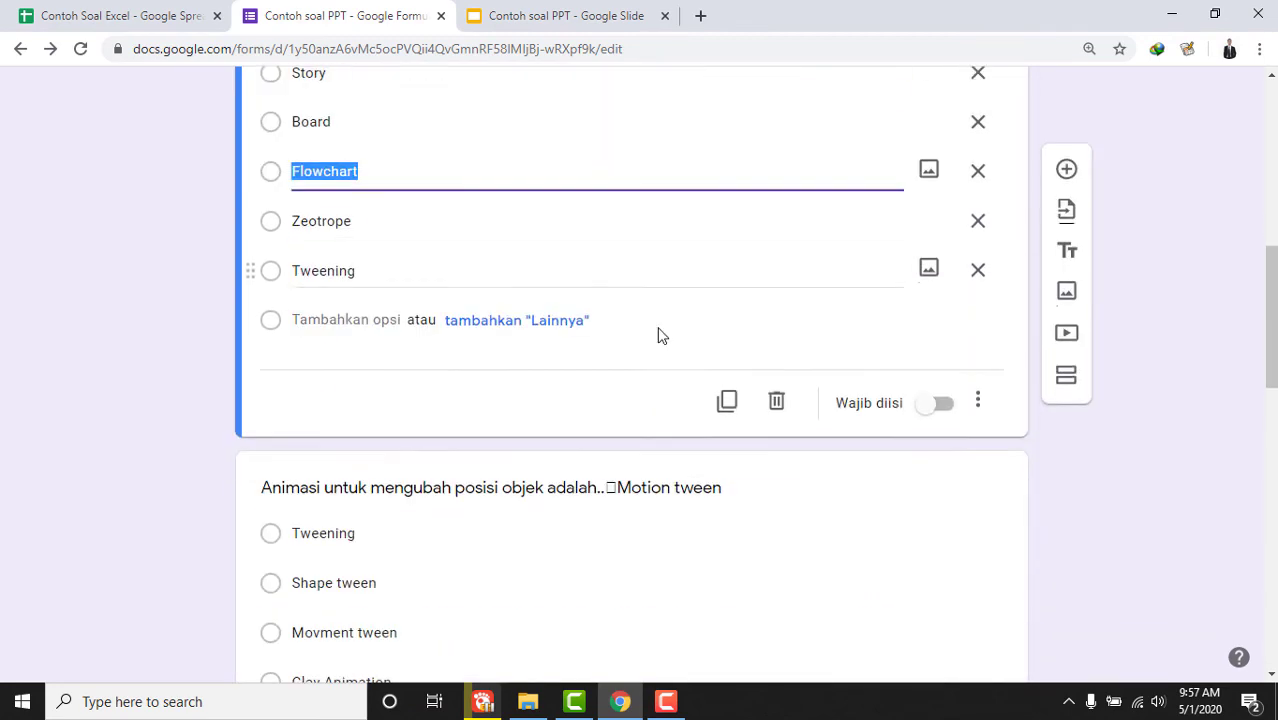
scroll(698, 285, up, 7)
scroll(730, 252, up, 1)
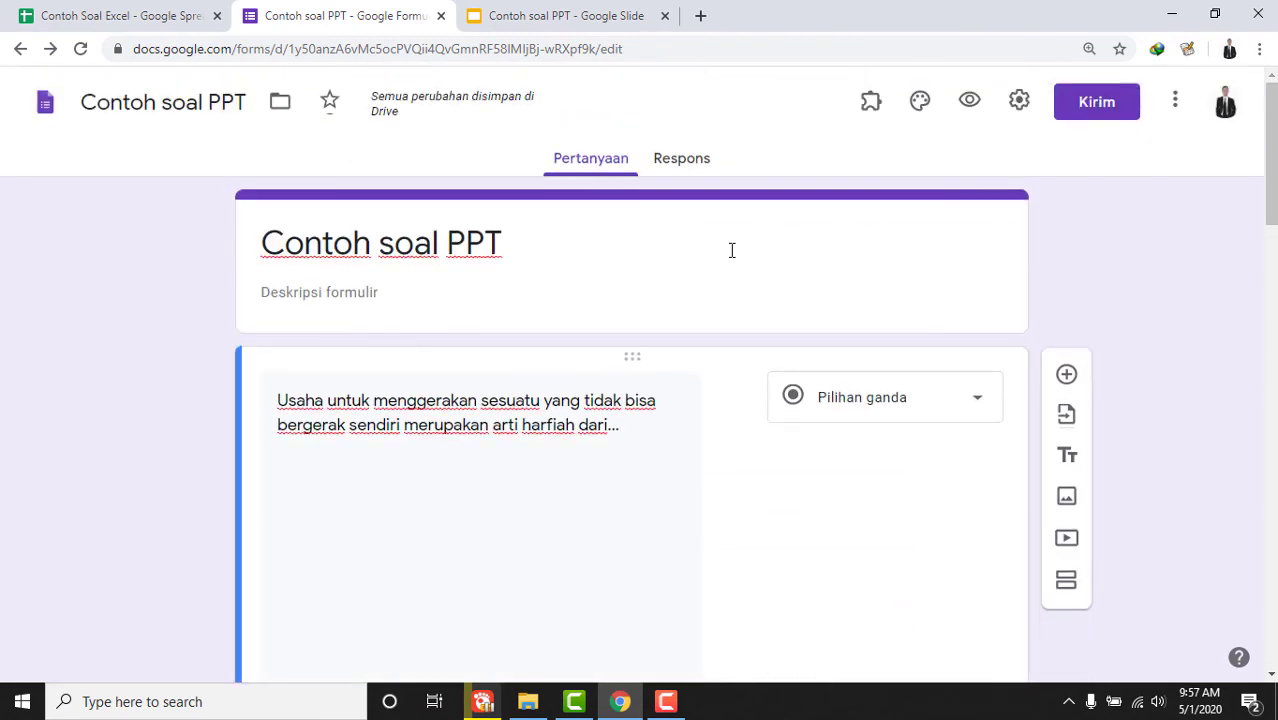
Make the form a quiz, enable Acak urutan pertanyaan to shuffle the question order, and save the settings.
click(1020, 101)
click(1048, 162)
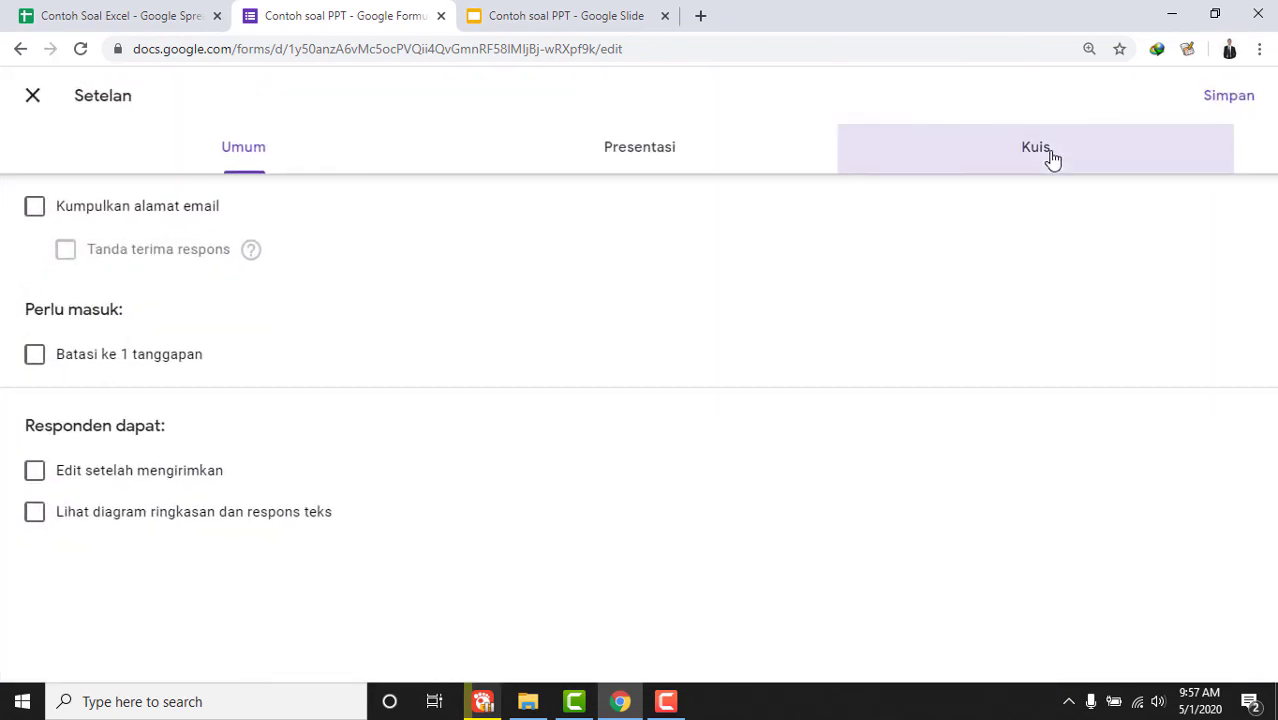
click(58, 214)
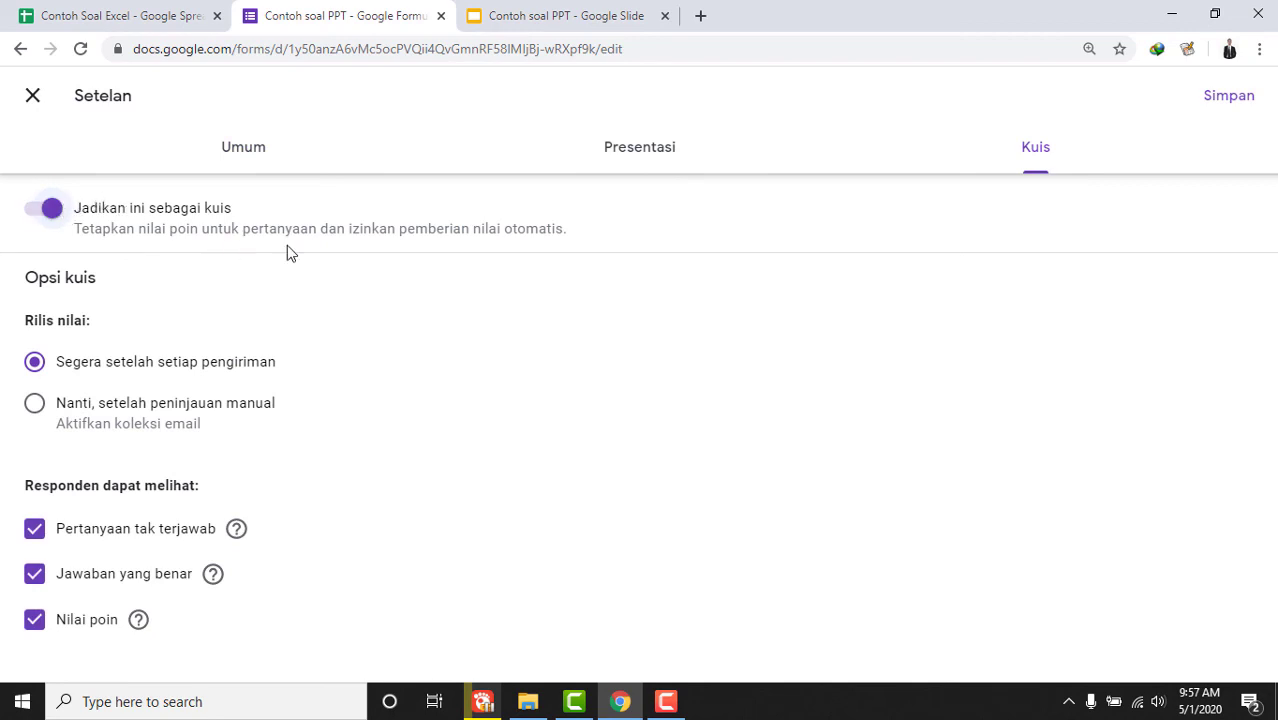
click(620, 163)
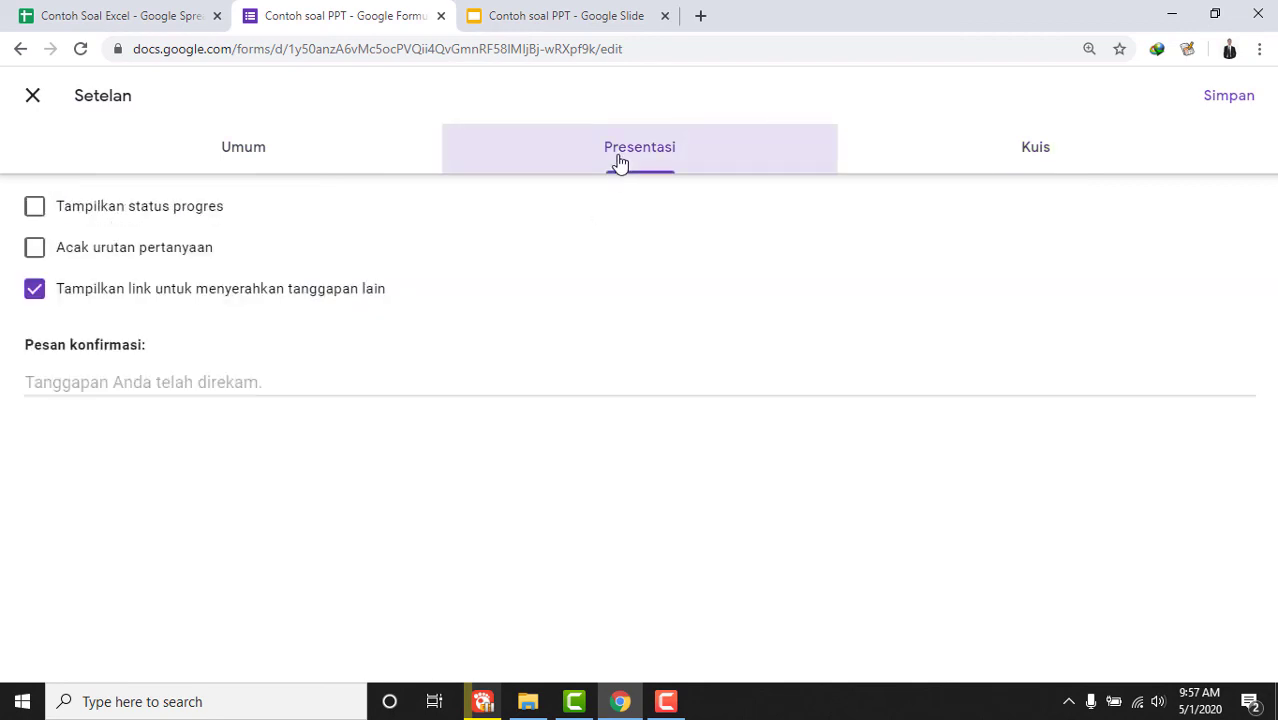
click(70, 257)
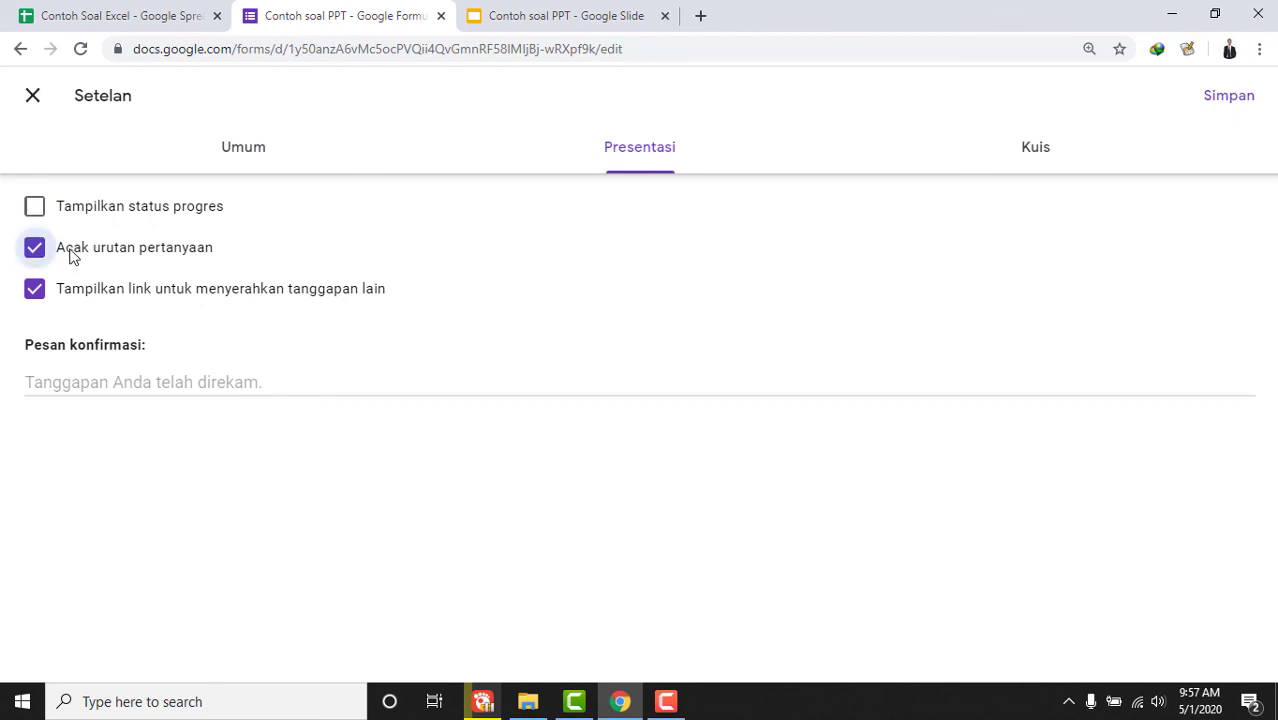
click(1230, 96)
Set the answer key of the first question, Usaha untuk menggerakan sesuatu, to Animasi with 20 points.
scroll(780, 330, down, 6)
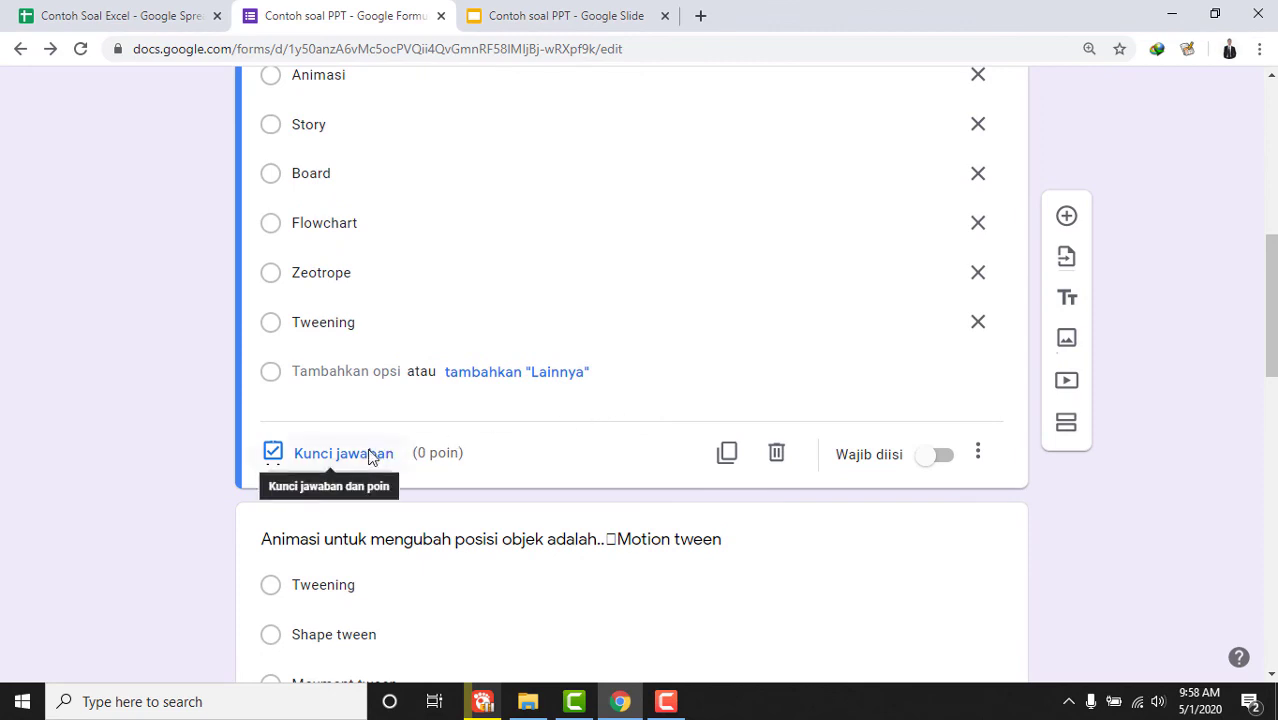
click(372, 459)
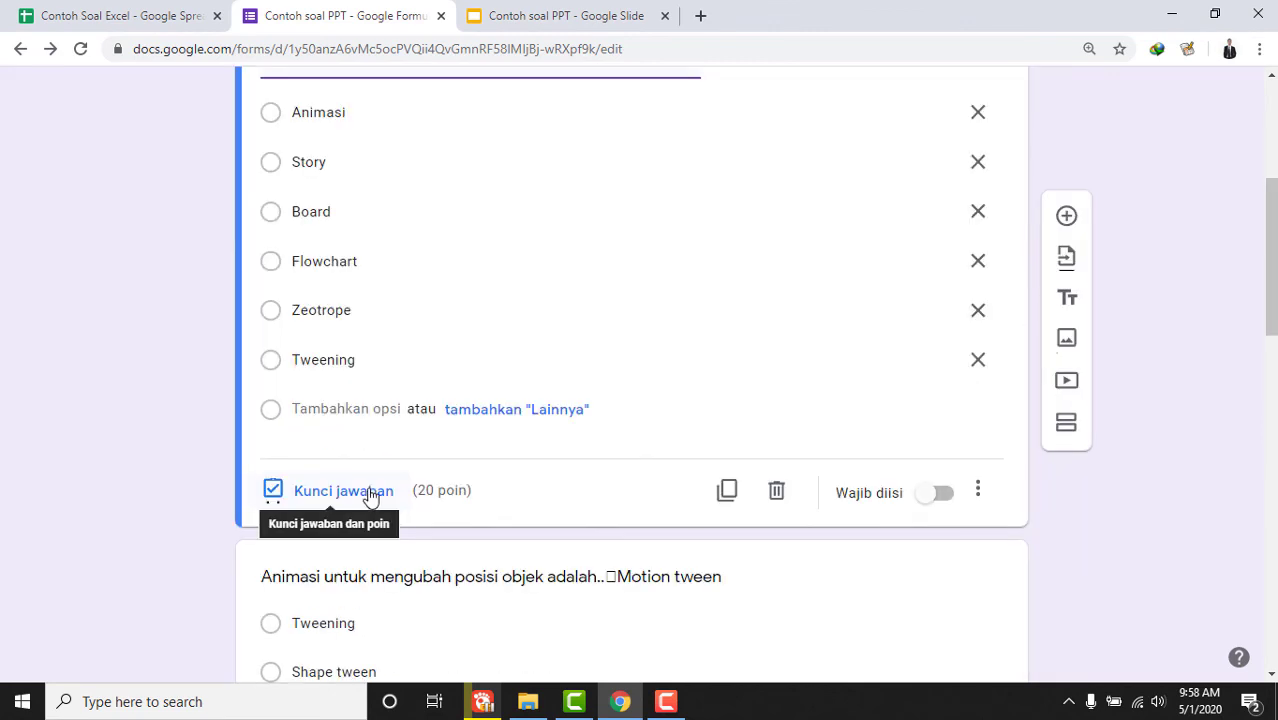
click(370, 494)
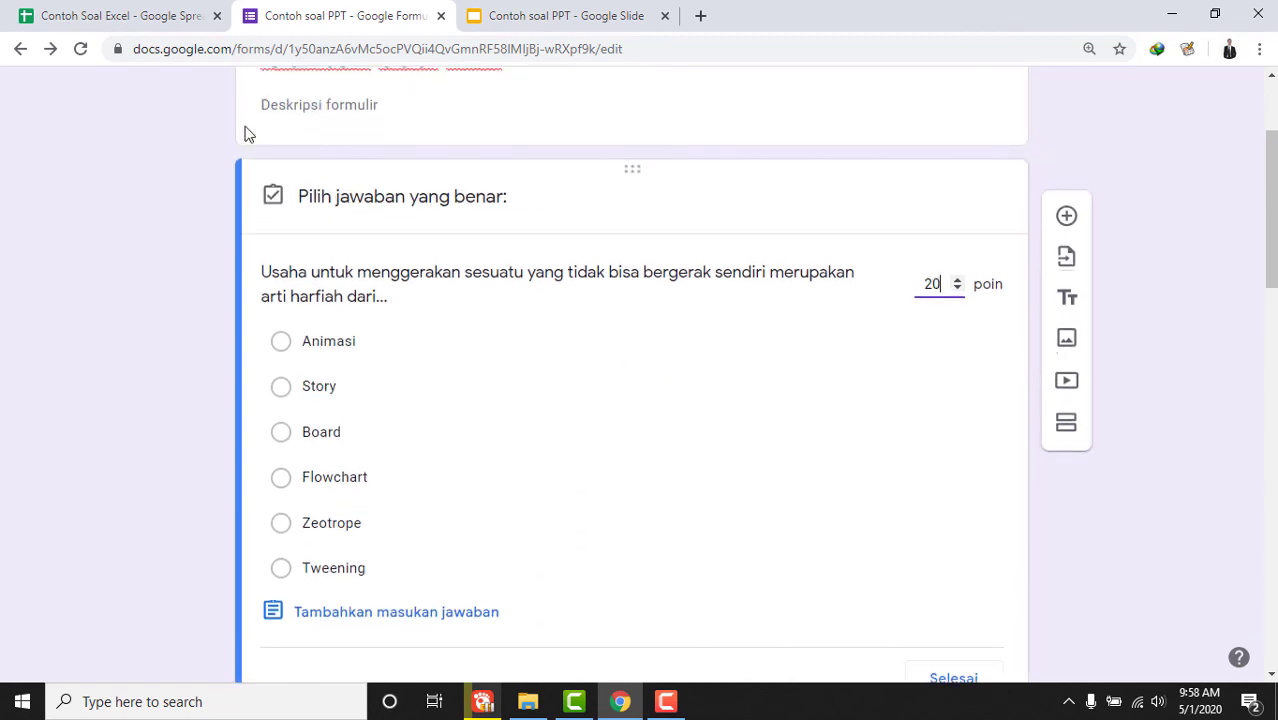
click(320, 341)
scroll(765, 425, down, 3)
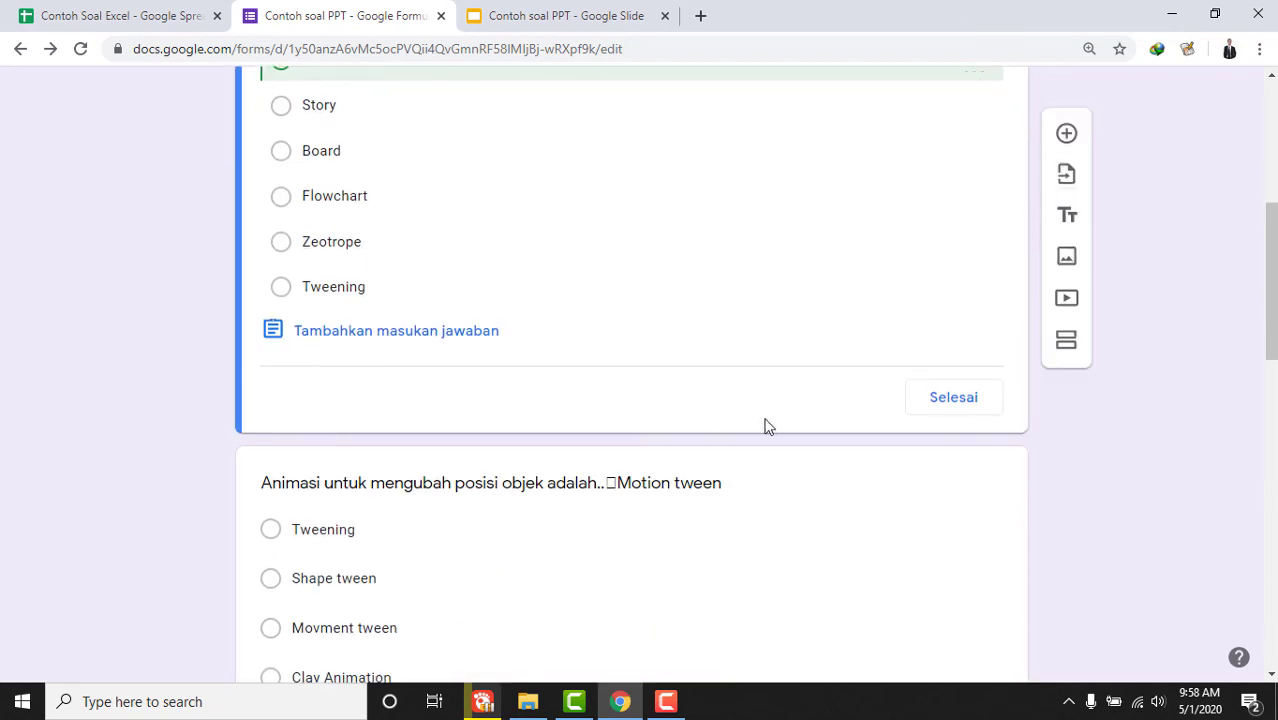
click(950, 398)
Set the answer key of the question Animasi untuk mengubah posisi objek to Tweening with 20 points.
scroll(850, 300, down, 7)
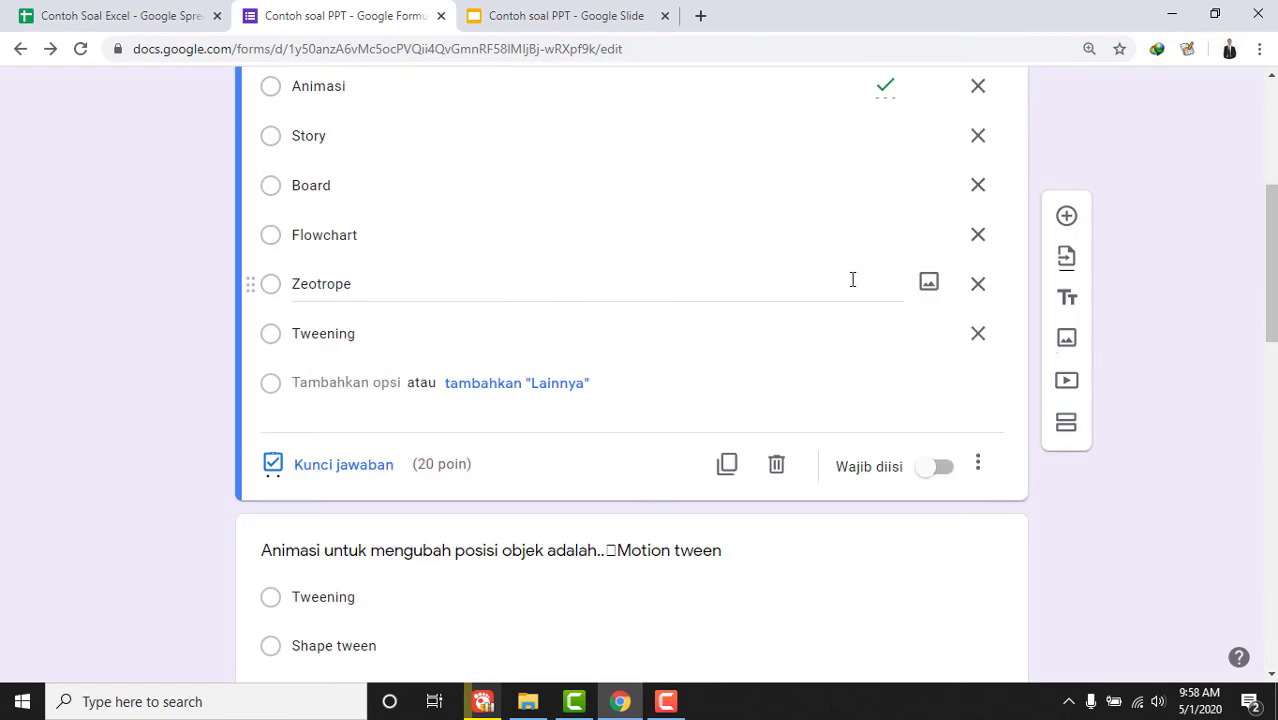
click(418, 334)
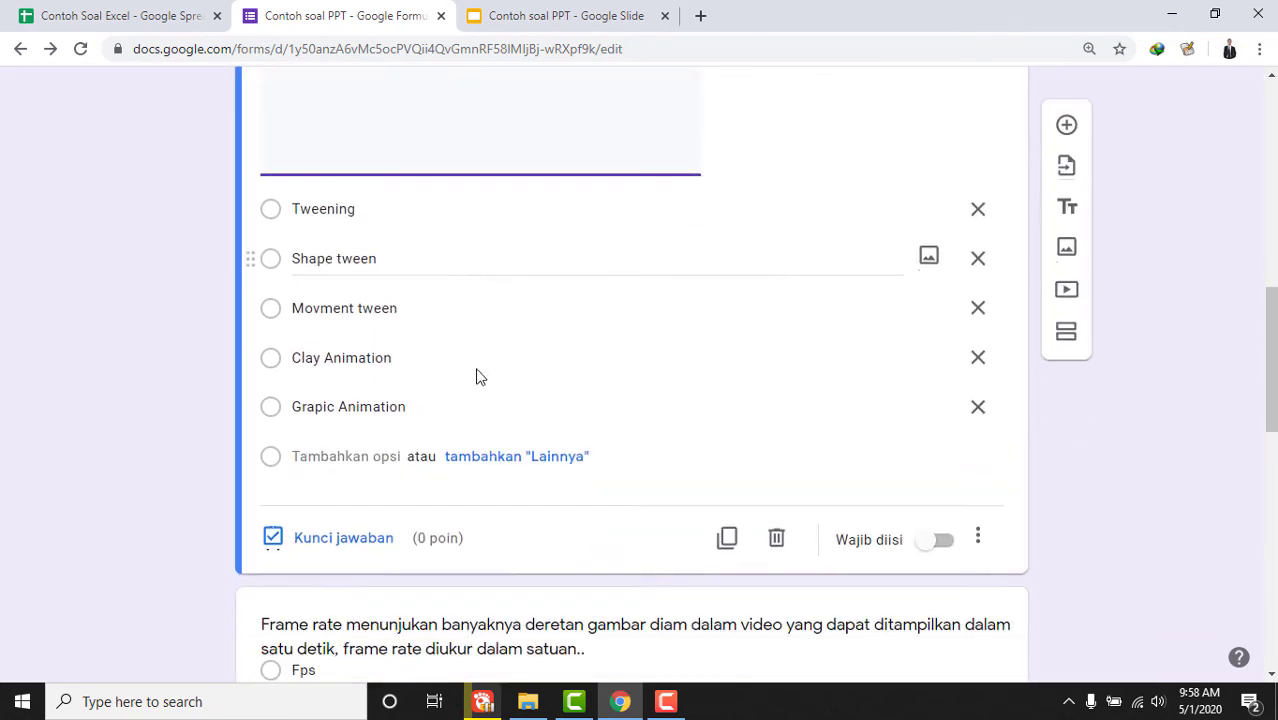
click(343, 442)
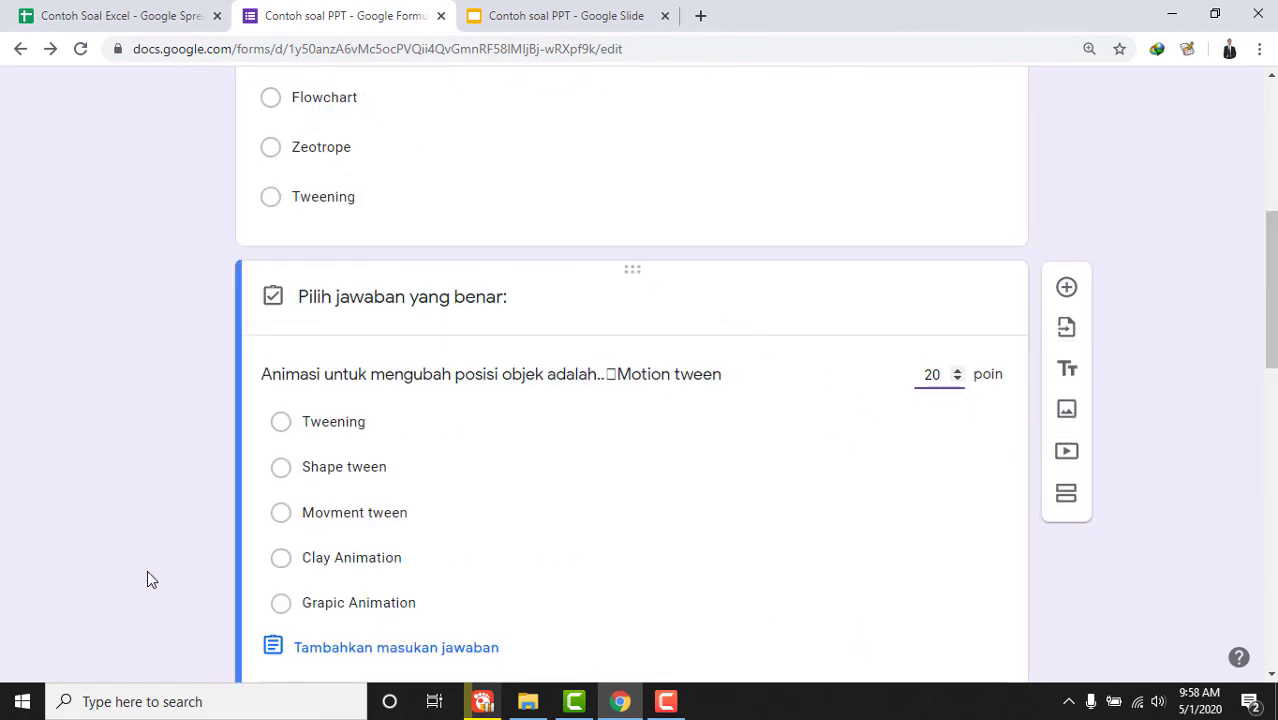
click(288, 428)
scroll(790, 485, down, 4)
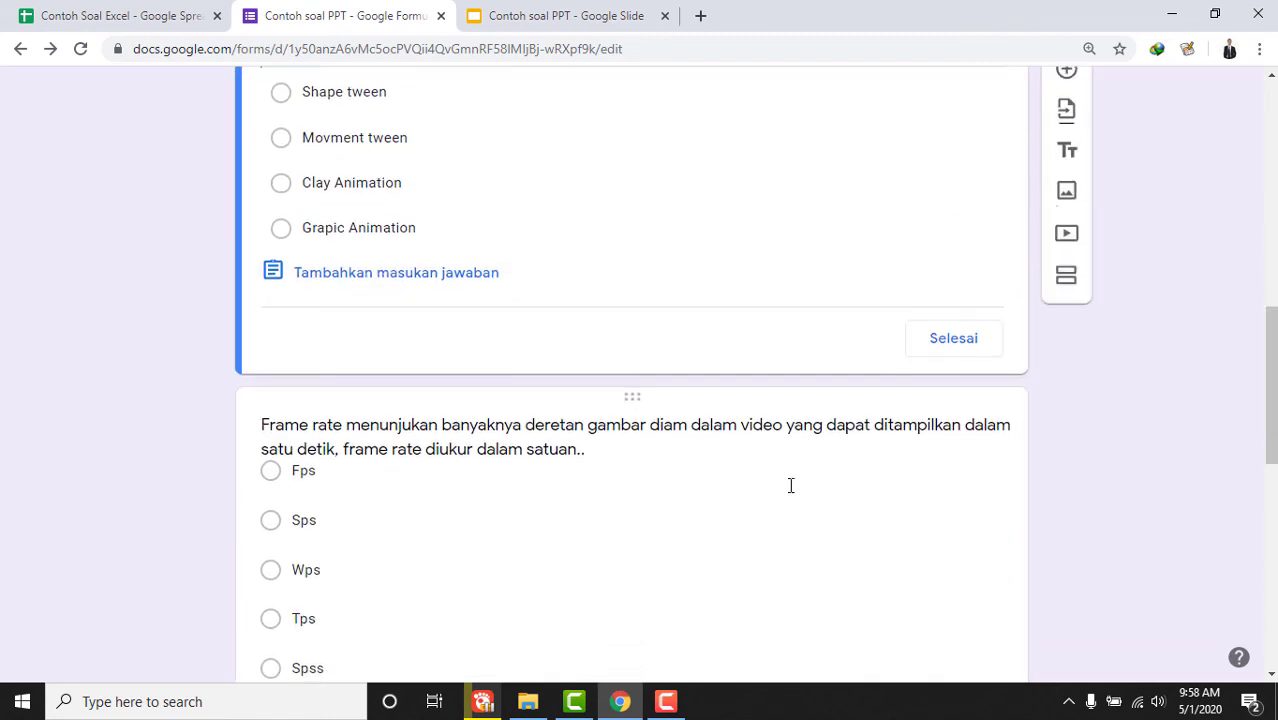
click(951, 340)
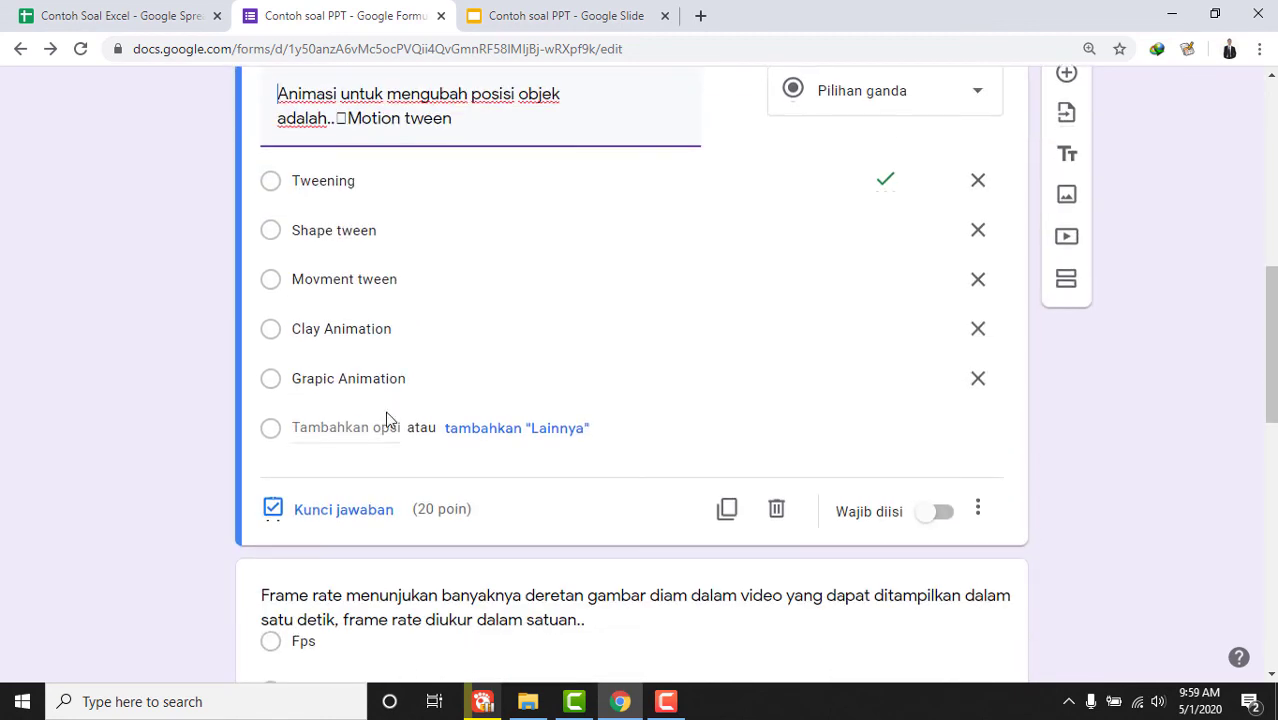
Open the Frame rate question for editing and look over its answer options.
scroll(412, 444, down, 3)
click(422, 452)
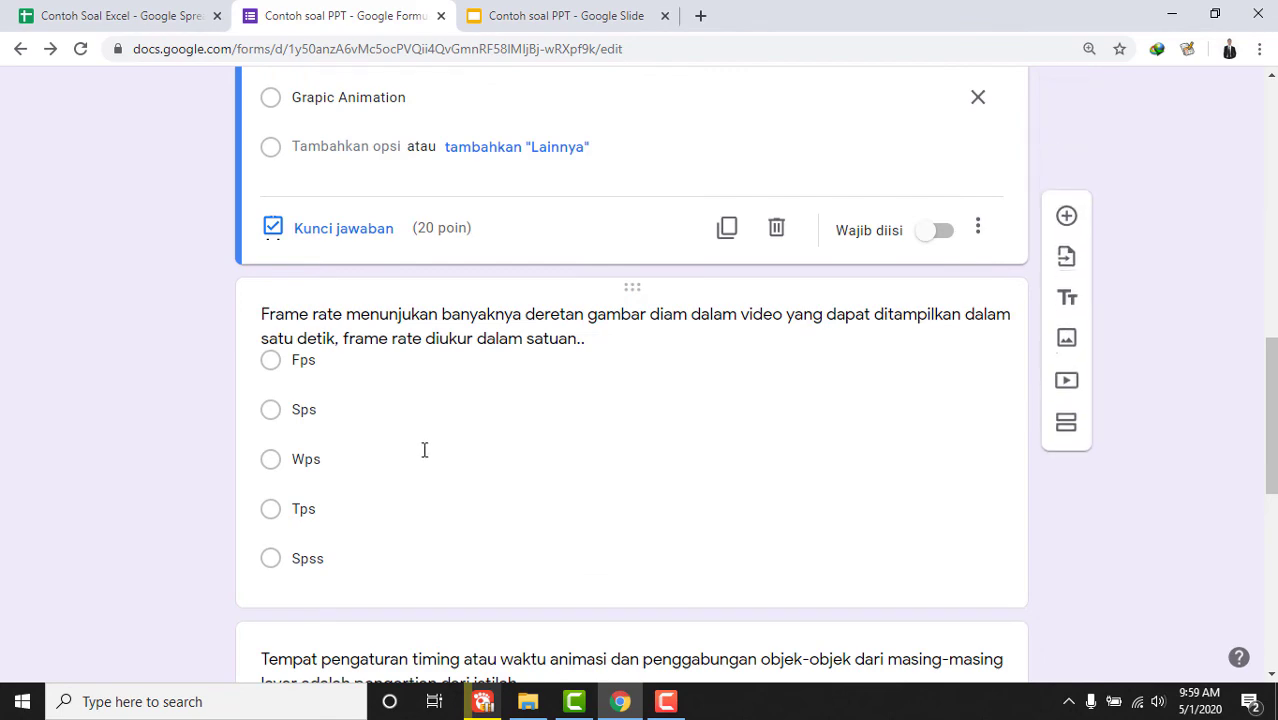
scroll(478, 485, down, 4)
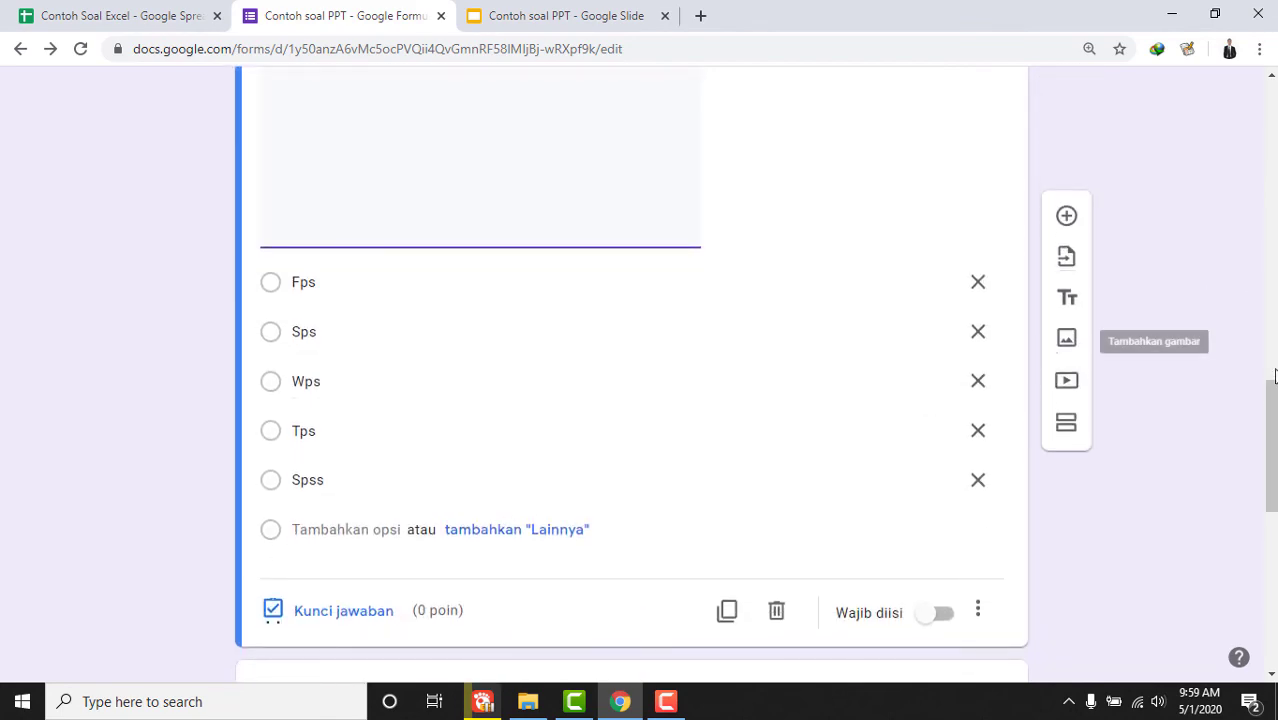
drag(1273, 450, 1273, 145)
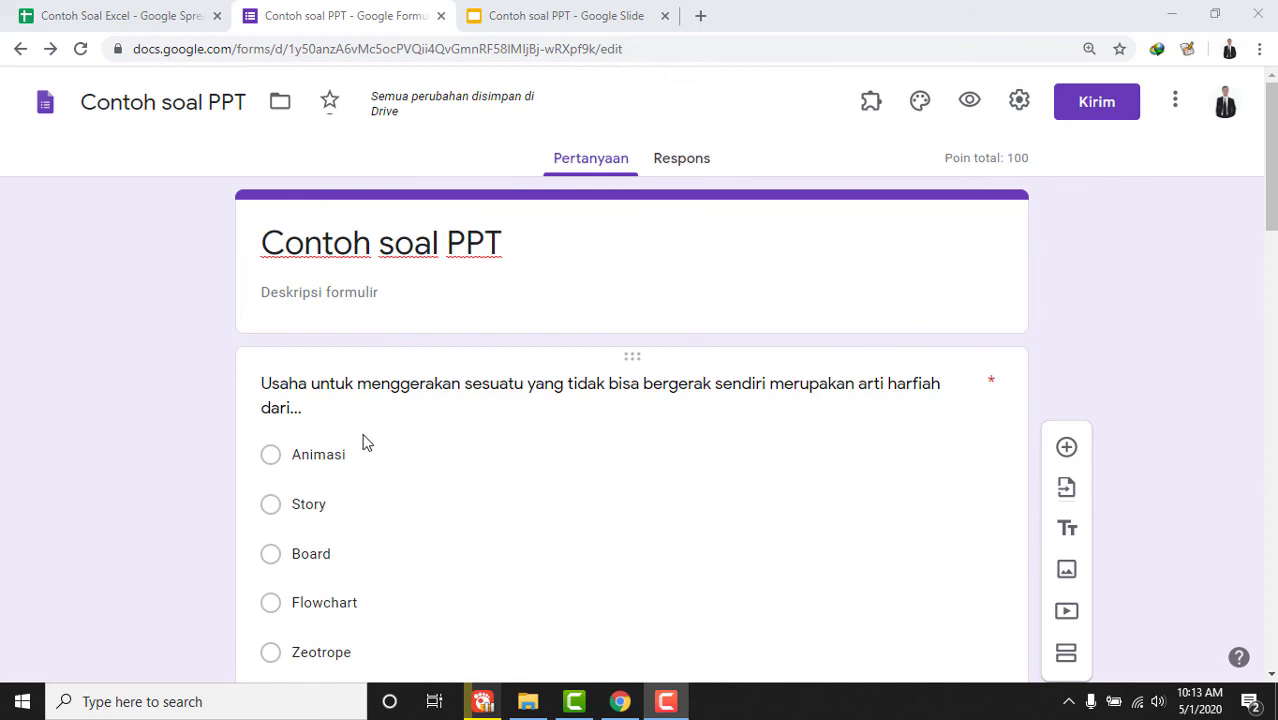
Check the correct answer and point value in the first question's answer key, and close the key.
scroll(359, 448, down, 2)
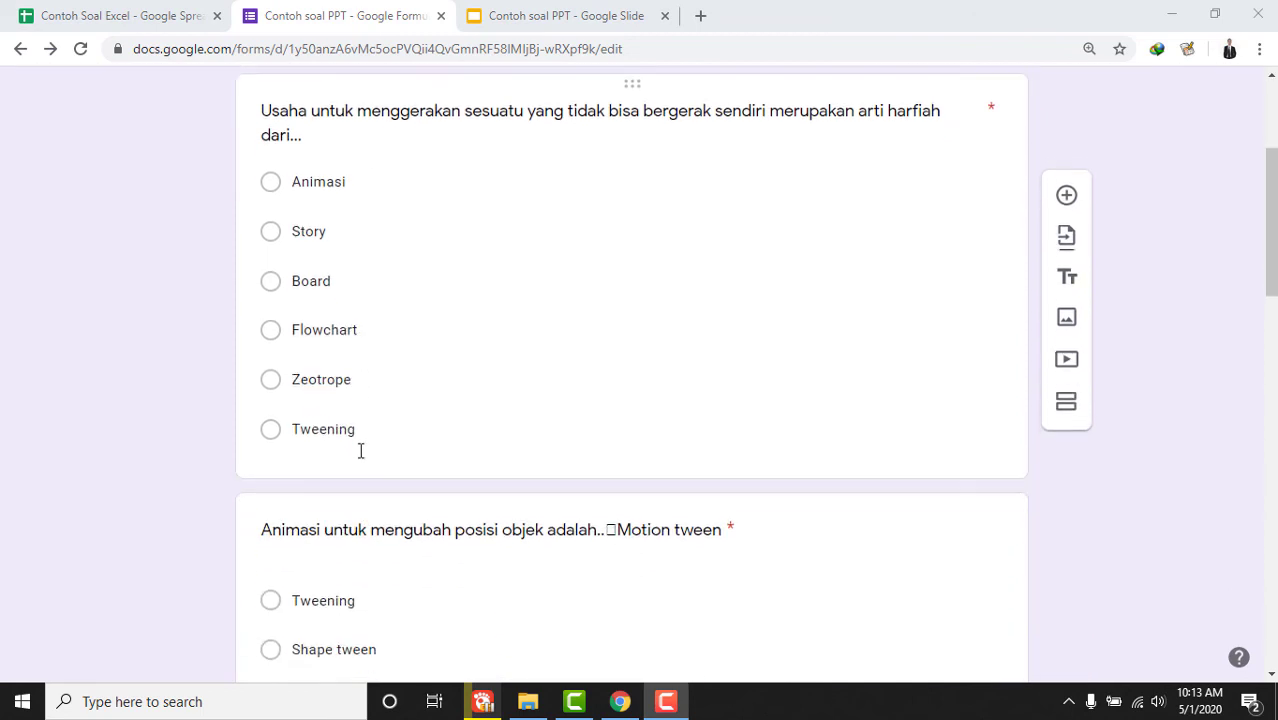
scroll(379, 414, up, 2)
scroll(424, 430, down, 1)
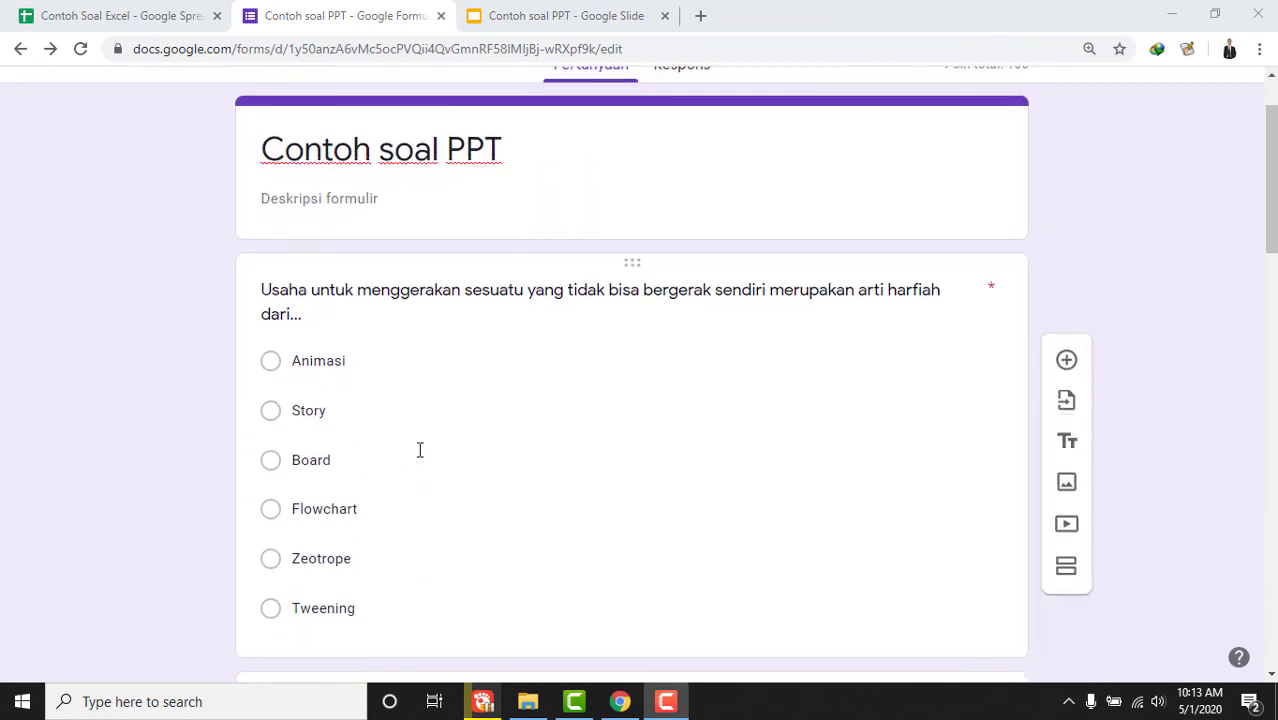
click(419, 452)
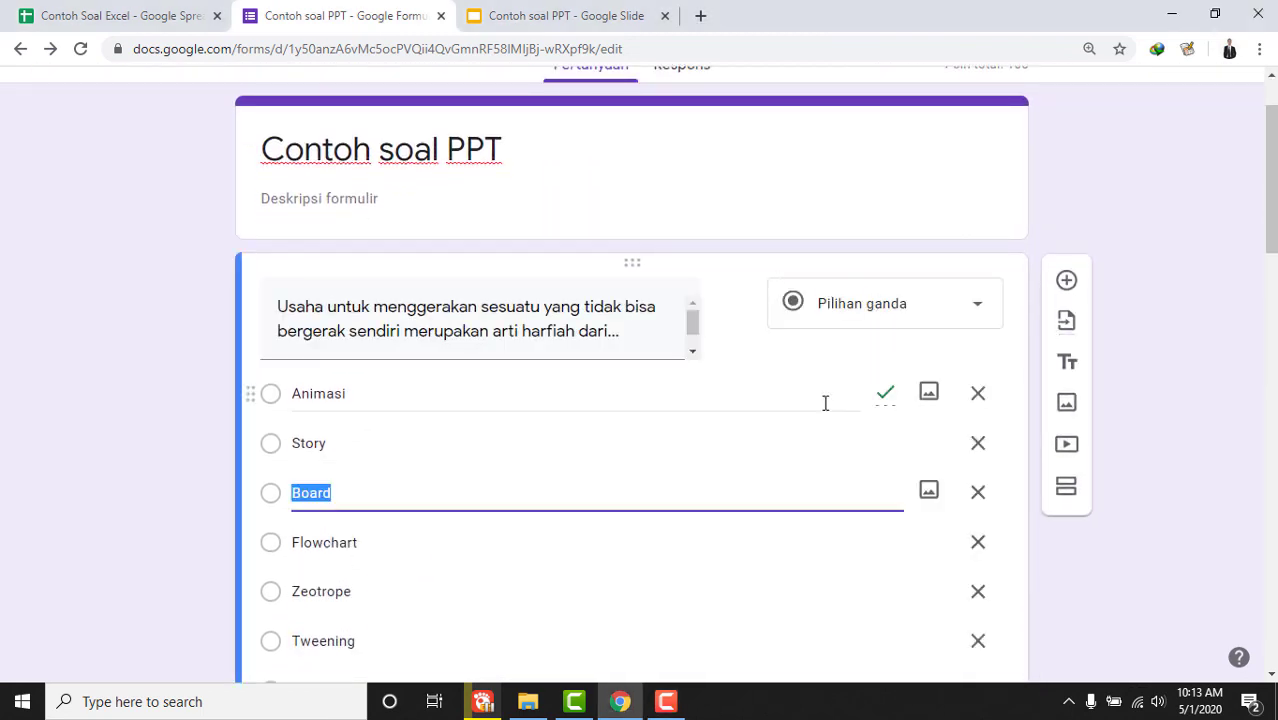
scroll(819, 412, down, 2)
click(378, 586)
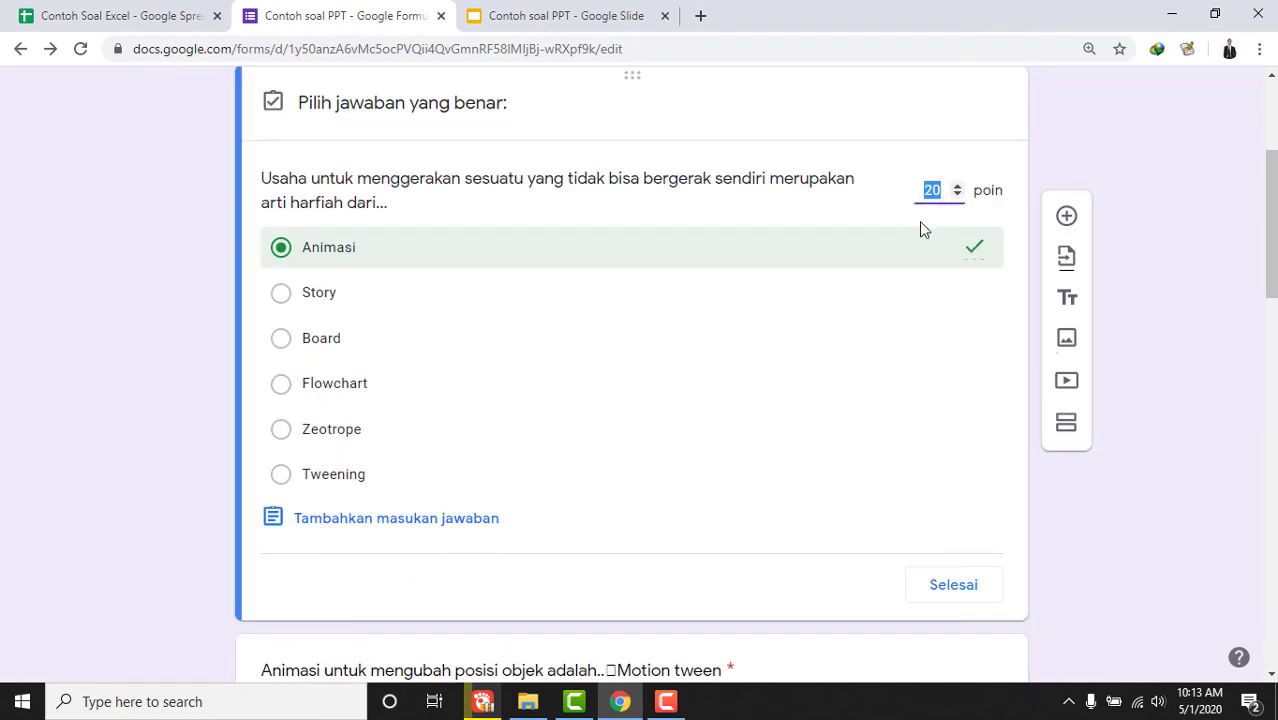
click(952, 596)
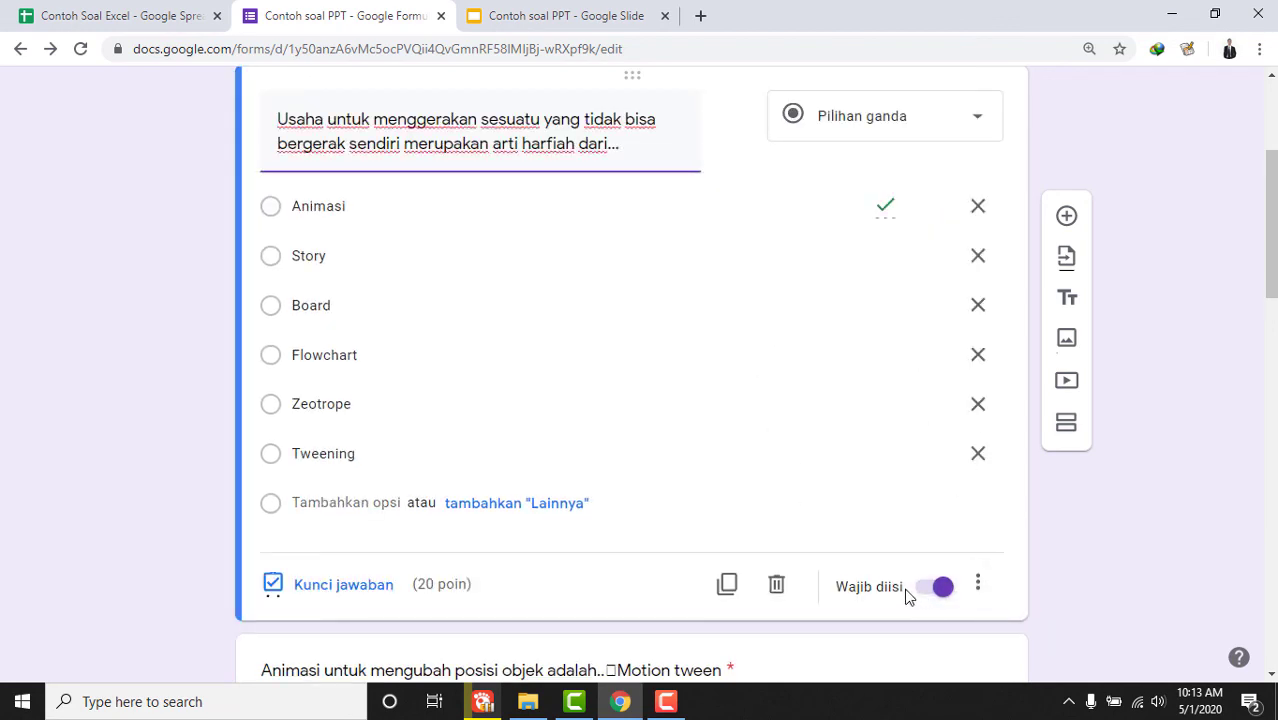
Check whether Acak urutan opsi is enabled for the first question's answer options.
click(978, 582)
scroll(978, 600, down, 1)
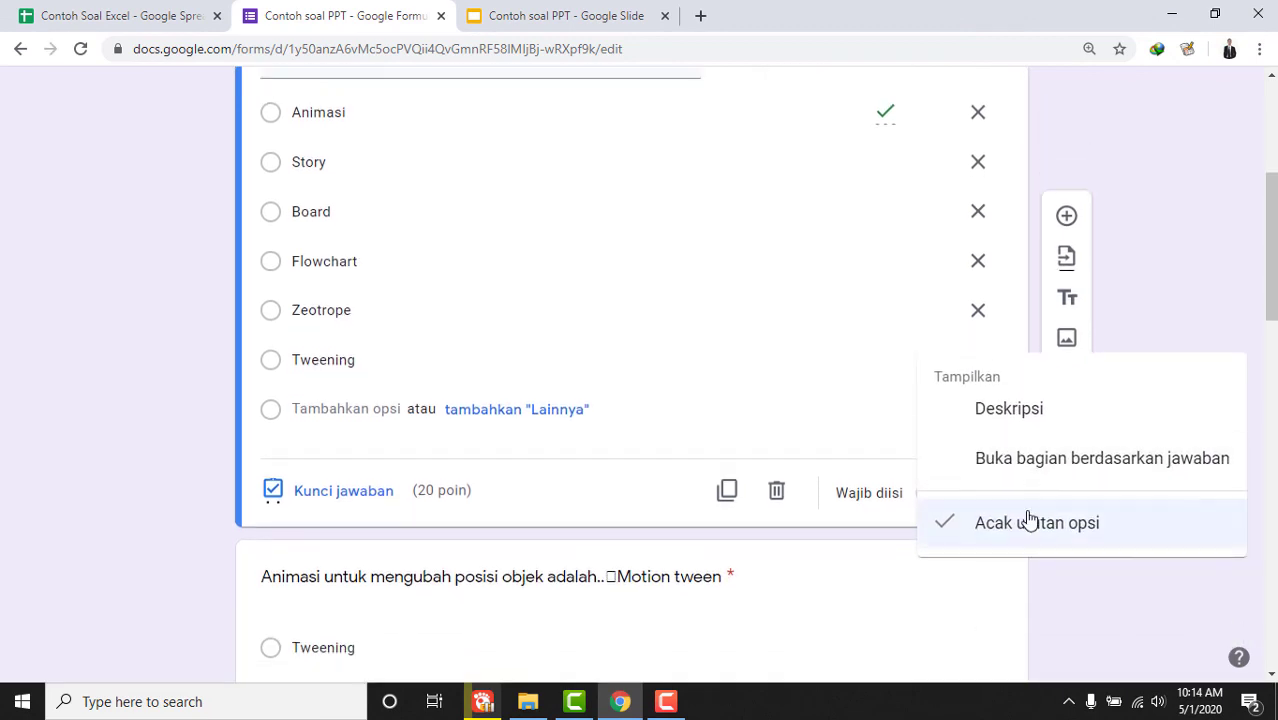
click(1177, 301)
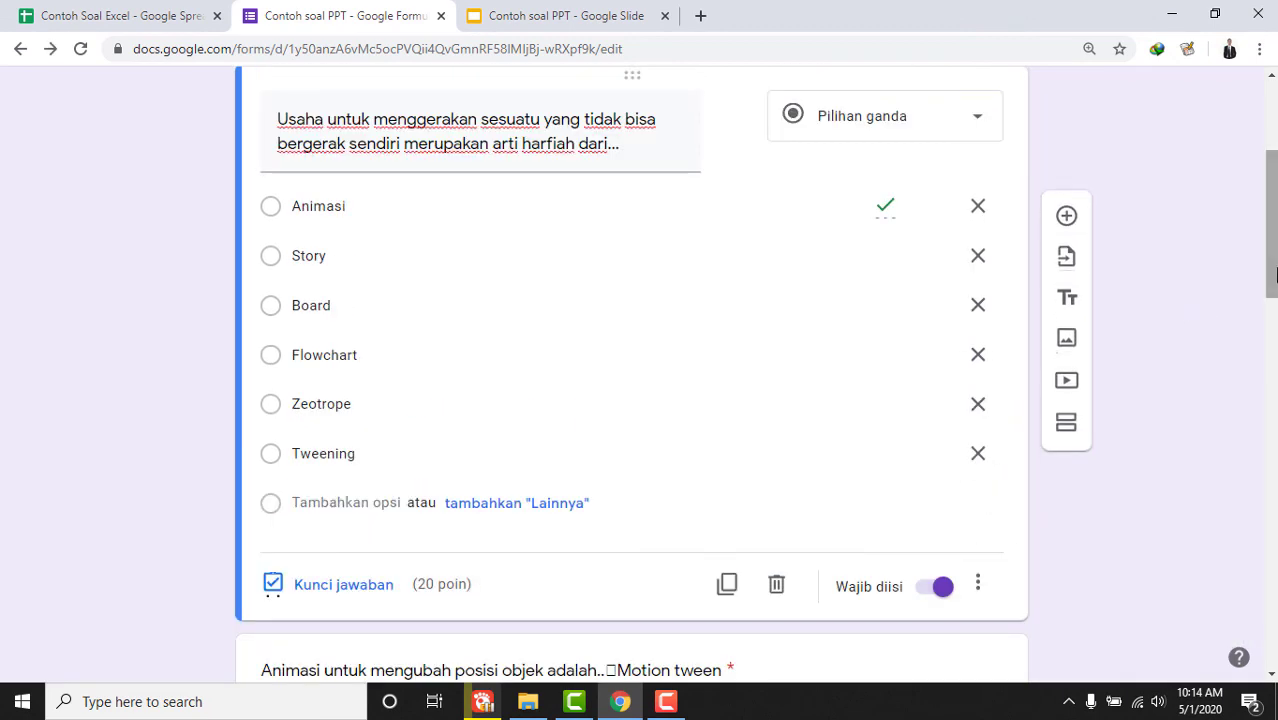
Check the question order shuffling in the form's presentation settings, and save the settings.
scroll(1177, 301, up, 4)
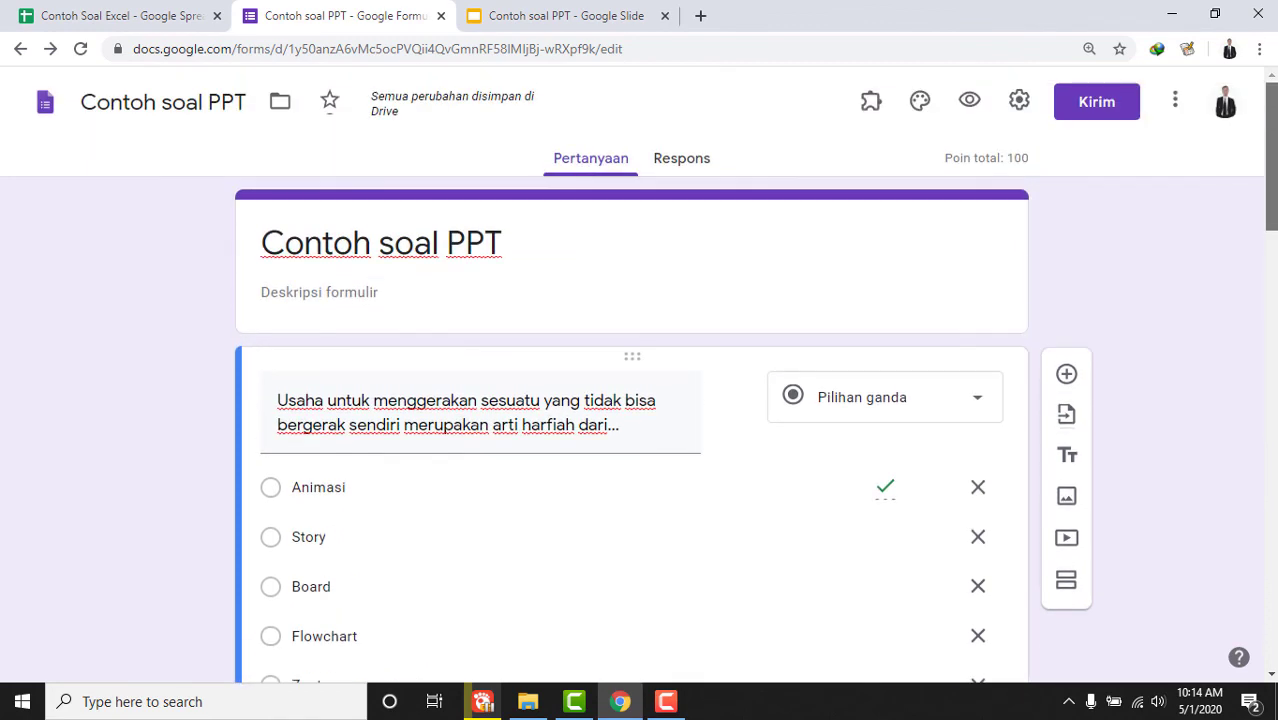
click(1019, 100)
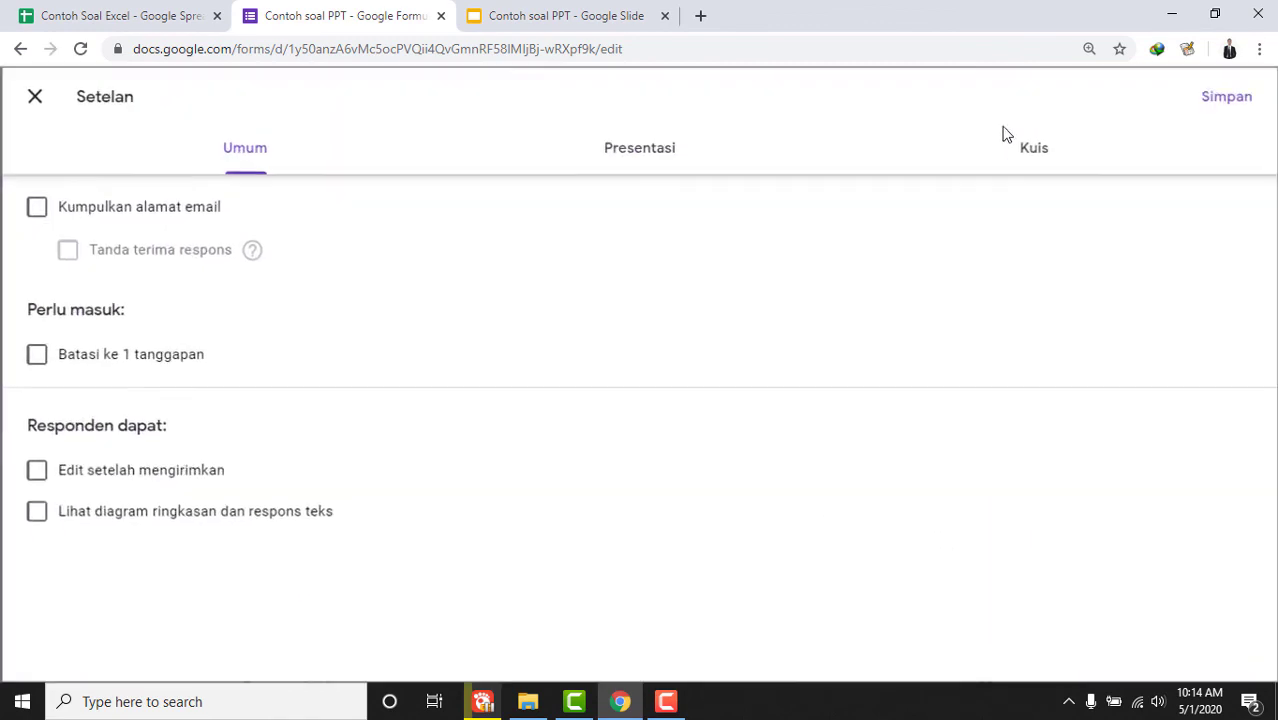
click(646, 150)
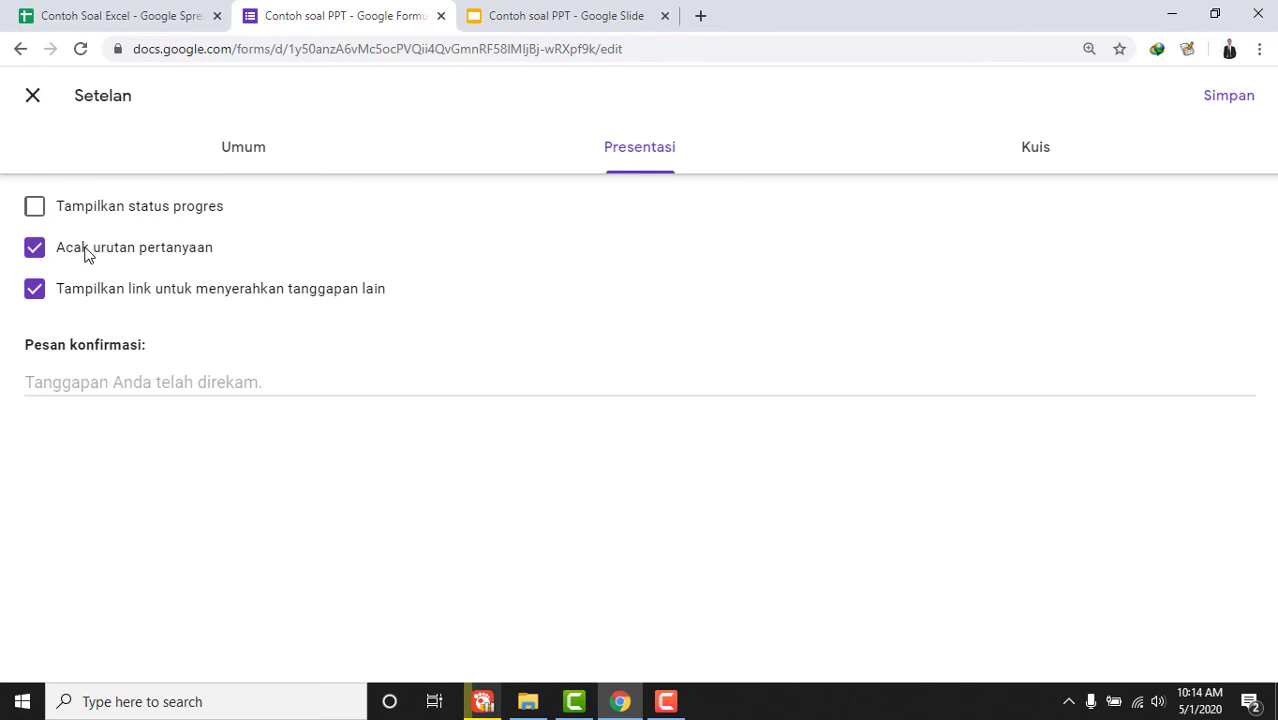
click(1226, 104)
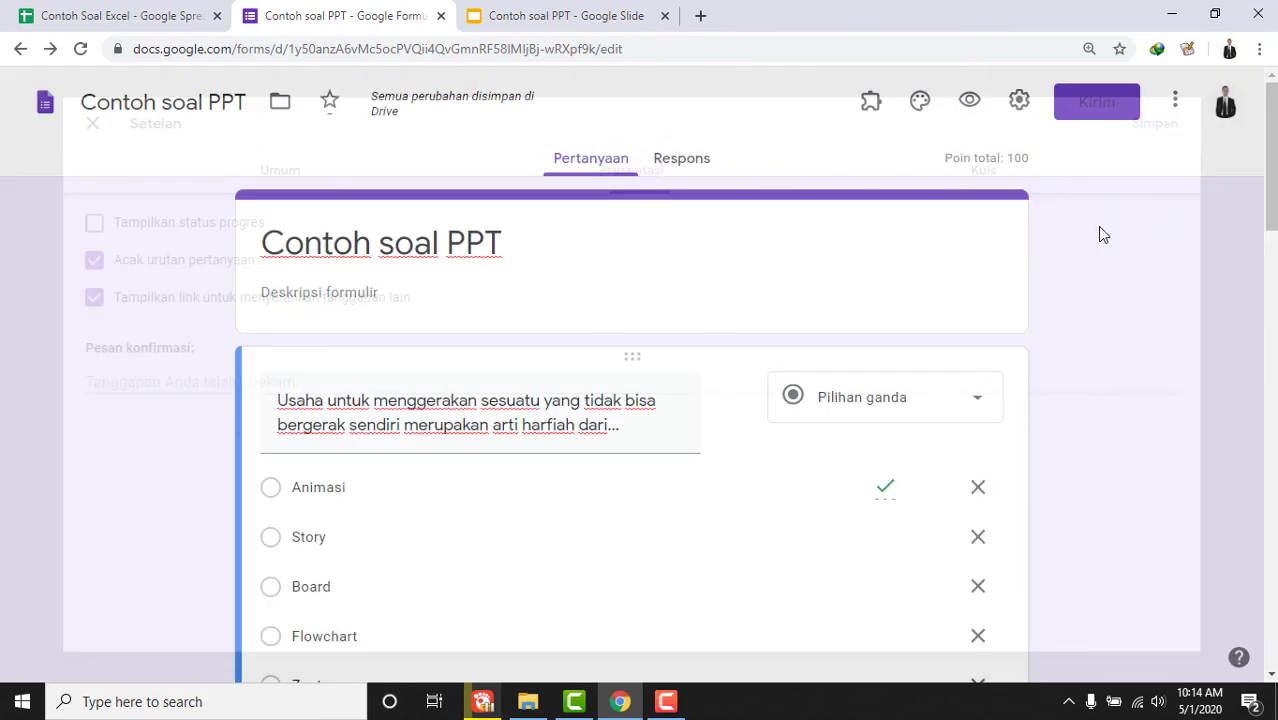